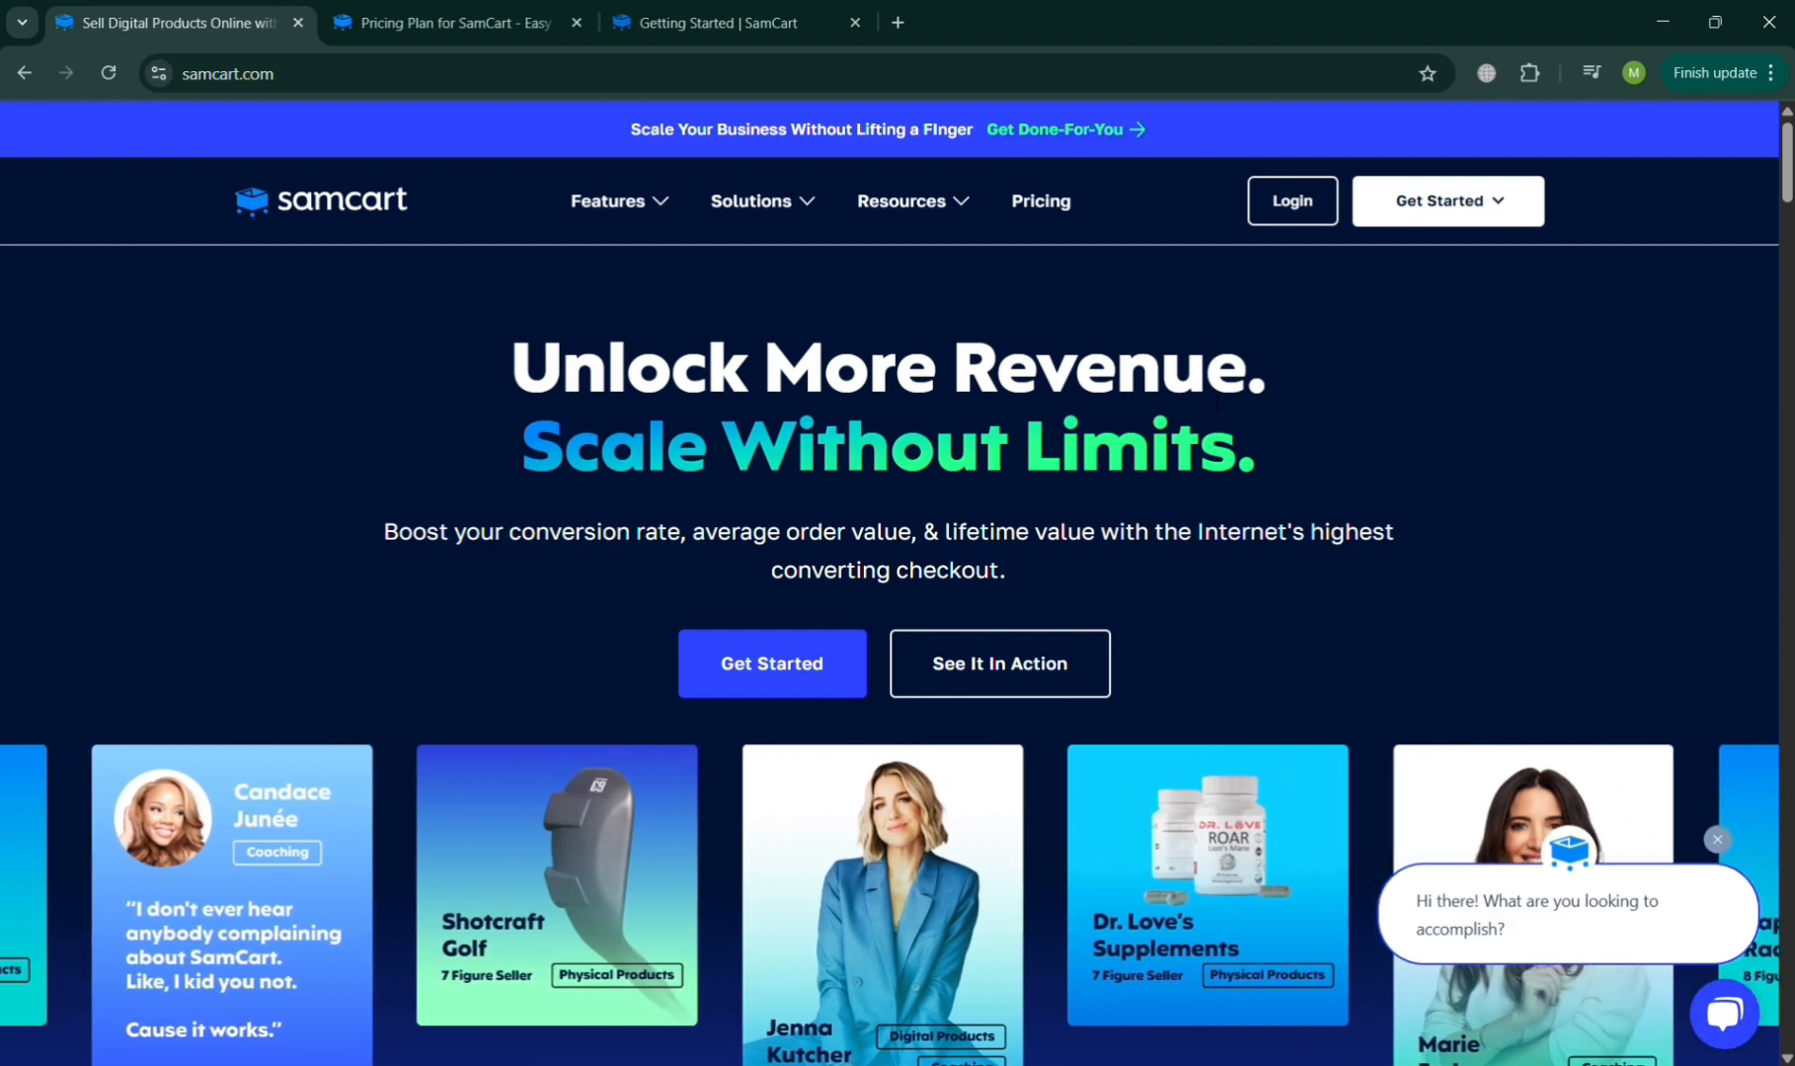
Step: Look through the SamCart homepage, from the headline and seller examples to the checkout features, income calculator, testimonials and footer
scroll(1212, 437, down, 15)
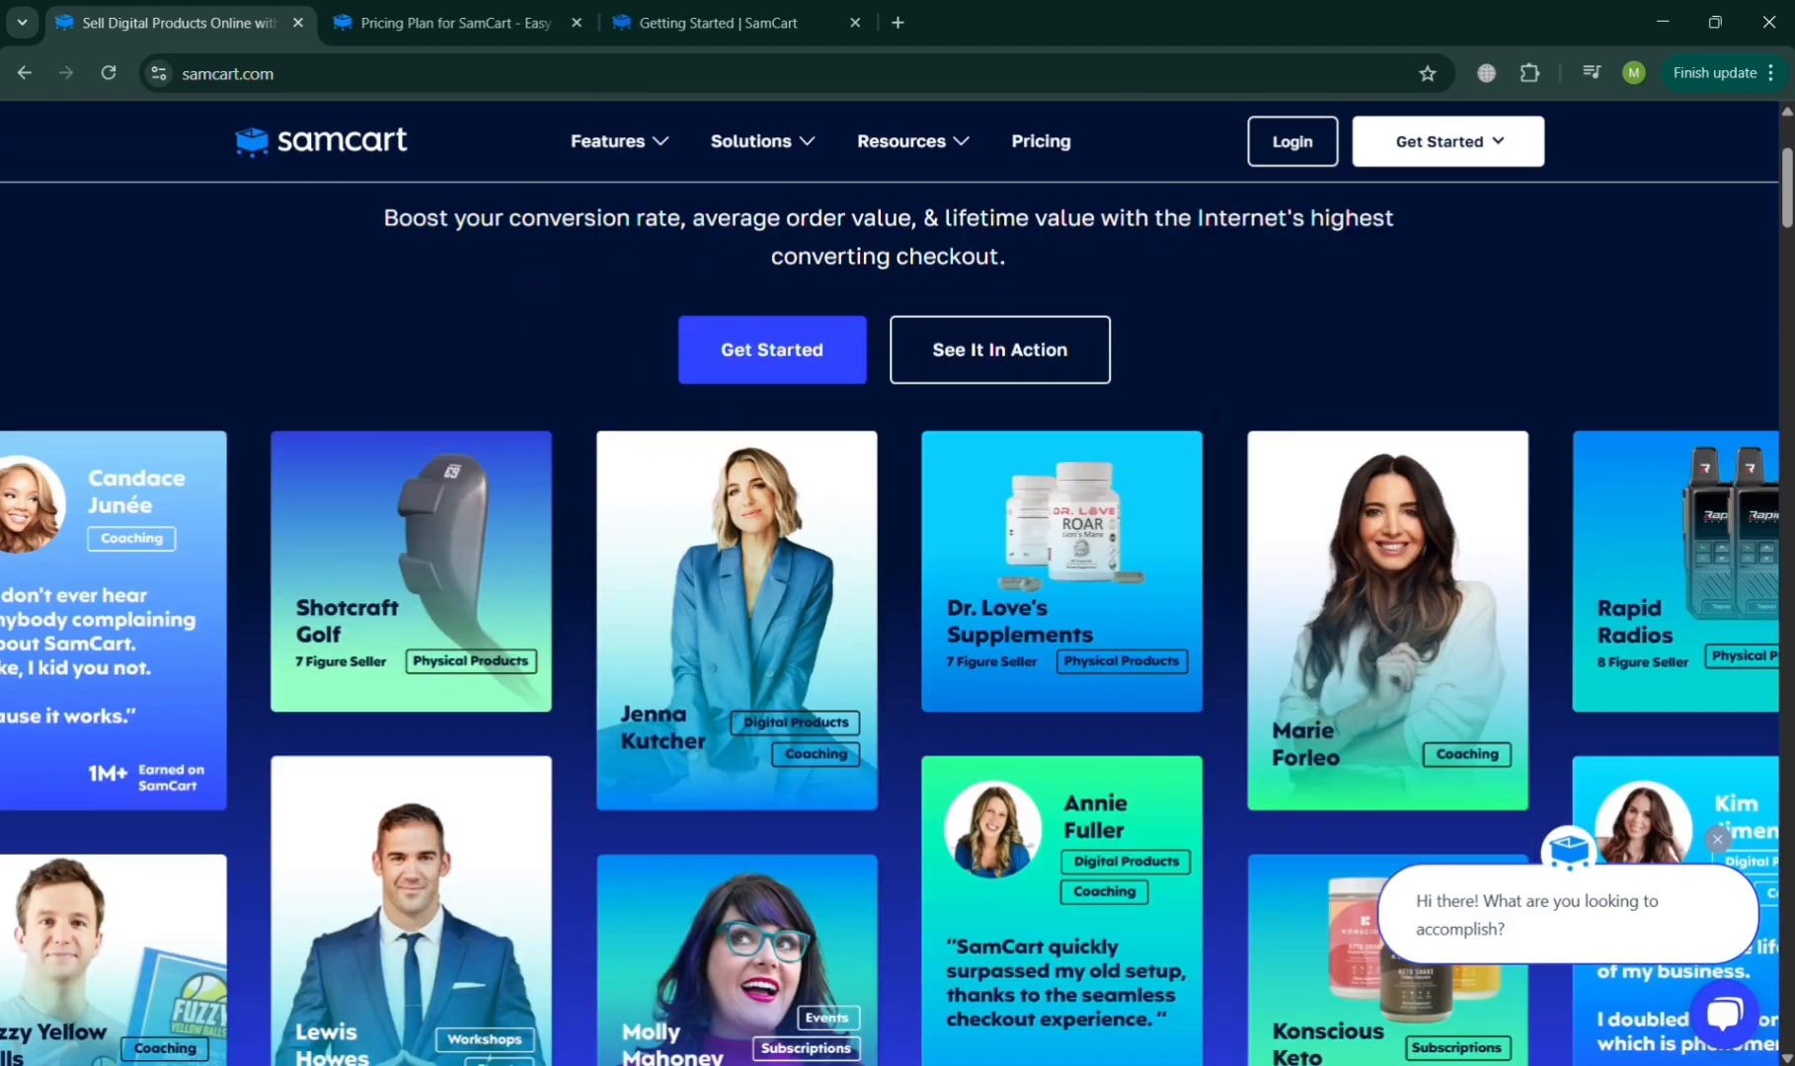
scroll(1211, 437, down, 9)
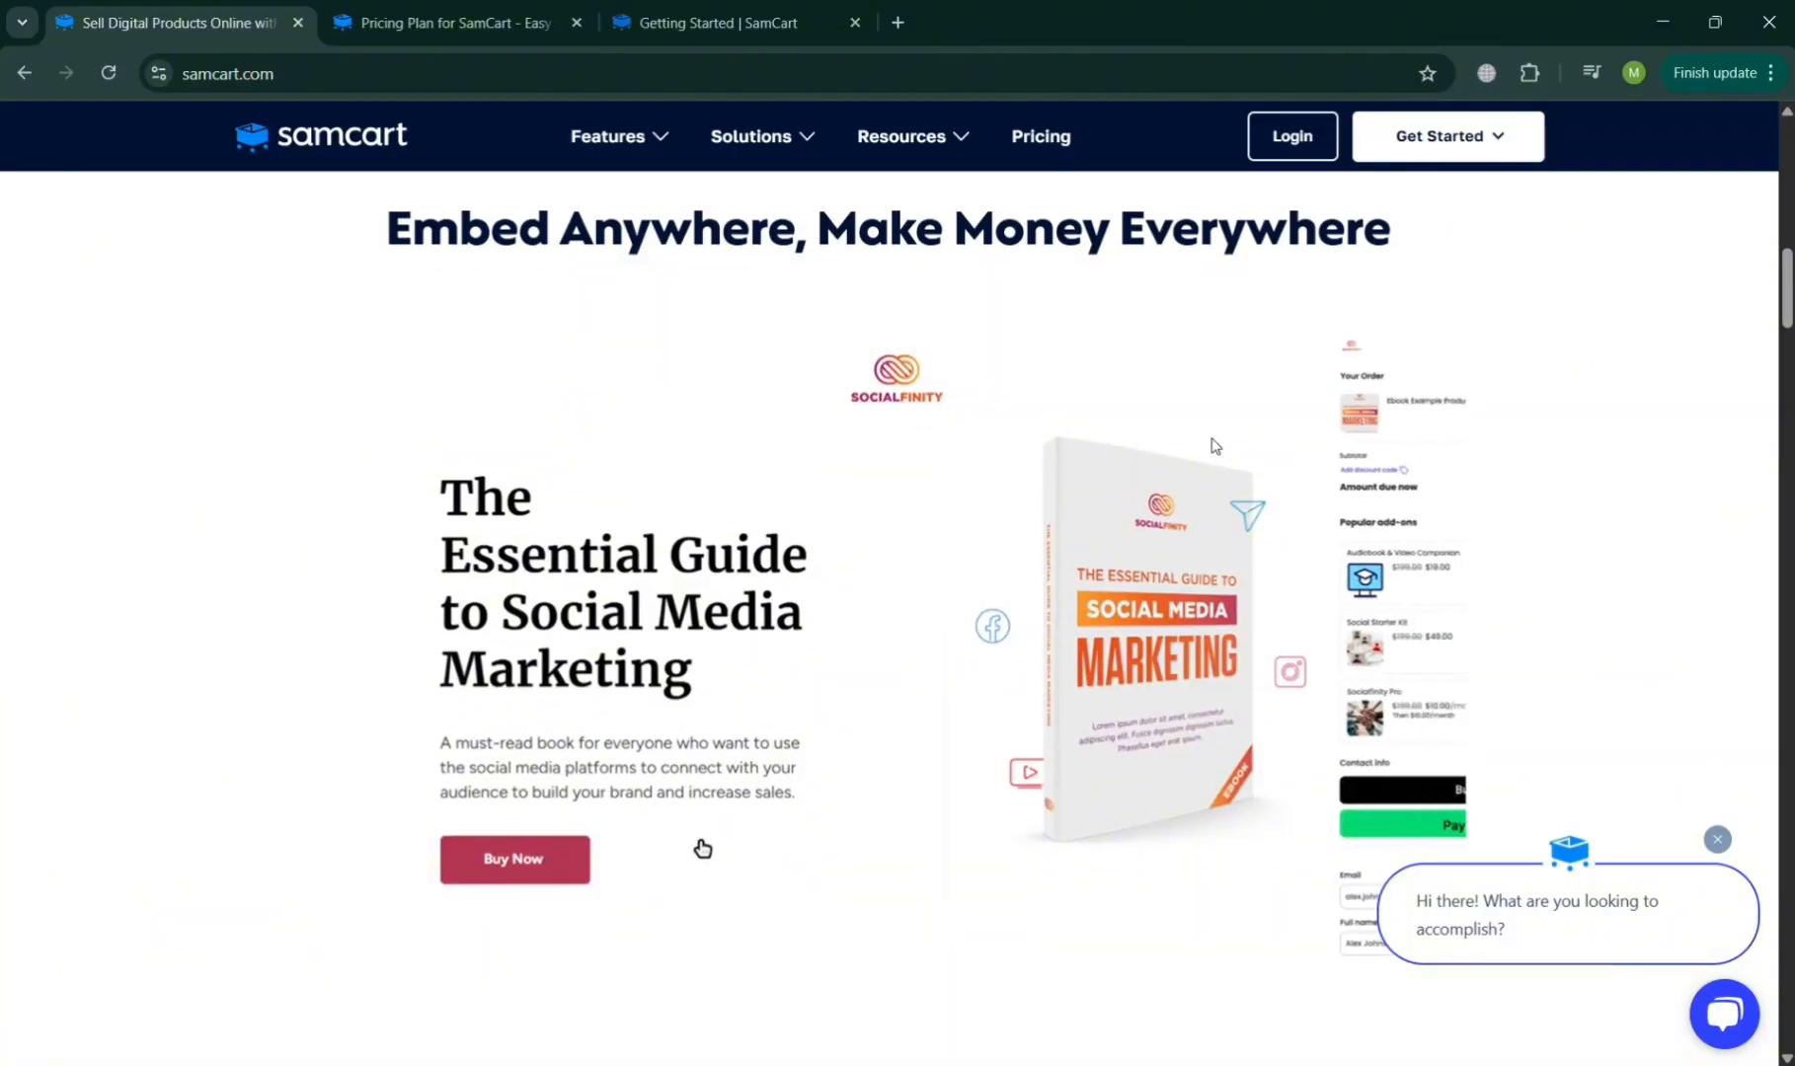
scroll(1211, 461, down, 10)
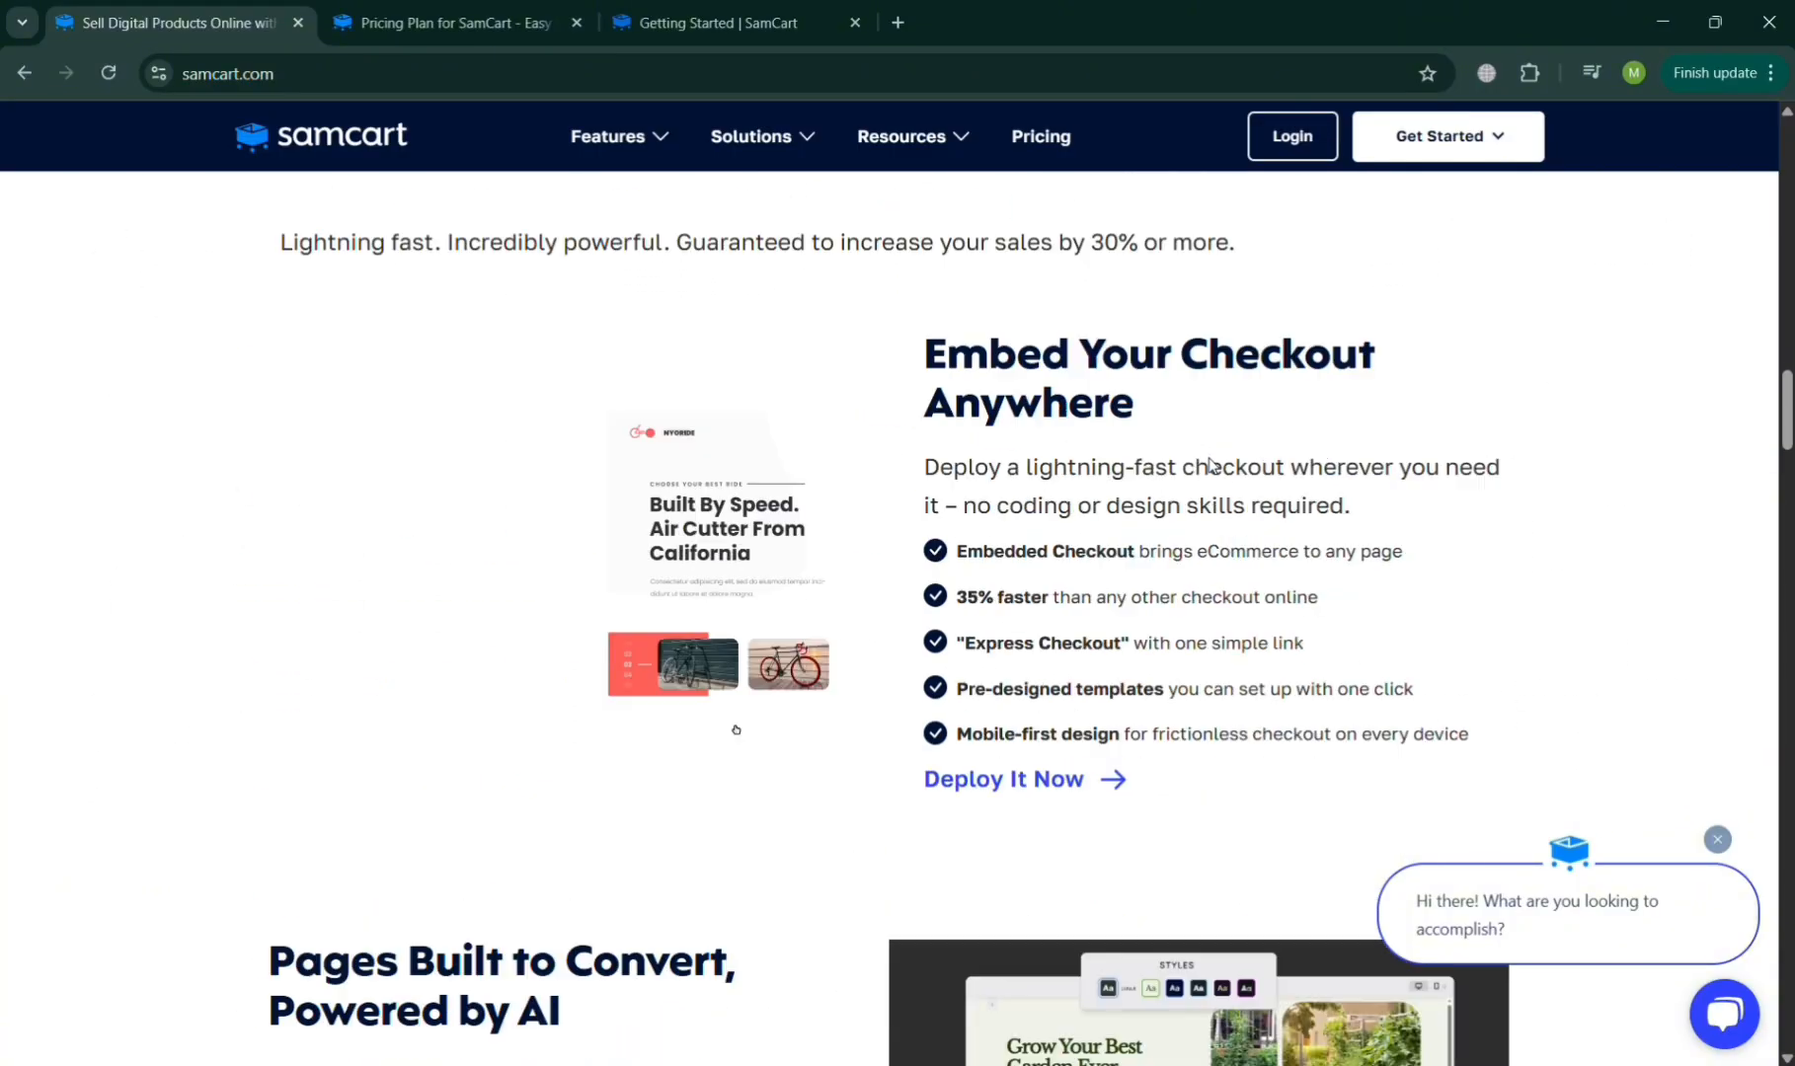
scroll(1211, 464, down, 10)
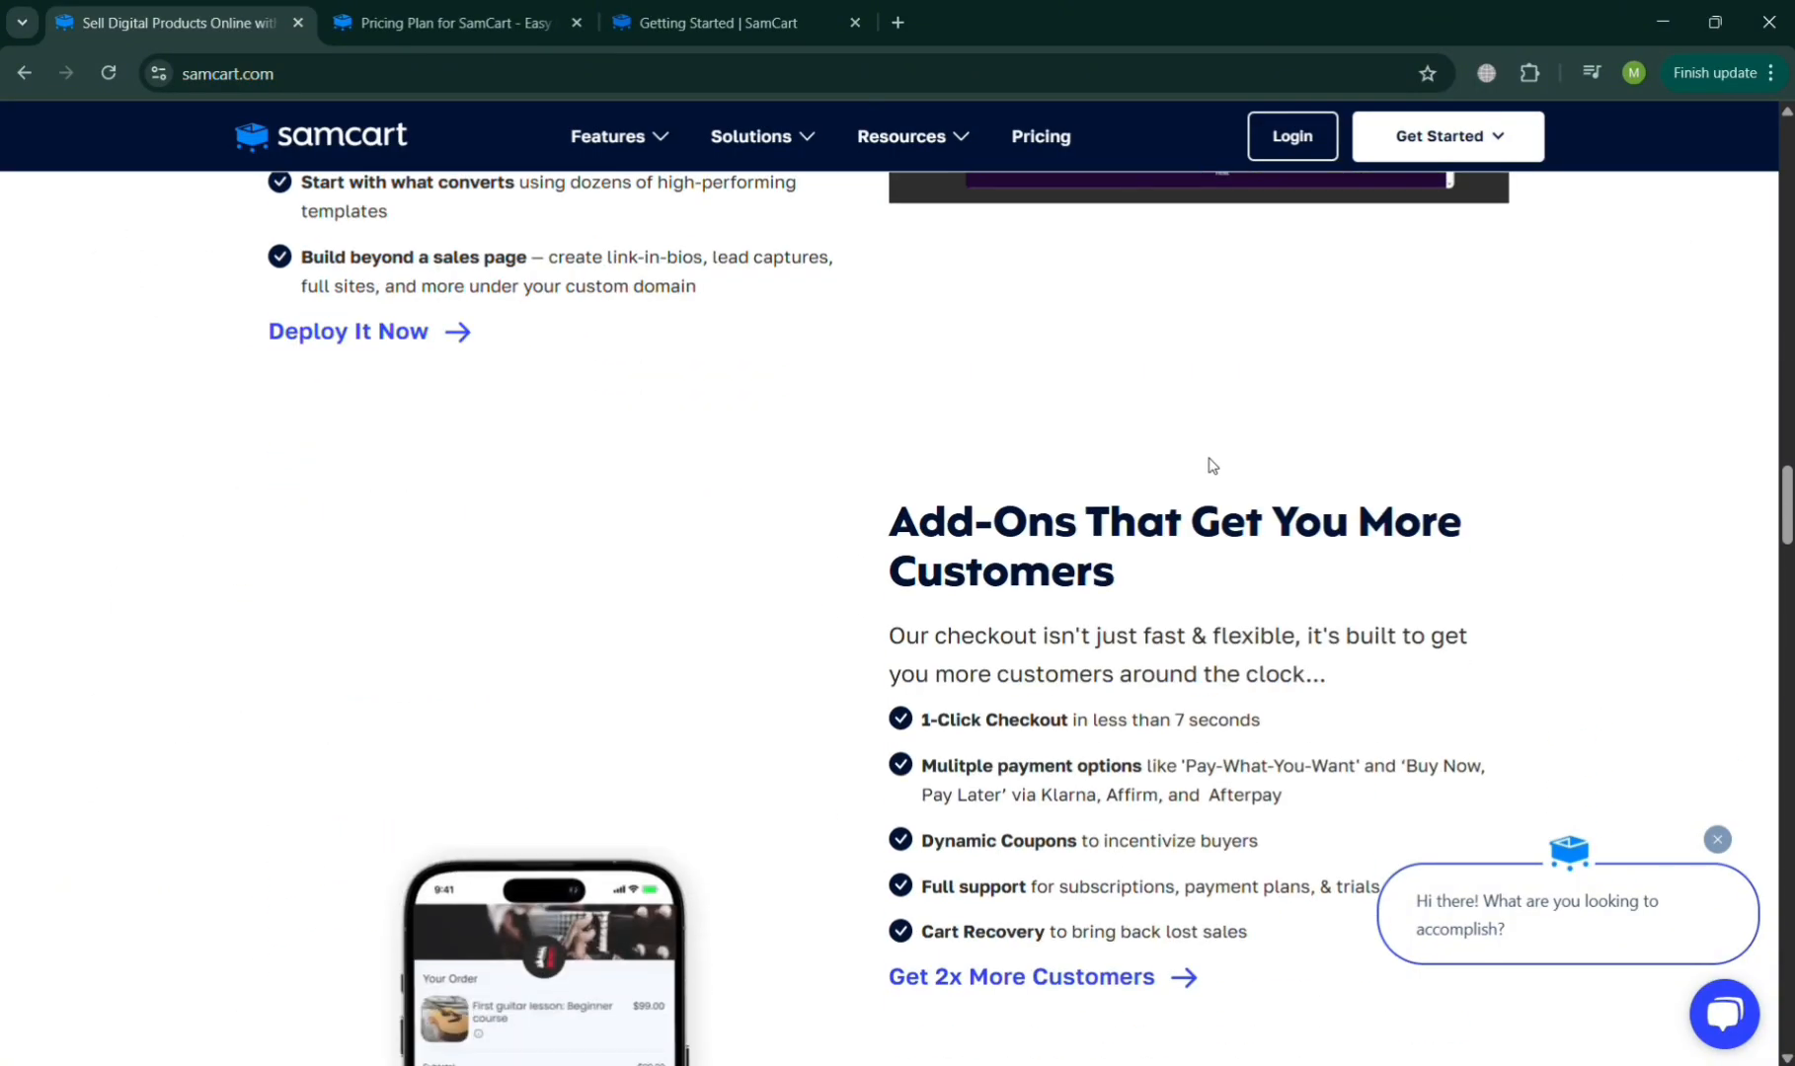
scroll(1212, 468, down, 10)
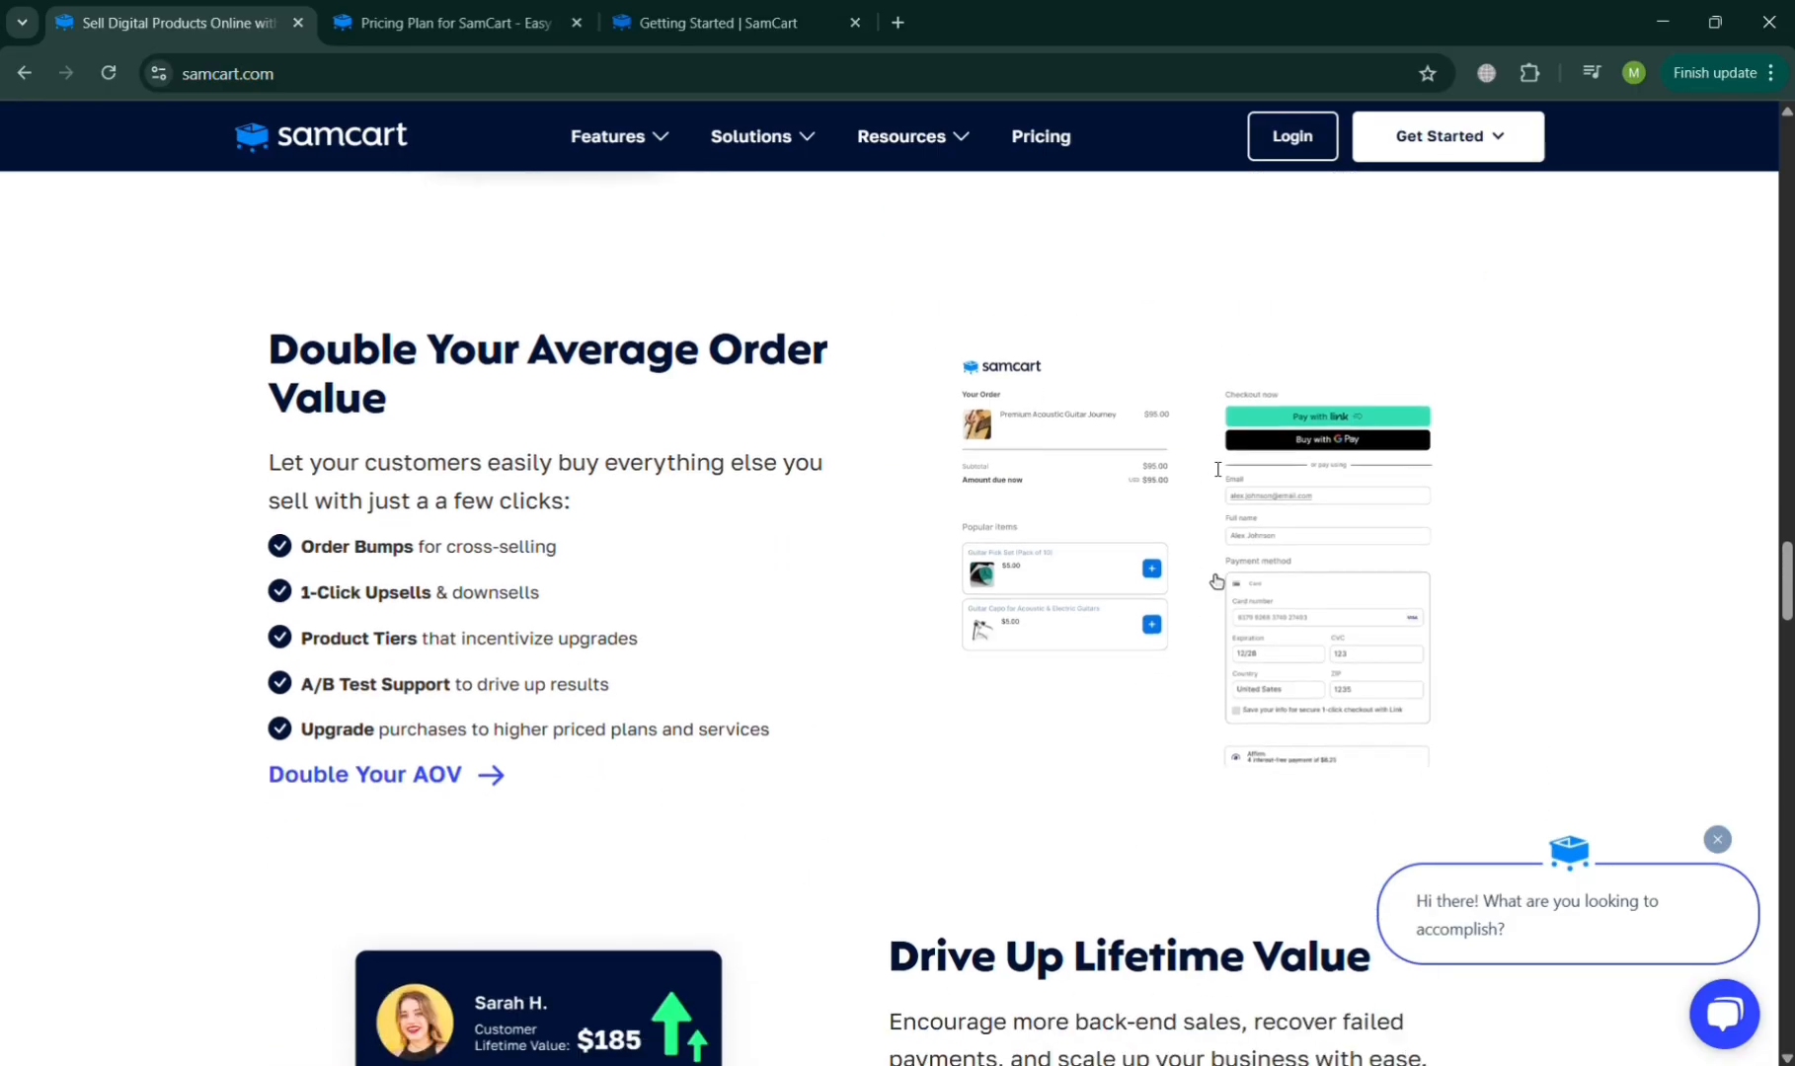
scroll(1217, 472, down, 12)
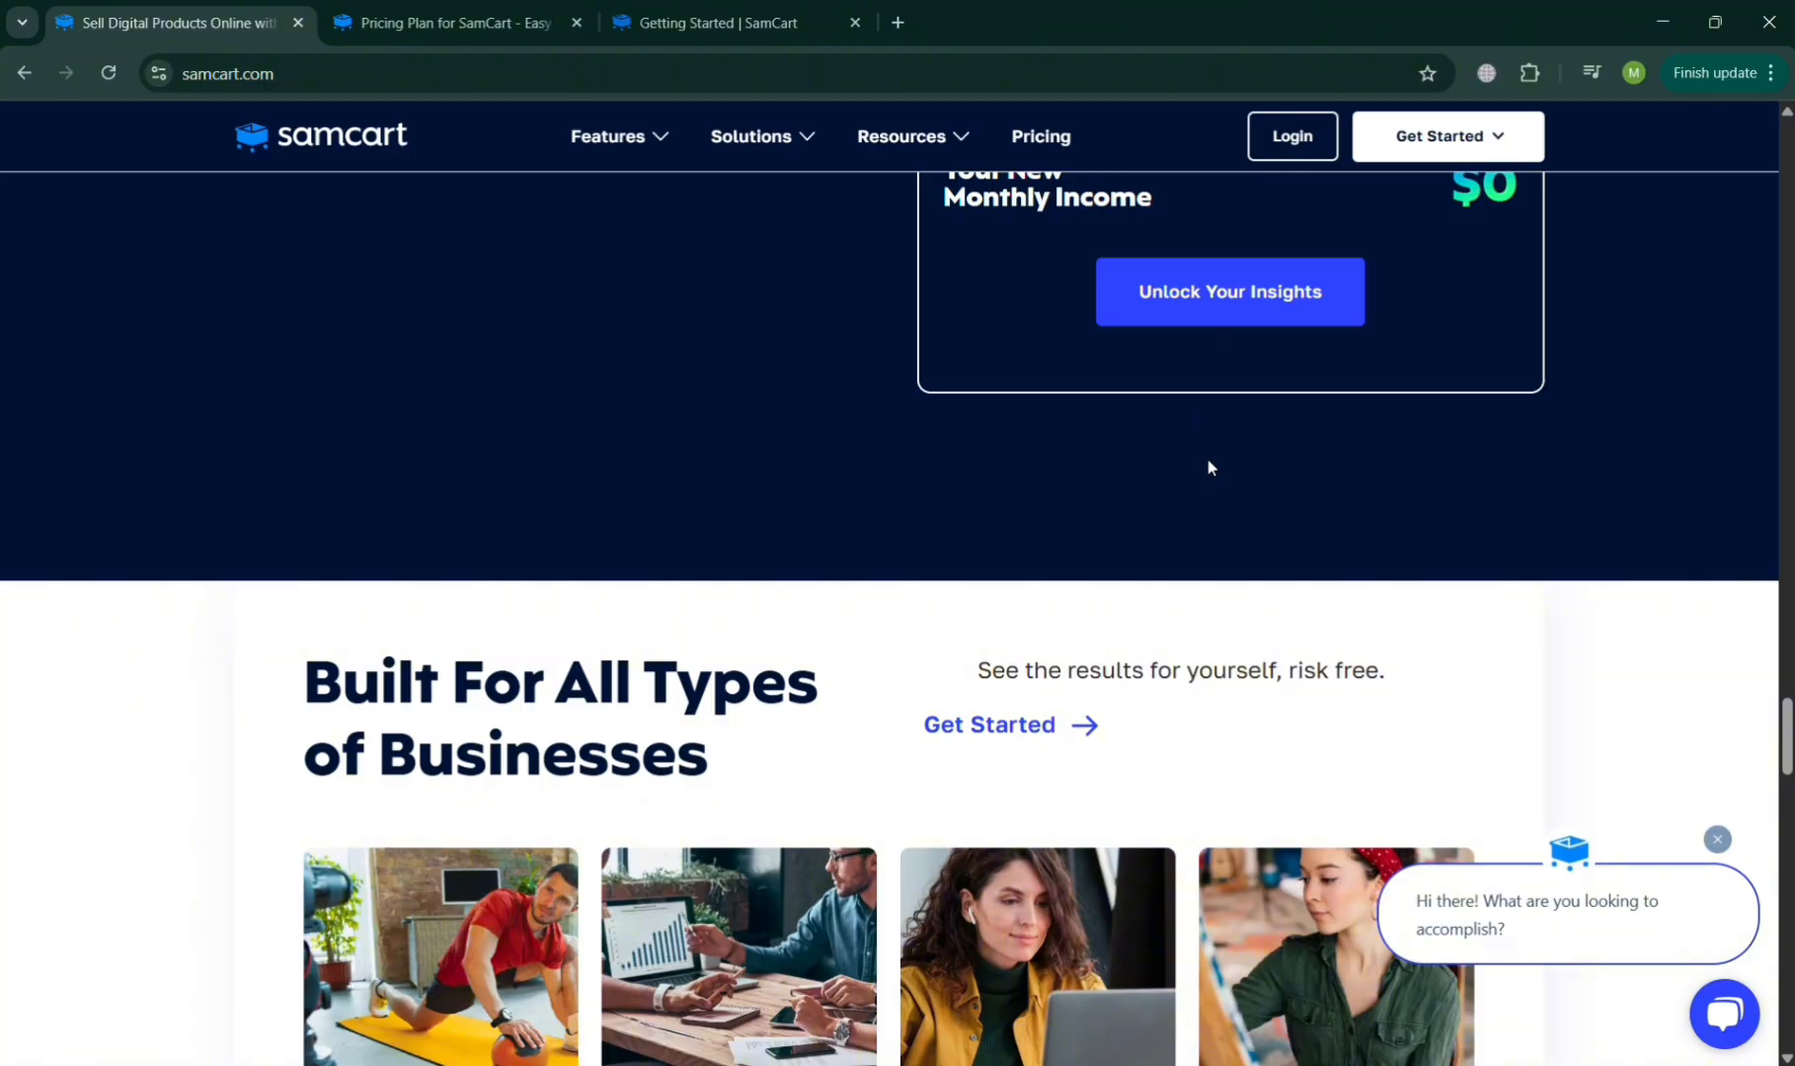
scroll(1211, 466, down, 8)
scroll(1211, 464, down, 12)
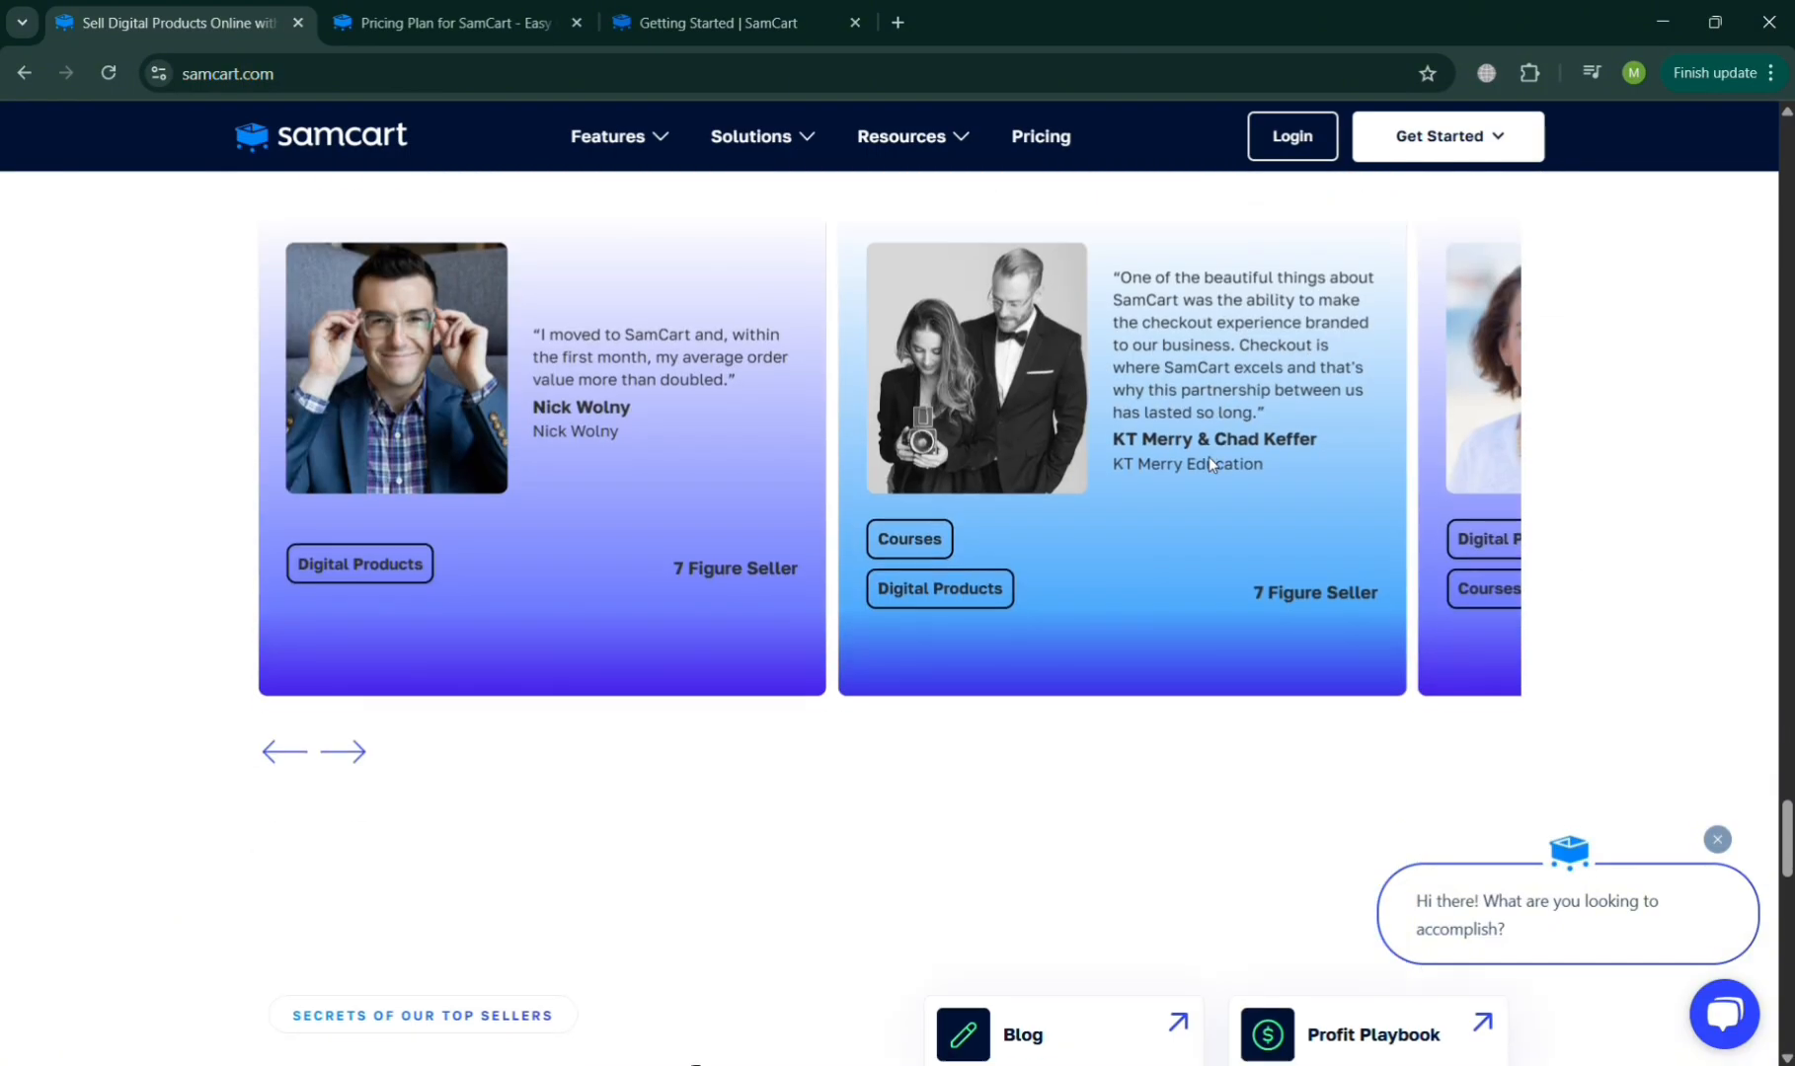
scroll(1211, 464, down, 10)
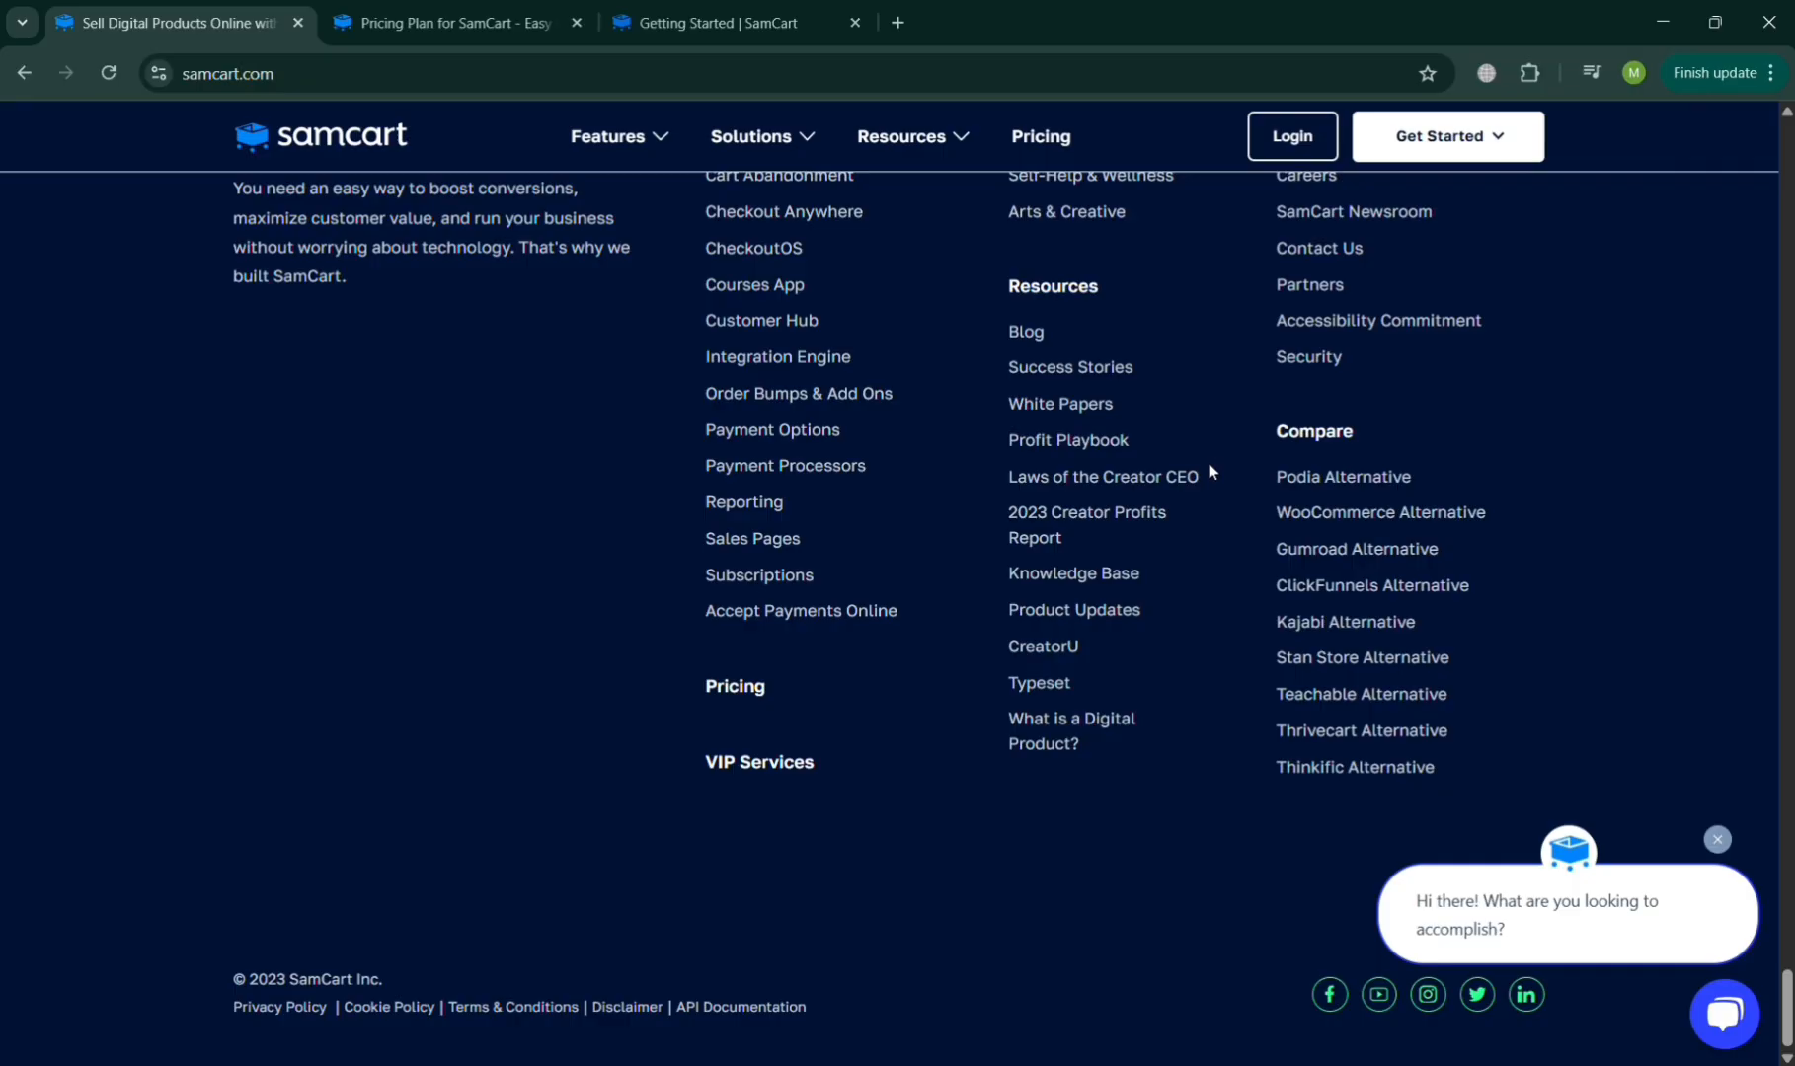
scroll(1210, 469, up, 20)
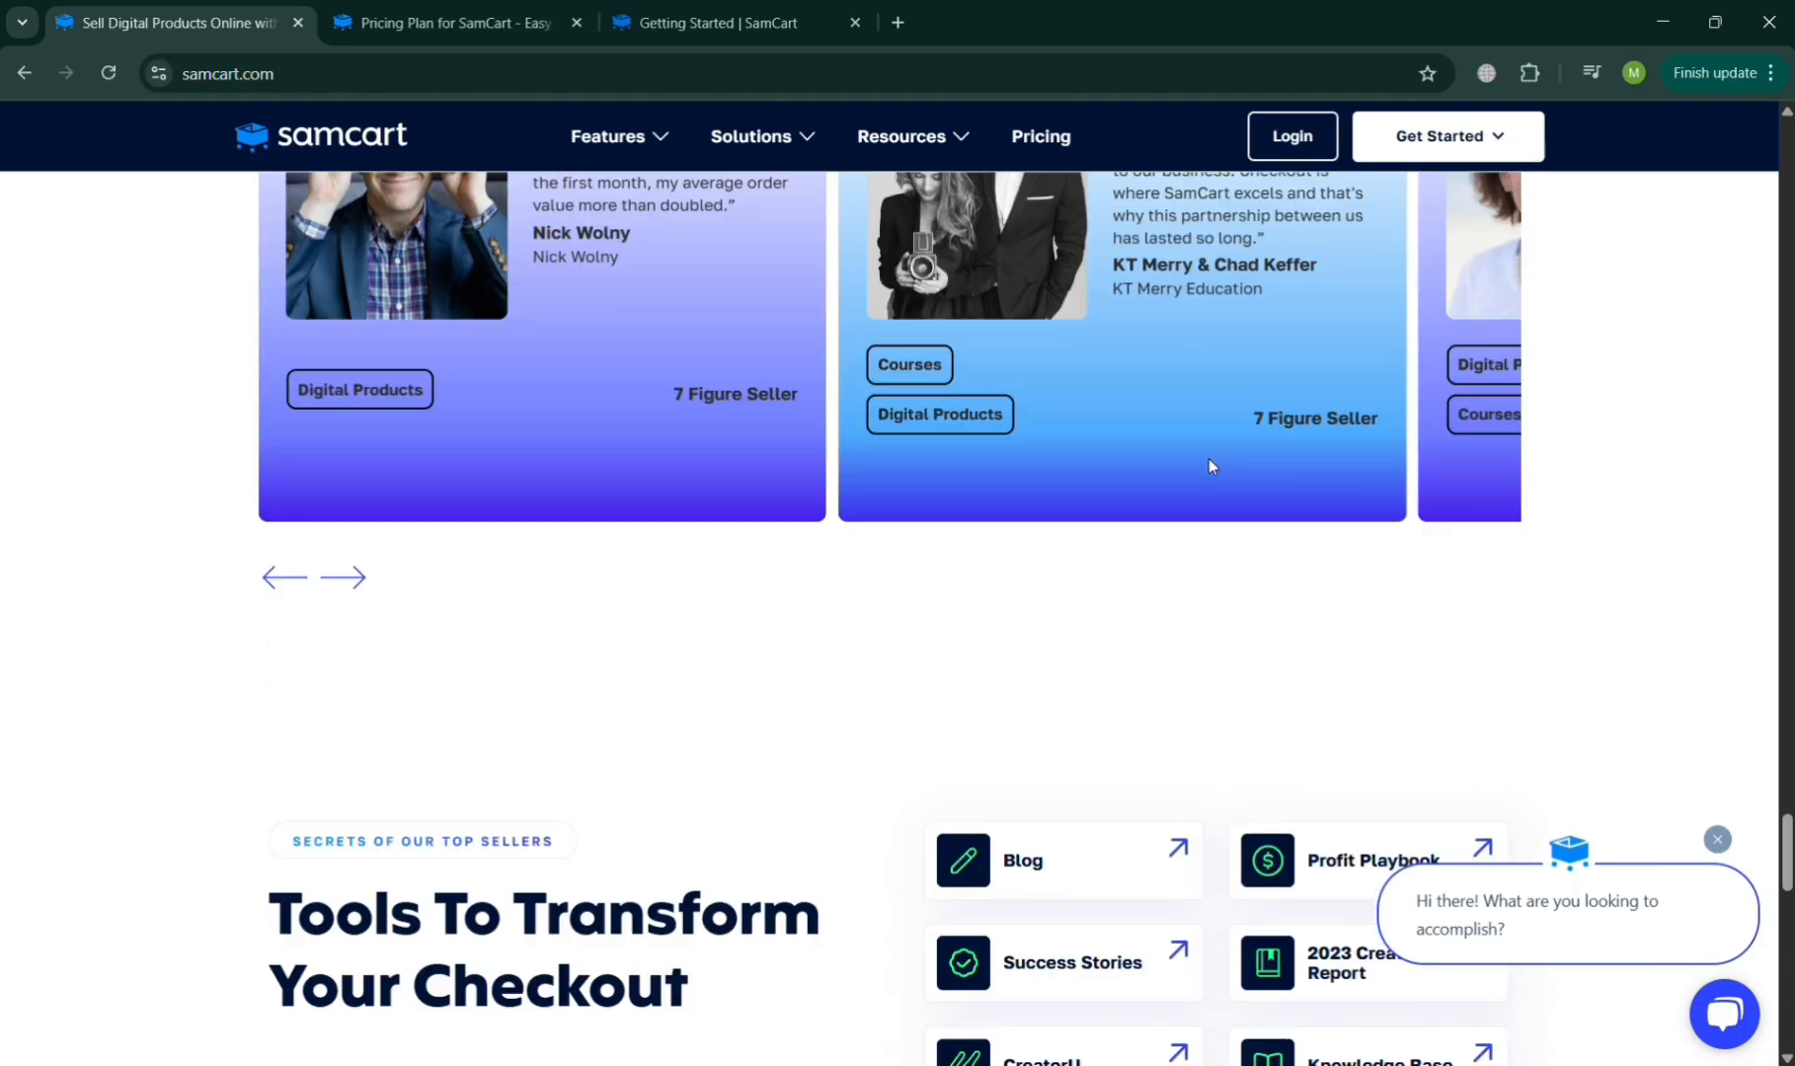
scroll(1212, 466, up, 20)
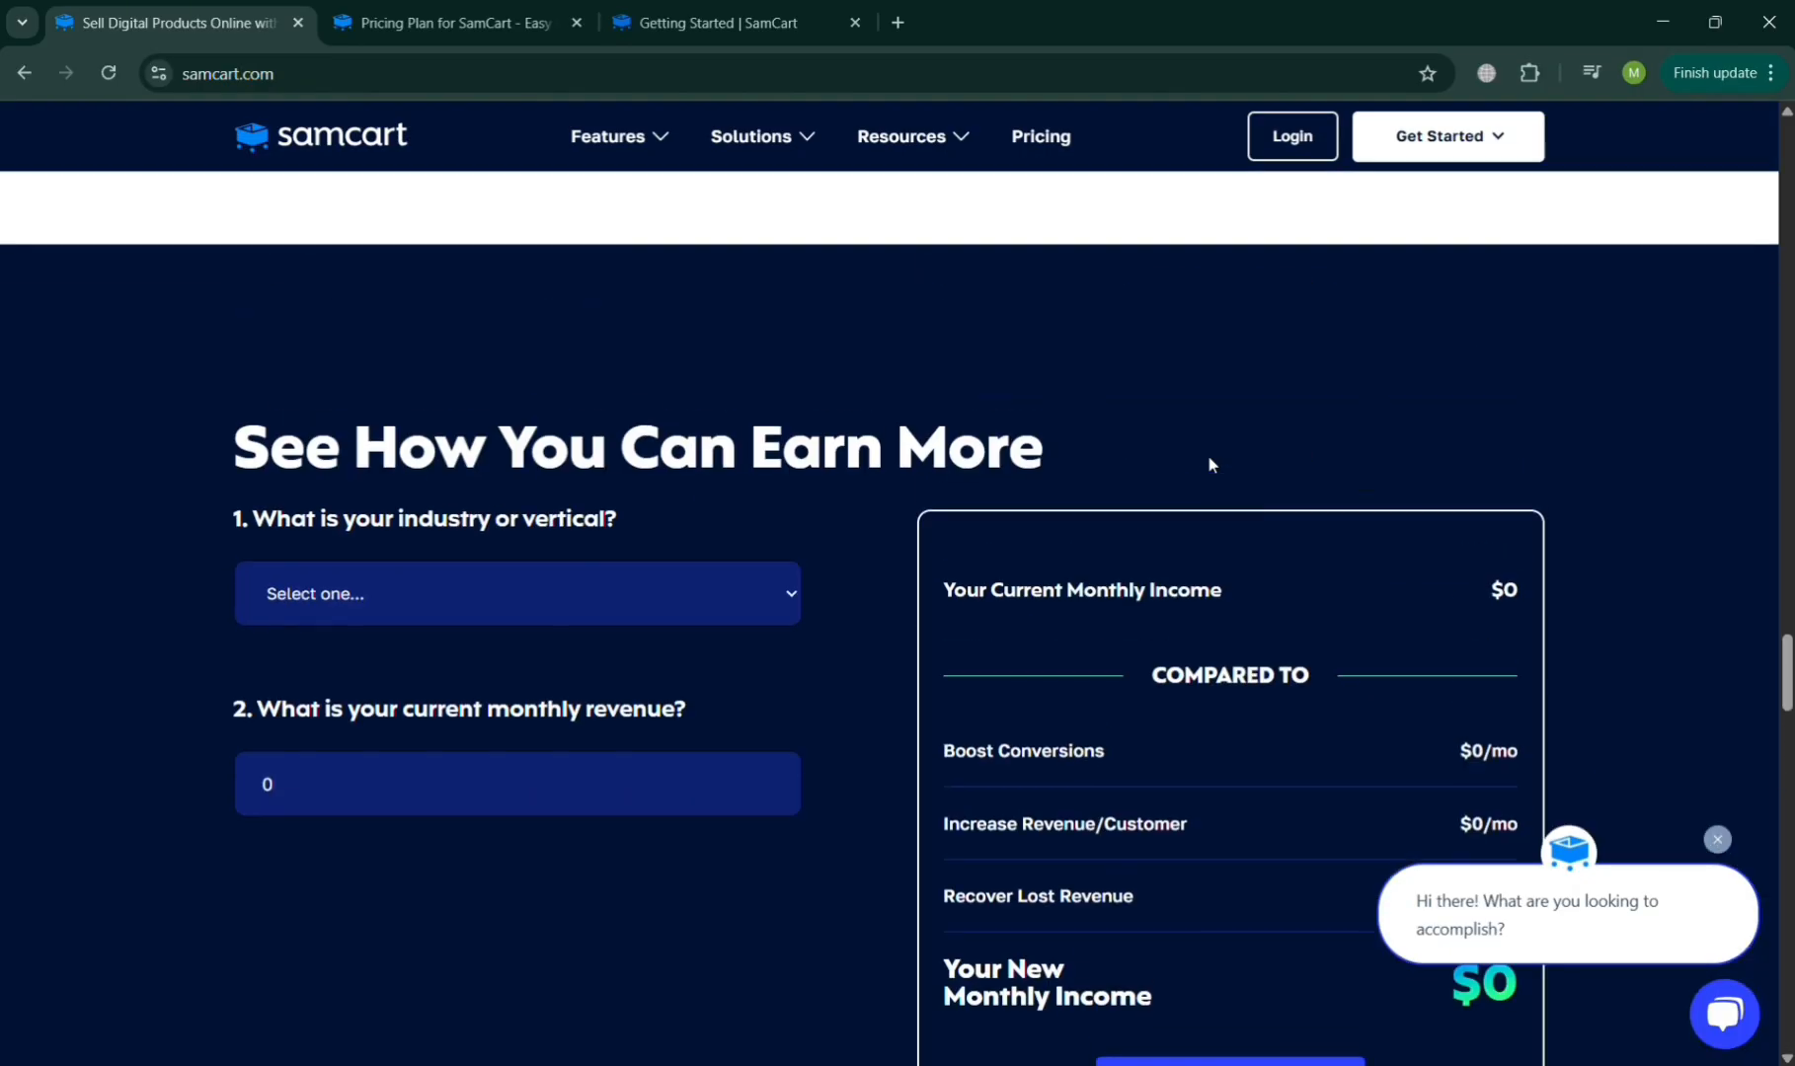
scroll(1210, 464, up, 20)
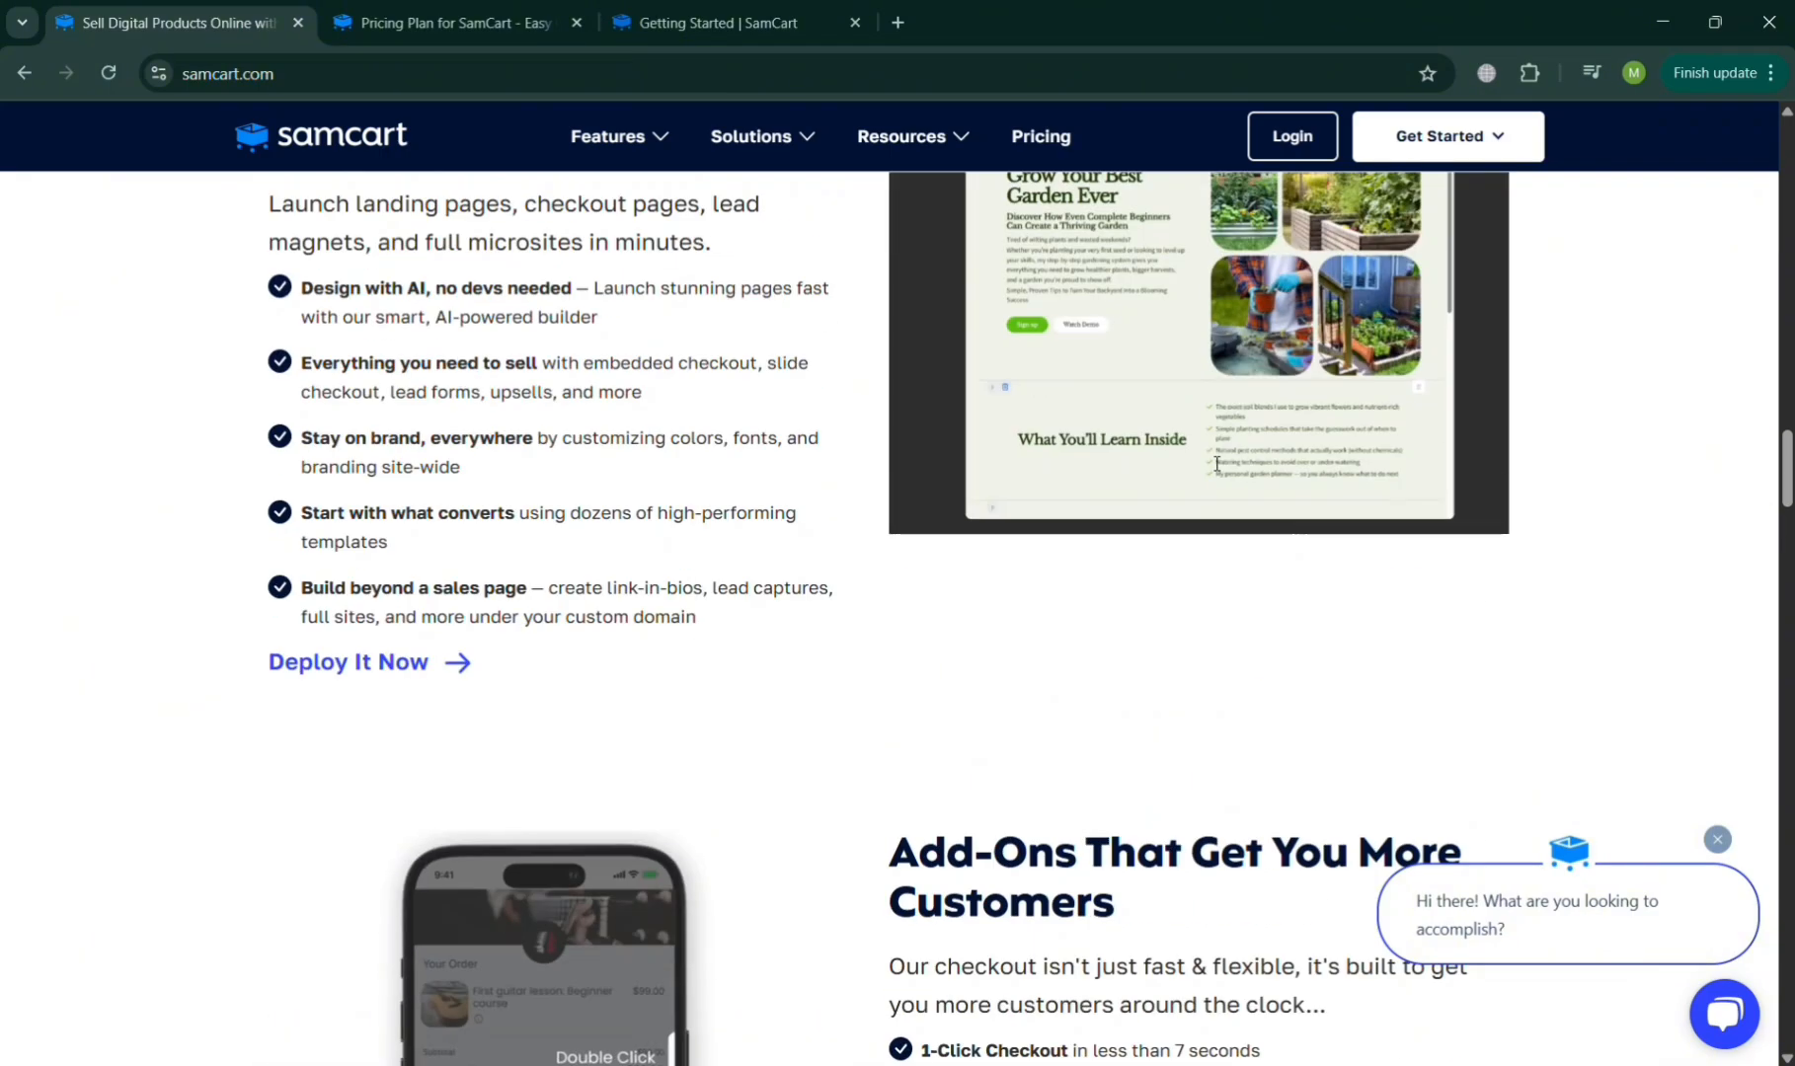
scroll(1216, 463, up, 20)
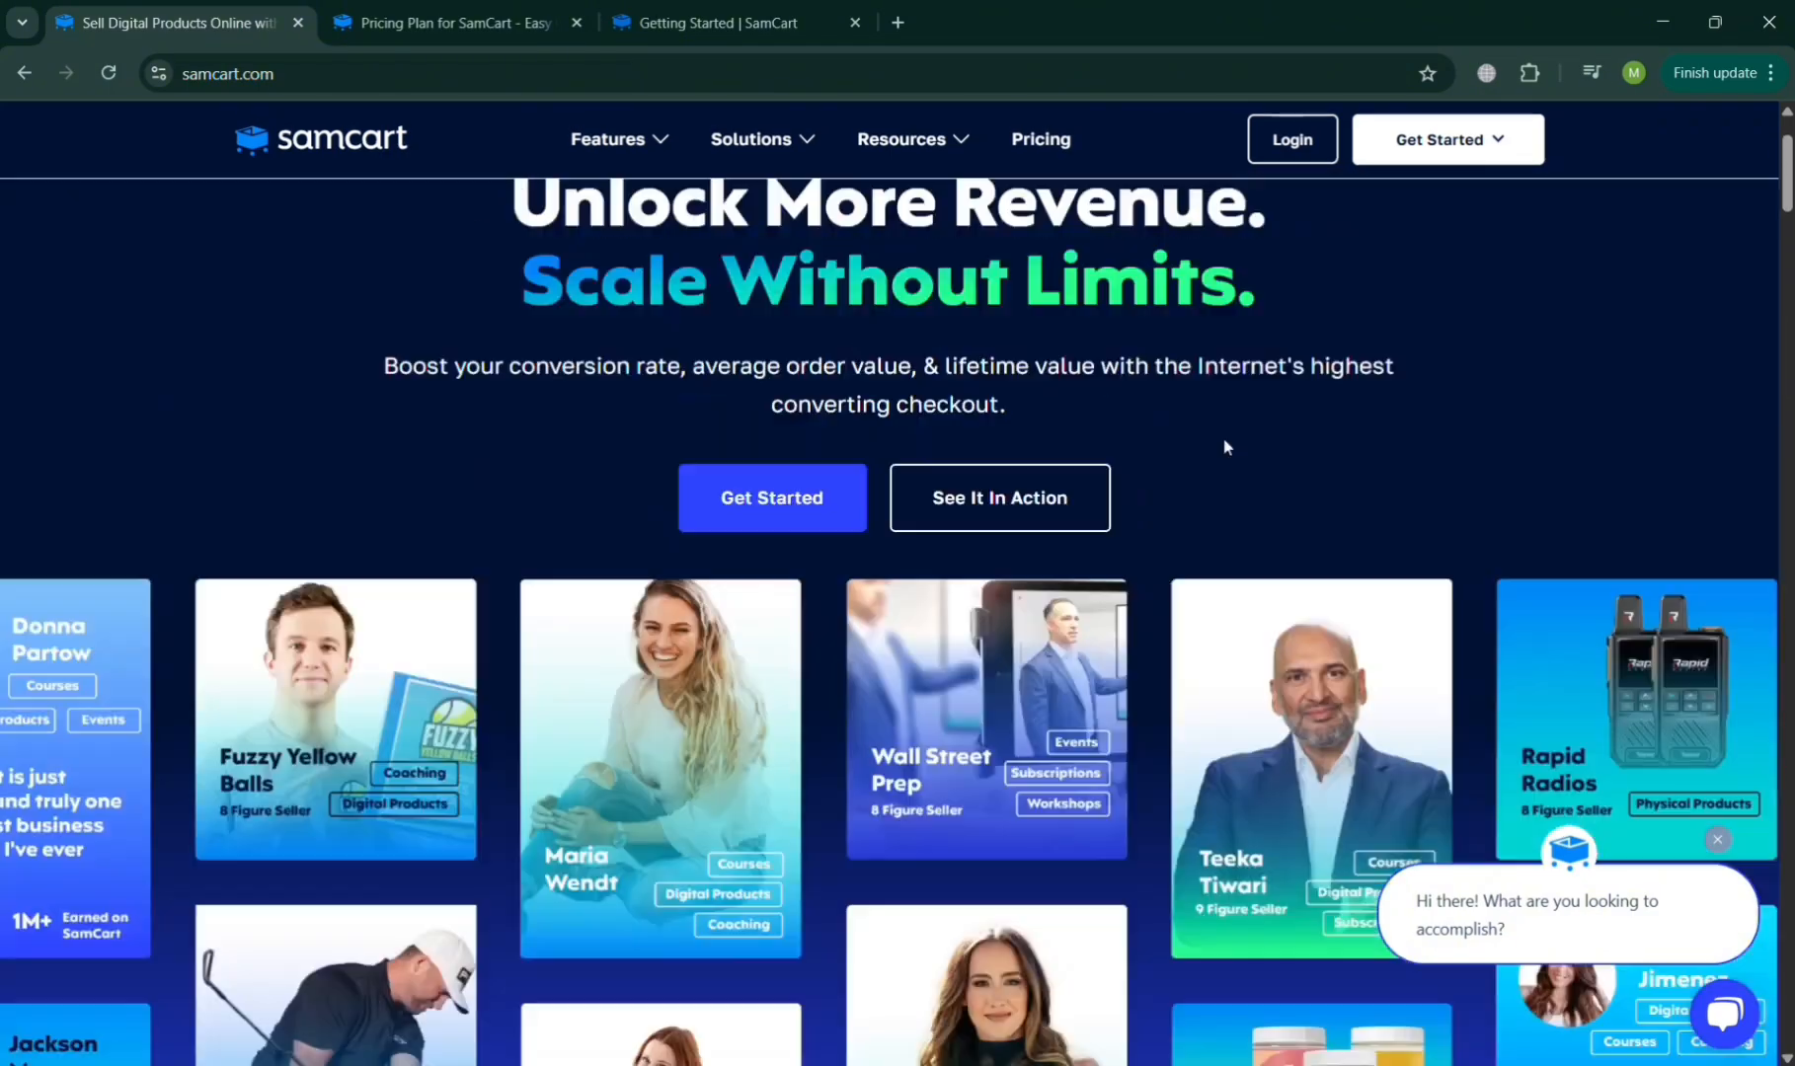
scroll(1224, 447, up, 3)
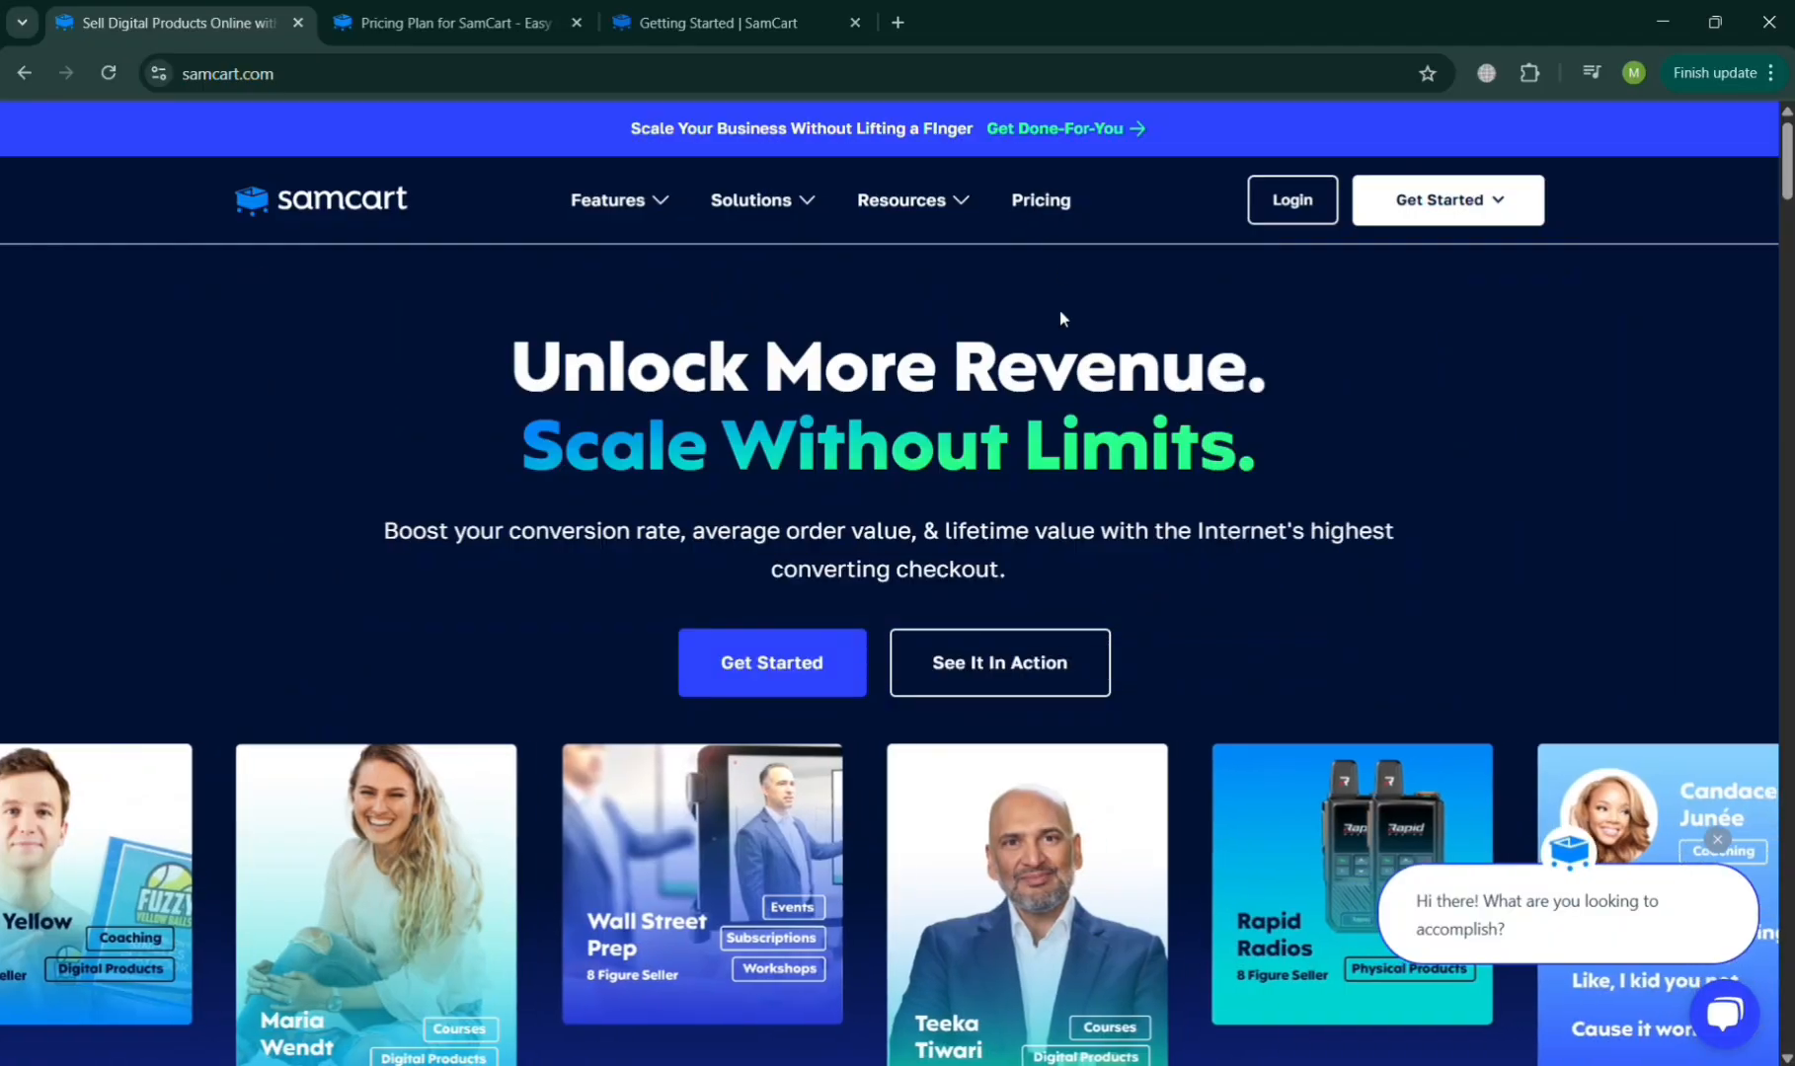
mouse_move(1444, 218)
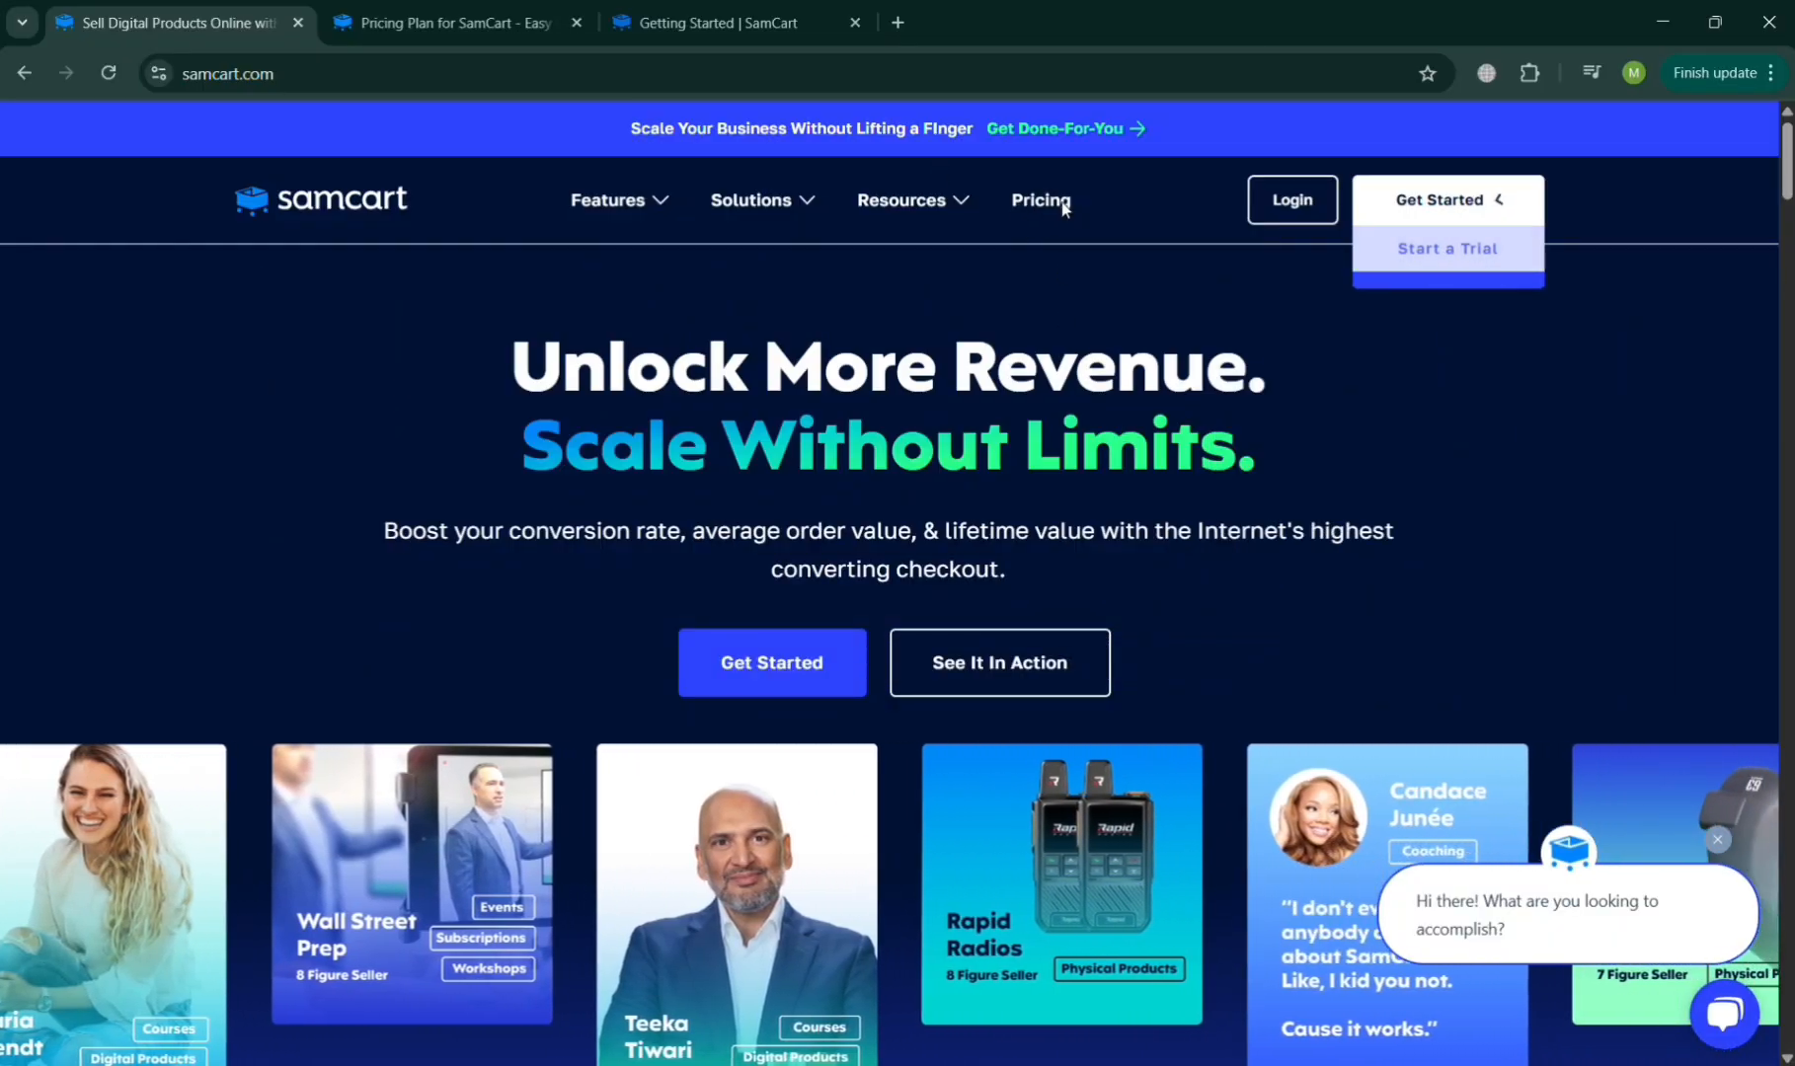
Step: Review the monthly plan price, trial options and feature categories on the SamCart pricing page
click(522, 31)
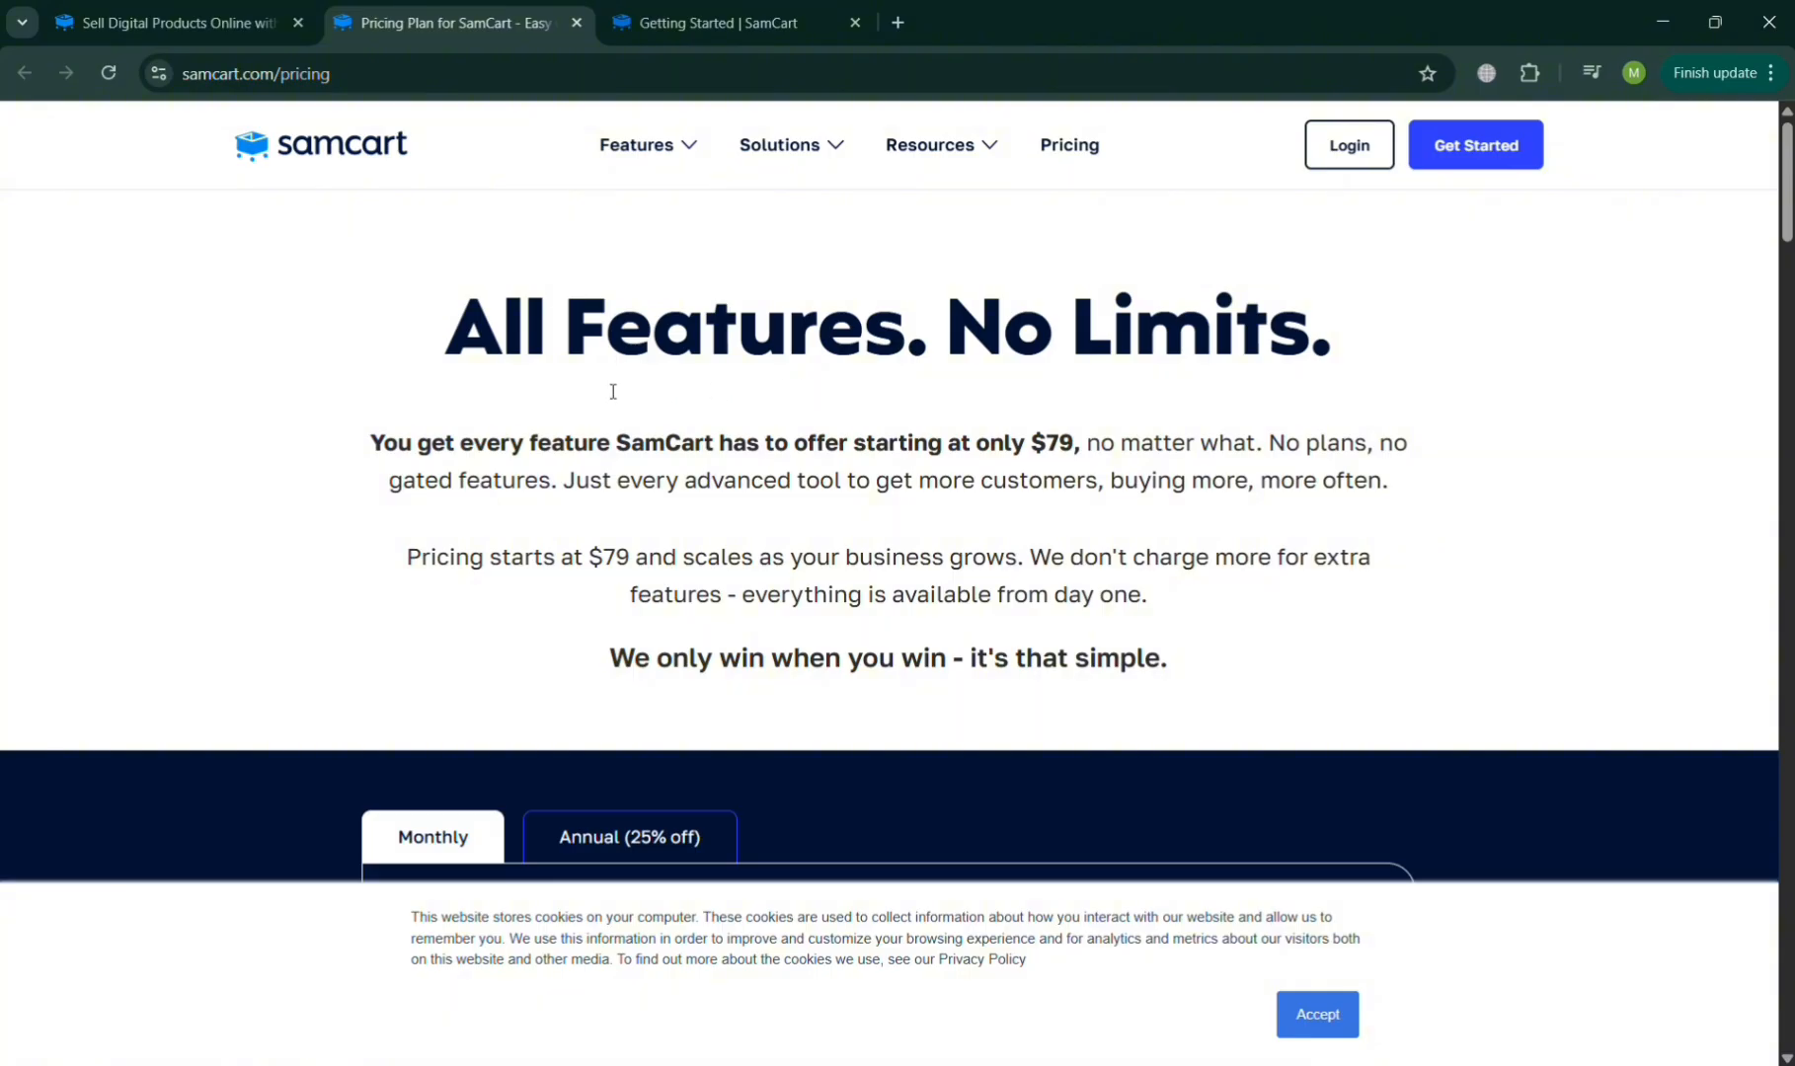
scroll(664, 330, down, 8)
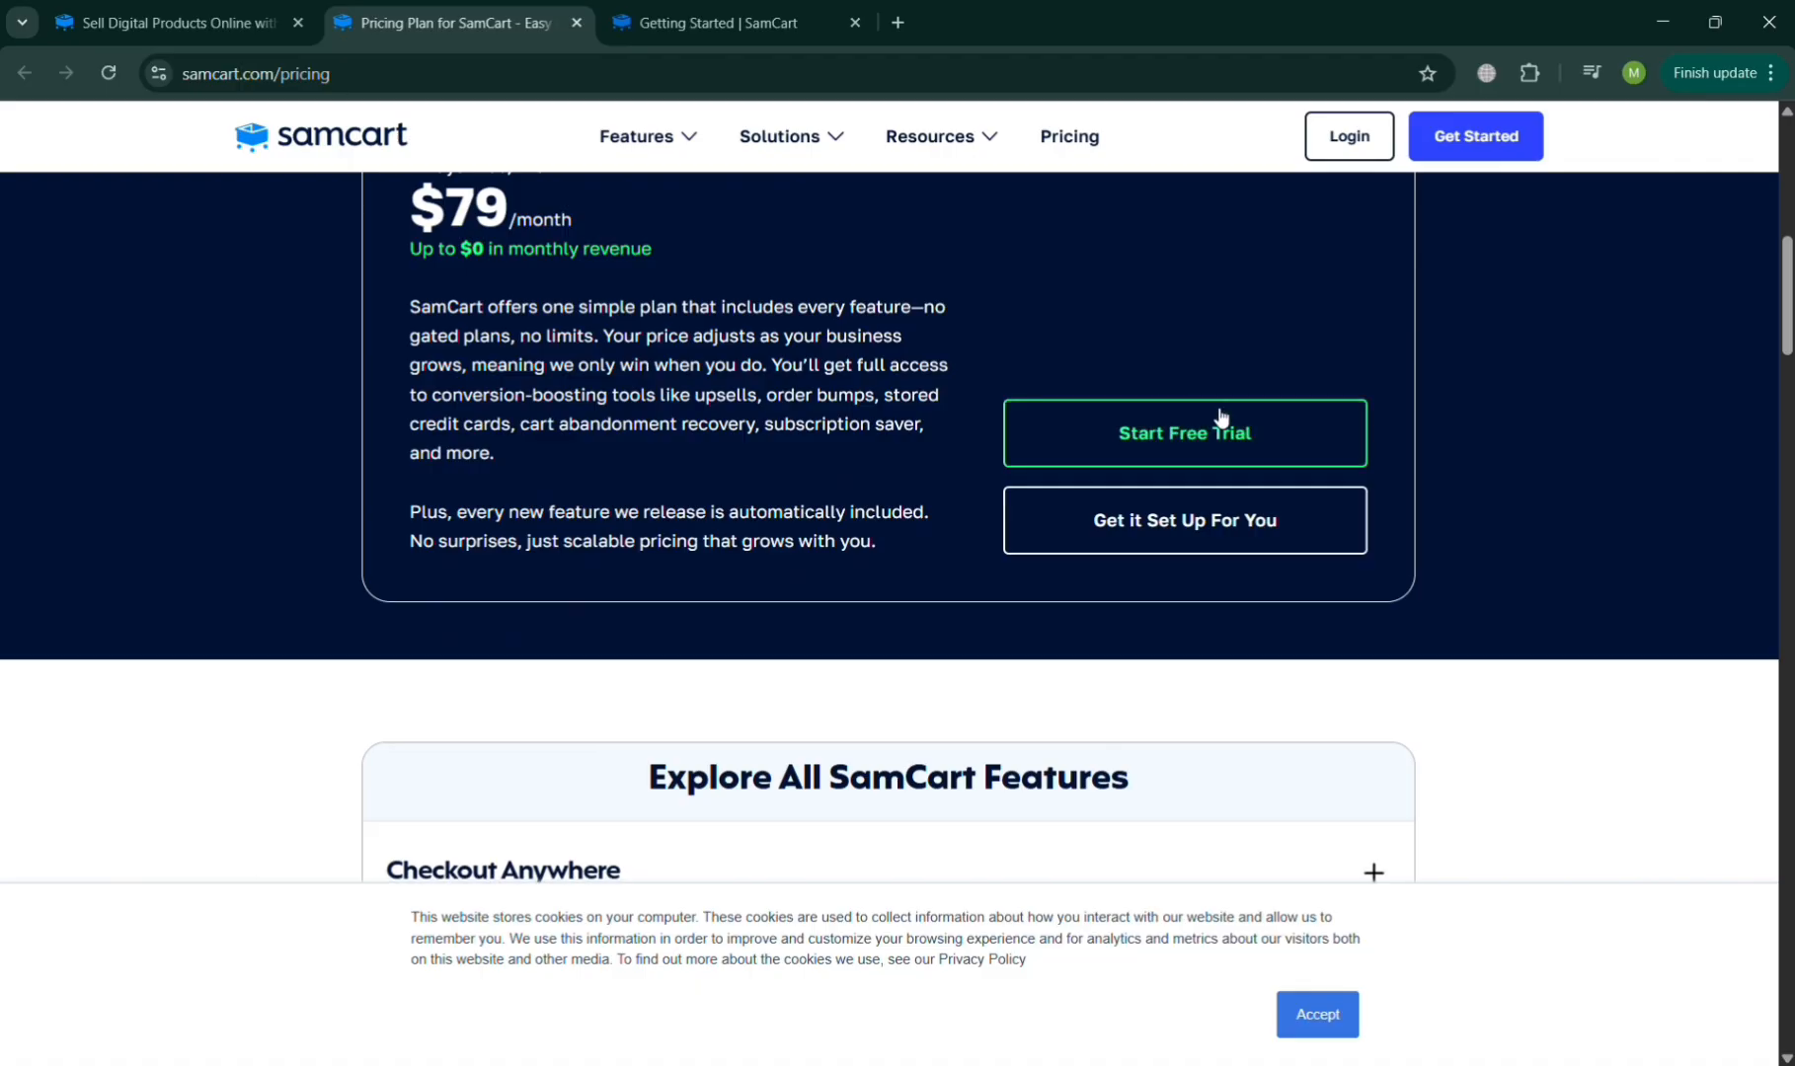
scroll(1221, 417, up, 2)
scroll(1402, 454, down, 2)
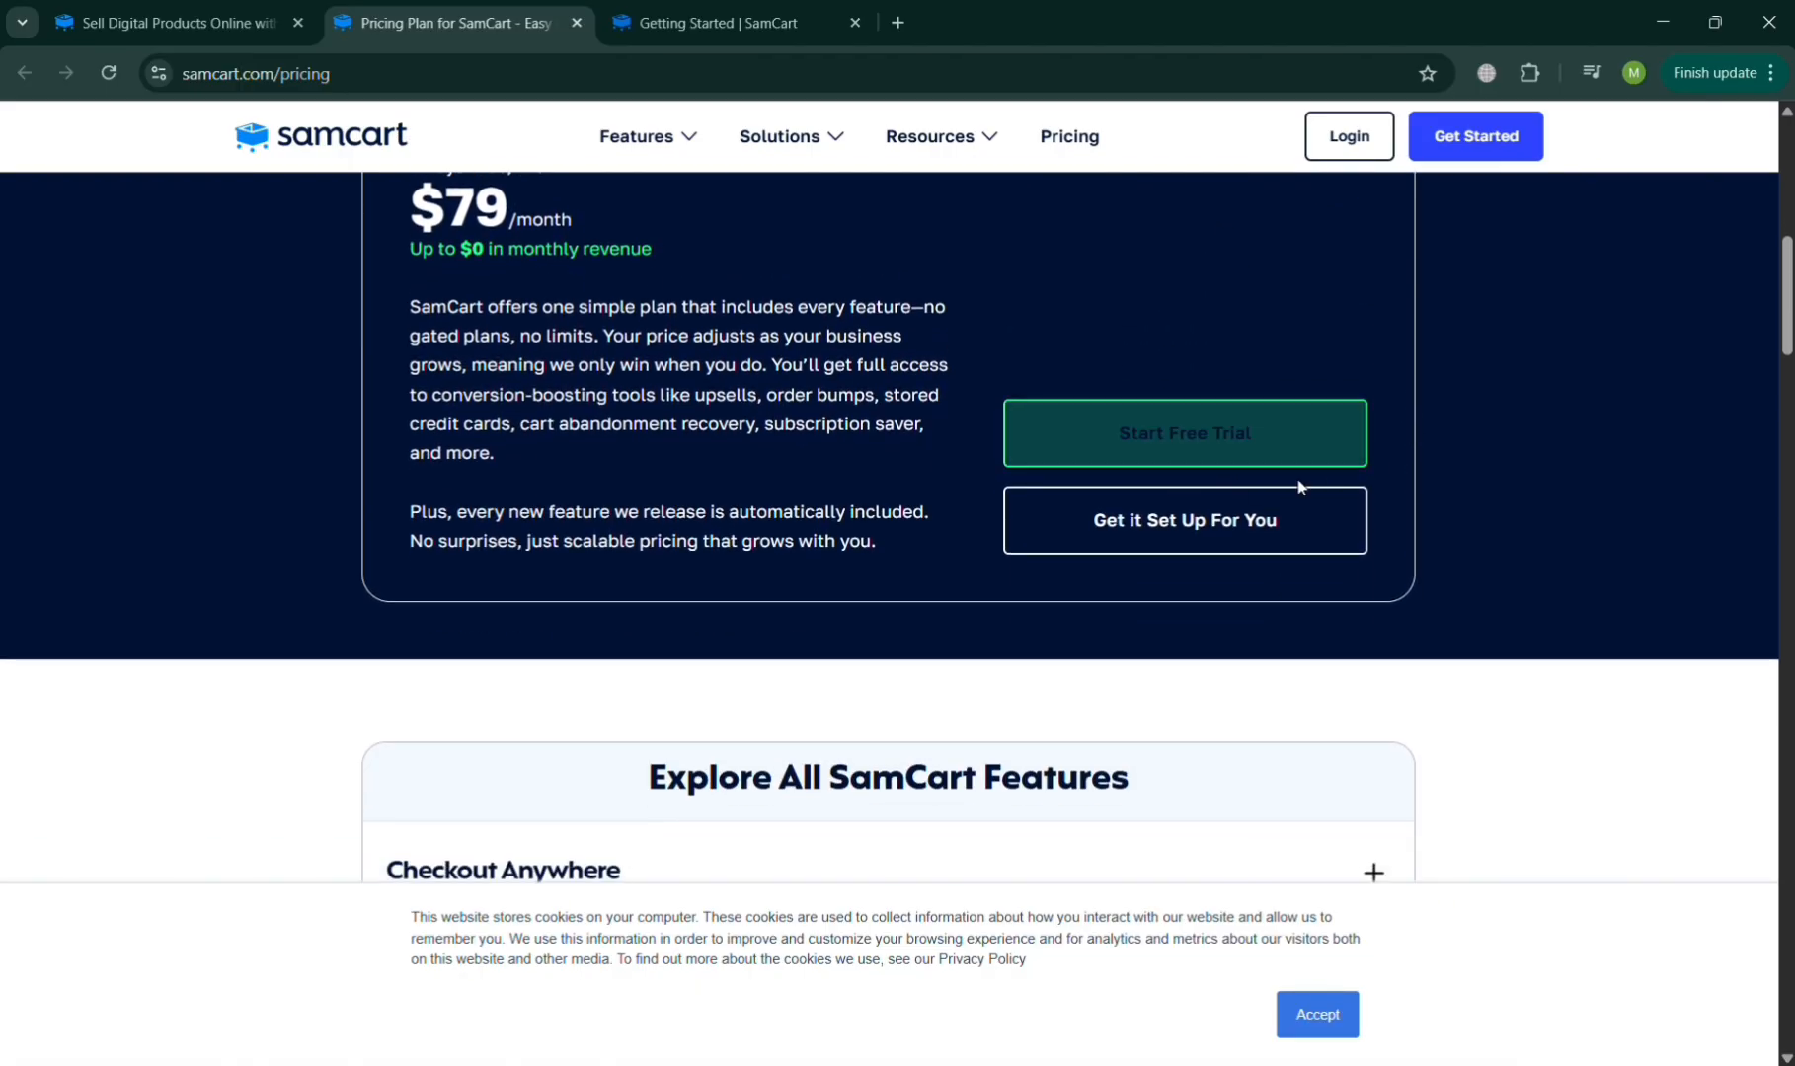
scroll(1296, 490, down, 1)
scroll(1282, 436, down, 3)
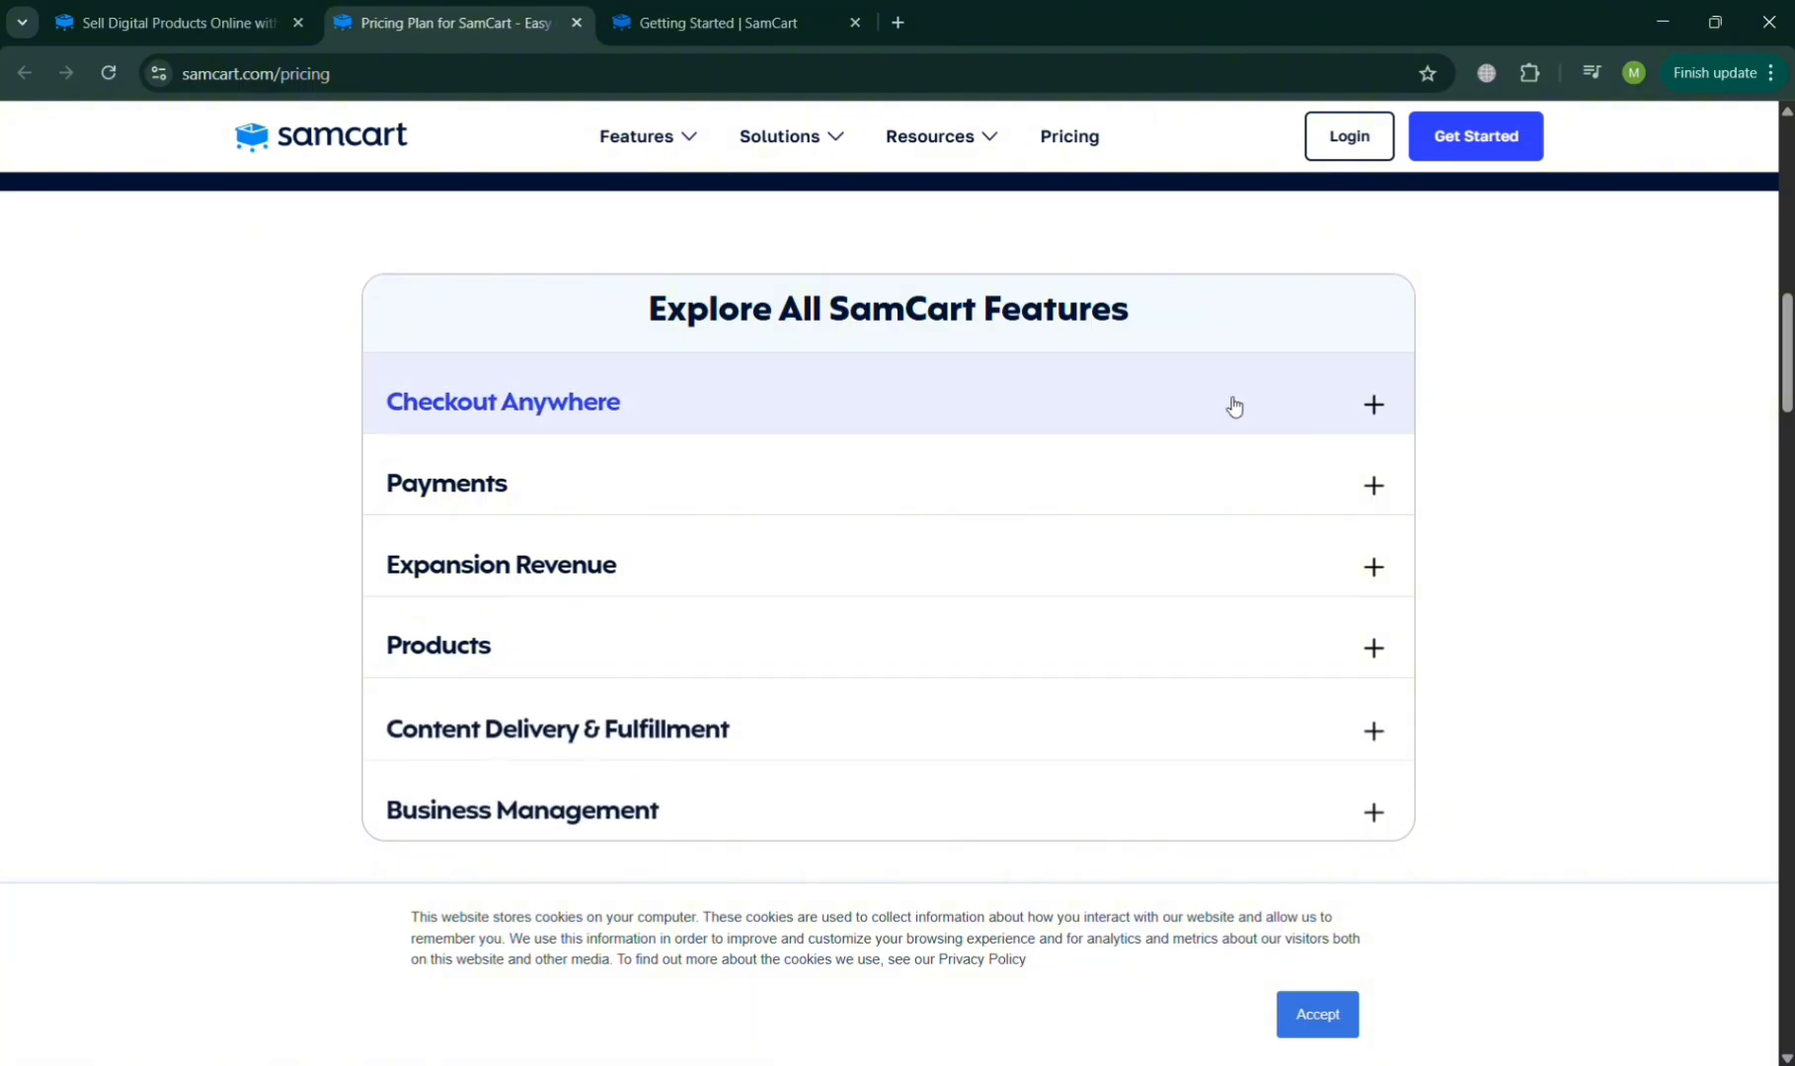
scroll(1284, 631, down, 1)
scroll(1086, 513, up, 8)
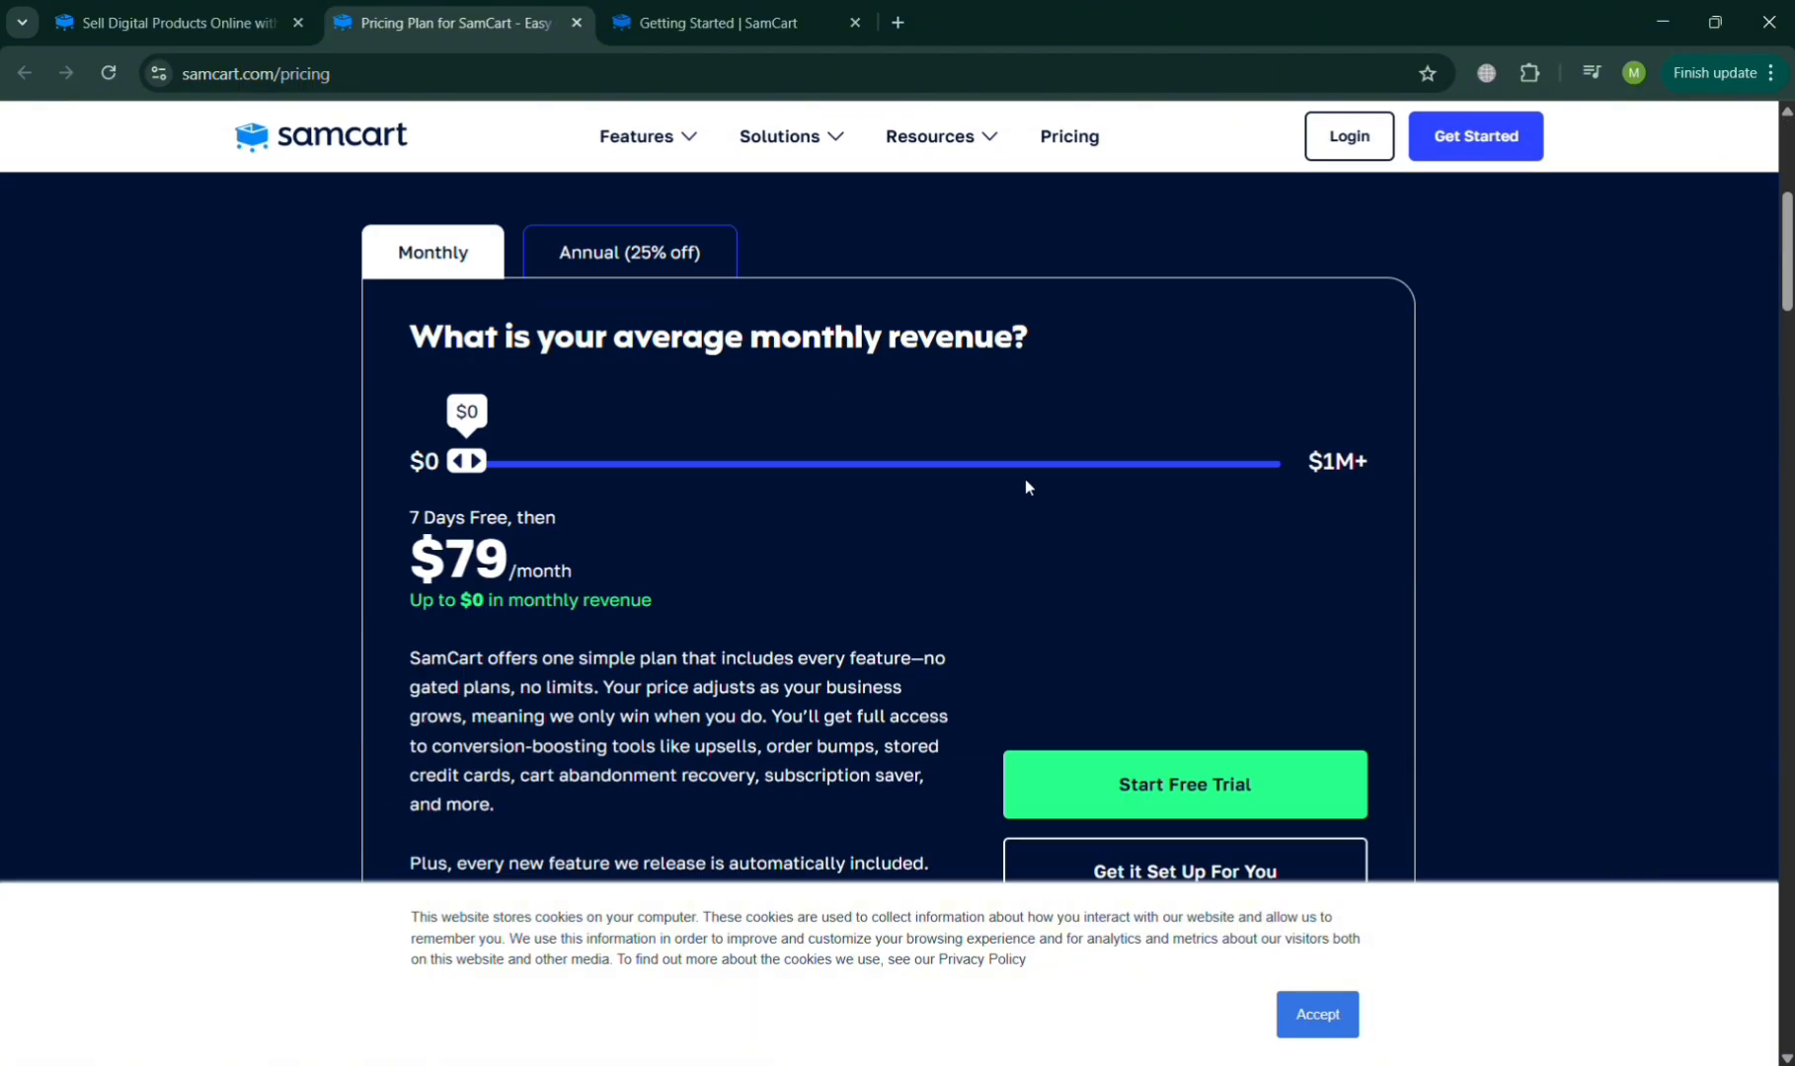
Step: Switch the plan pricing to Annual (25% off) and accept the website's cookie notice
scroll(1024, 486, down, 1)
scroll(748, 337, up, 2)
click(781, 360)
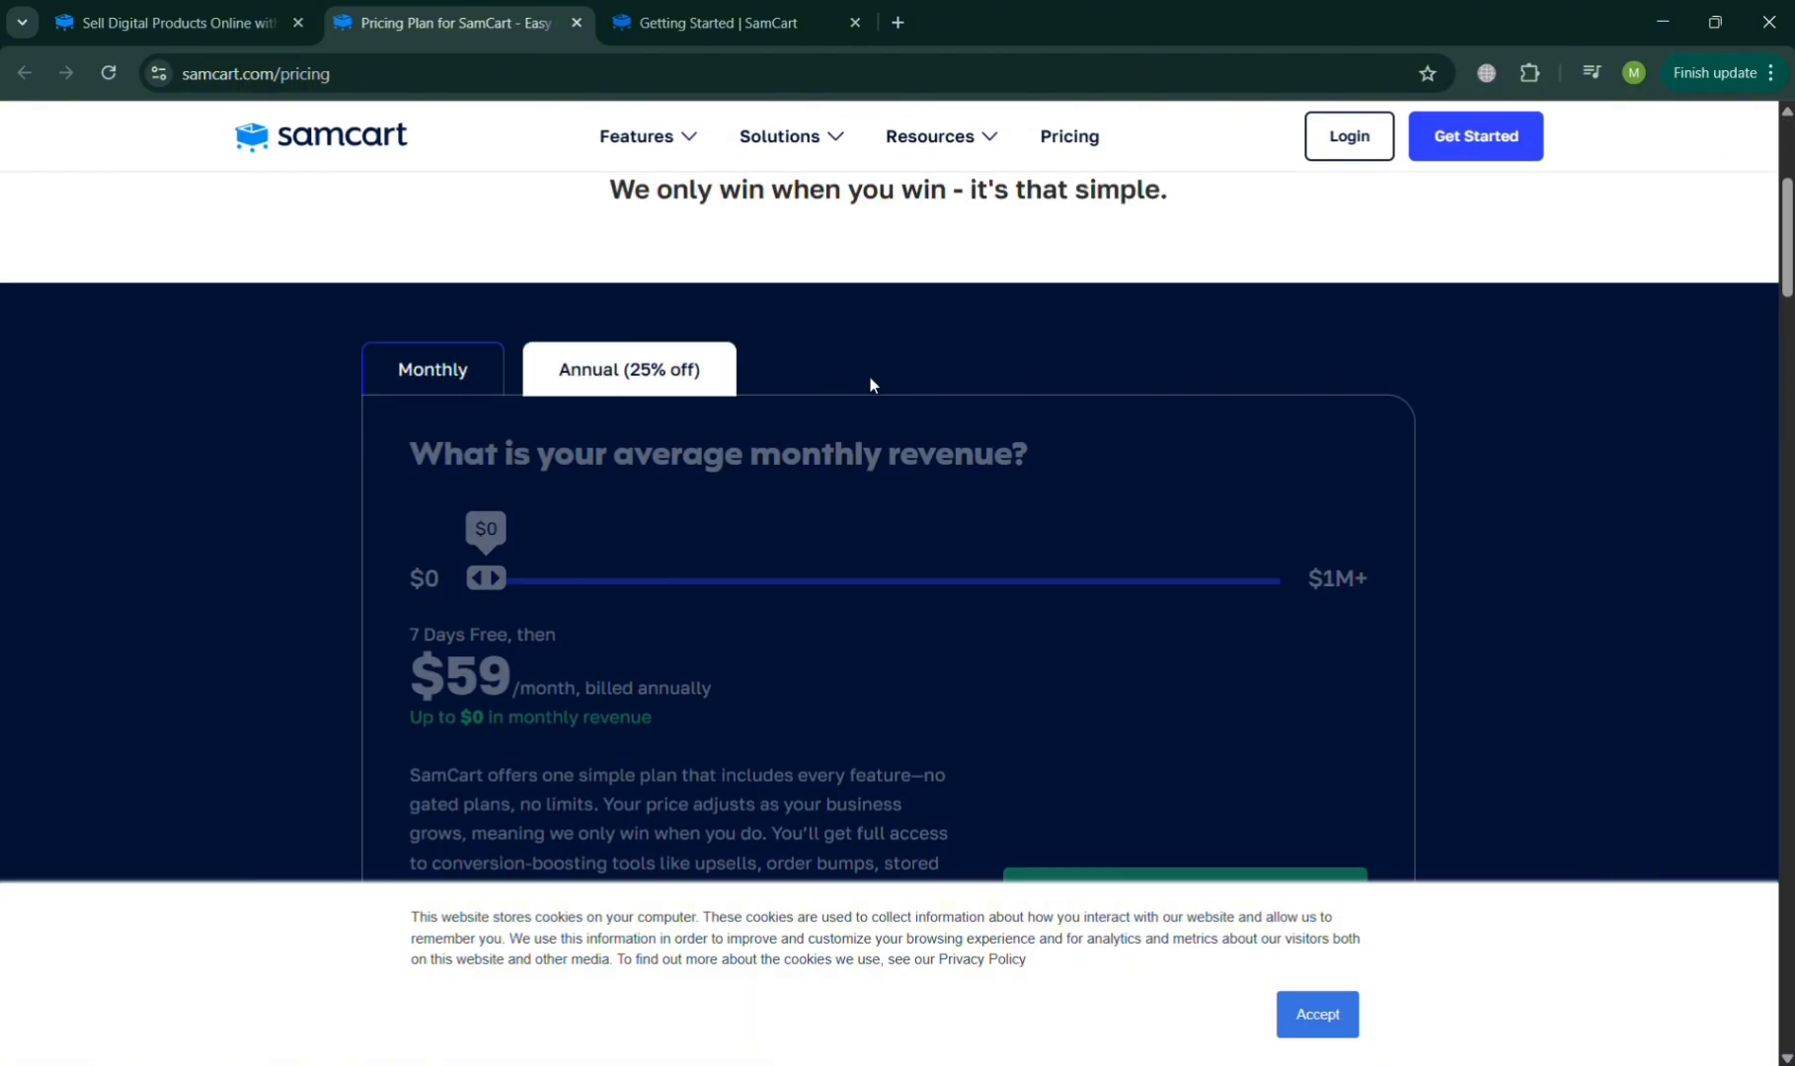
scroll(996, 408, down, 5)
scroll(1209, 421, up, 4)
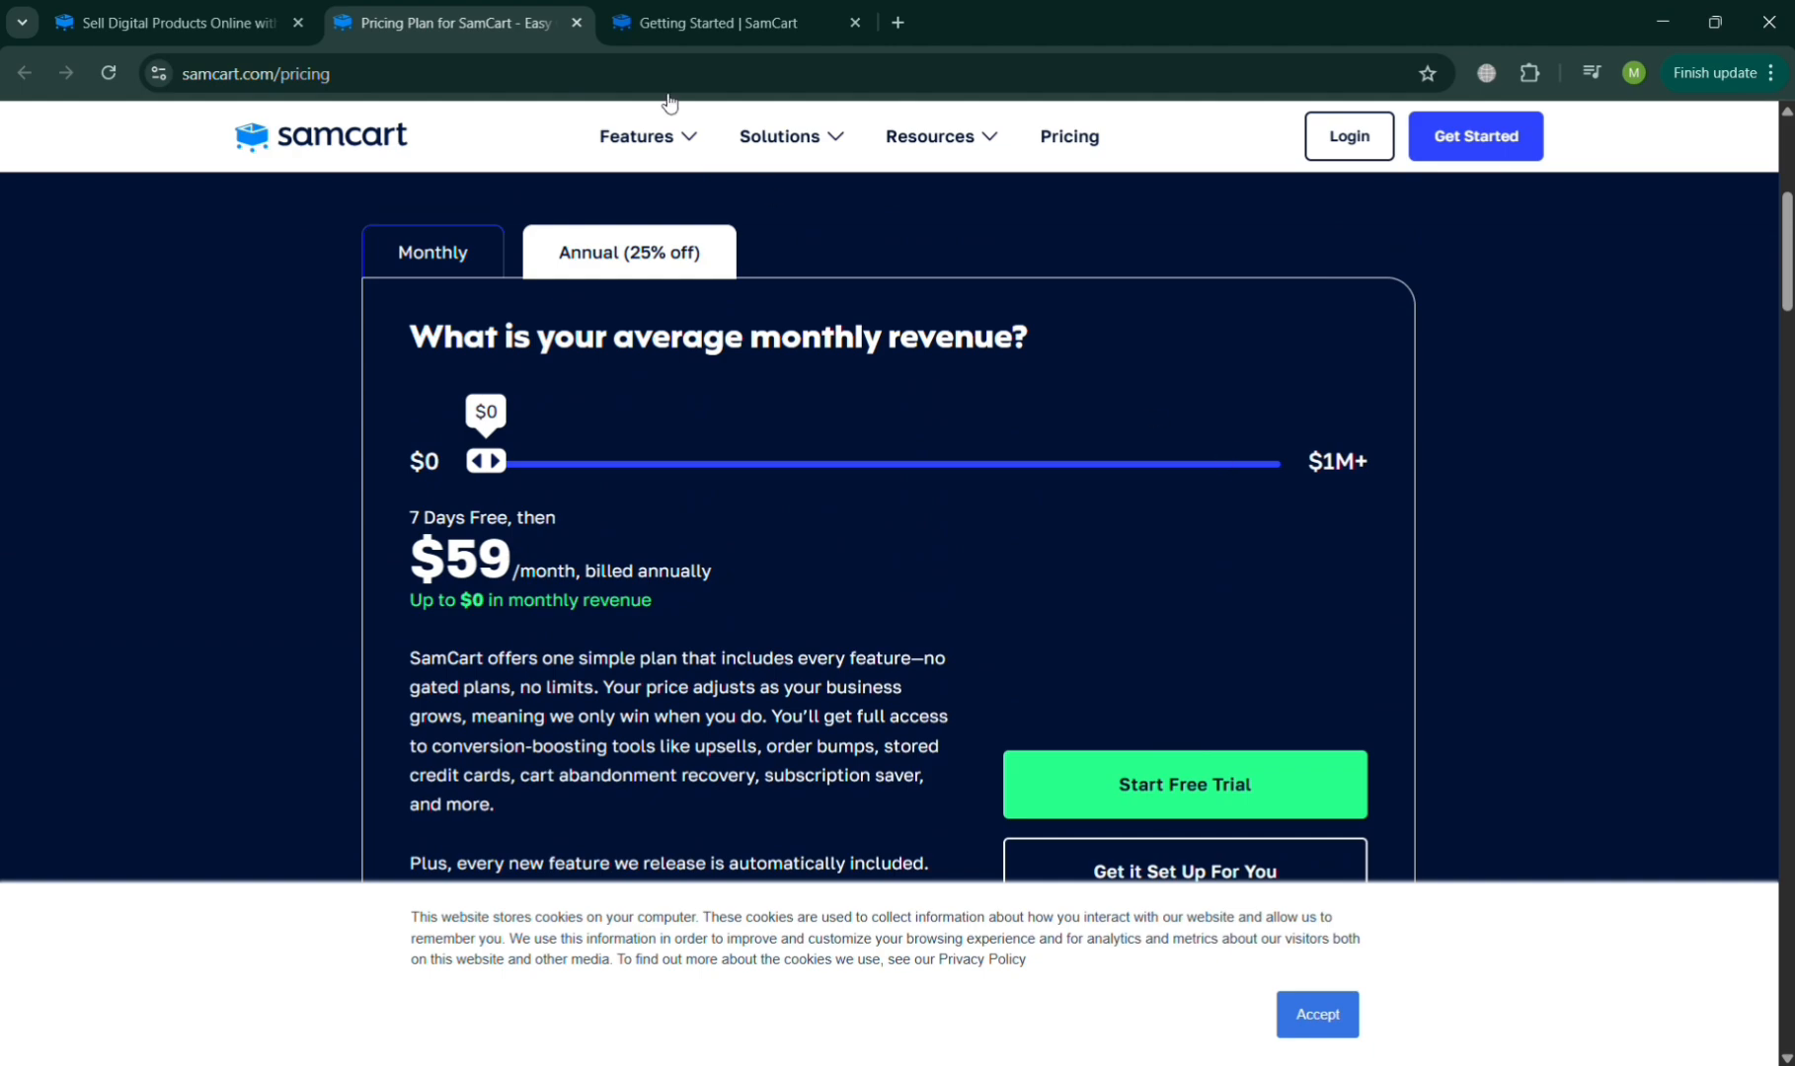
click(1322, 1016)
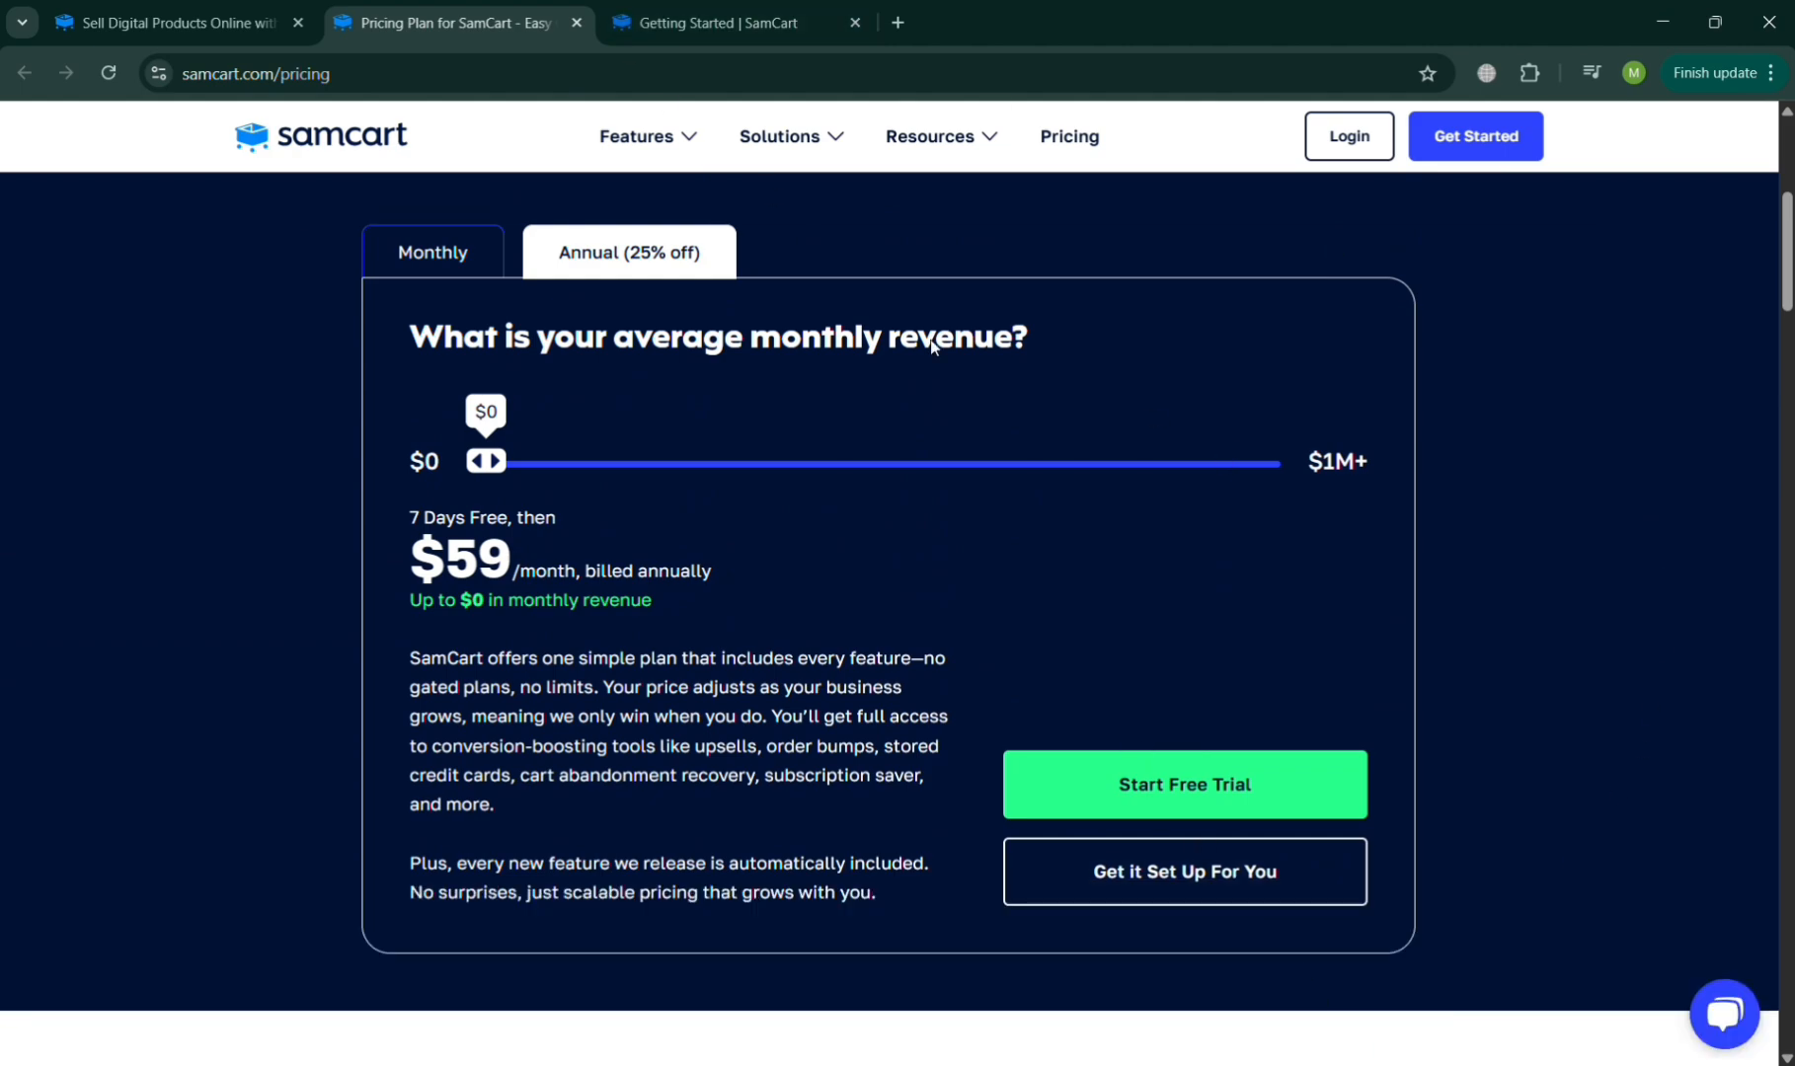
Step: Dismiss the welcome message on the store's Getting Started dashboard and look over the setup topics listed there
click(780, 18)
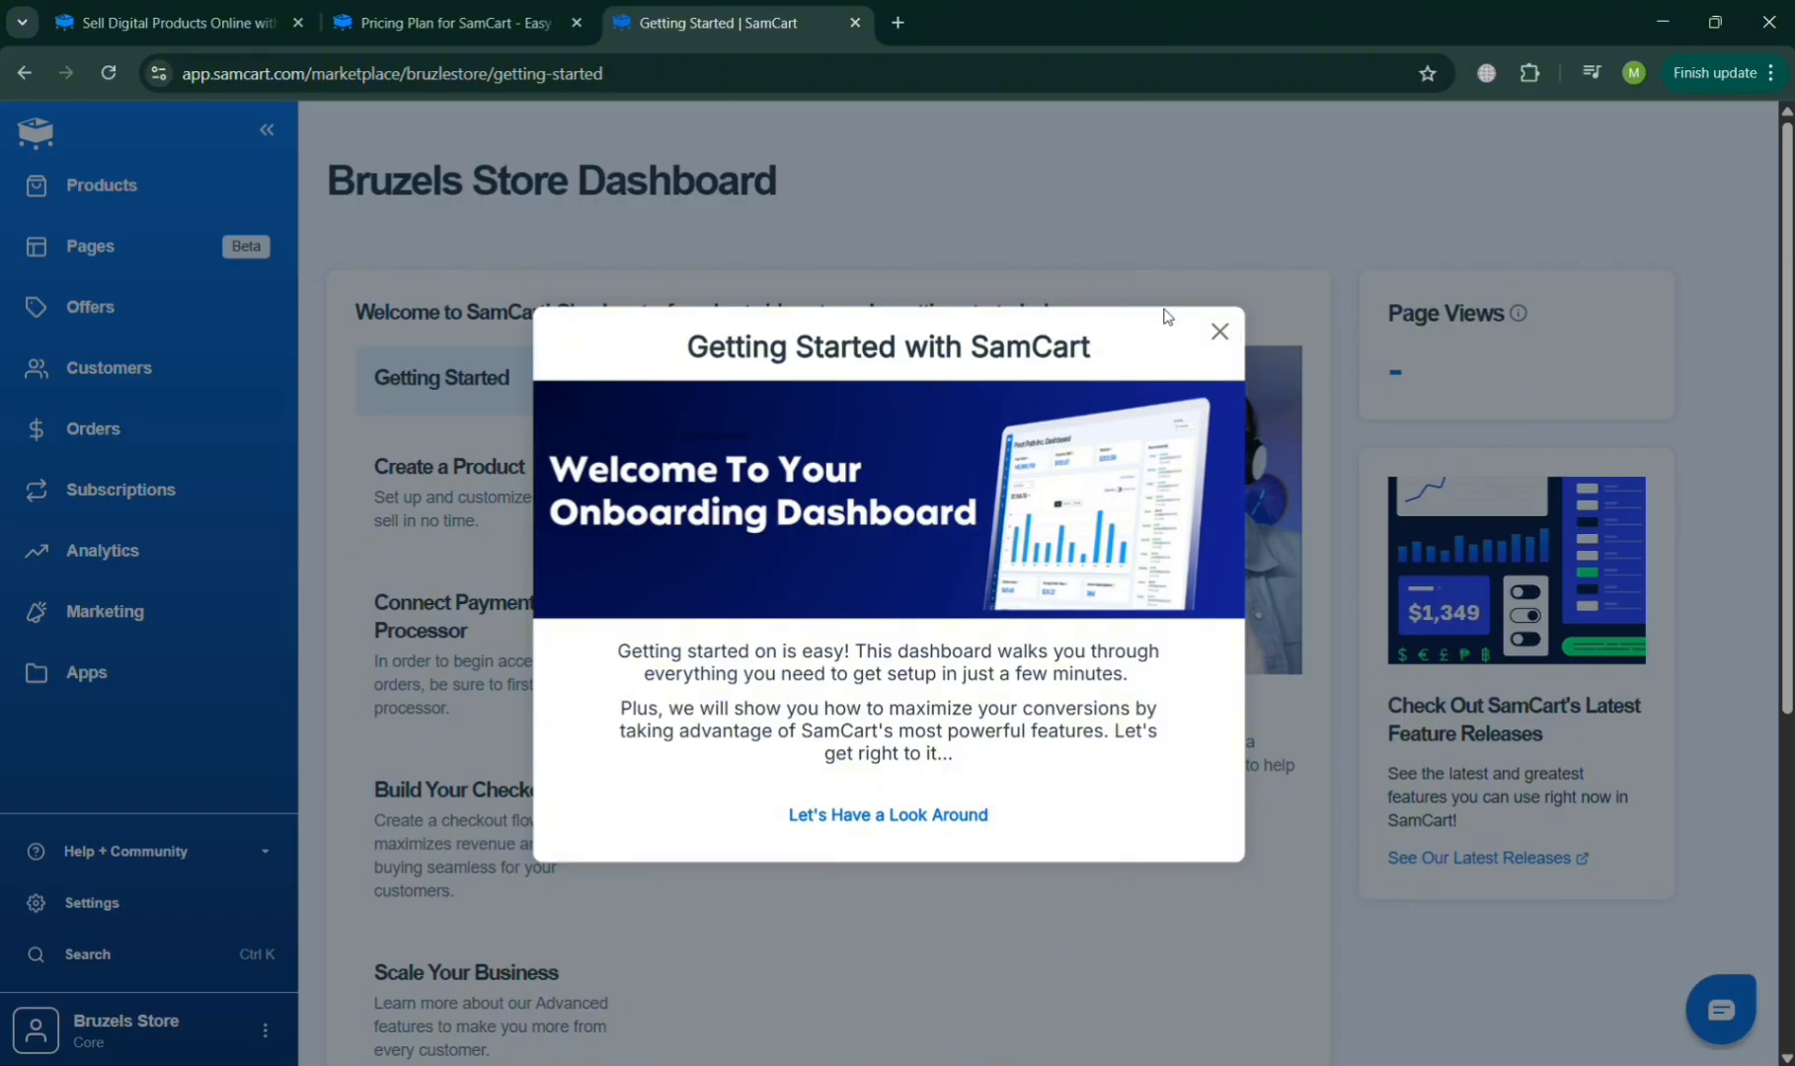
click(1221, 332)
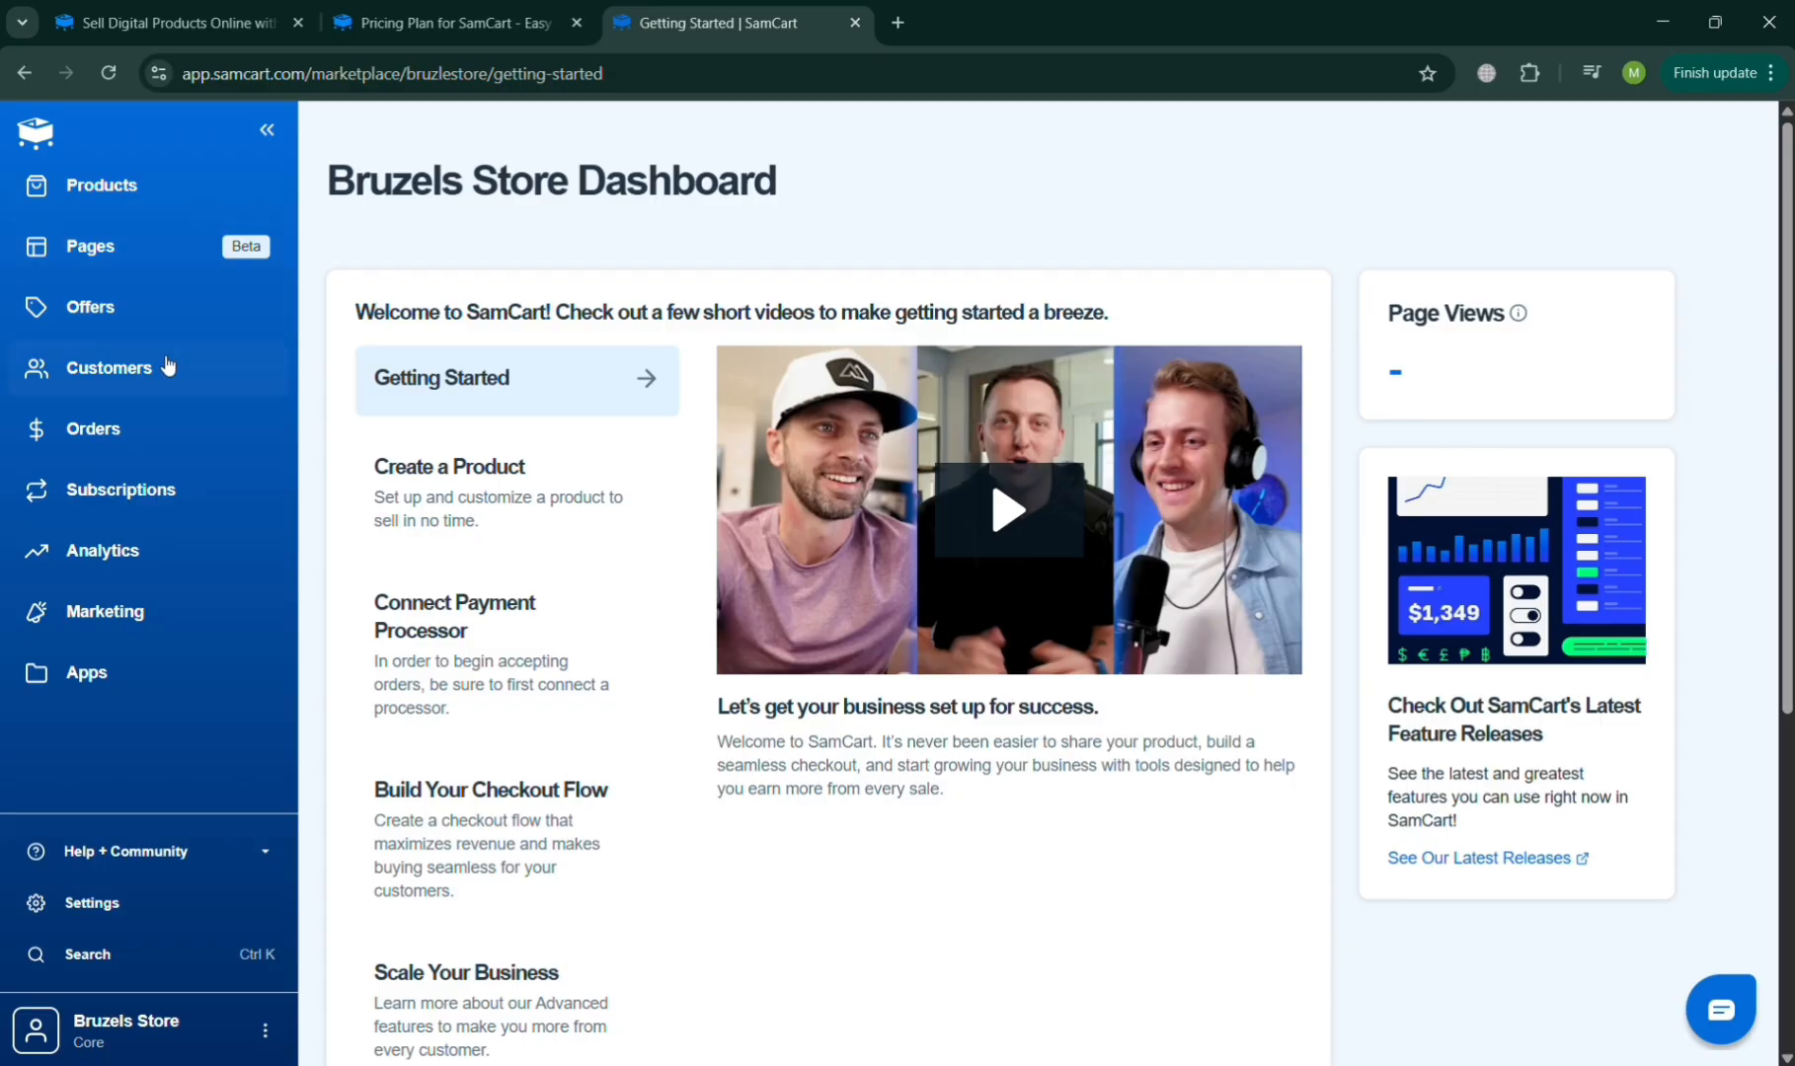
scroll(174, 702, down, 4)
scroll(175, 698, up, 4)
scroll(569, 581, down, 2)
scroll(569, 581, down, 1)
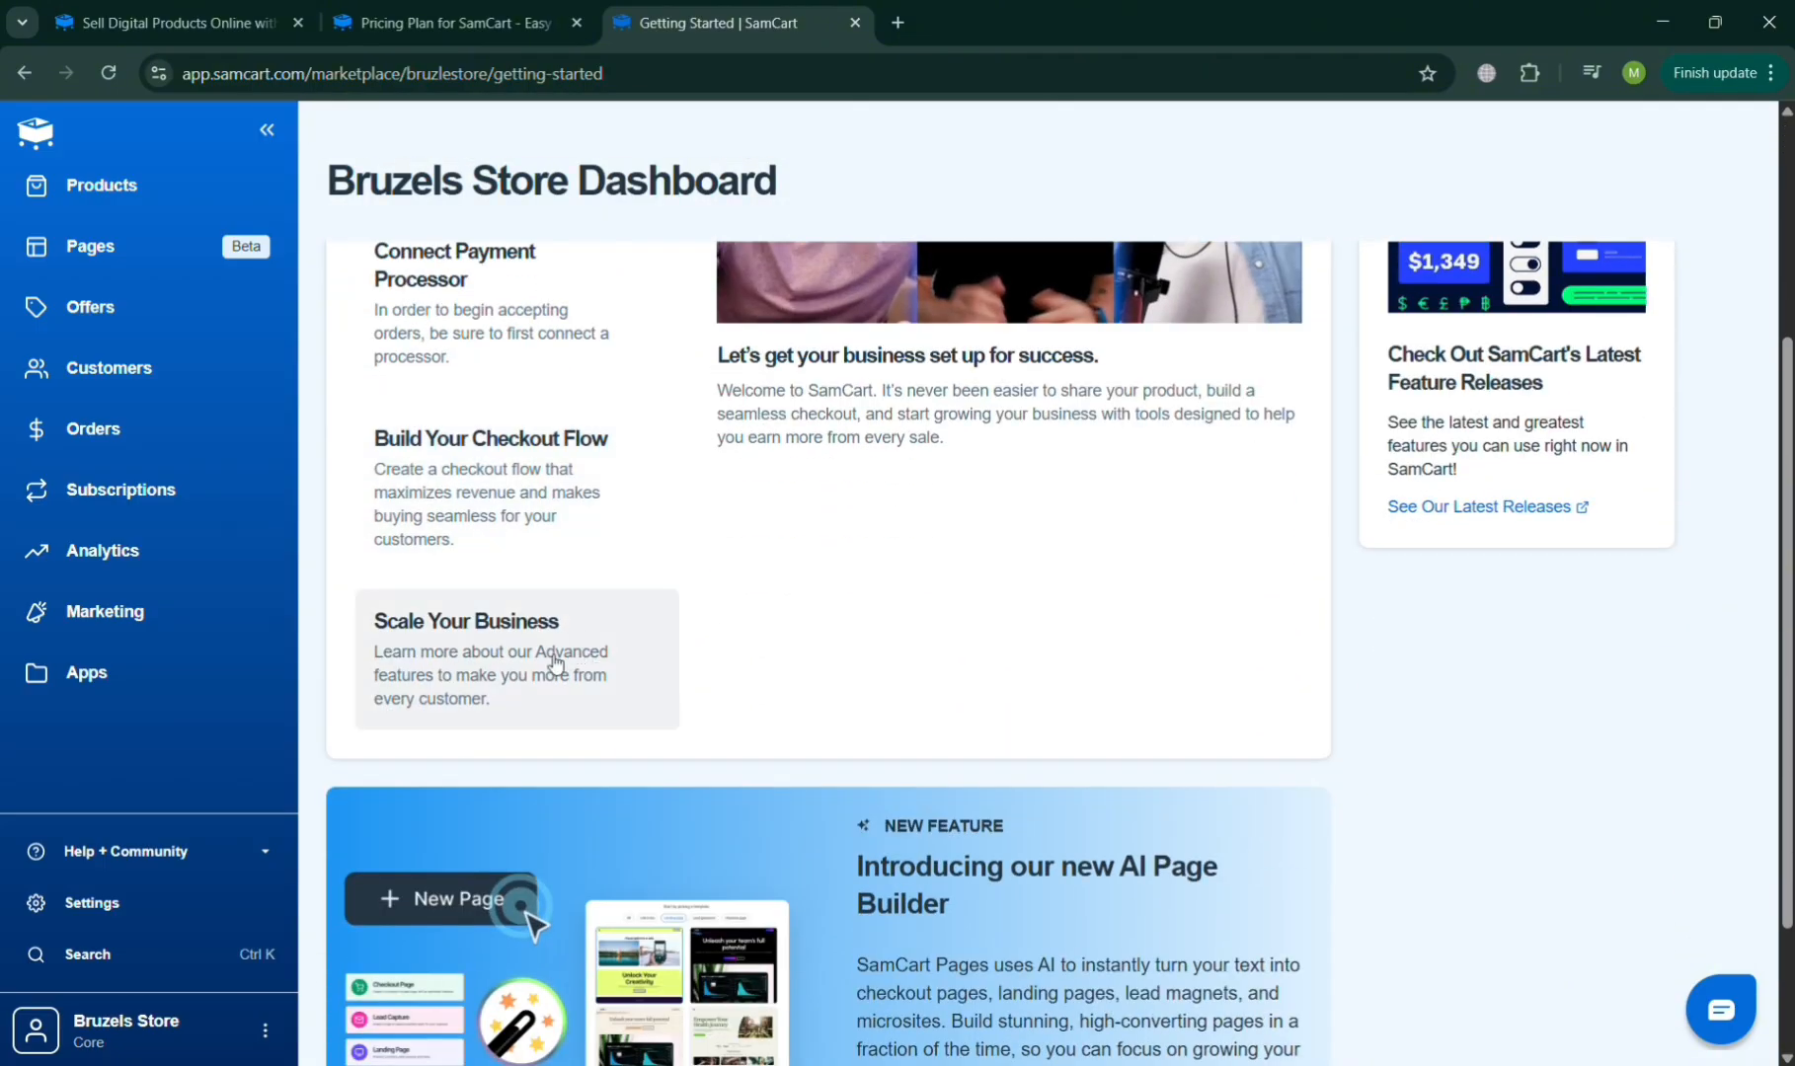
Step: Open SamCart's Courses app from the Course Platforms category of the app marketplace
click(87, 673)
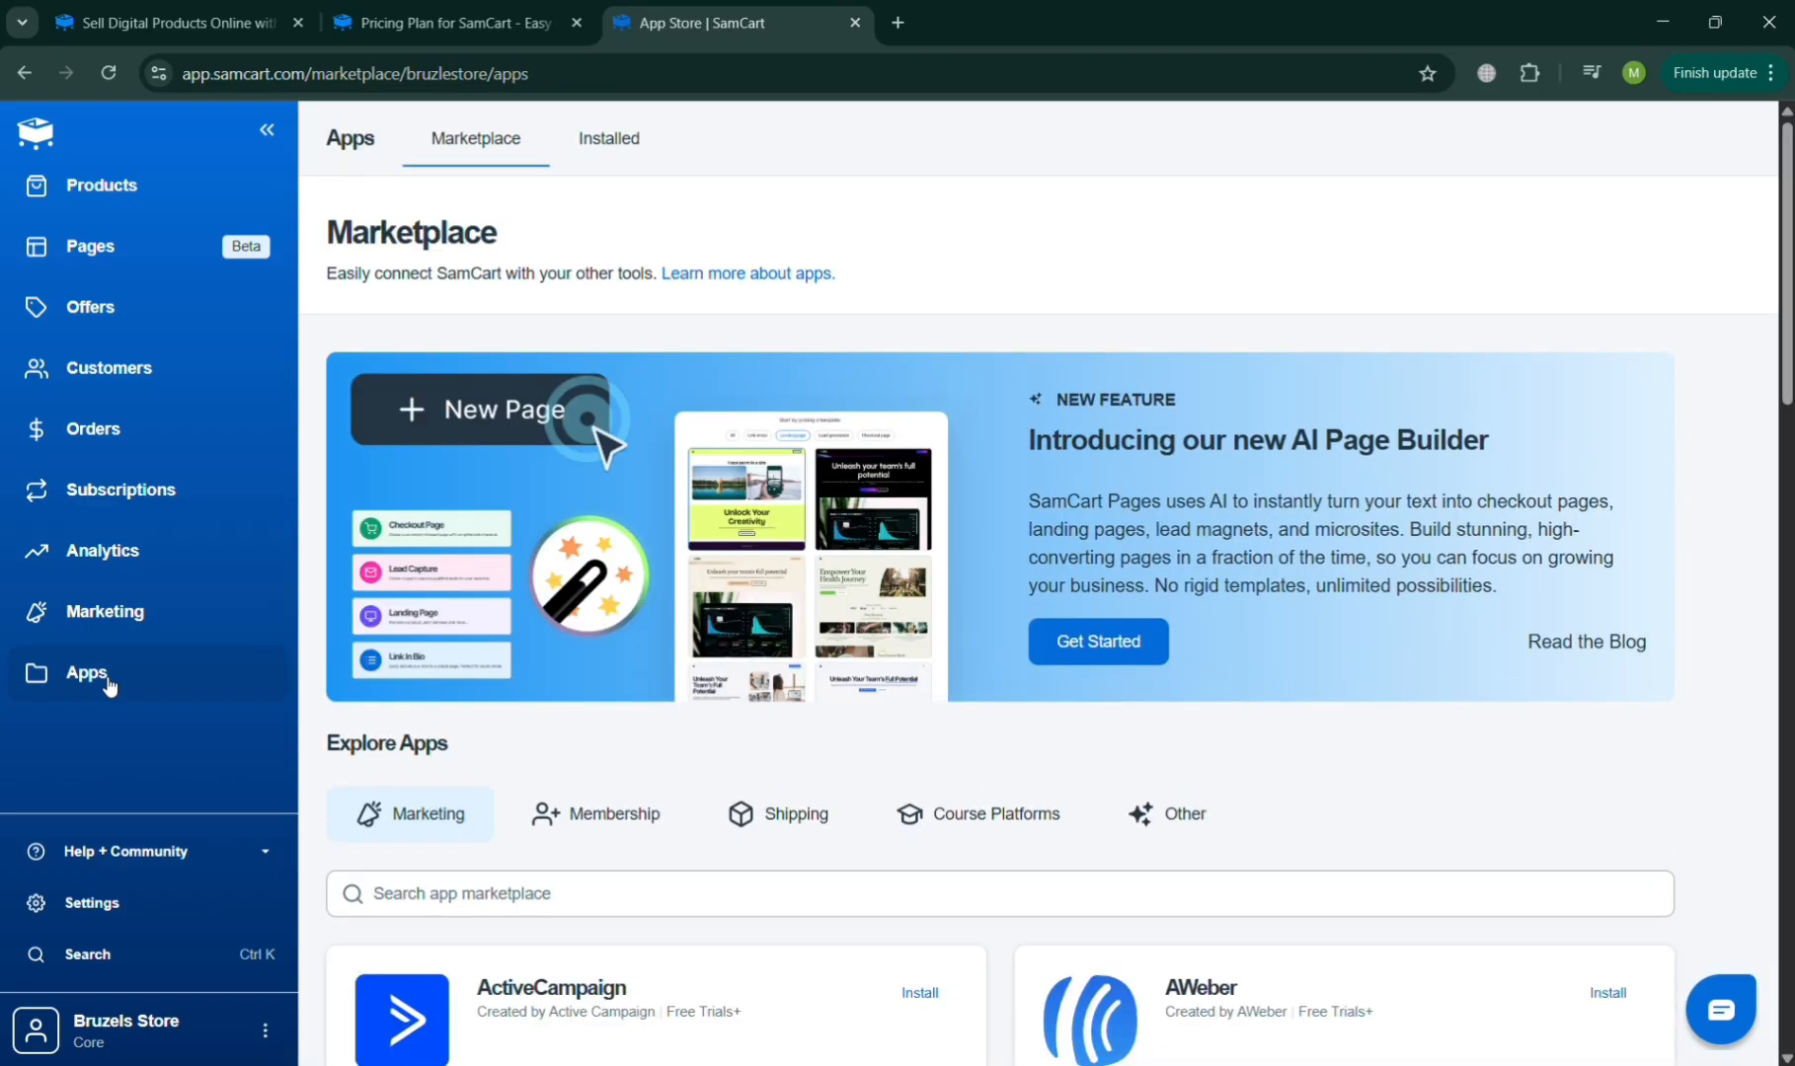
scroll(464, 652, down, 3)
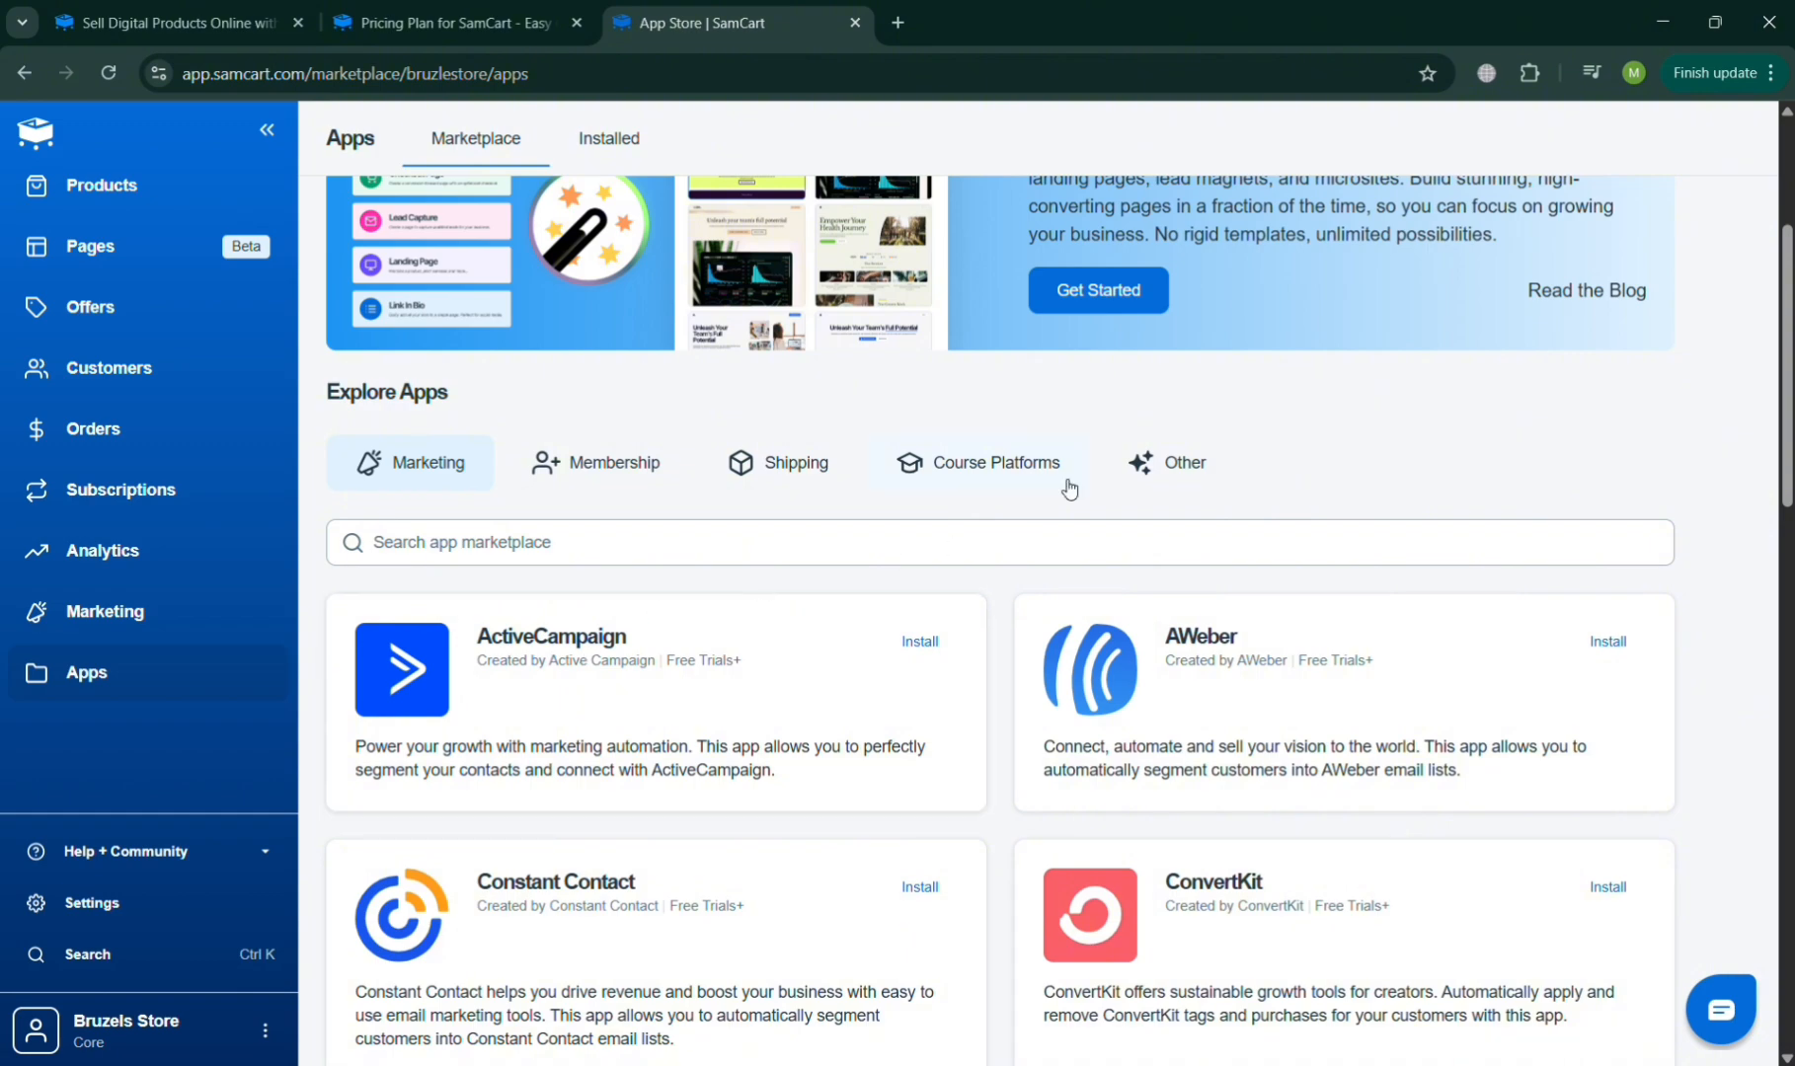
click(976, 476)
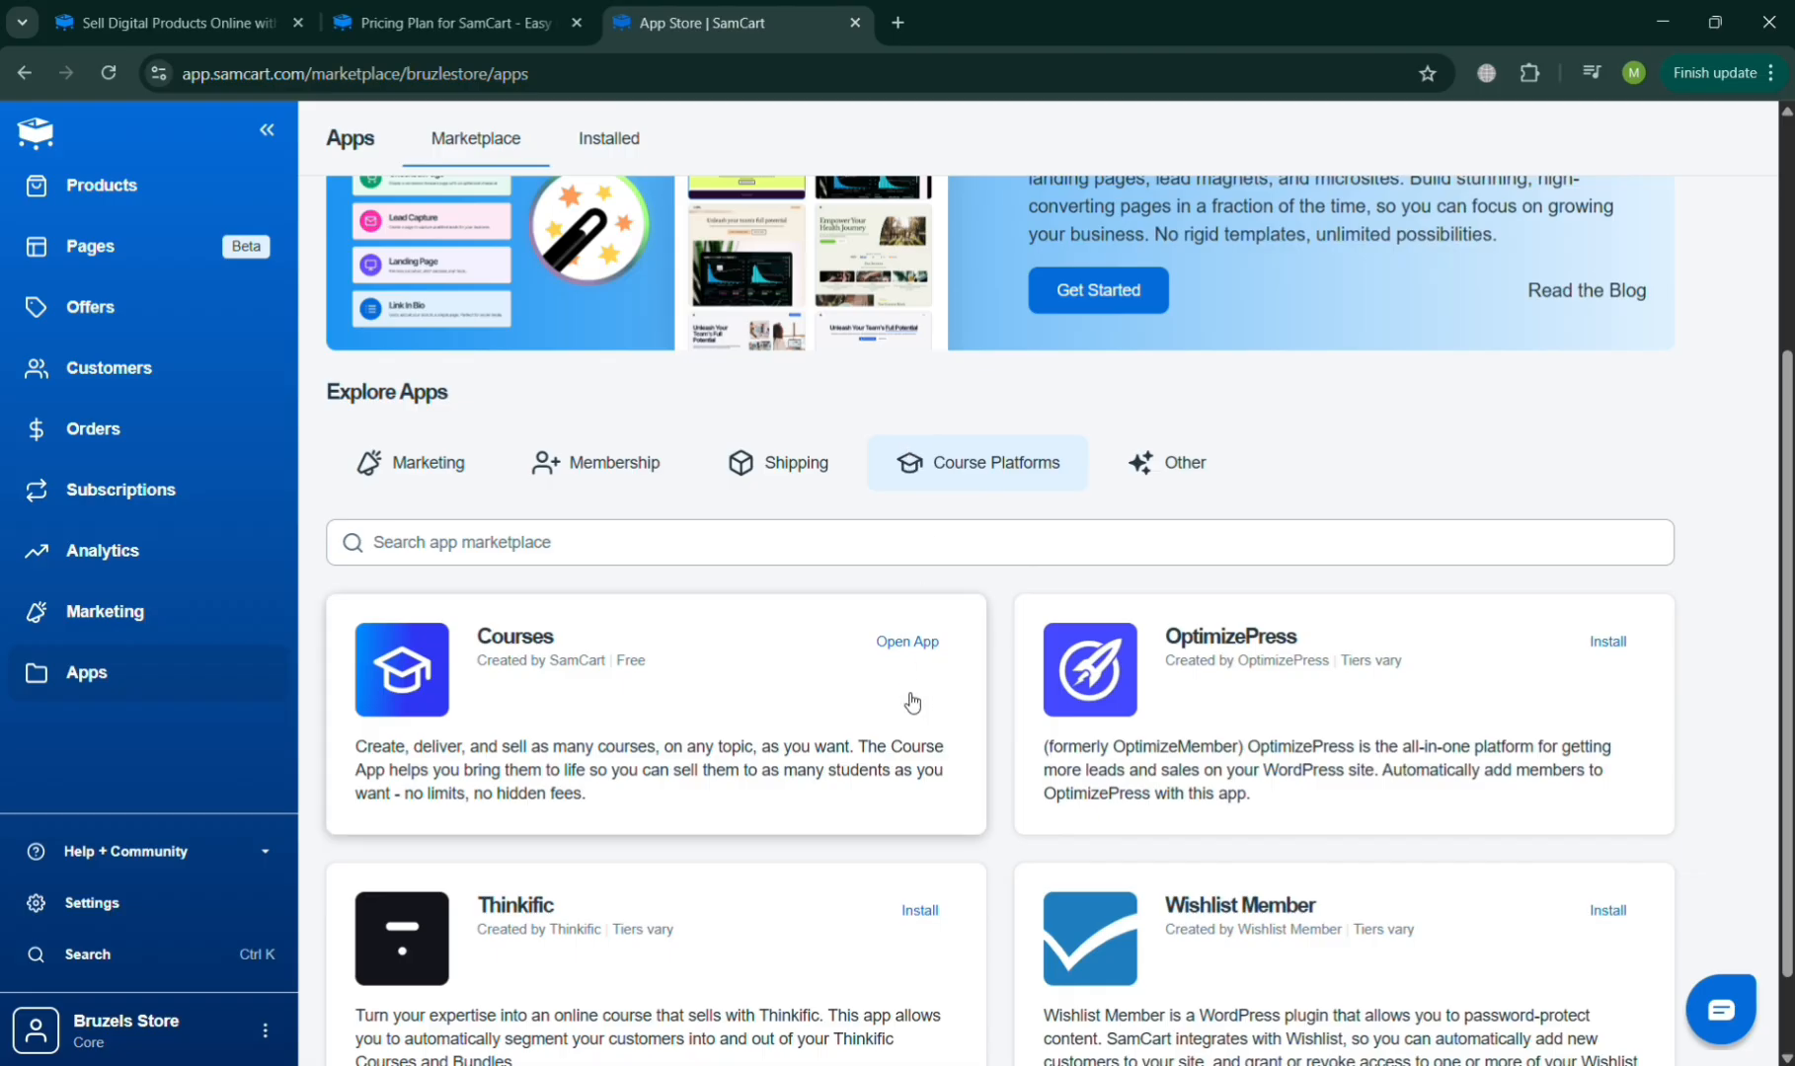
scroll(910, 696, down, 1)
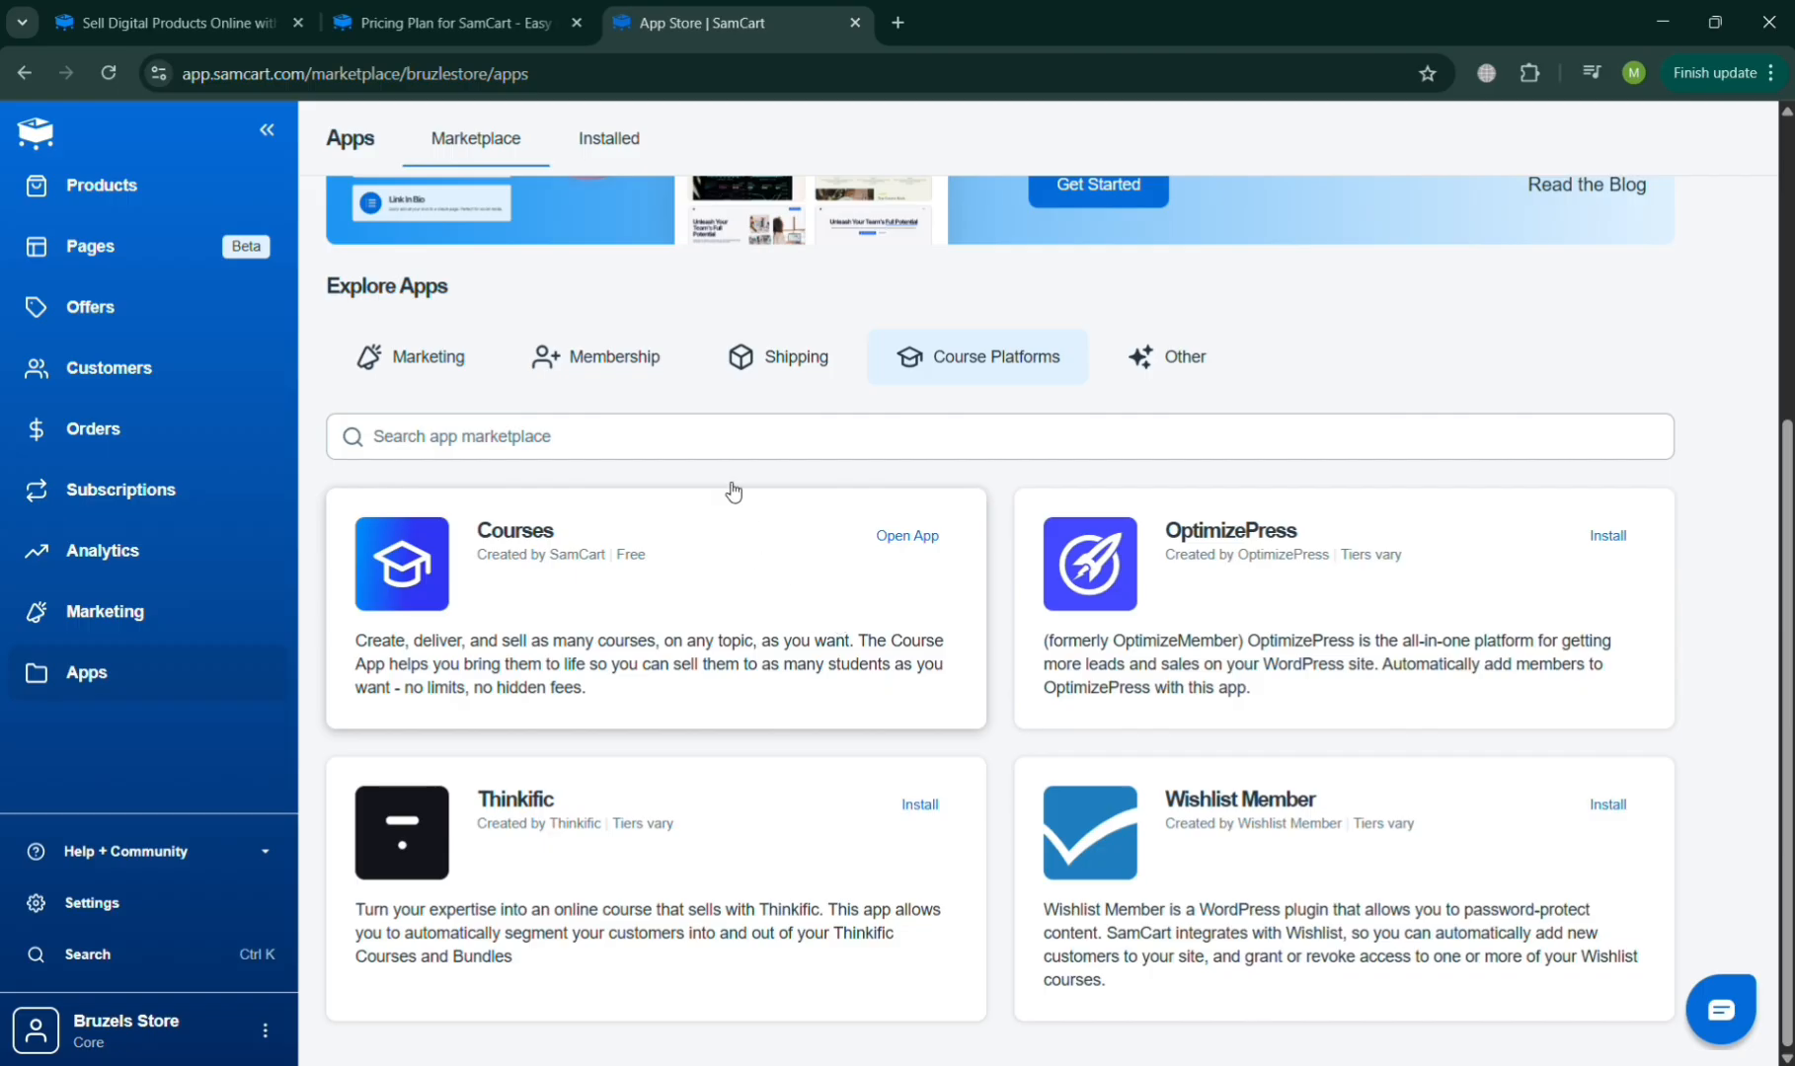
click(698, 605)
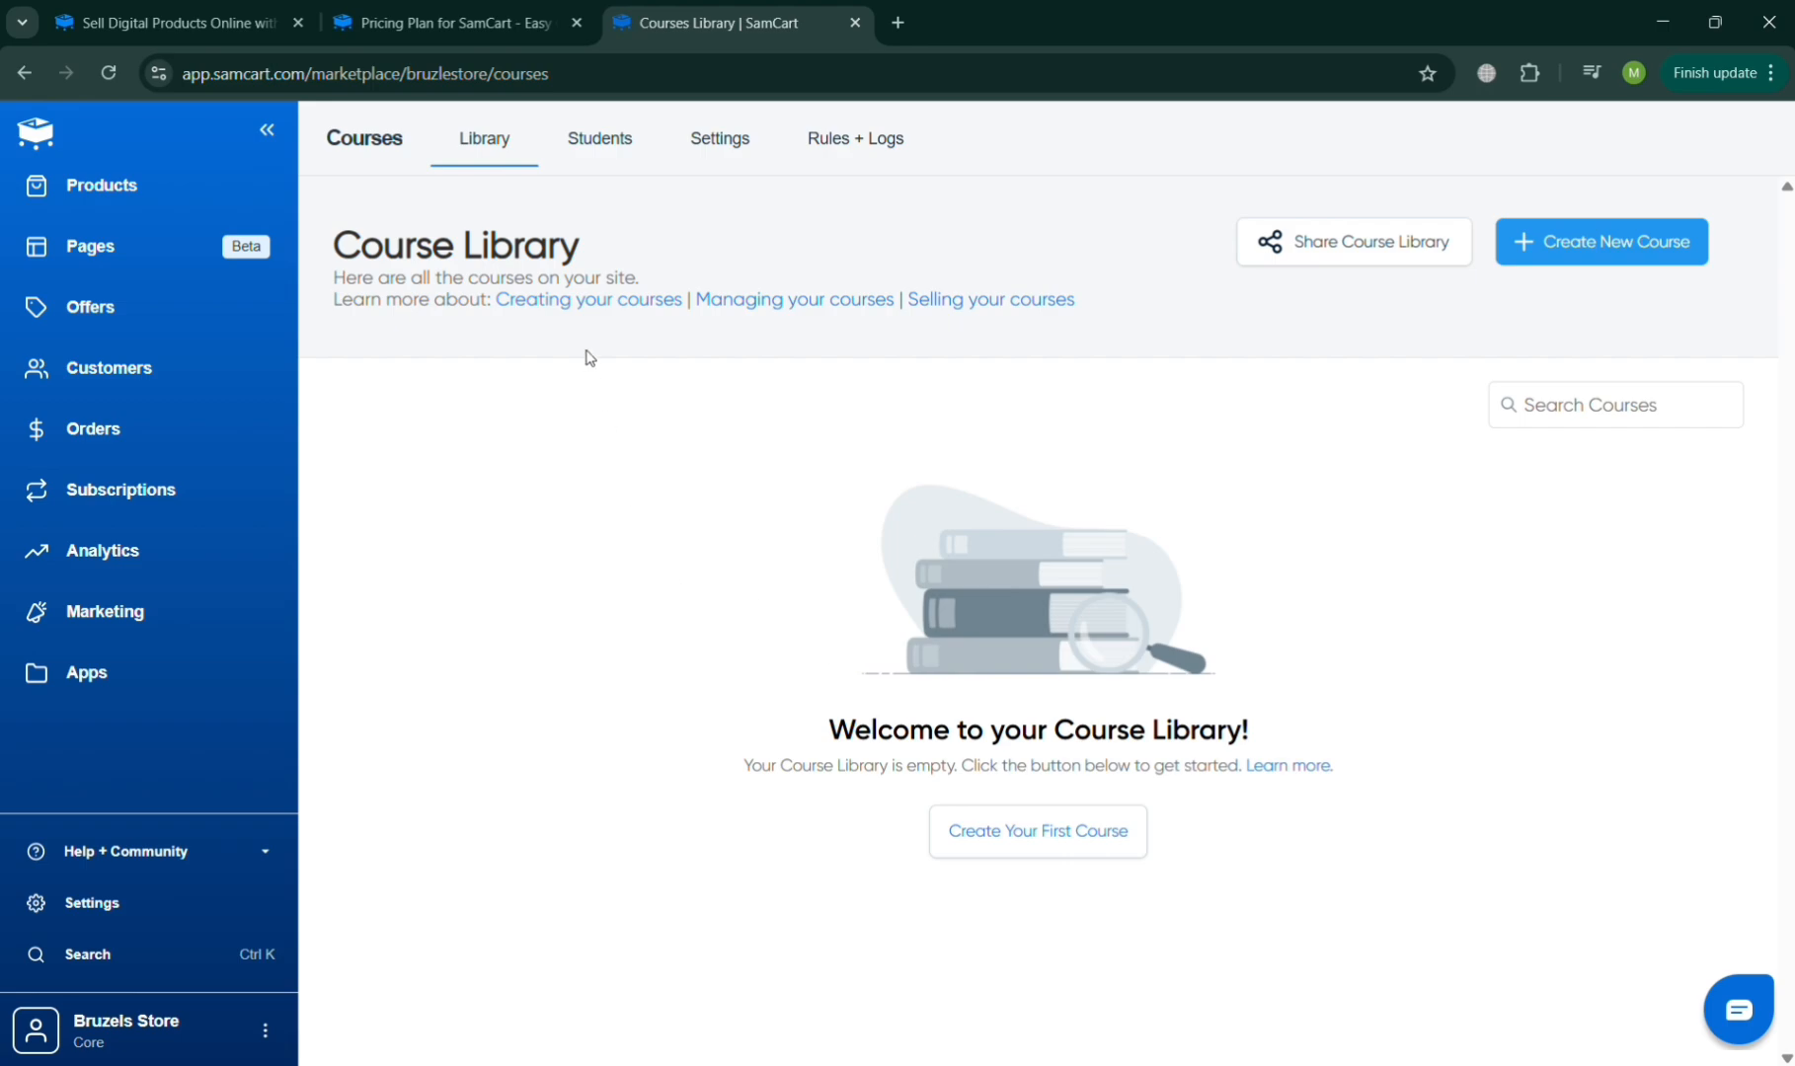
Step: Create a new course and enter "Accounting Lesson and Bookkeeping" as its title
click(1608, 258)
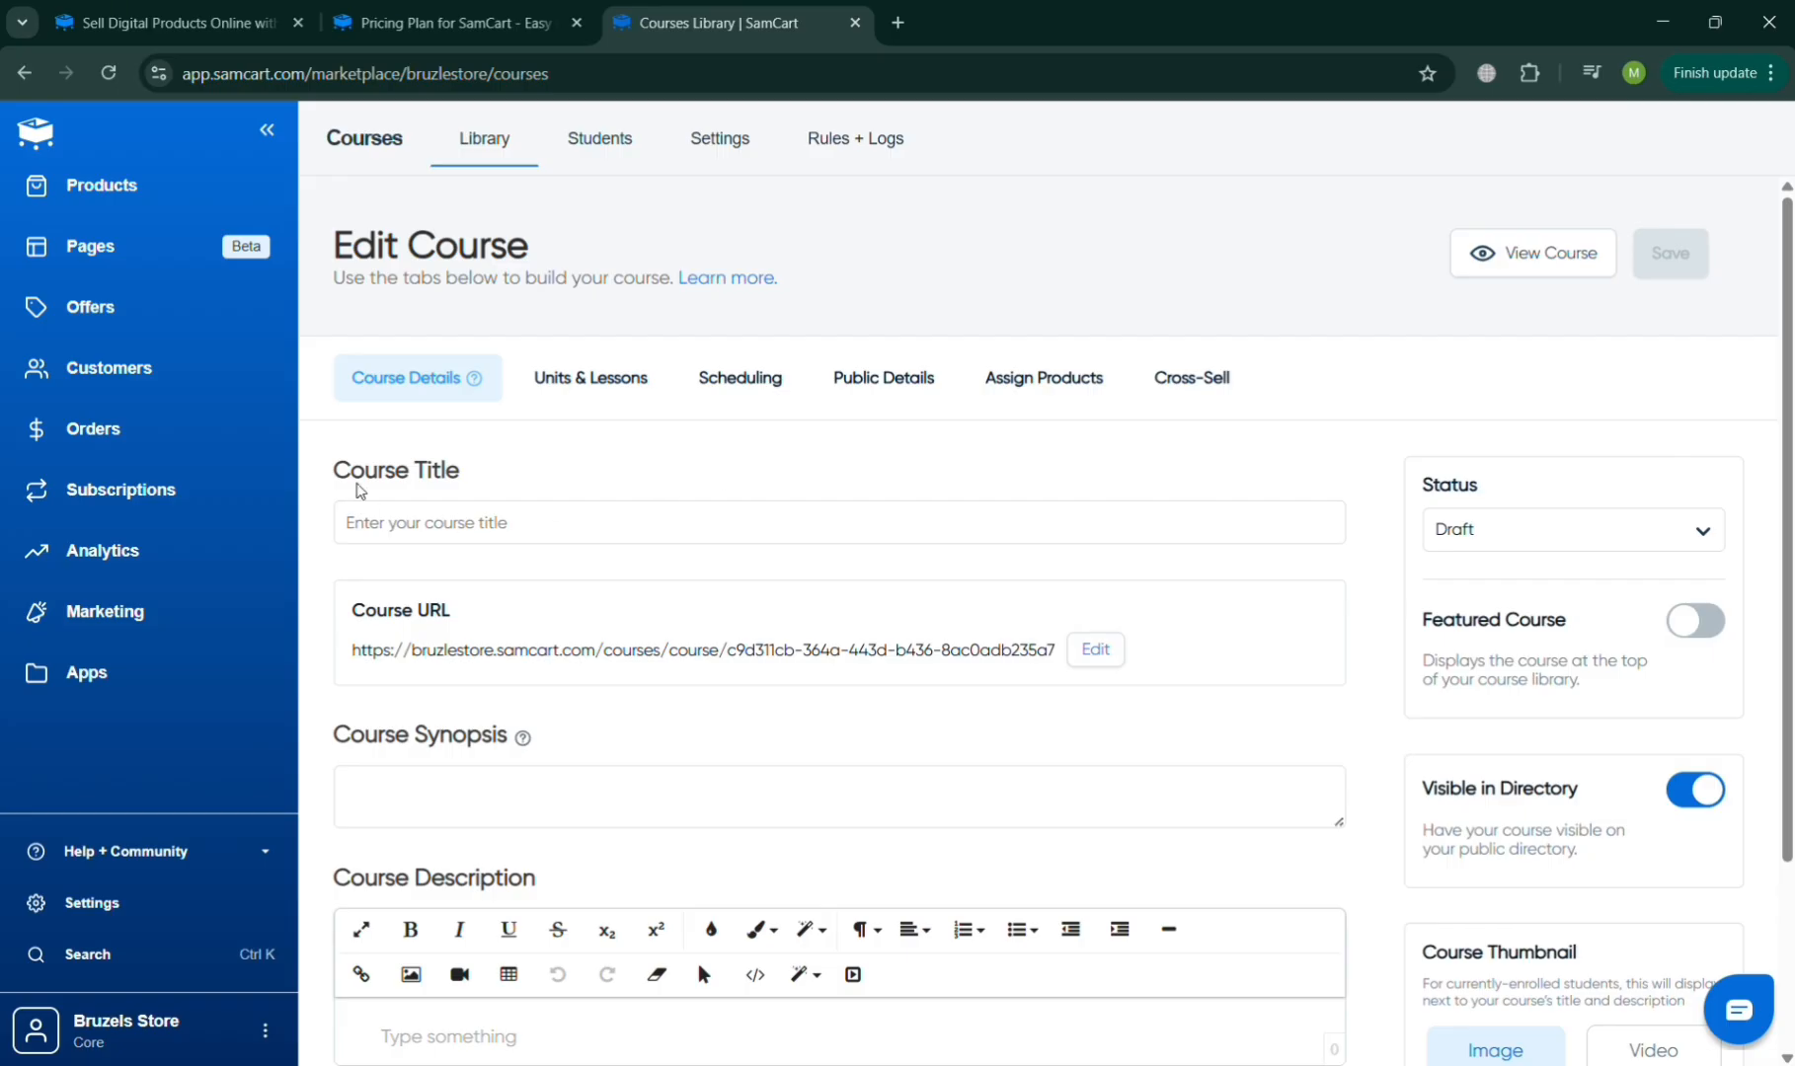
click(481, 543)
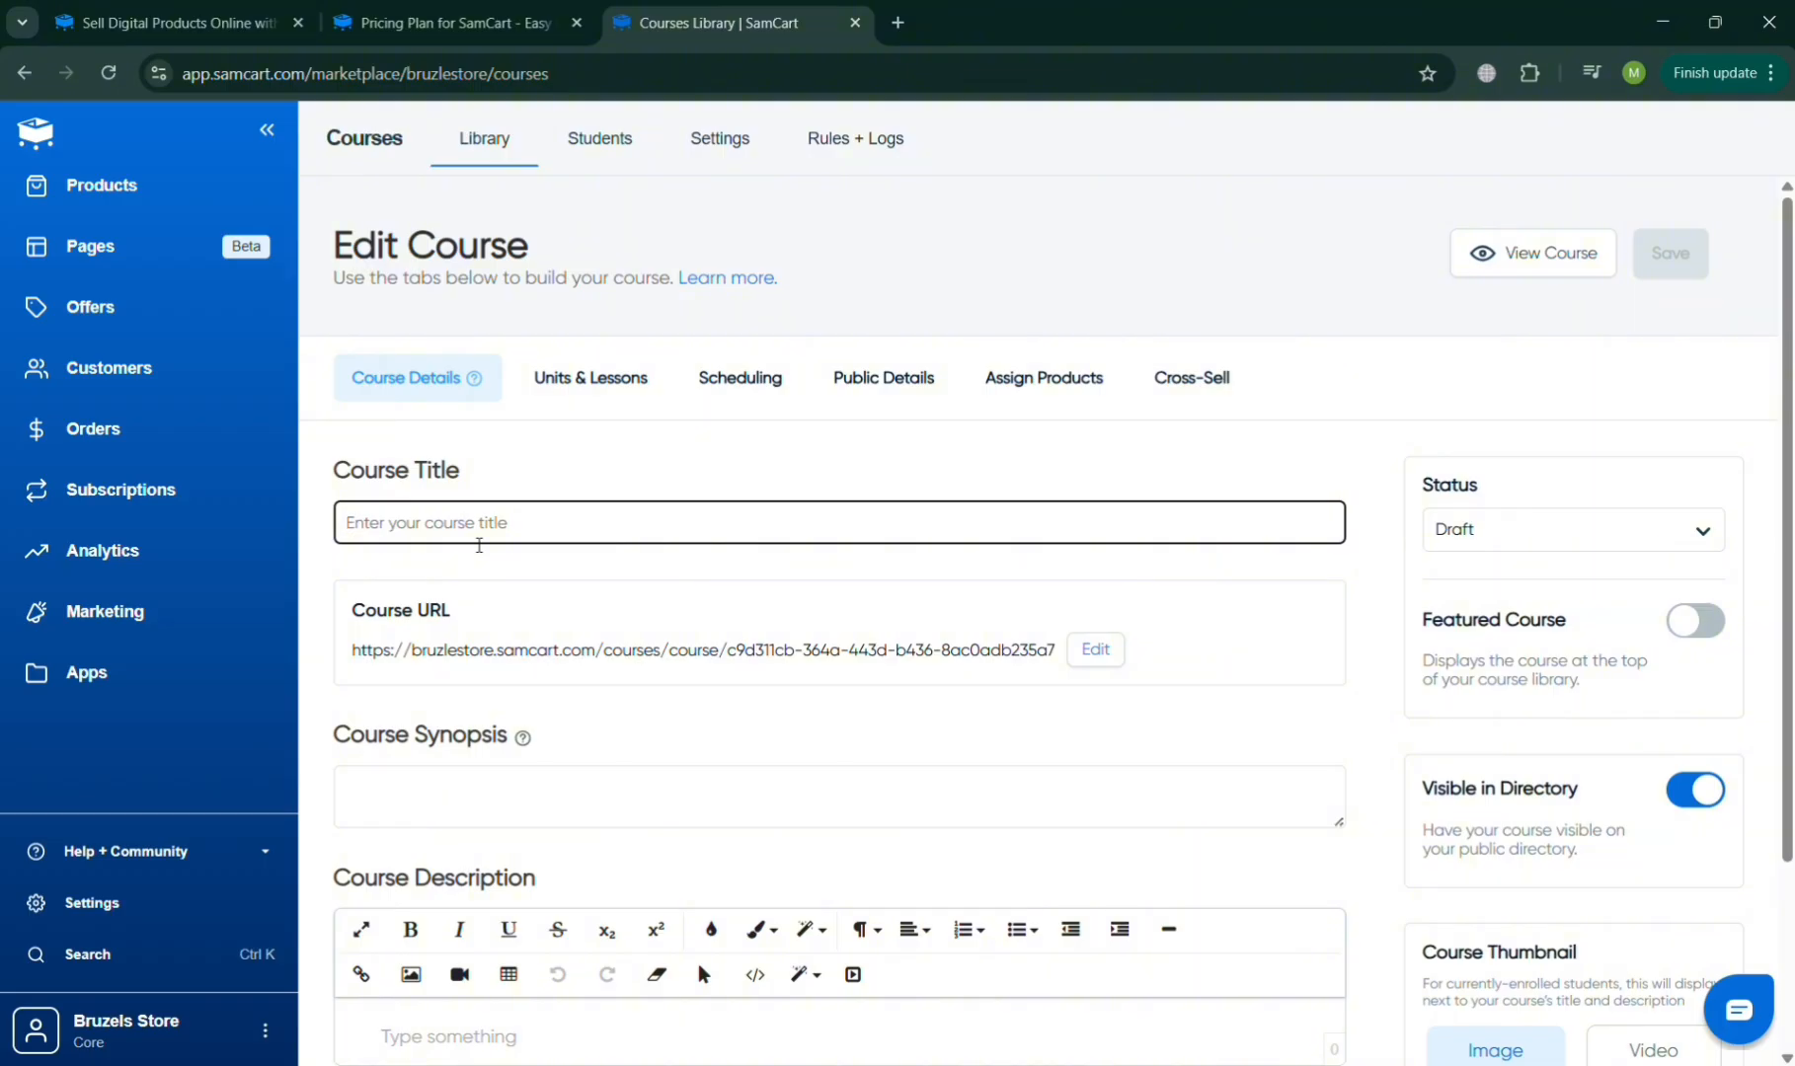
text(Acq)
text(o)
text(unting Lesson)
text( and Bookkeep)
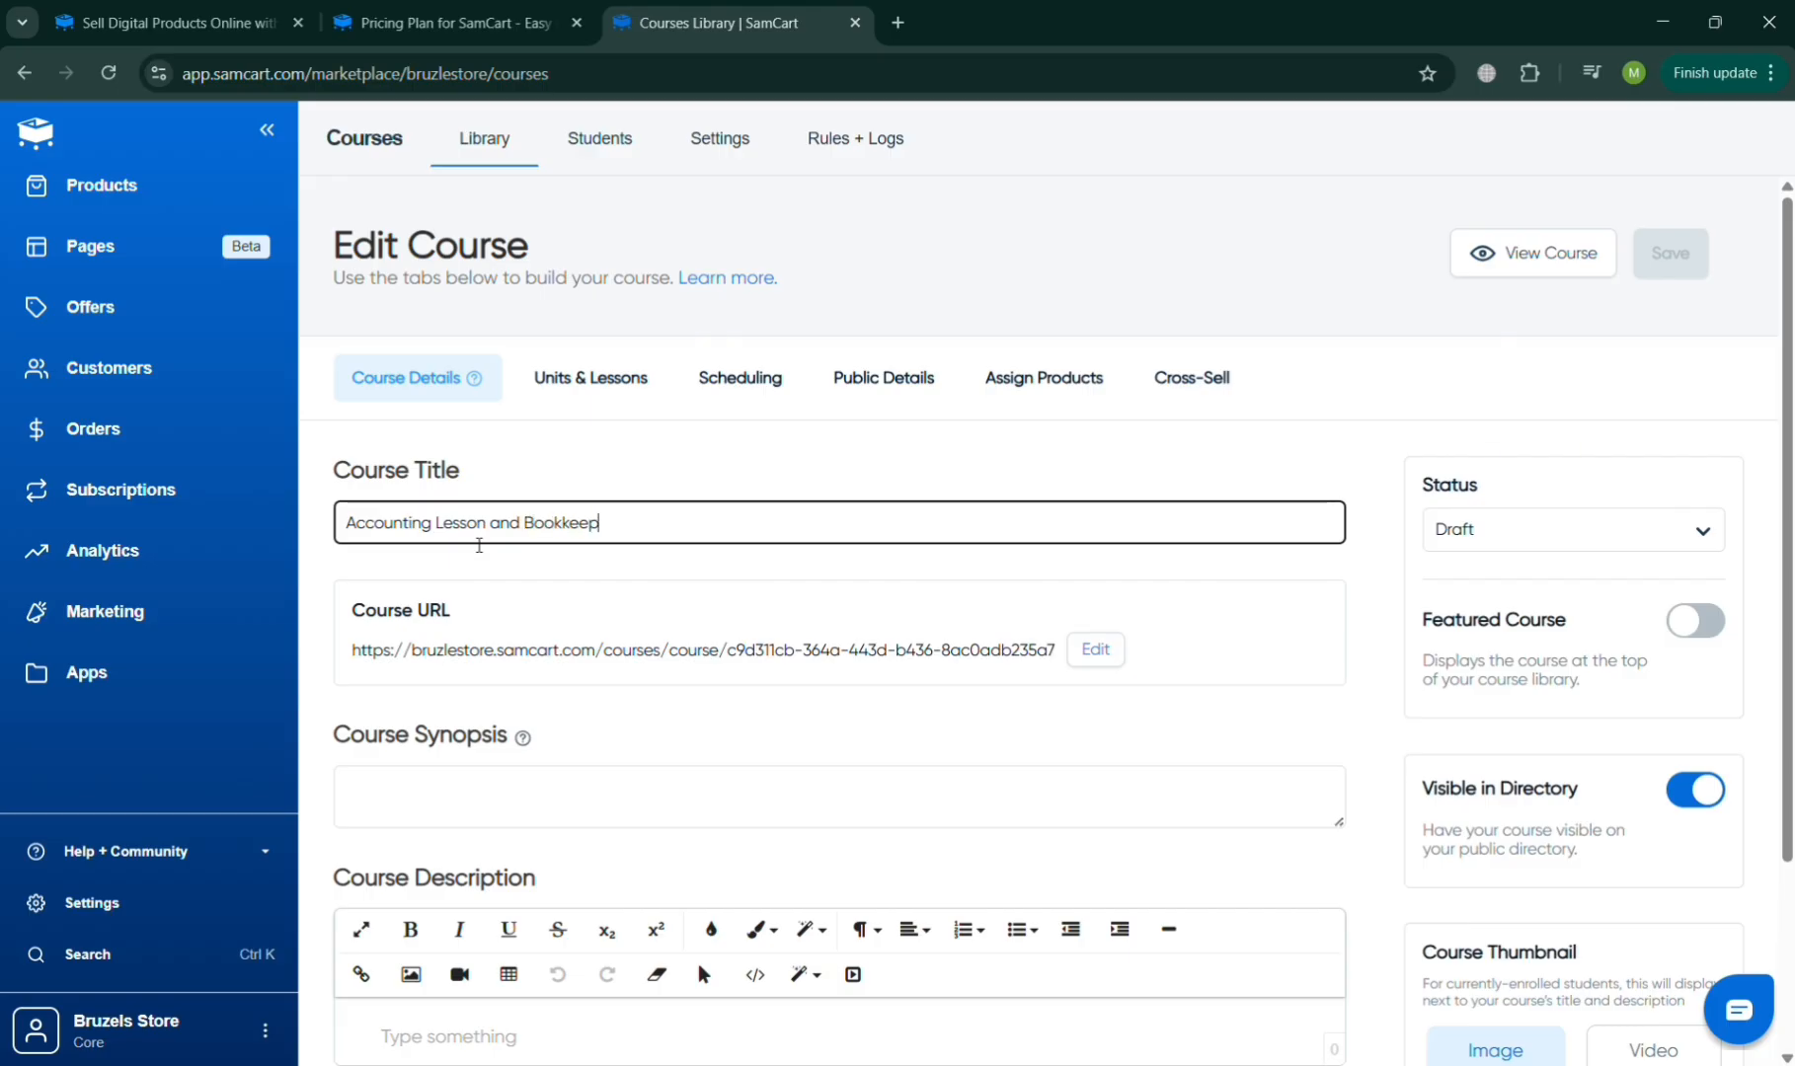
text(ing)
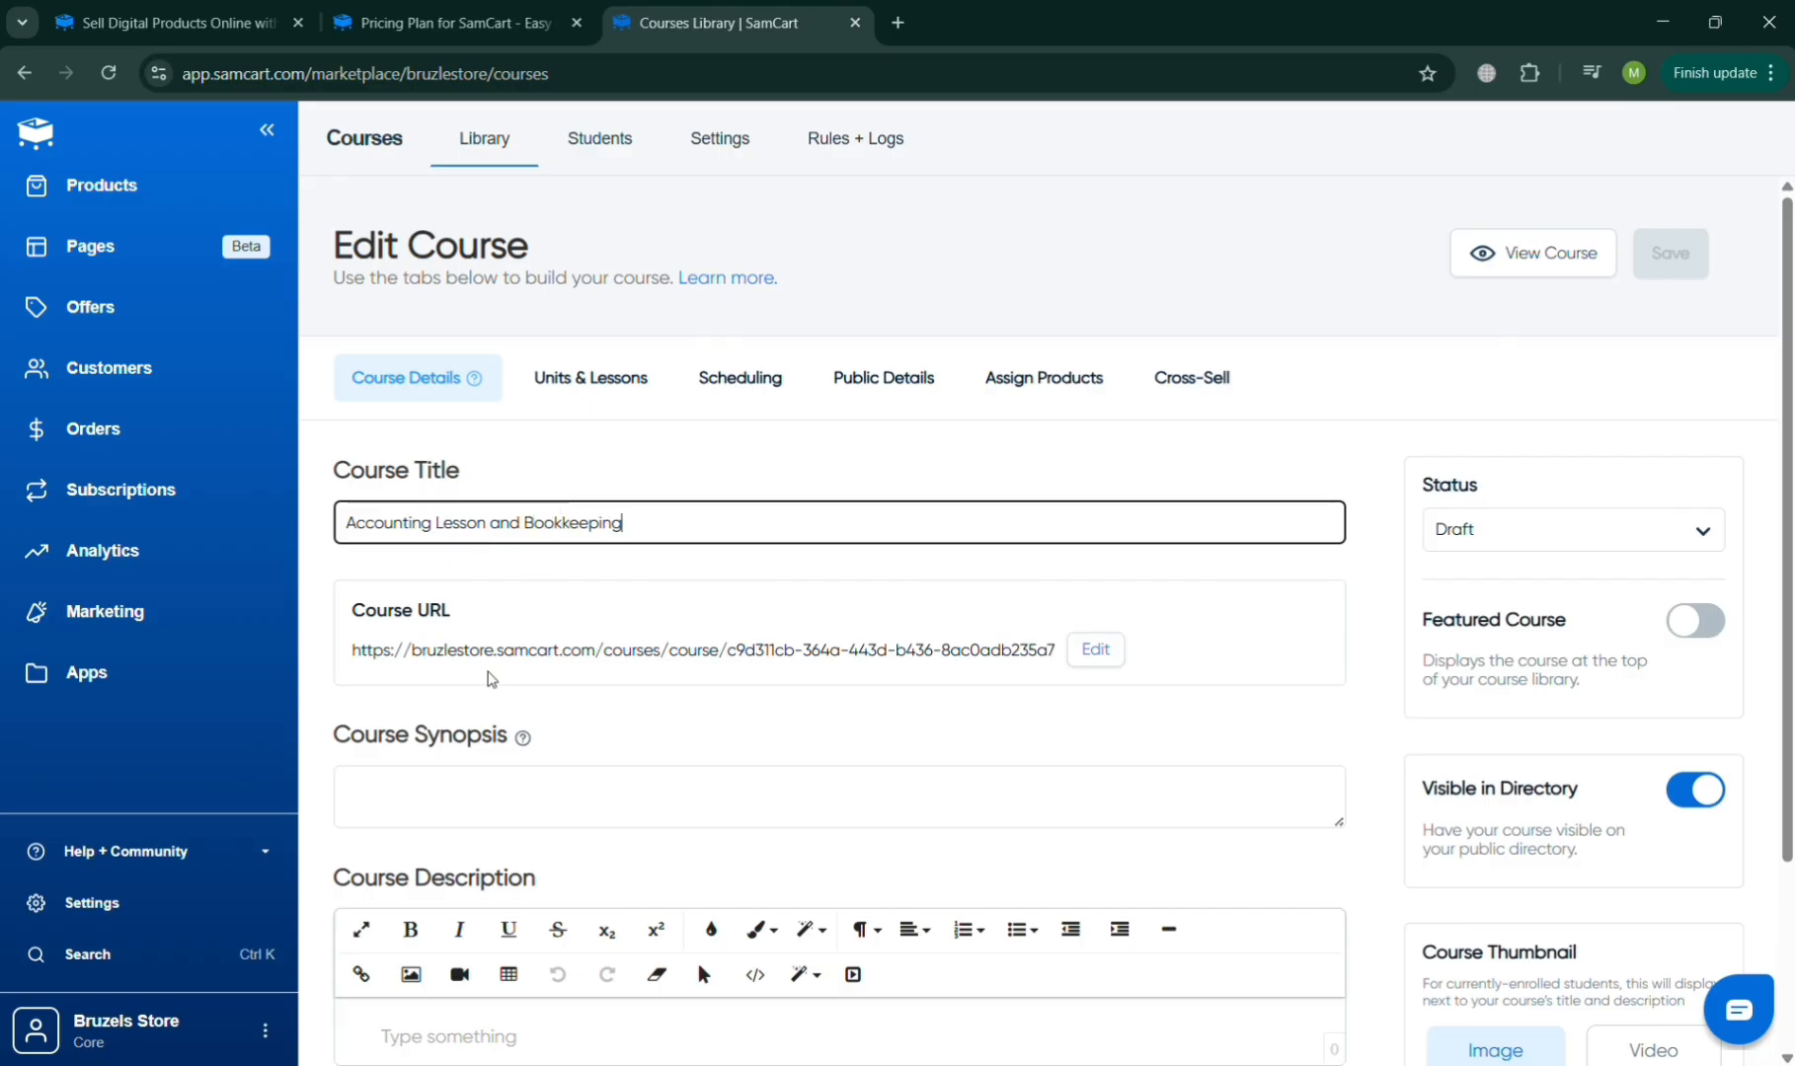
click(470, 787)
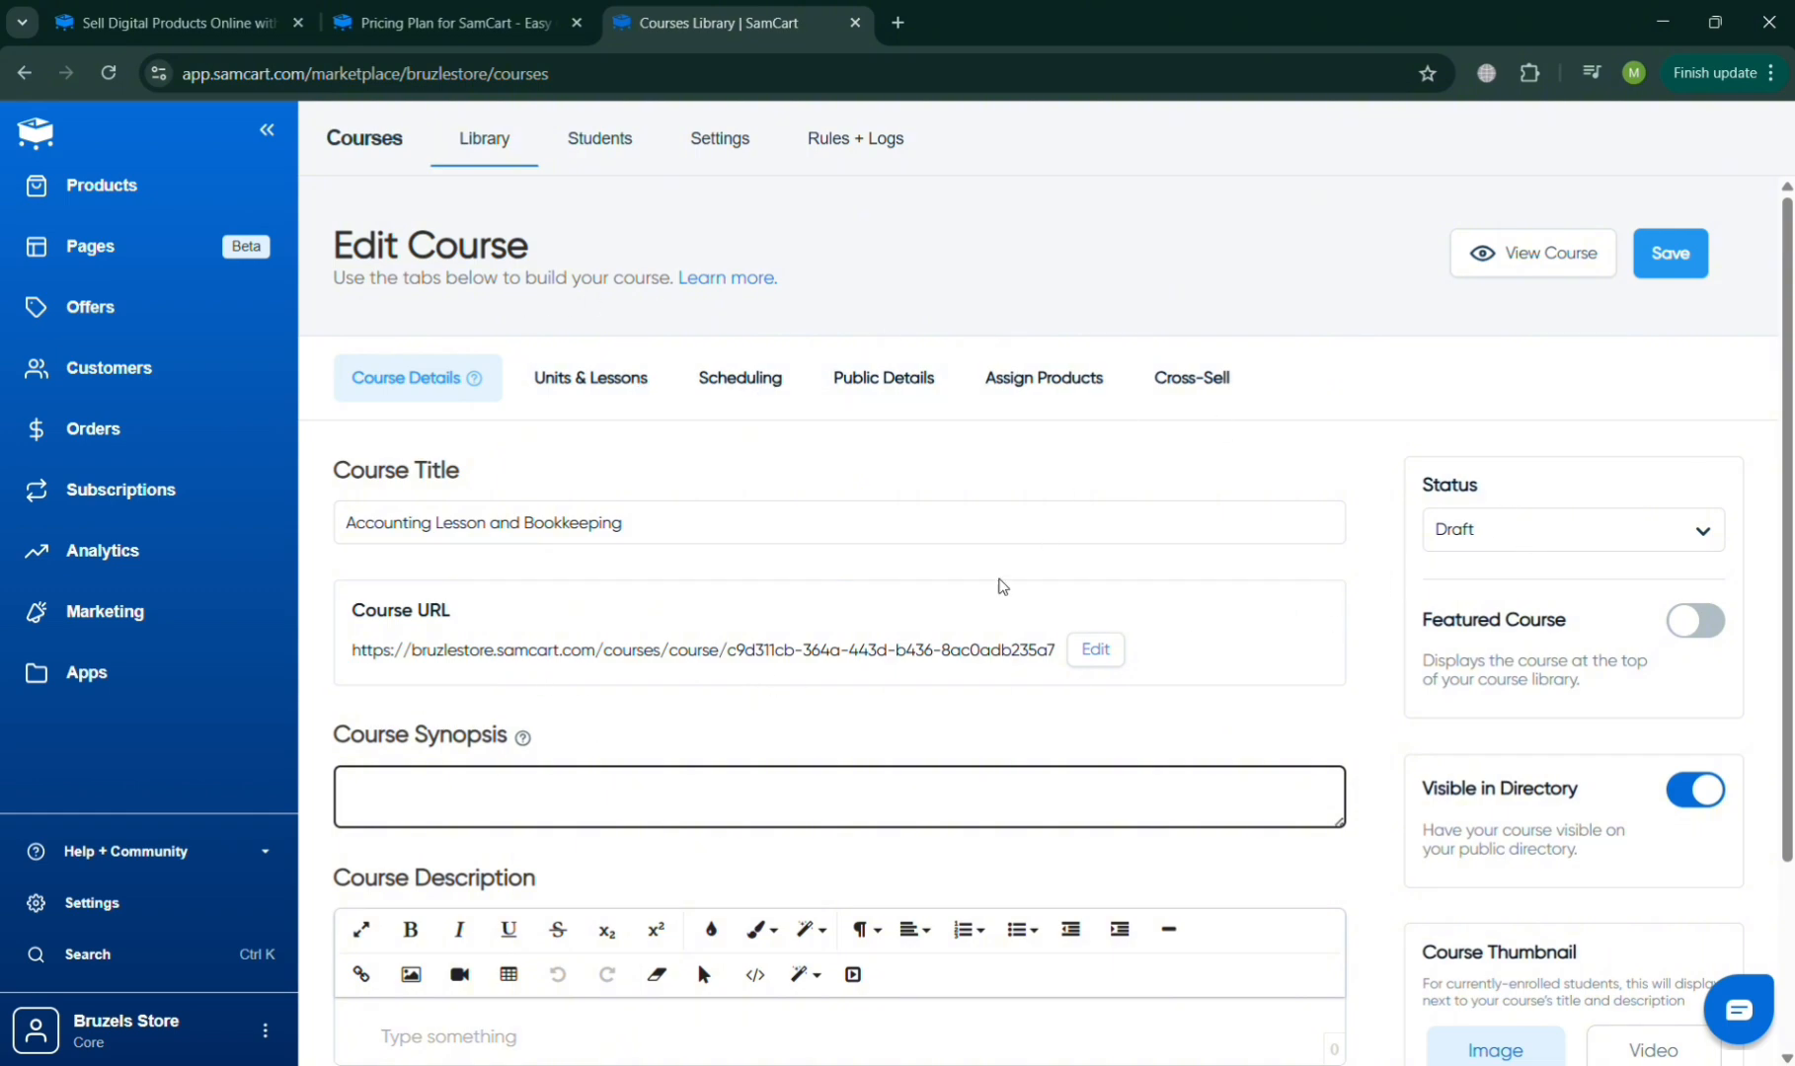
Step: Enter "Learn the Accounting Process and start learning to do Bookkeeping" as the course synopsis
scroll(993, 598, down, 2)
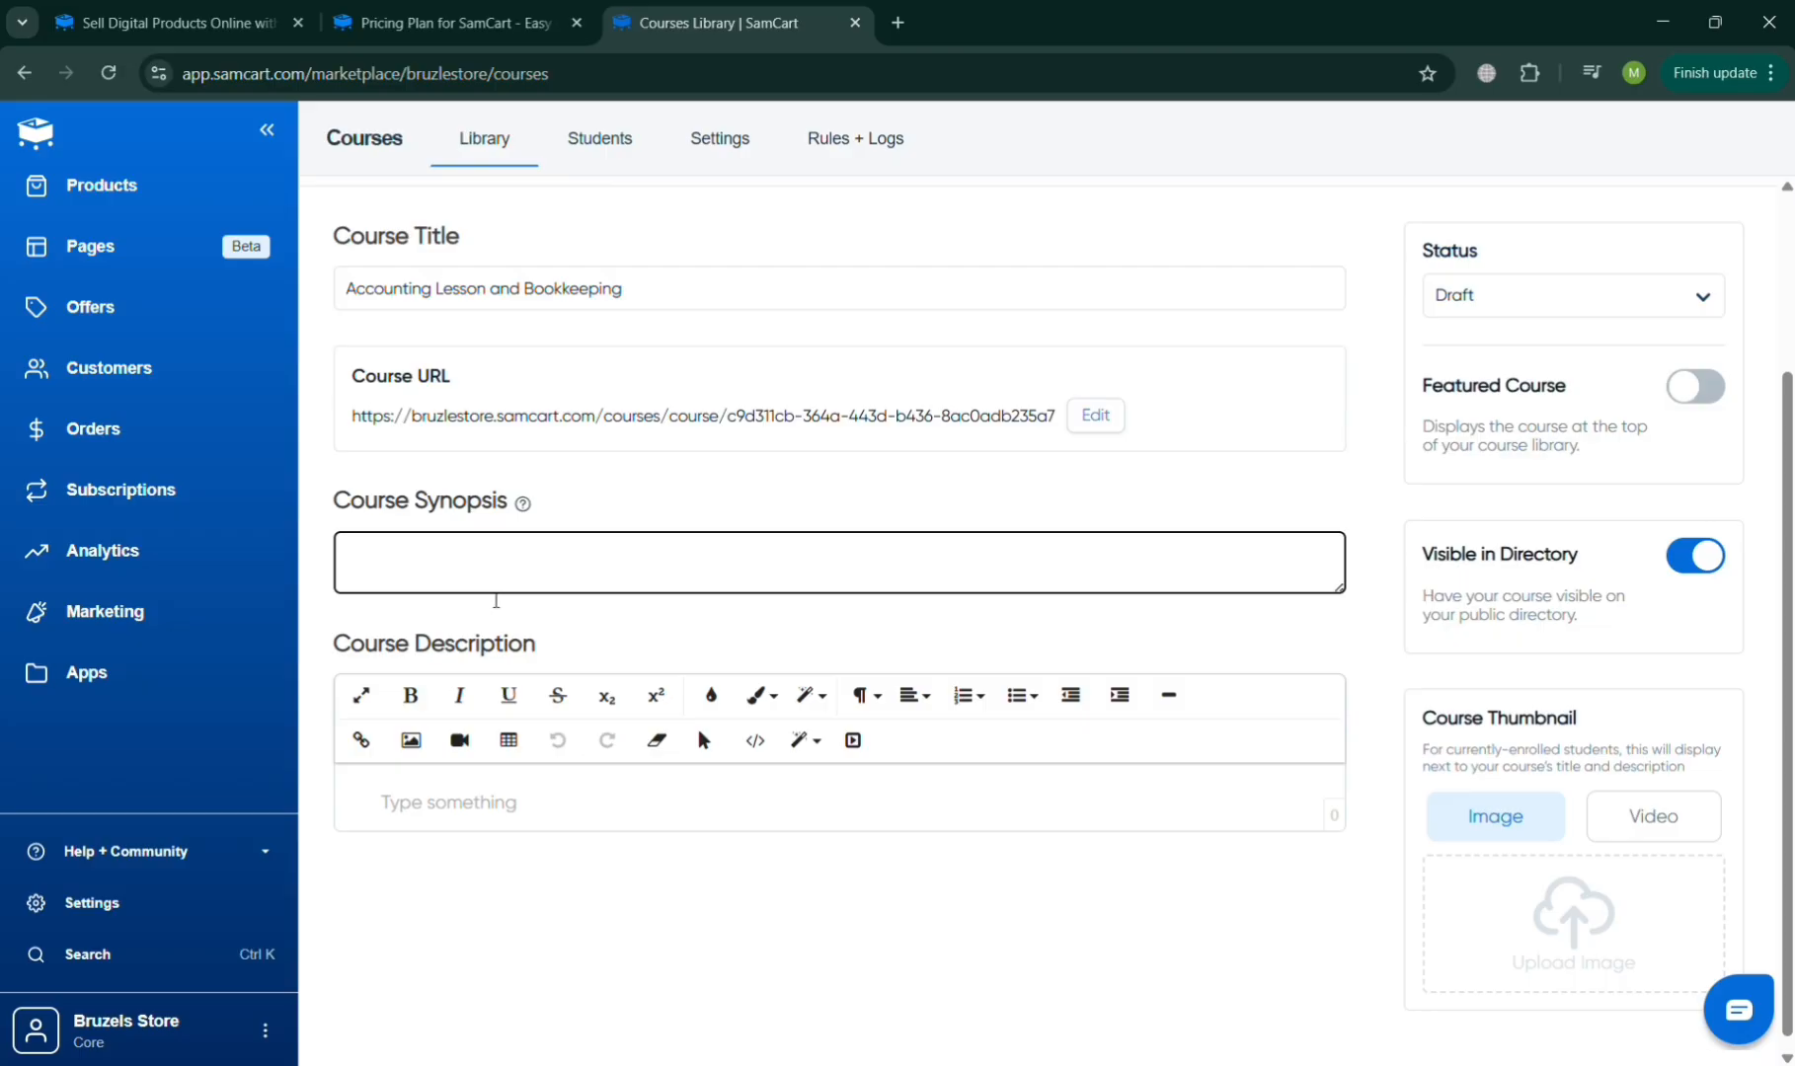
text(Learn the Accounting P)
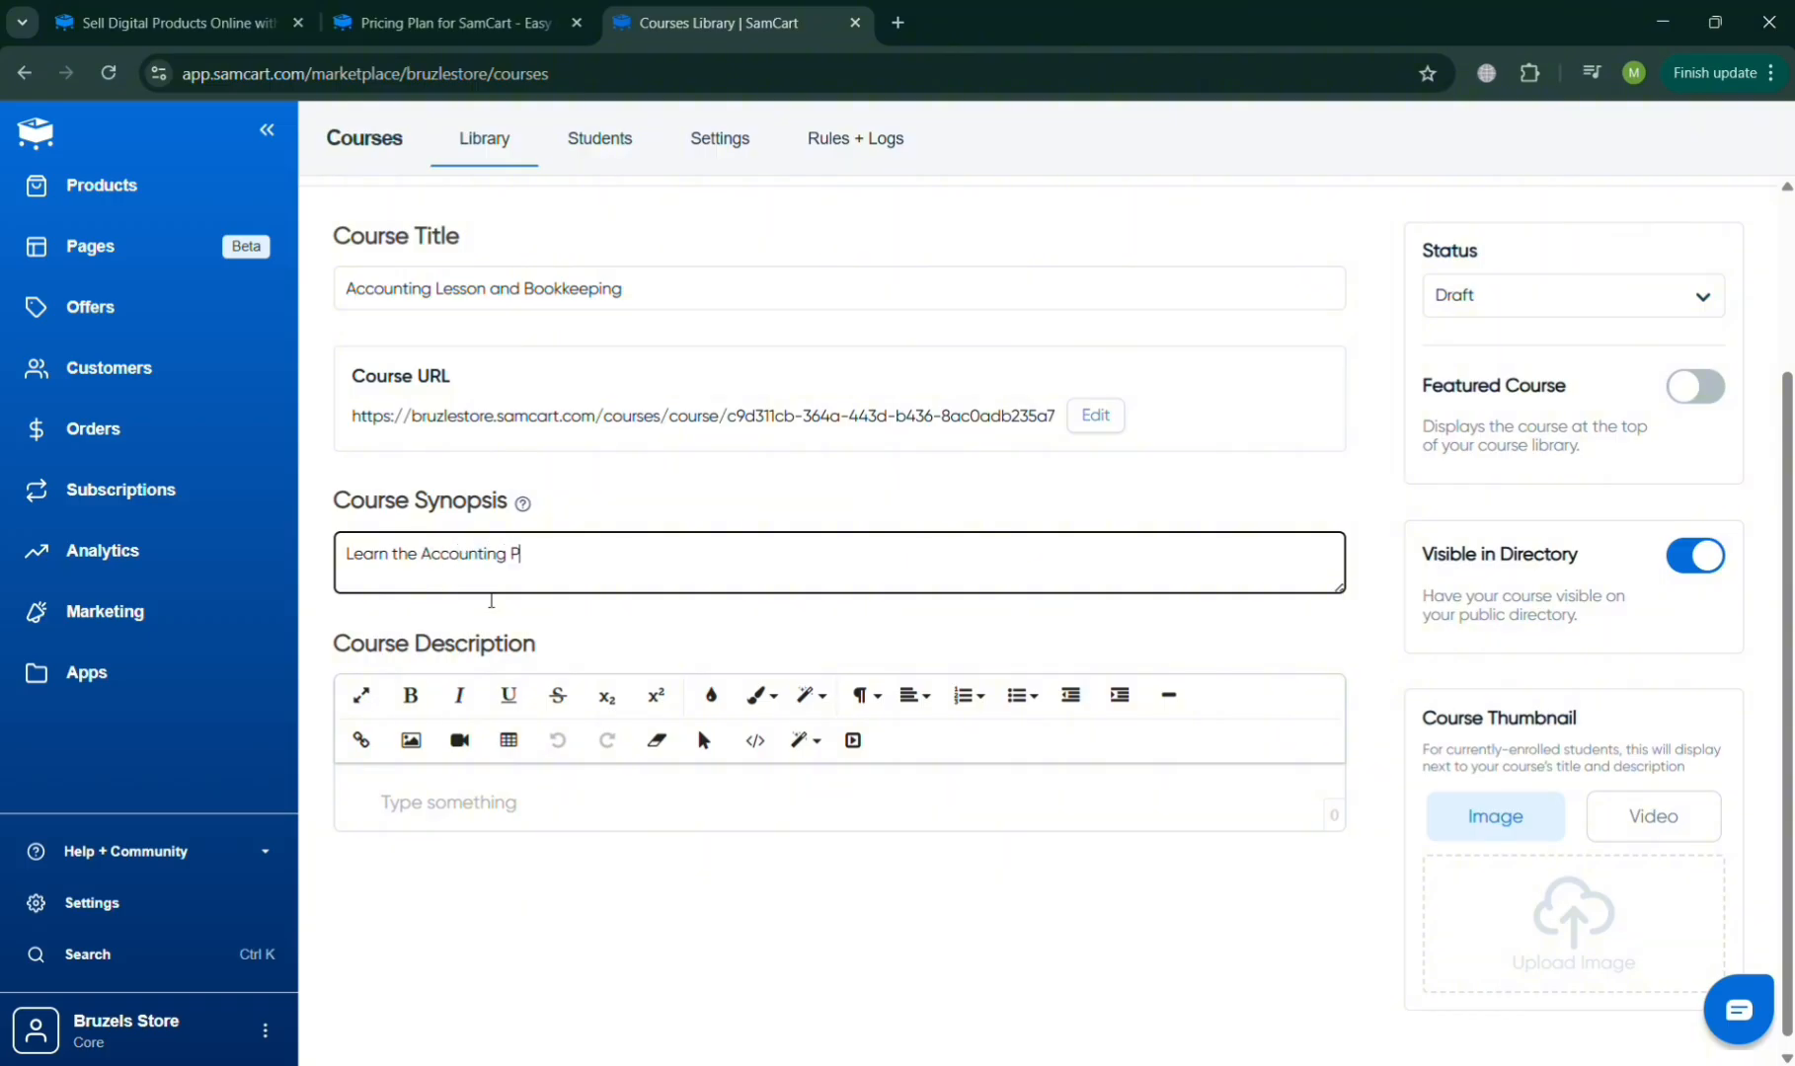
text(rocess ond stort learn)
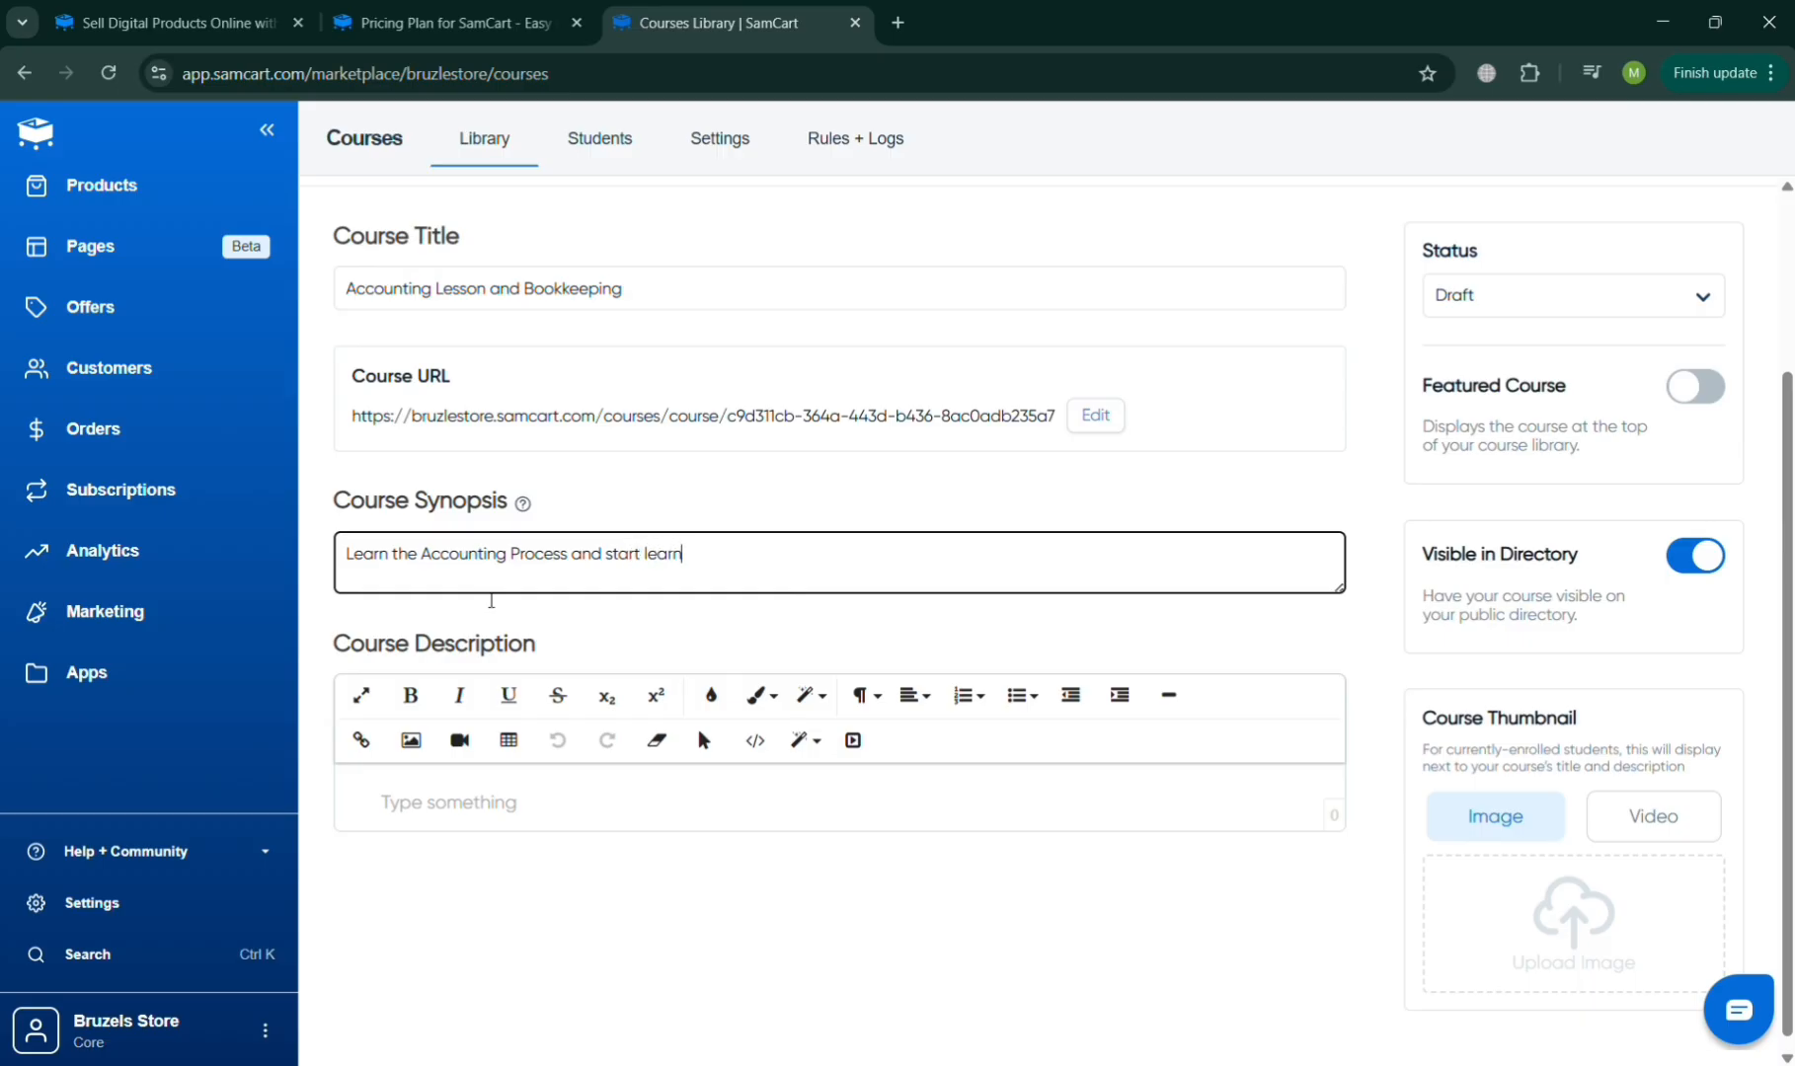
text(ing to do Bookkeeping)
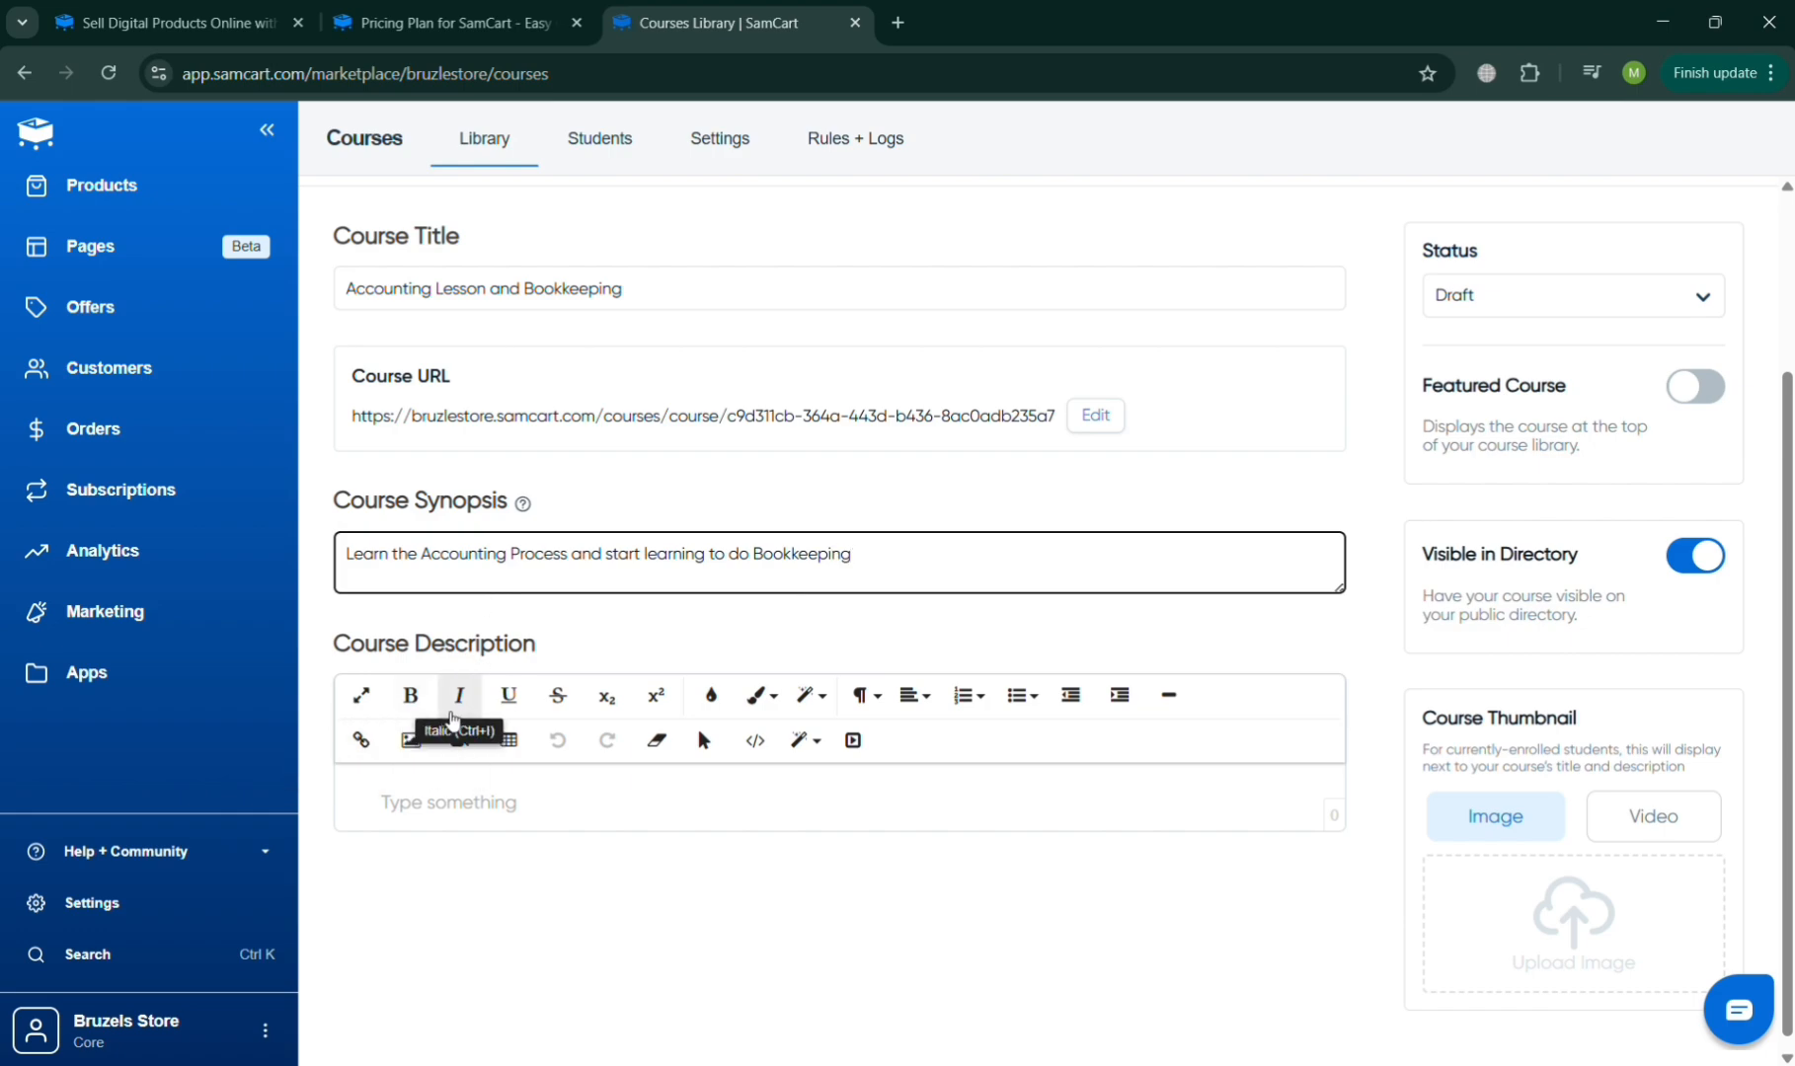
click(413, 703)
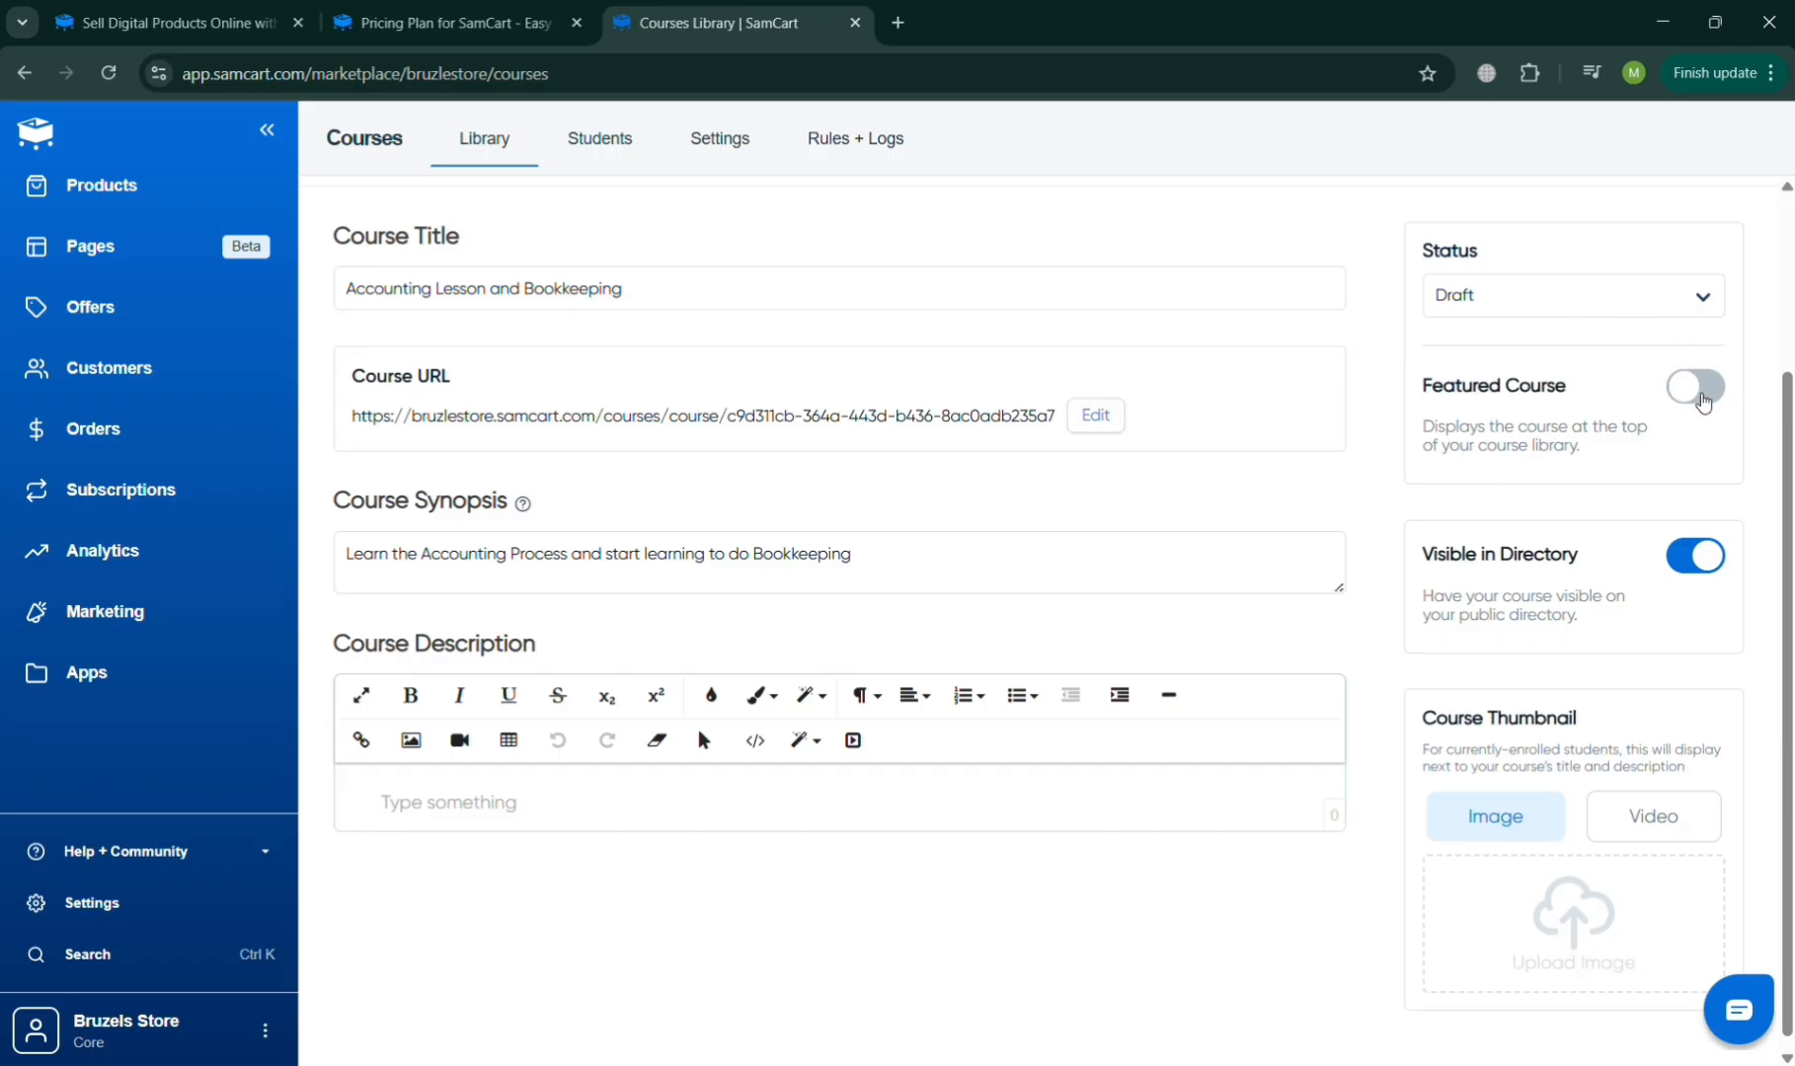
Step: Try the Featured Course option for this course and switch it back off
click(1702, 400)
click(1698, 395)
click(1690, 393)
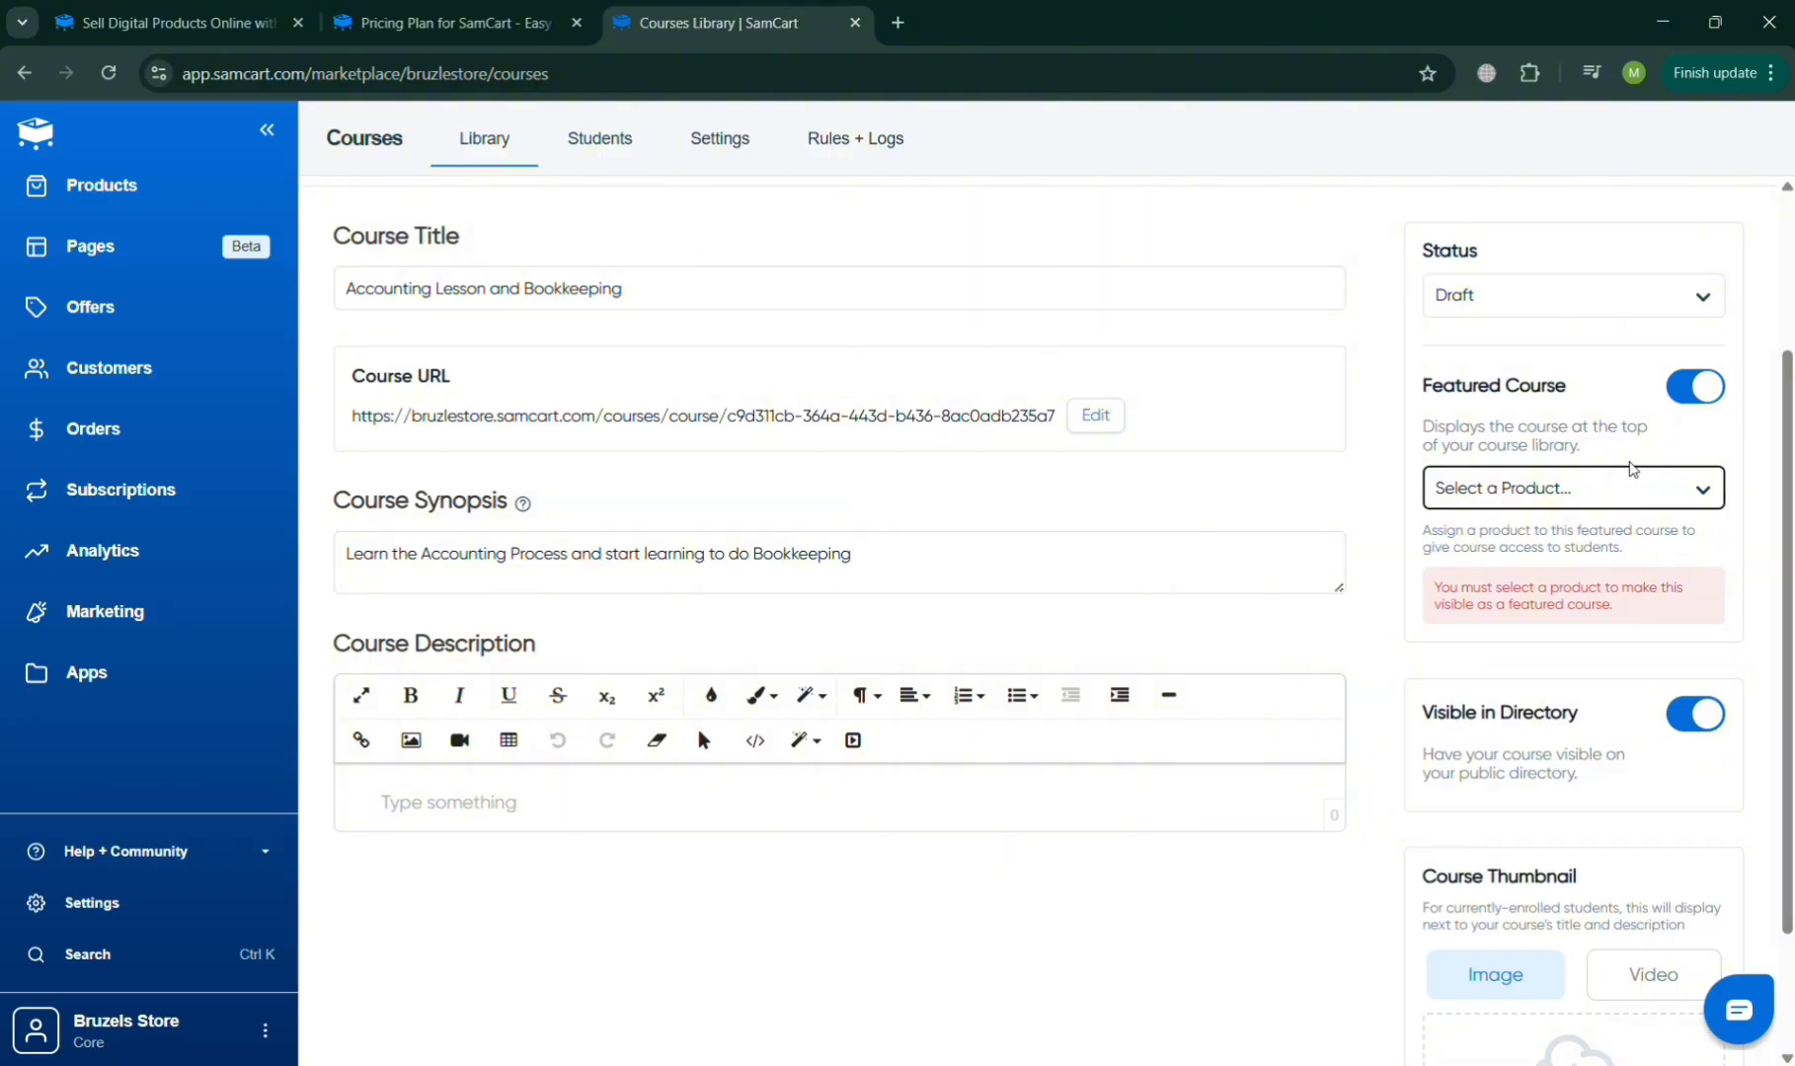
click(1688, 391)
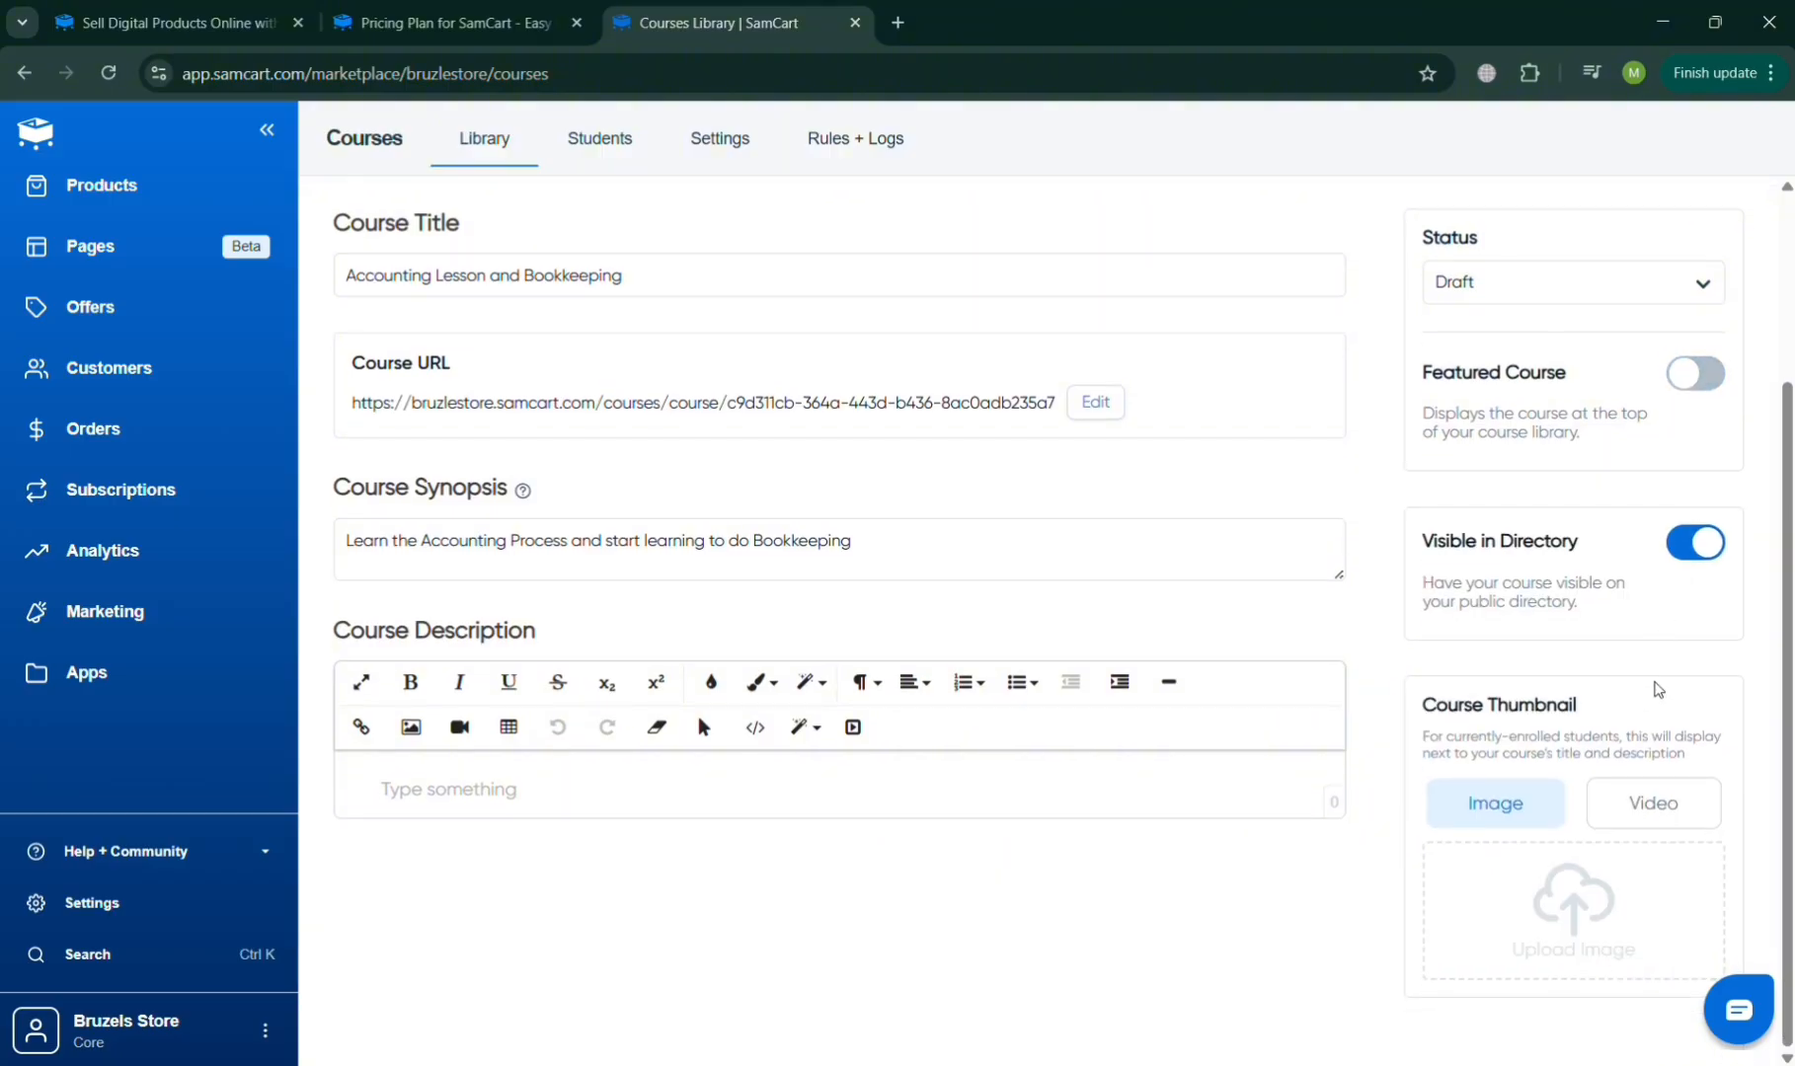
Step: Look at the media library for the course thumbnail image and close it without choosing an image
click(1612, 951)
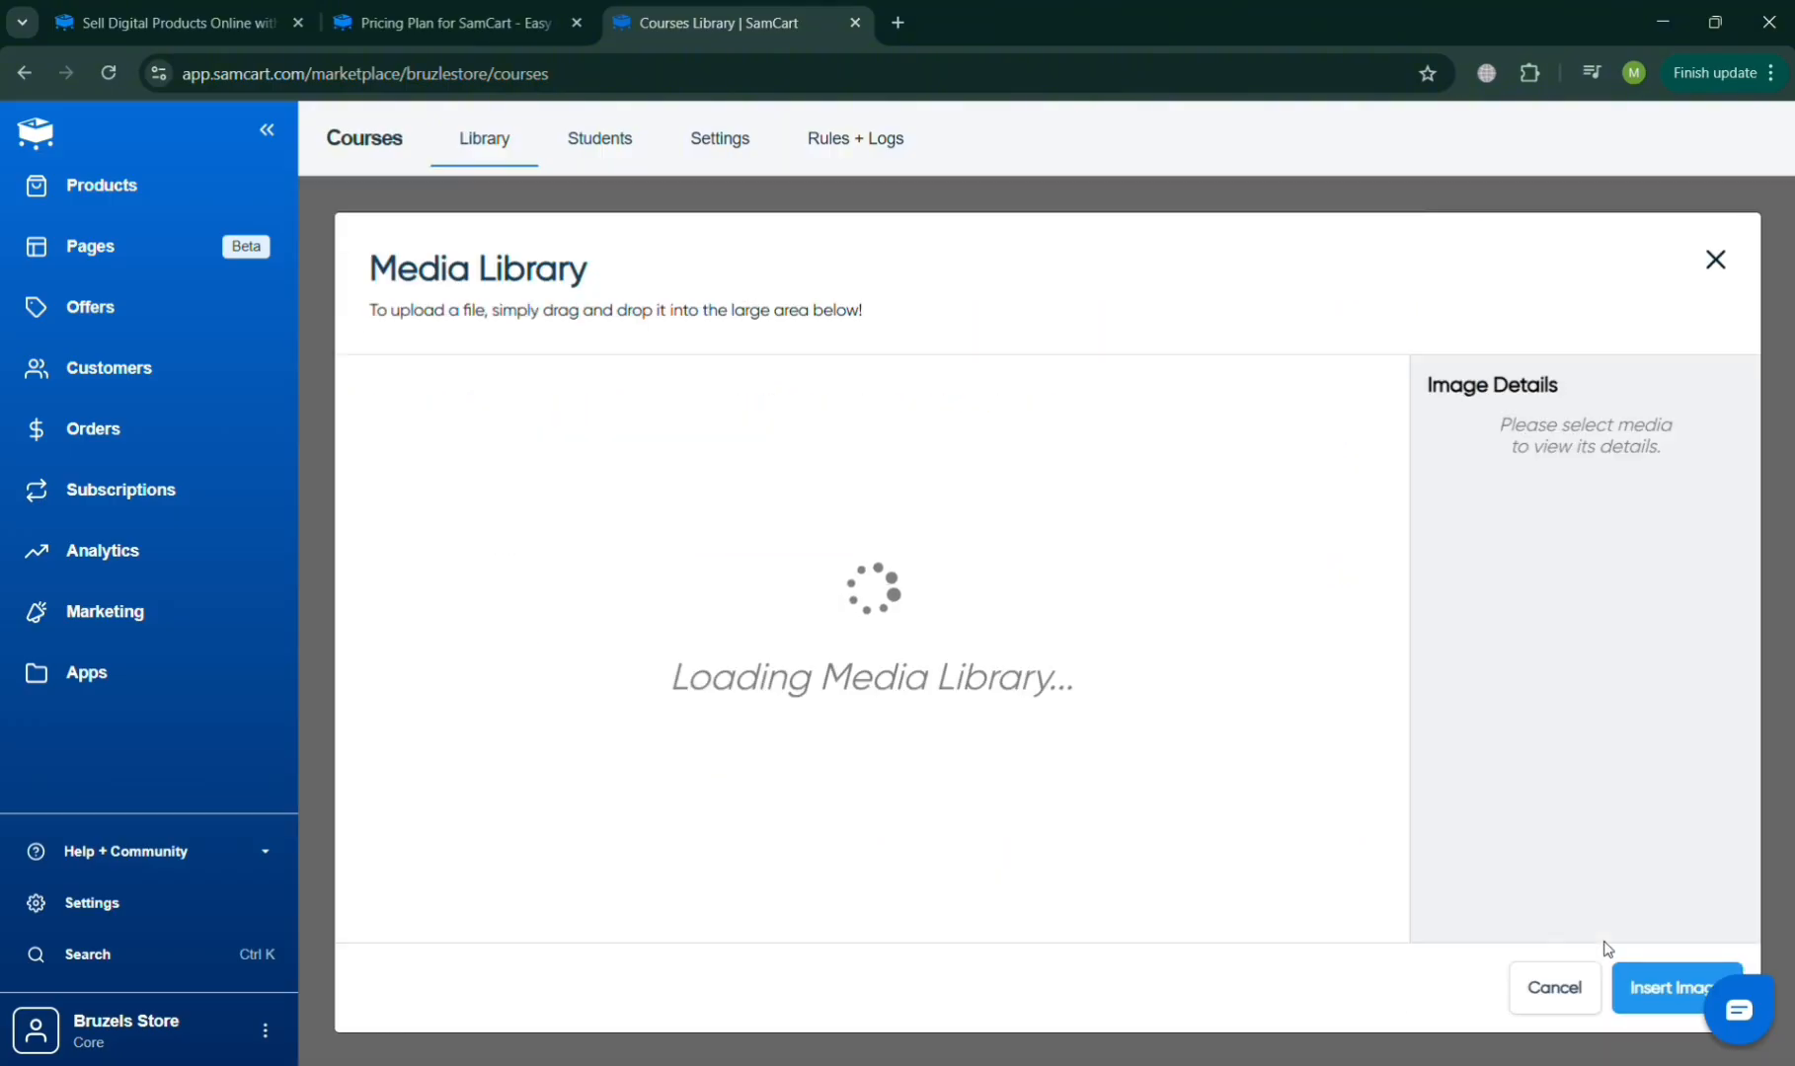
click(1252, 416)
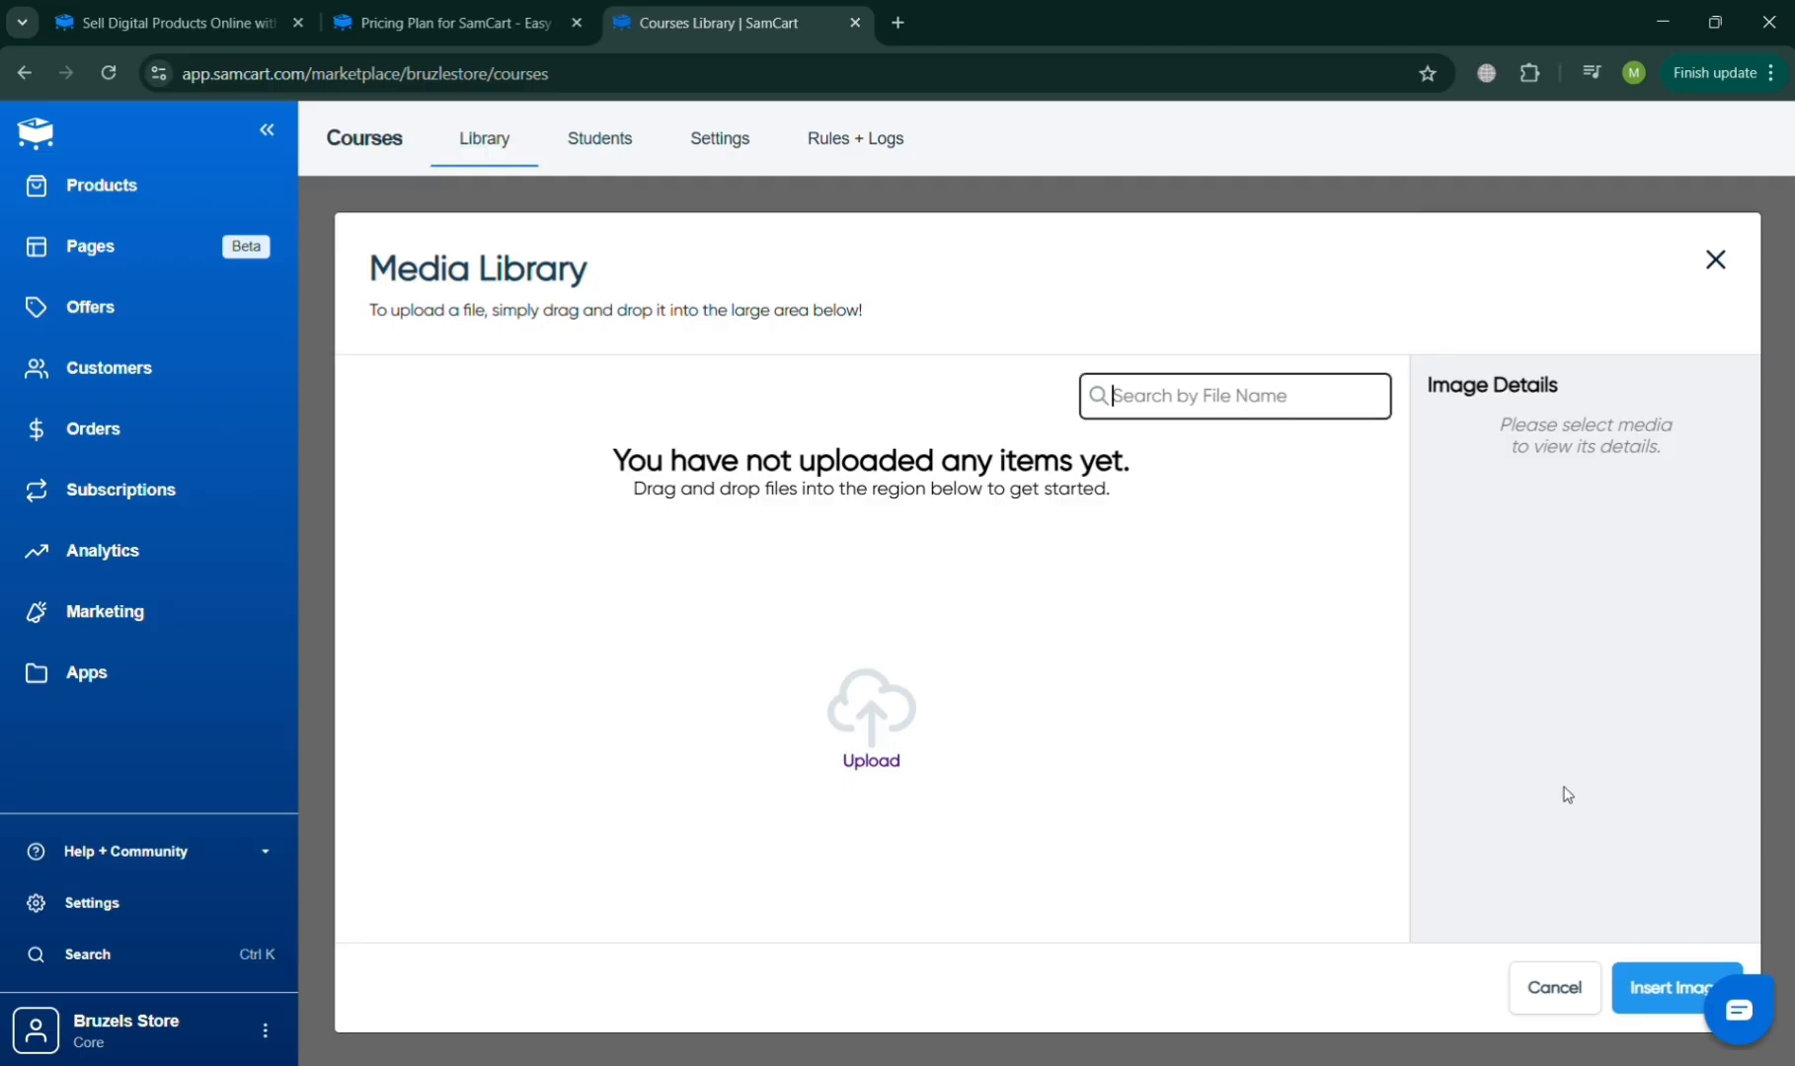
click(1660, 1002)
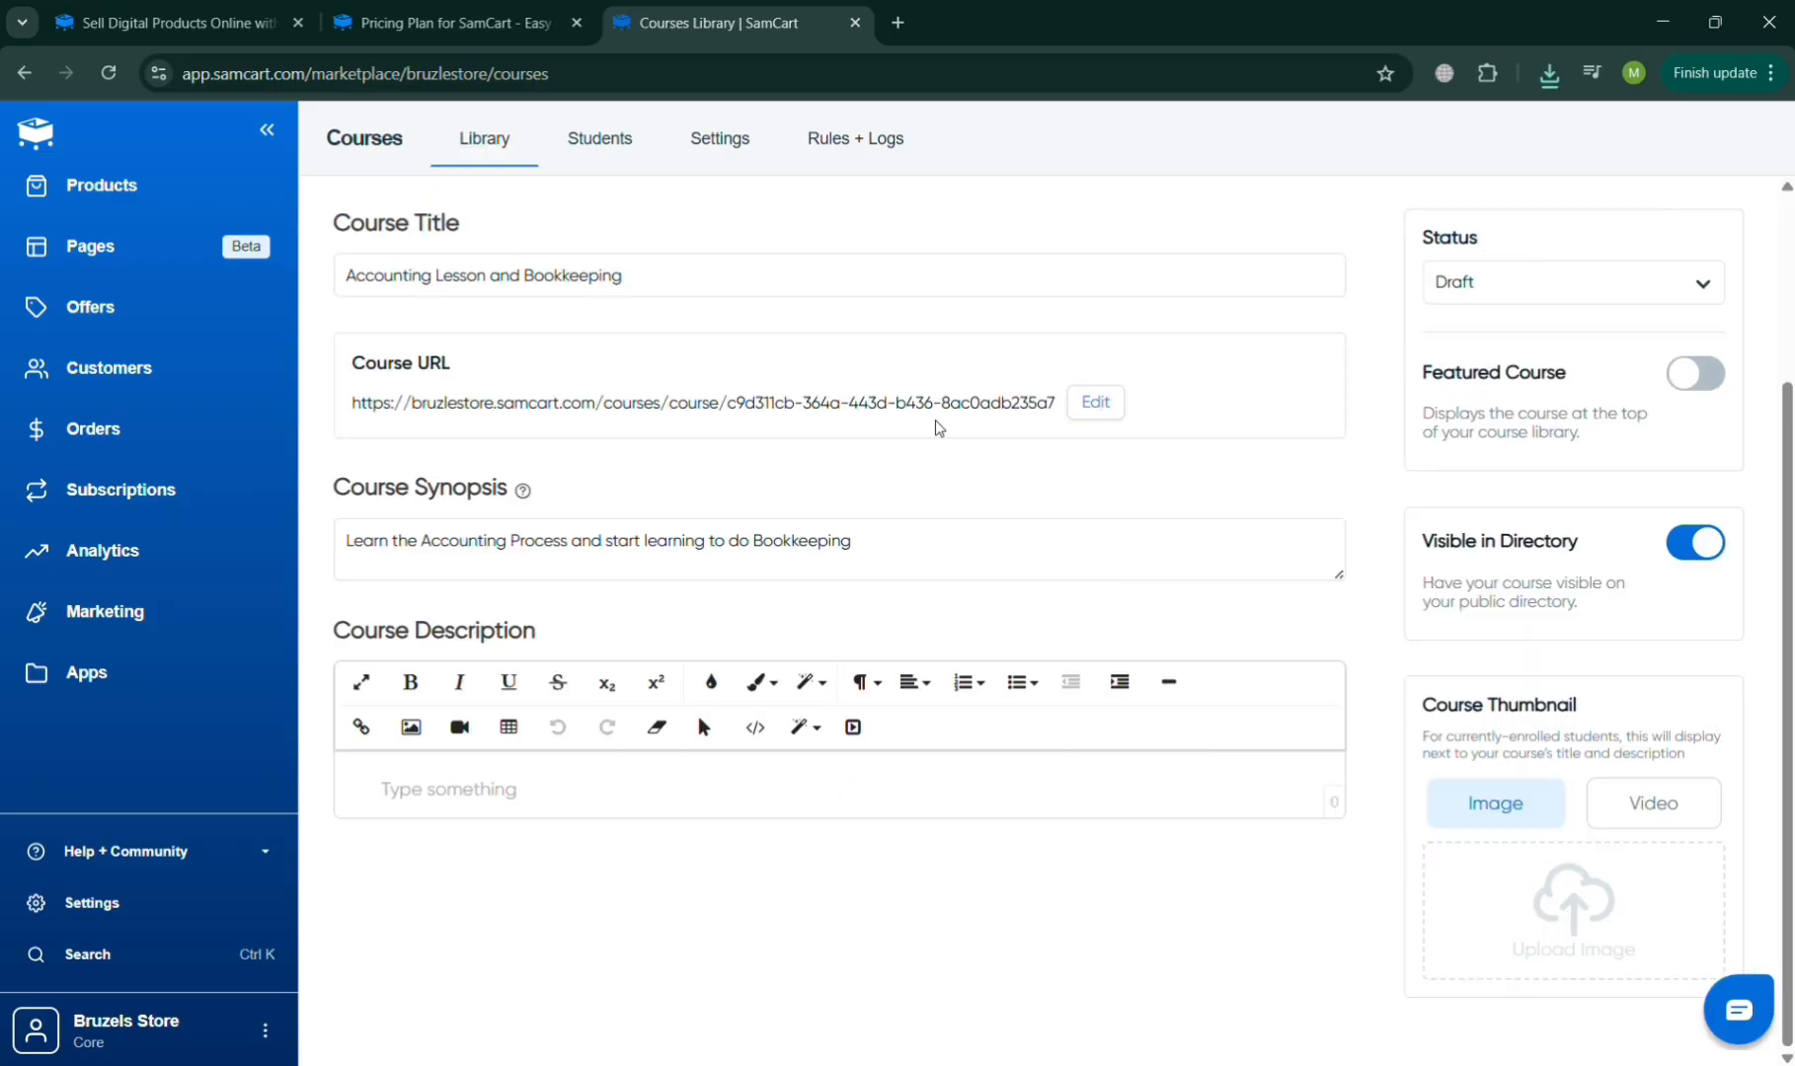
Step: Return to the course library and reopen the "Accounting Lesson and Bookkeeping" course for editing
click(602, 139)
click(499, 146)
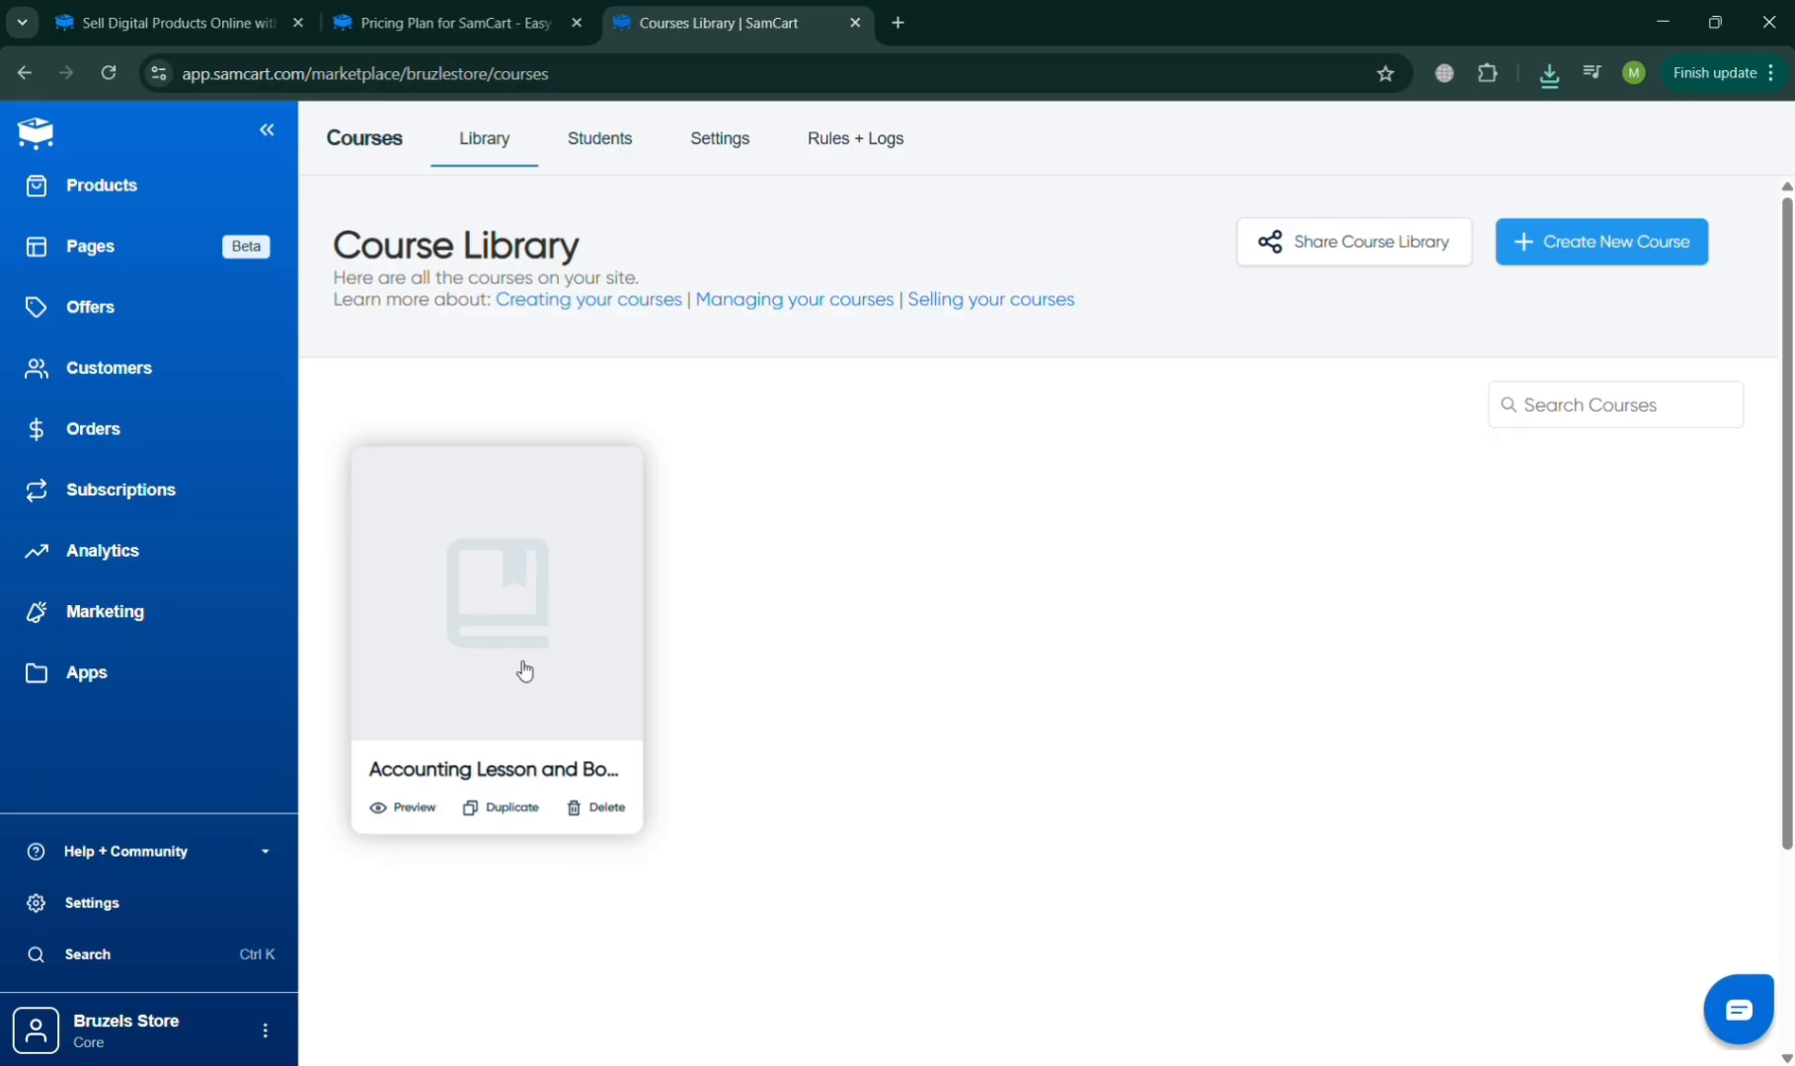
click(524, 672)
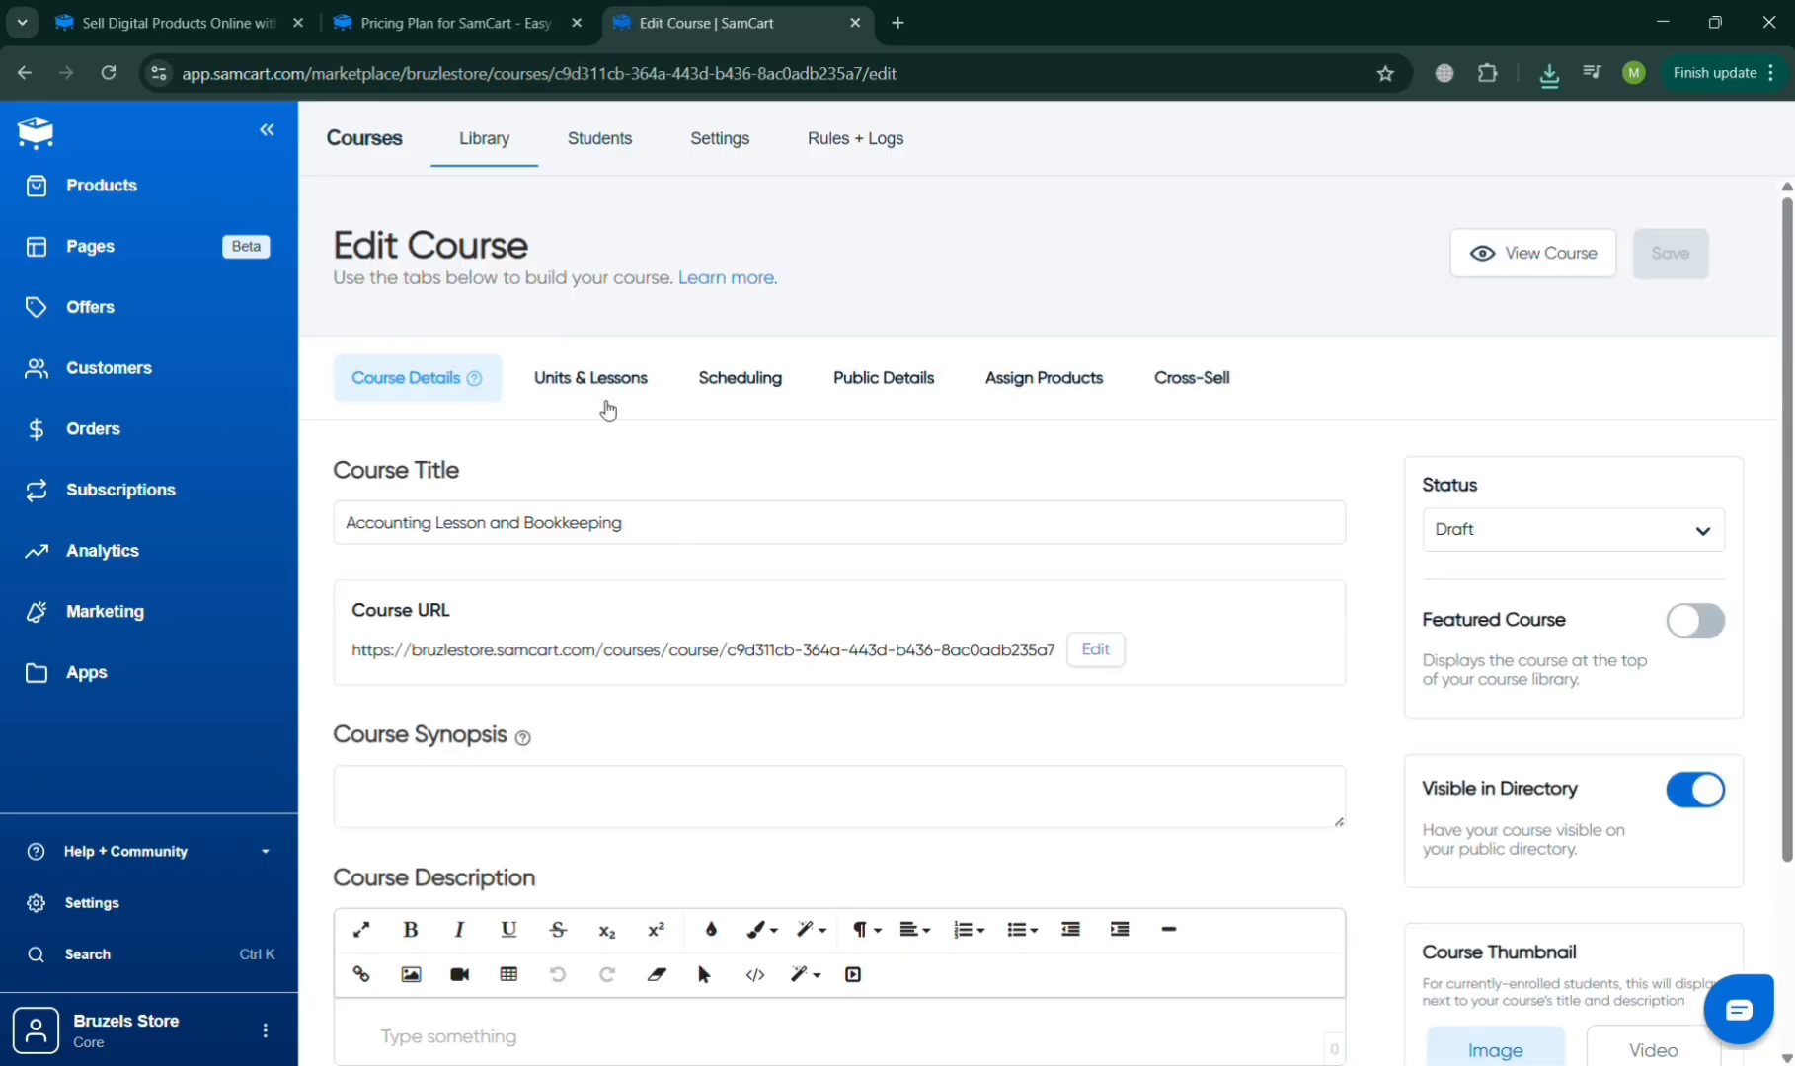
Step: Create two new units in the course's Units & Lessons section
click(608, 390)
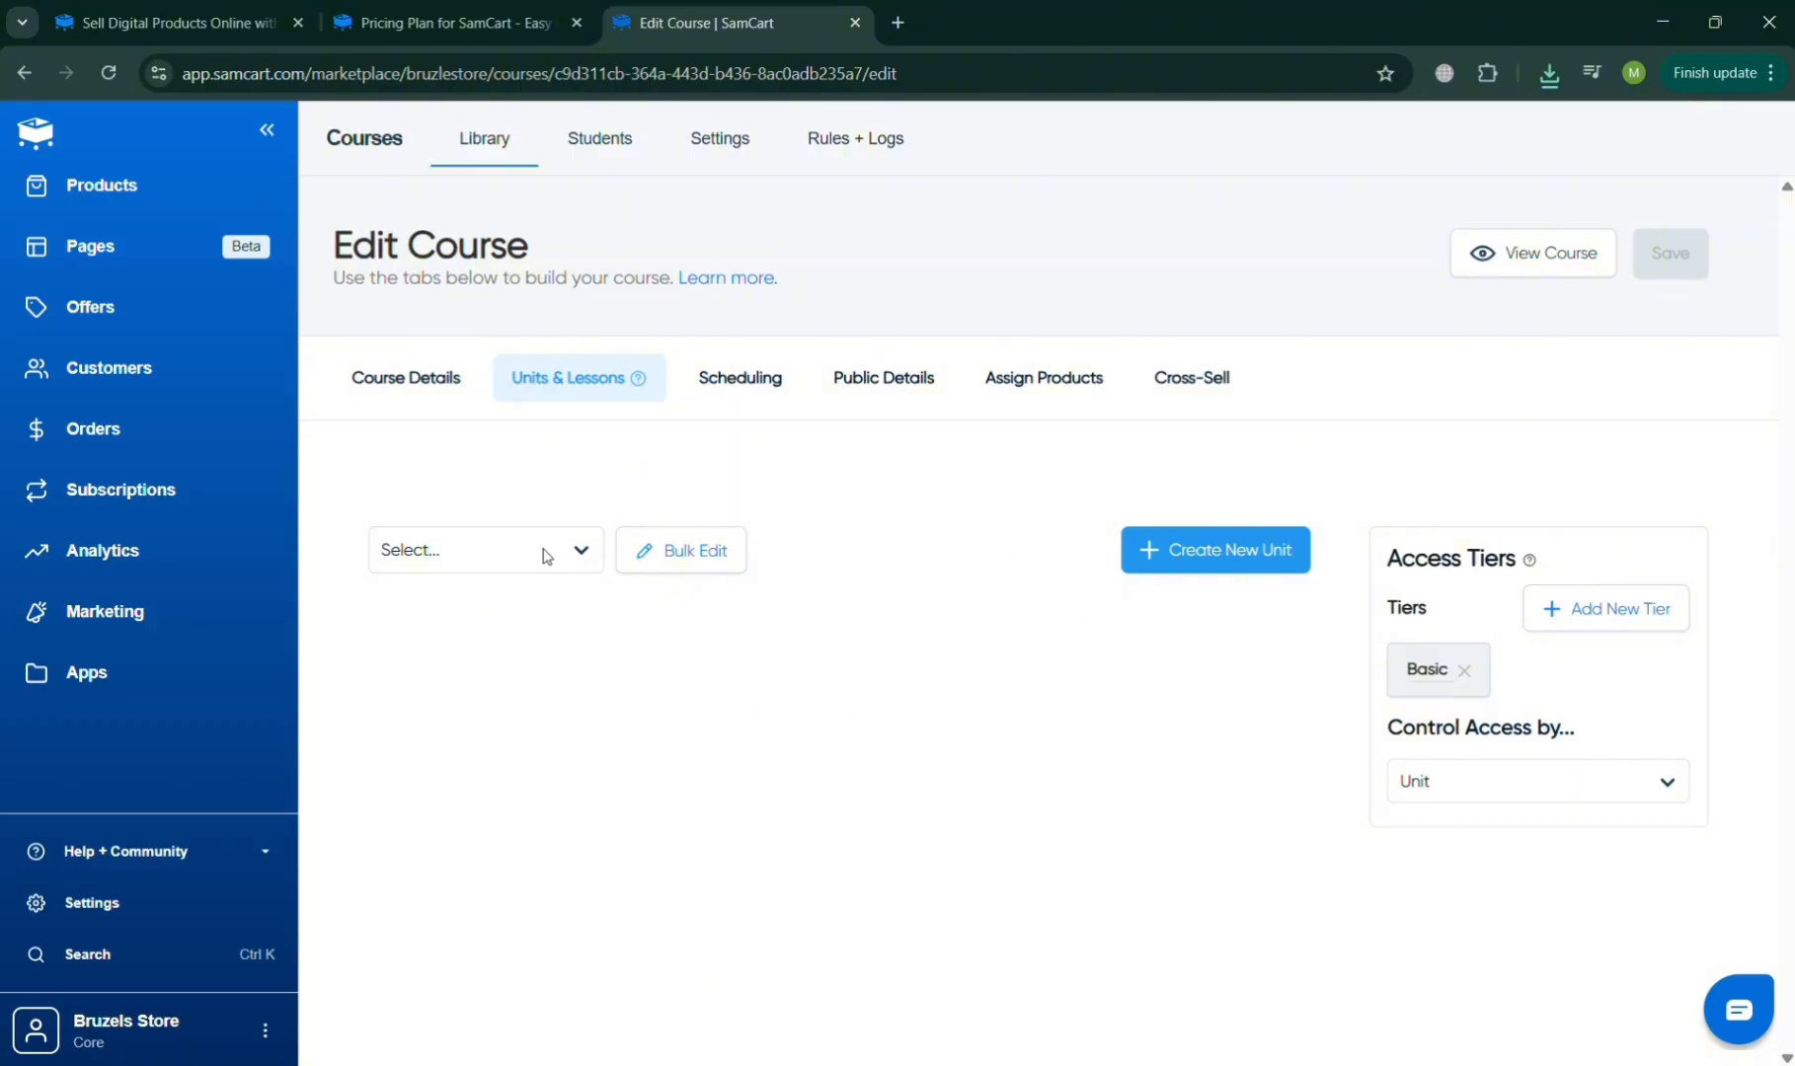
click(1273, 553)
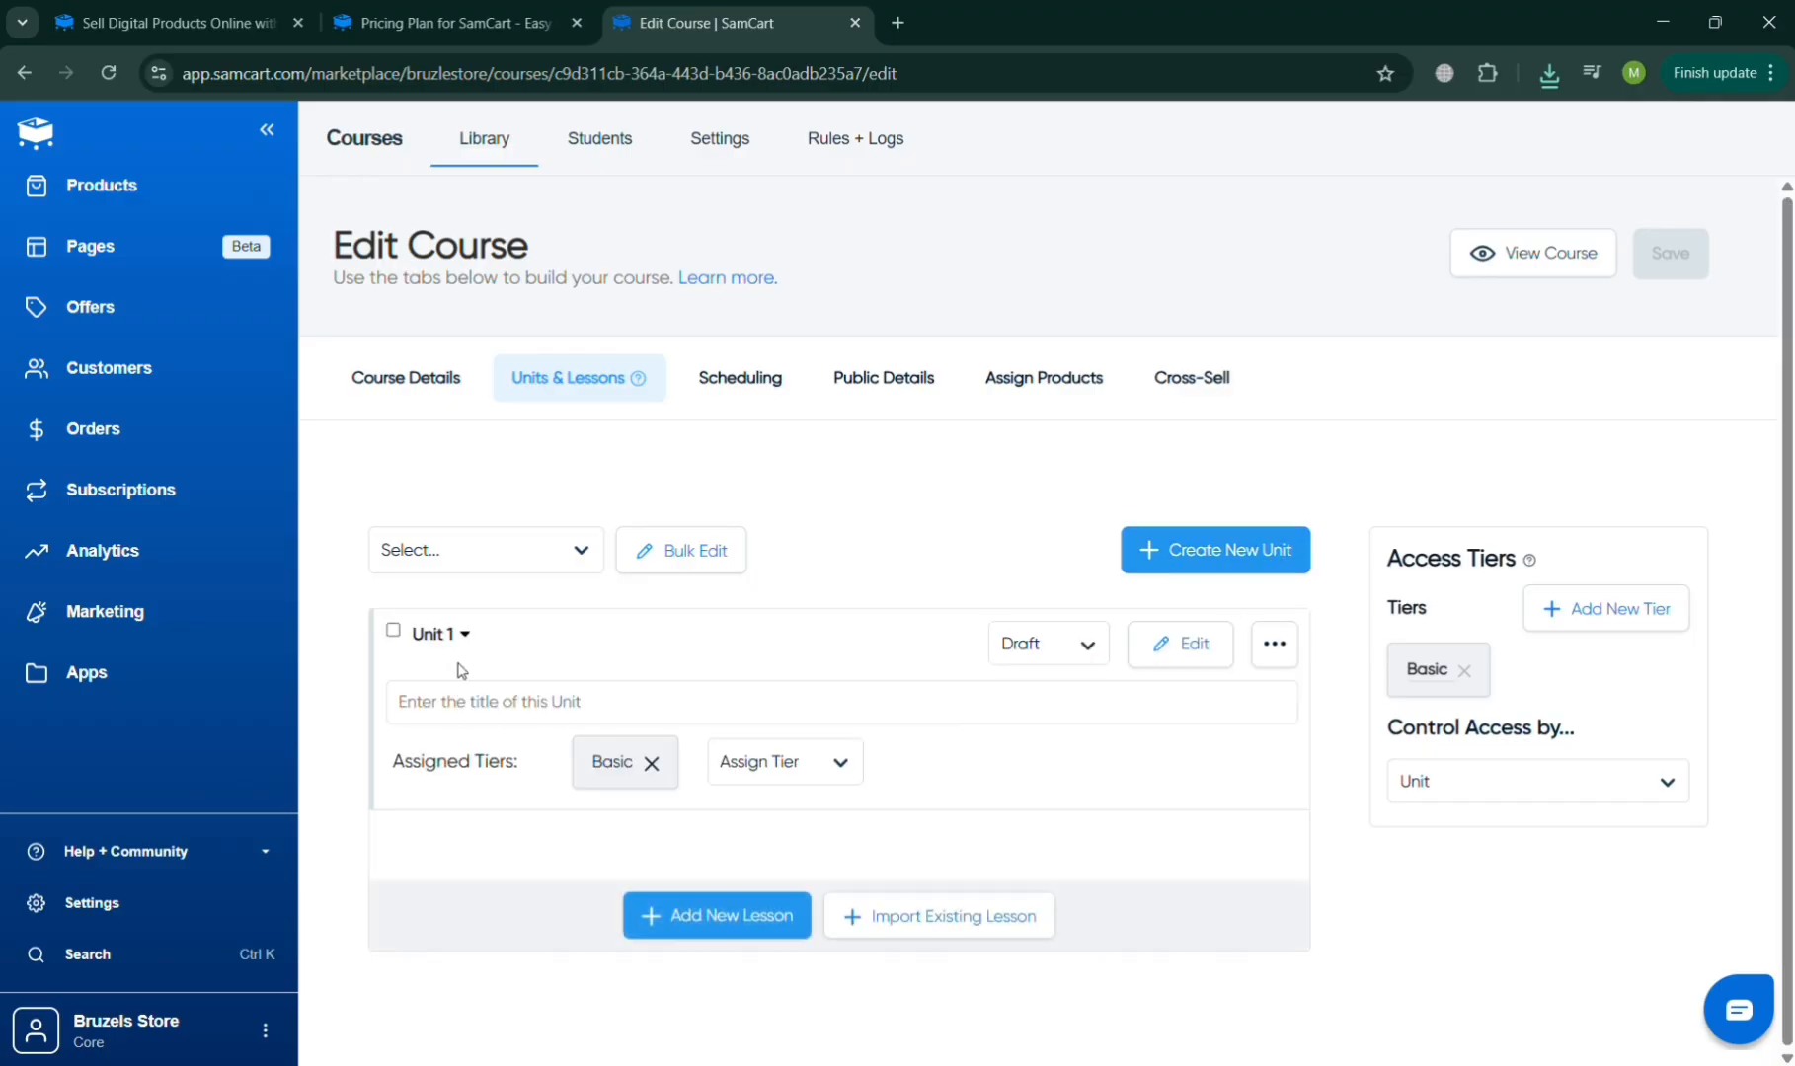
click(1162, 662)
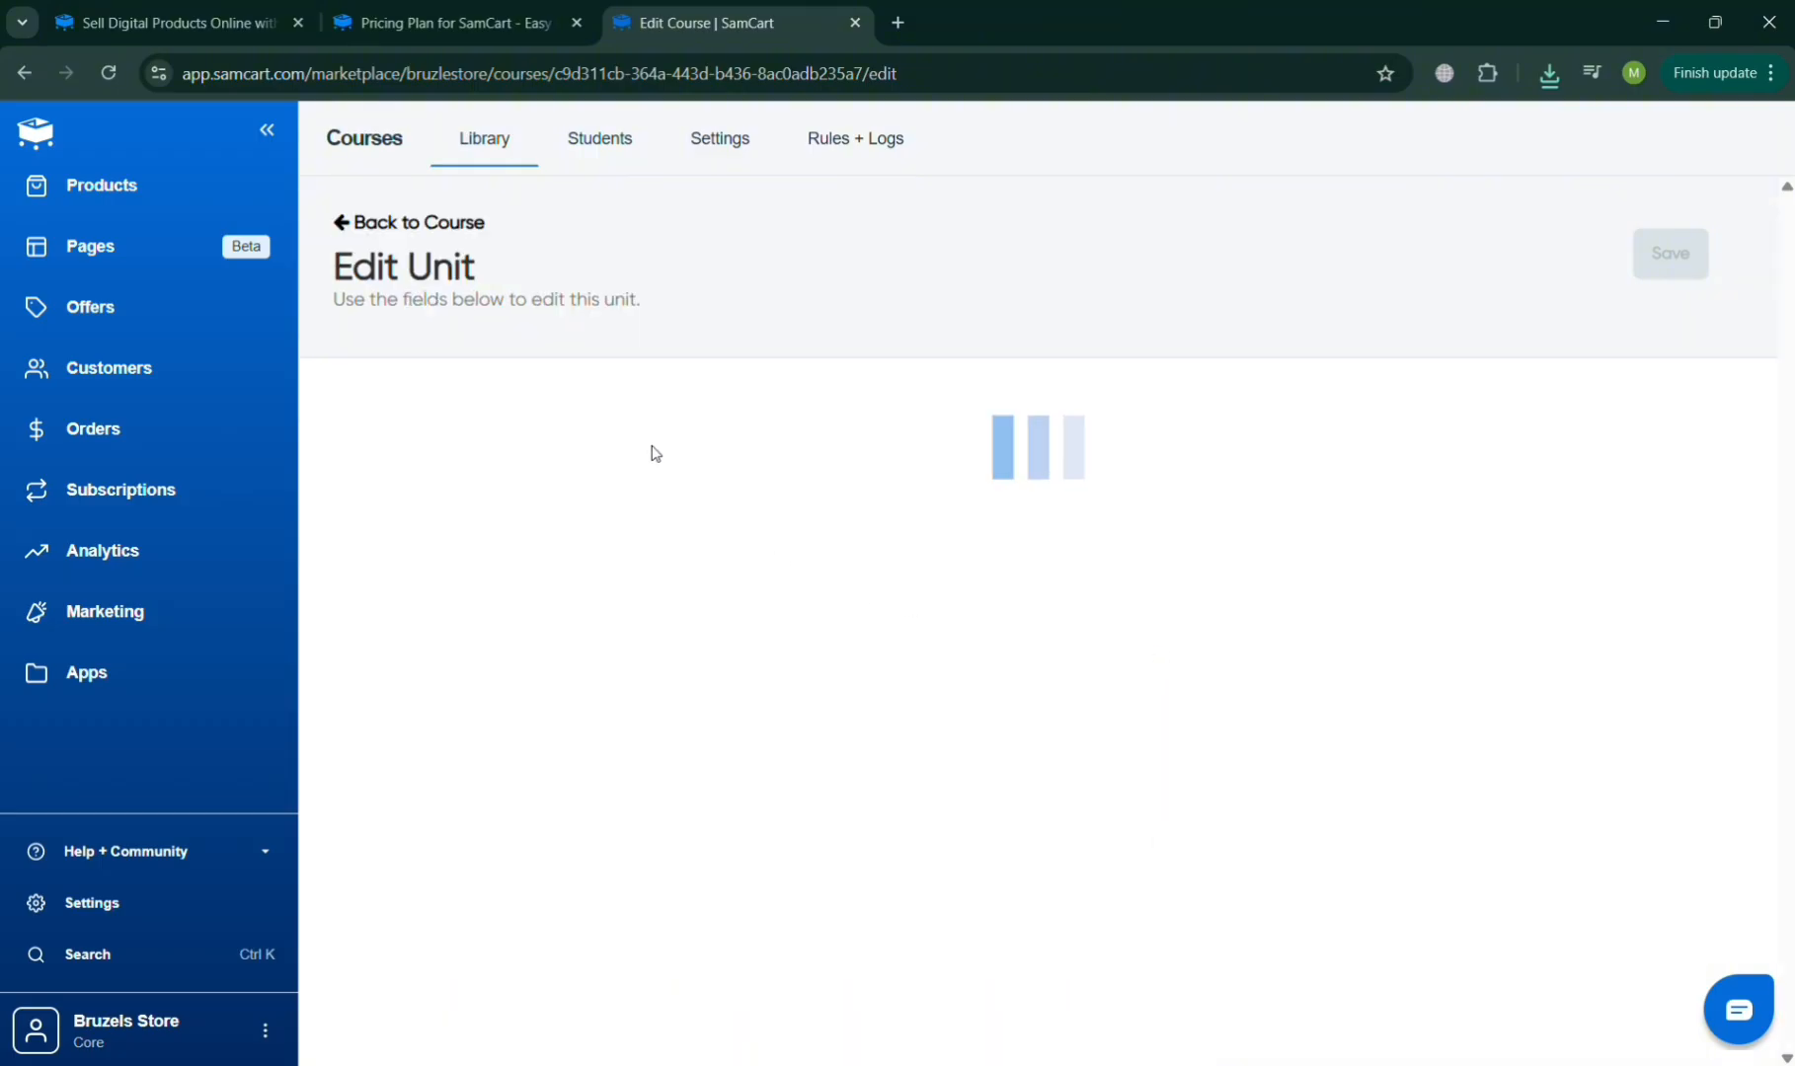
click(357, 231)
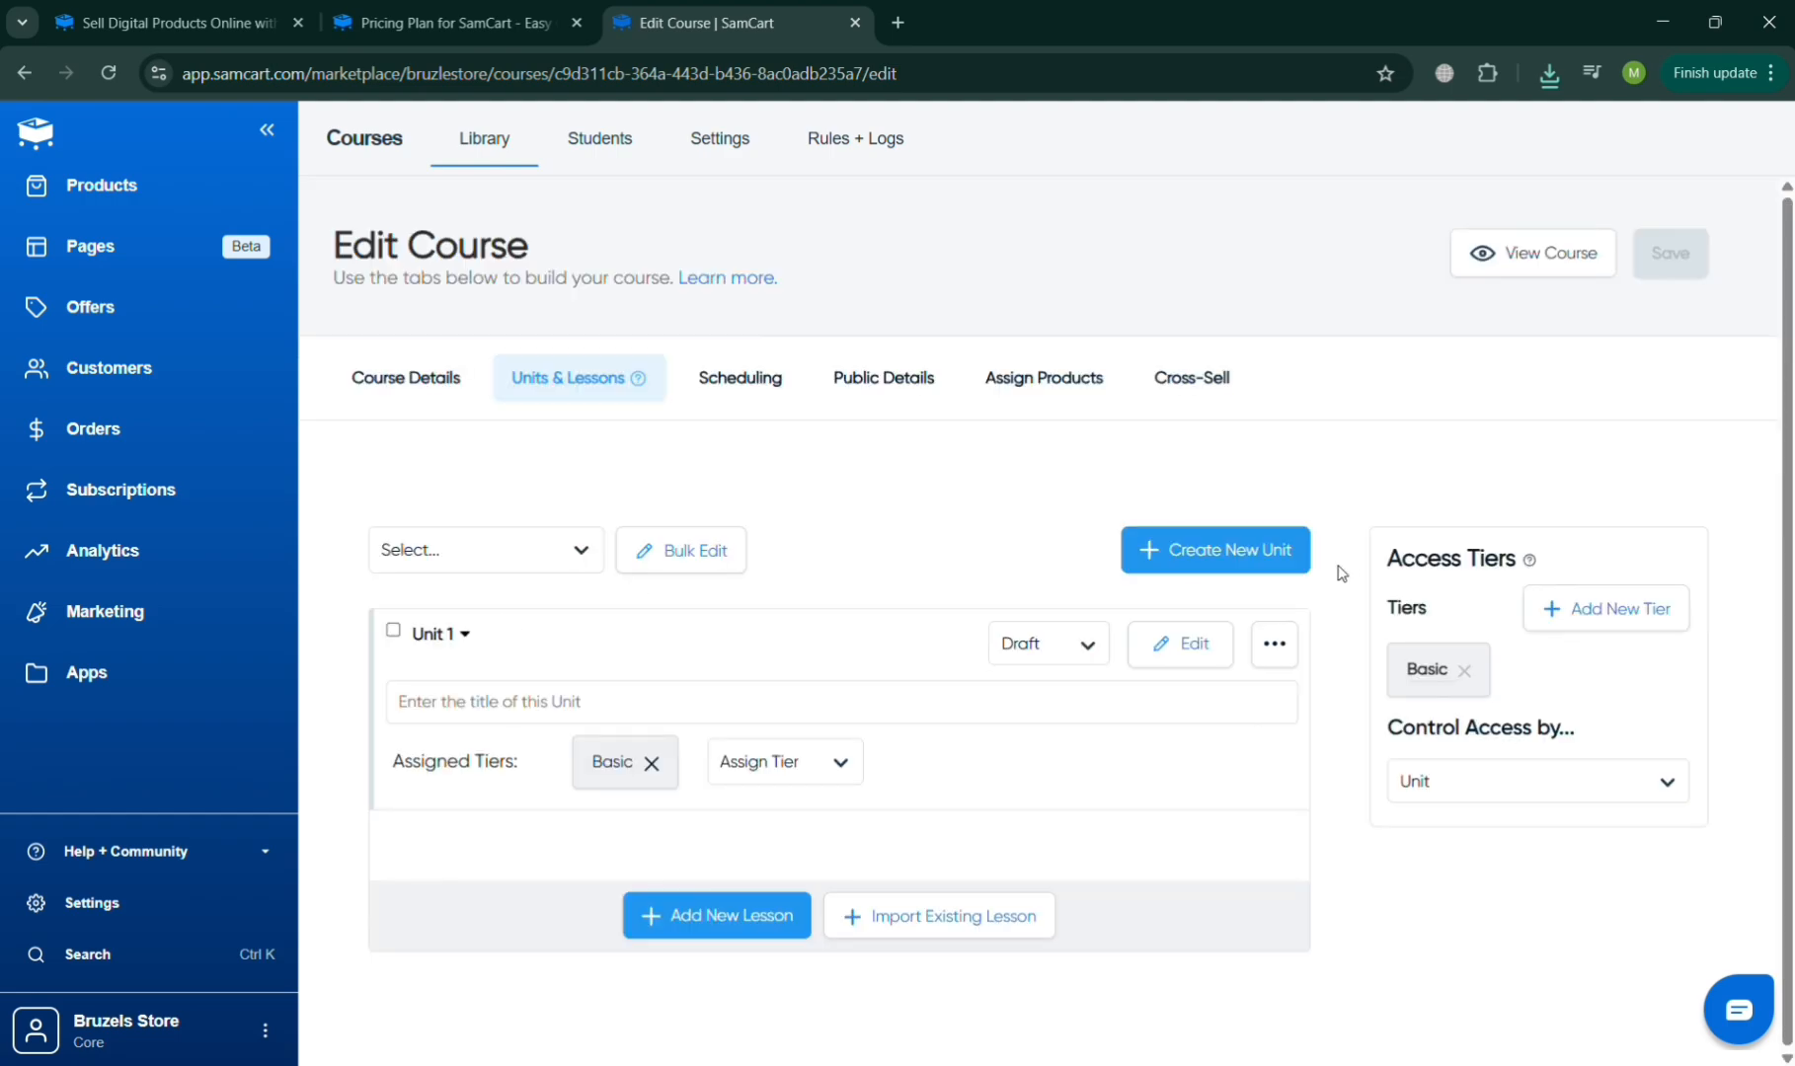
click(1279, 542)
scroll(725, 875, down, 2)
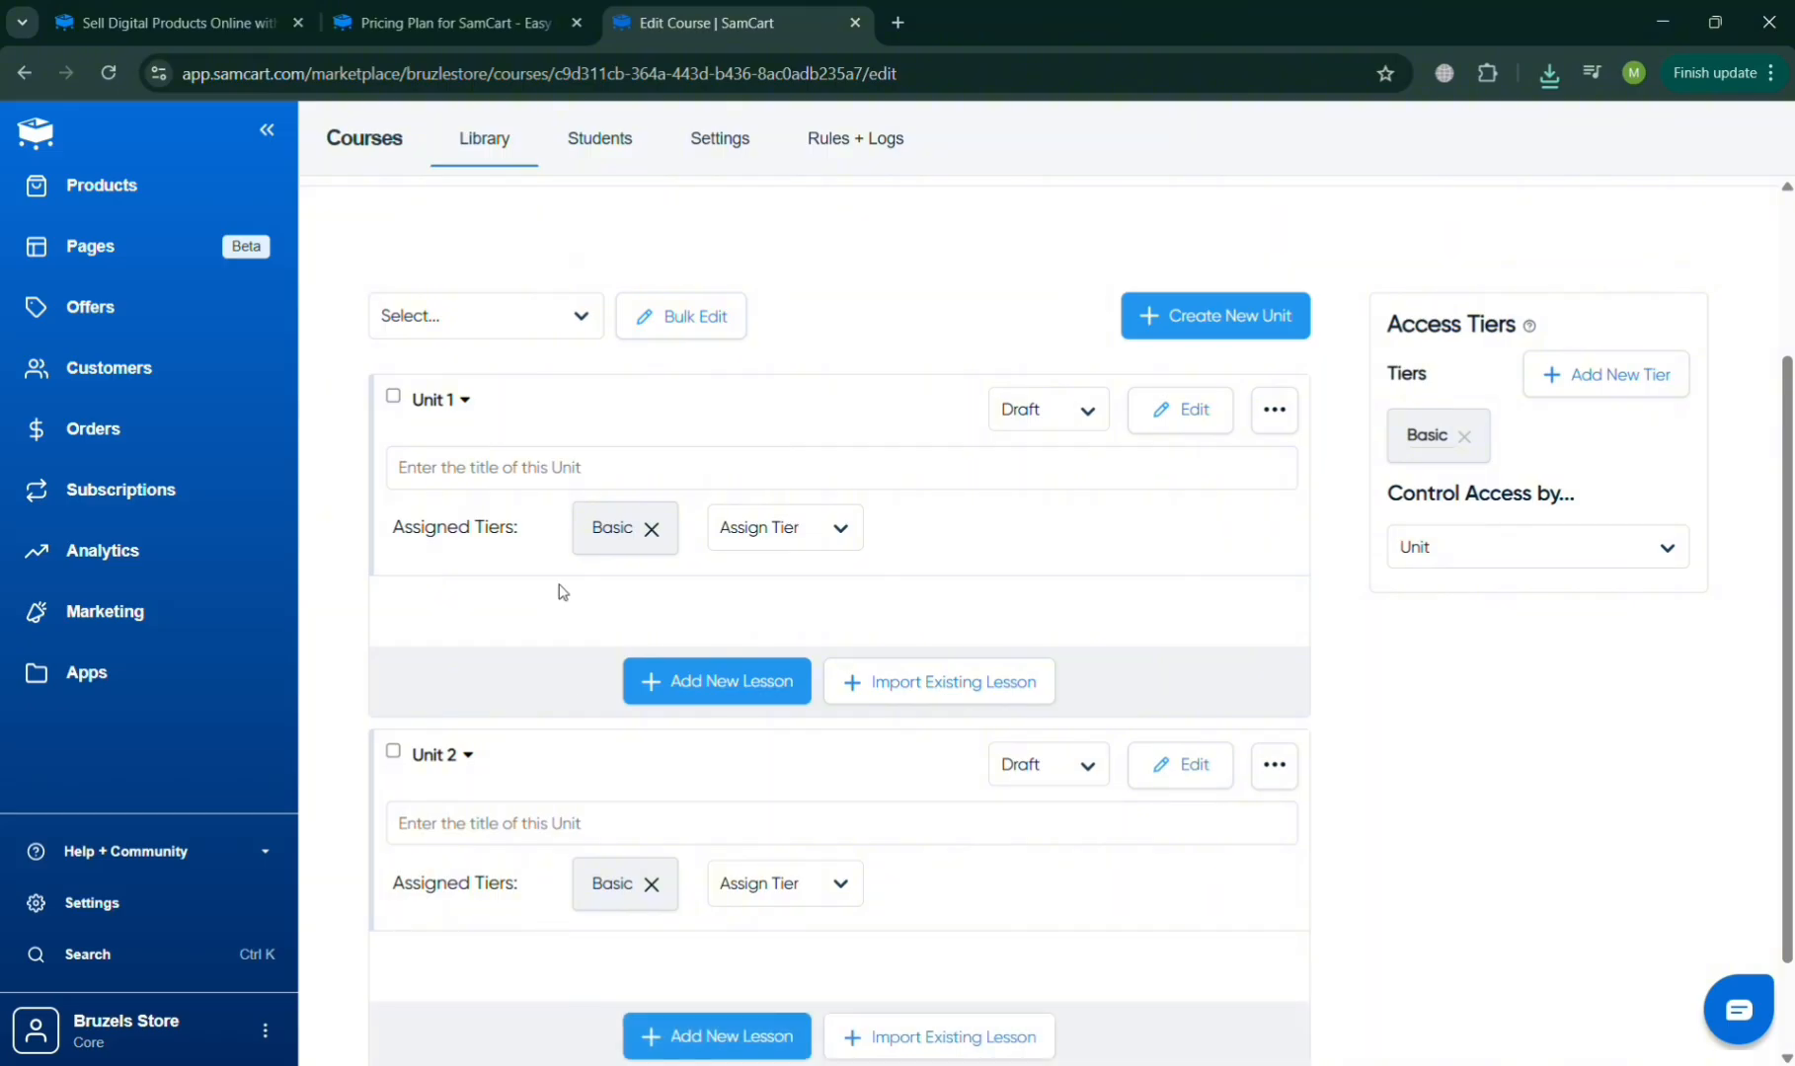
Step: Title Unit 1 "Basic Accounting process" and Unit 2 "Rules, Equation, and Terms"
click(583, 485)
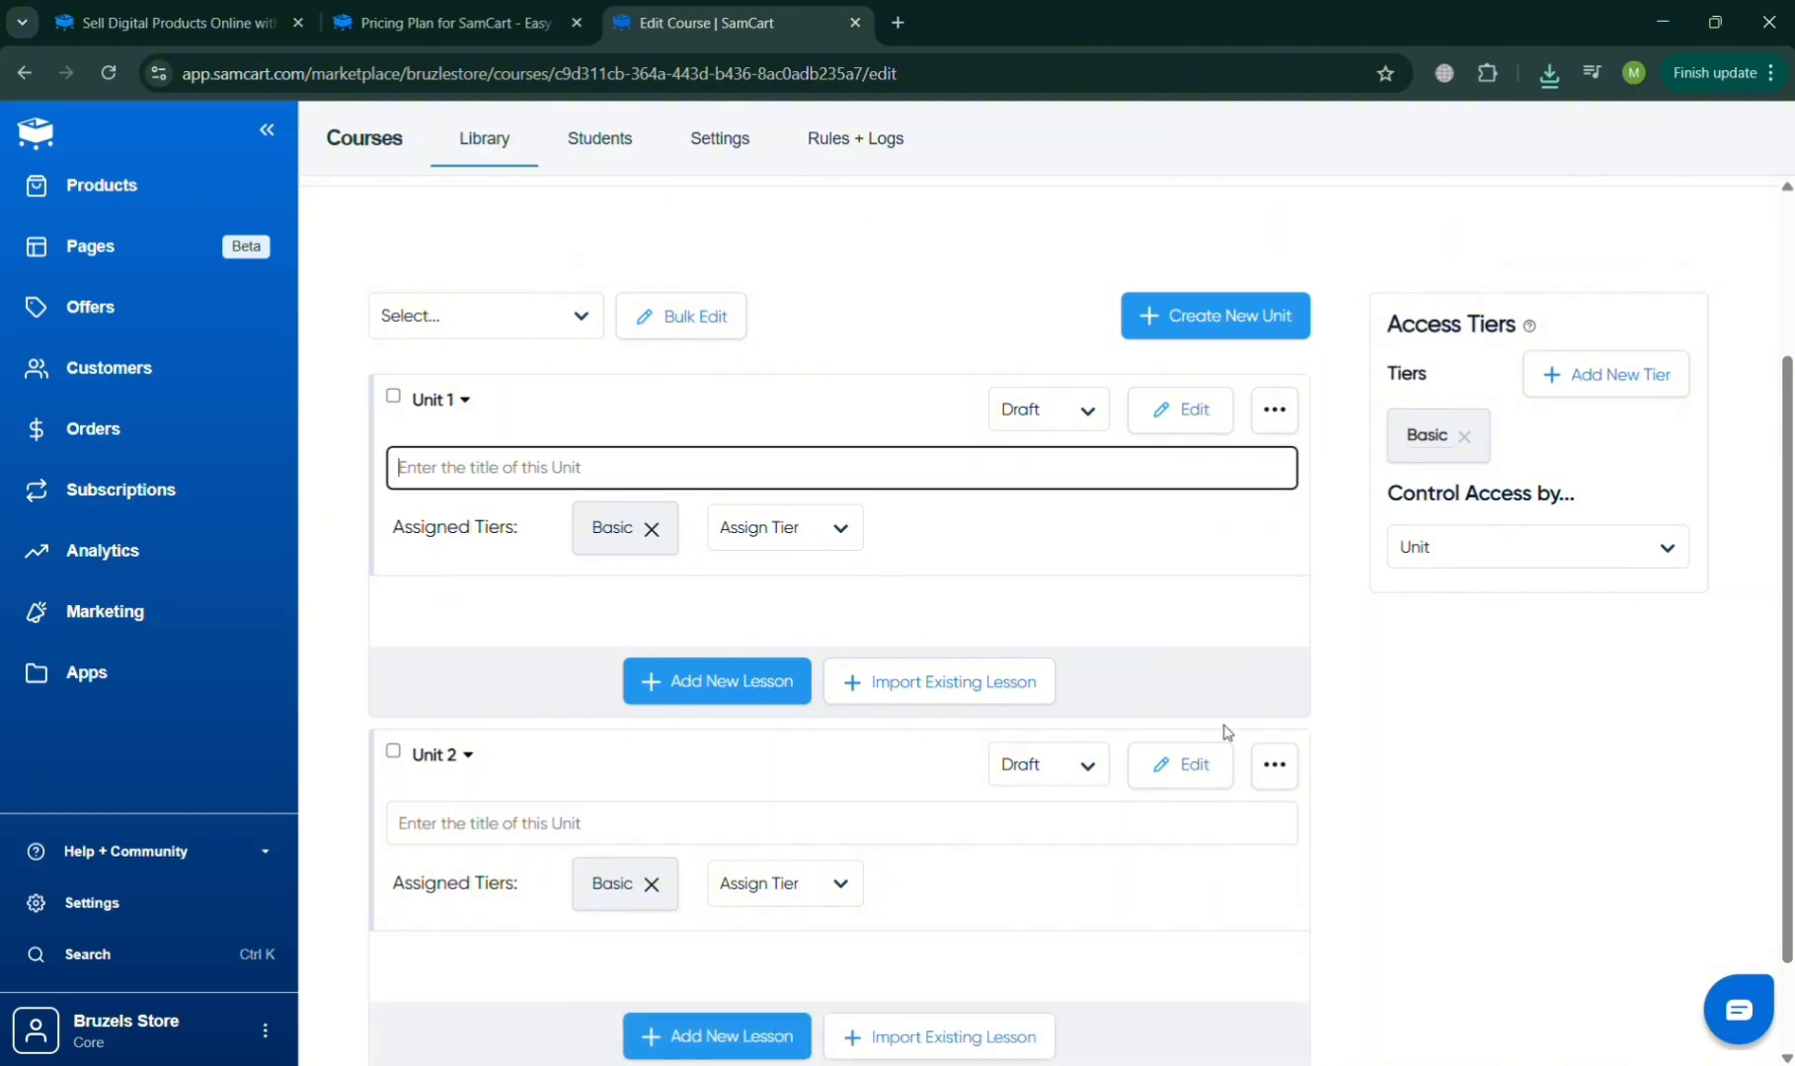
text(Basi)
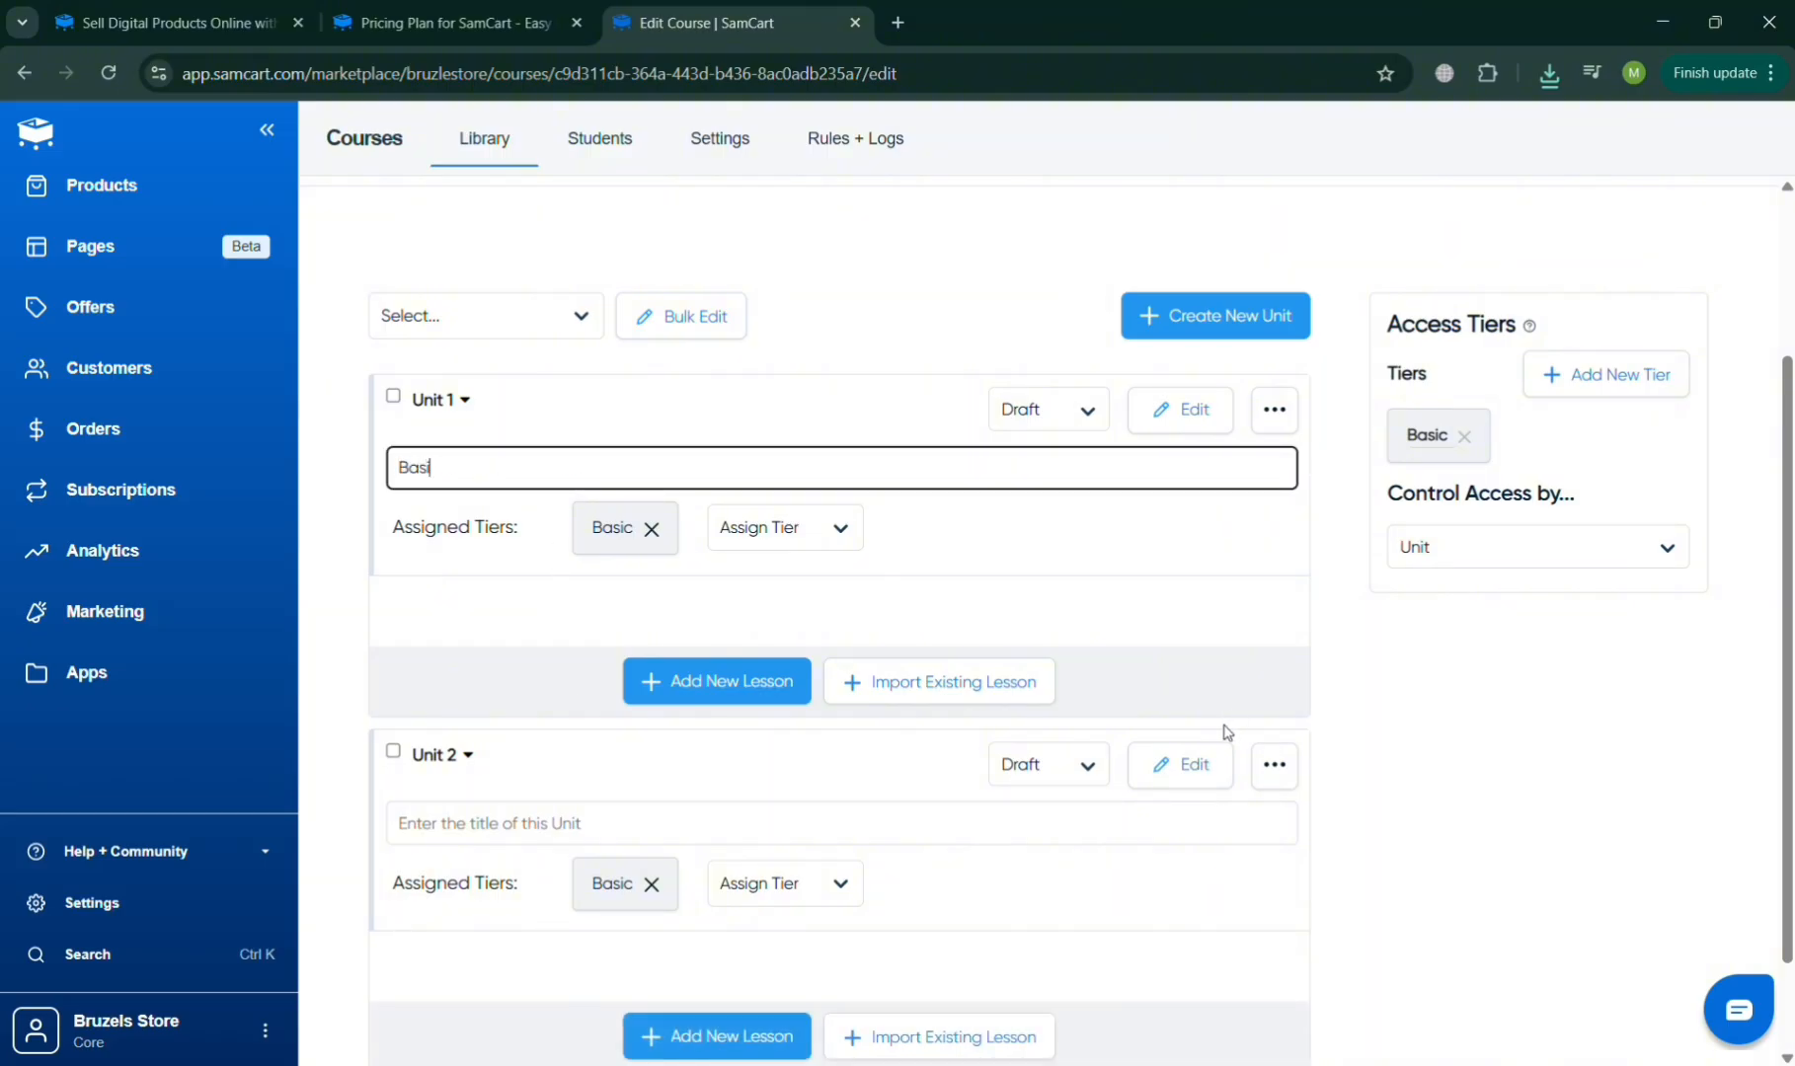
text(c Accounting process)
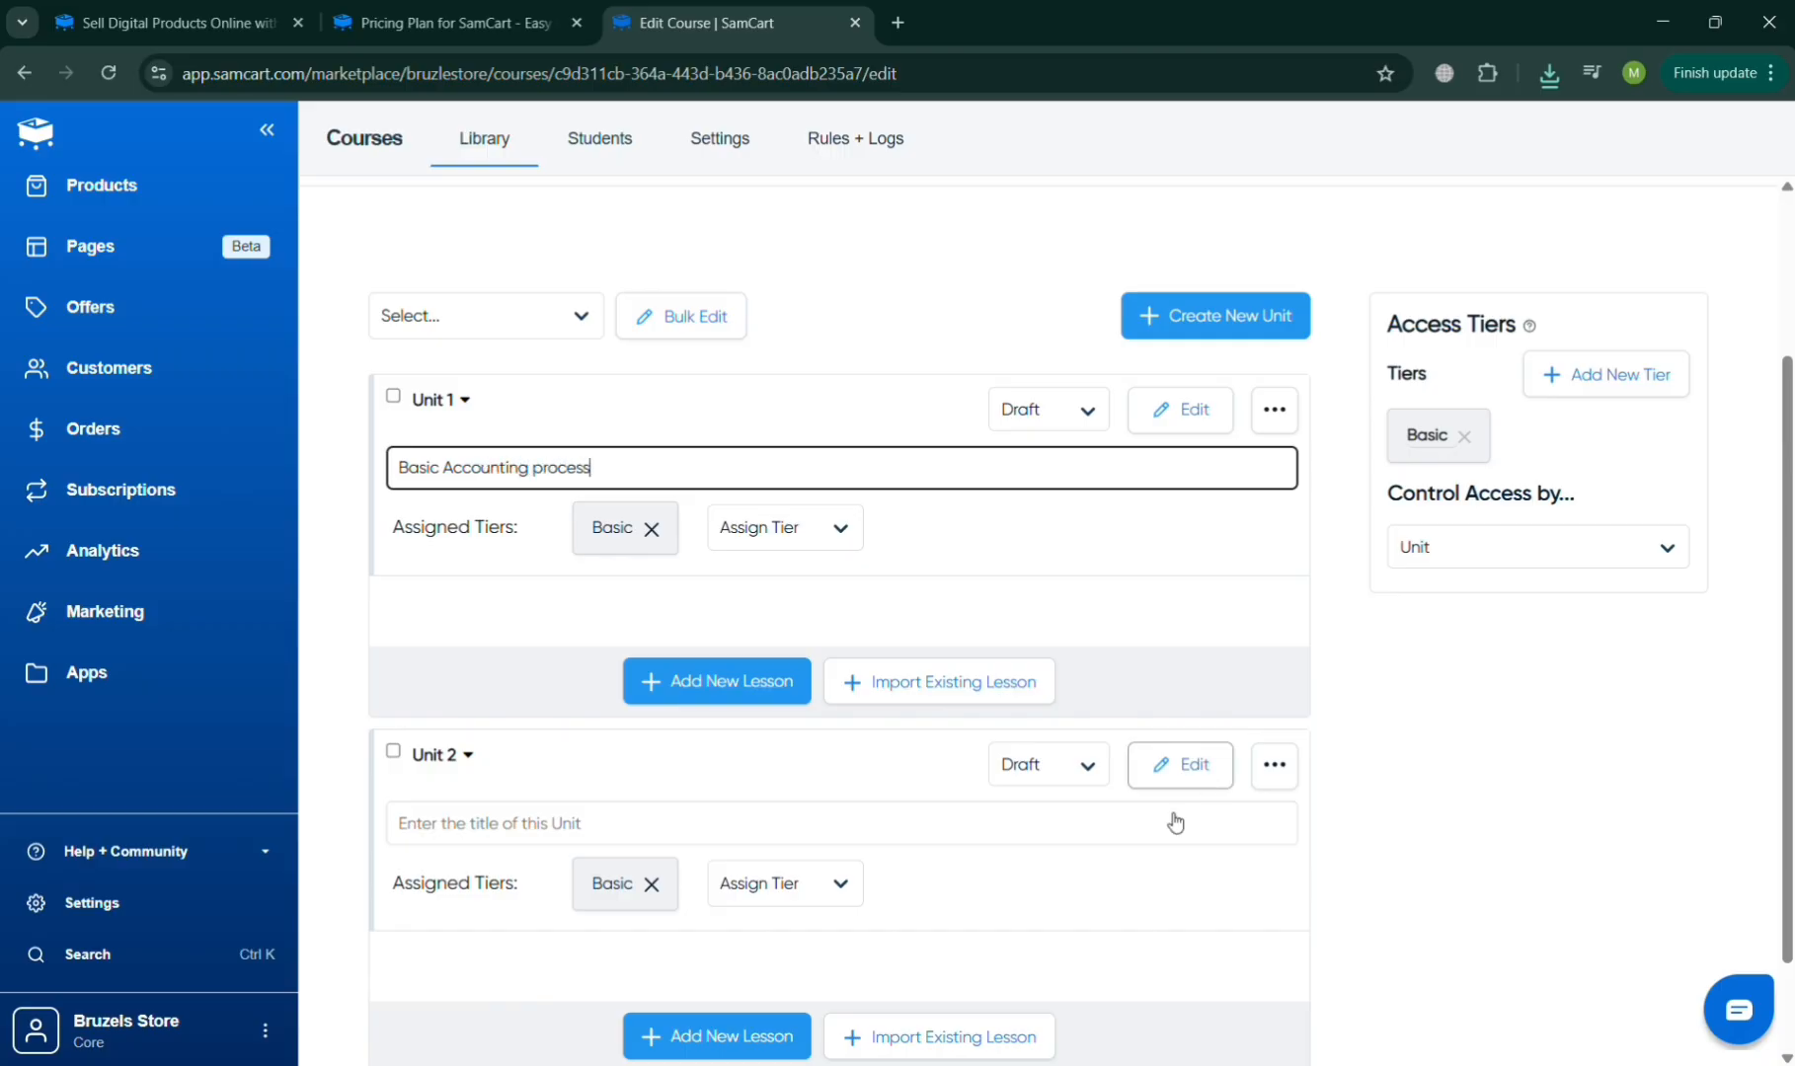
click(503, 823)
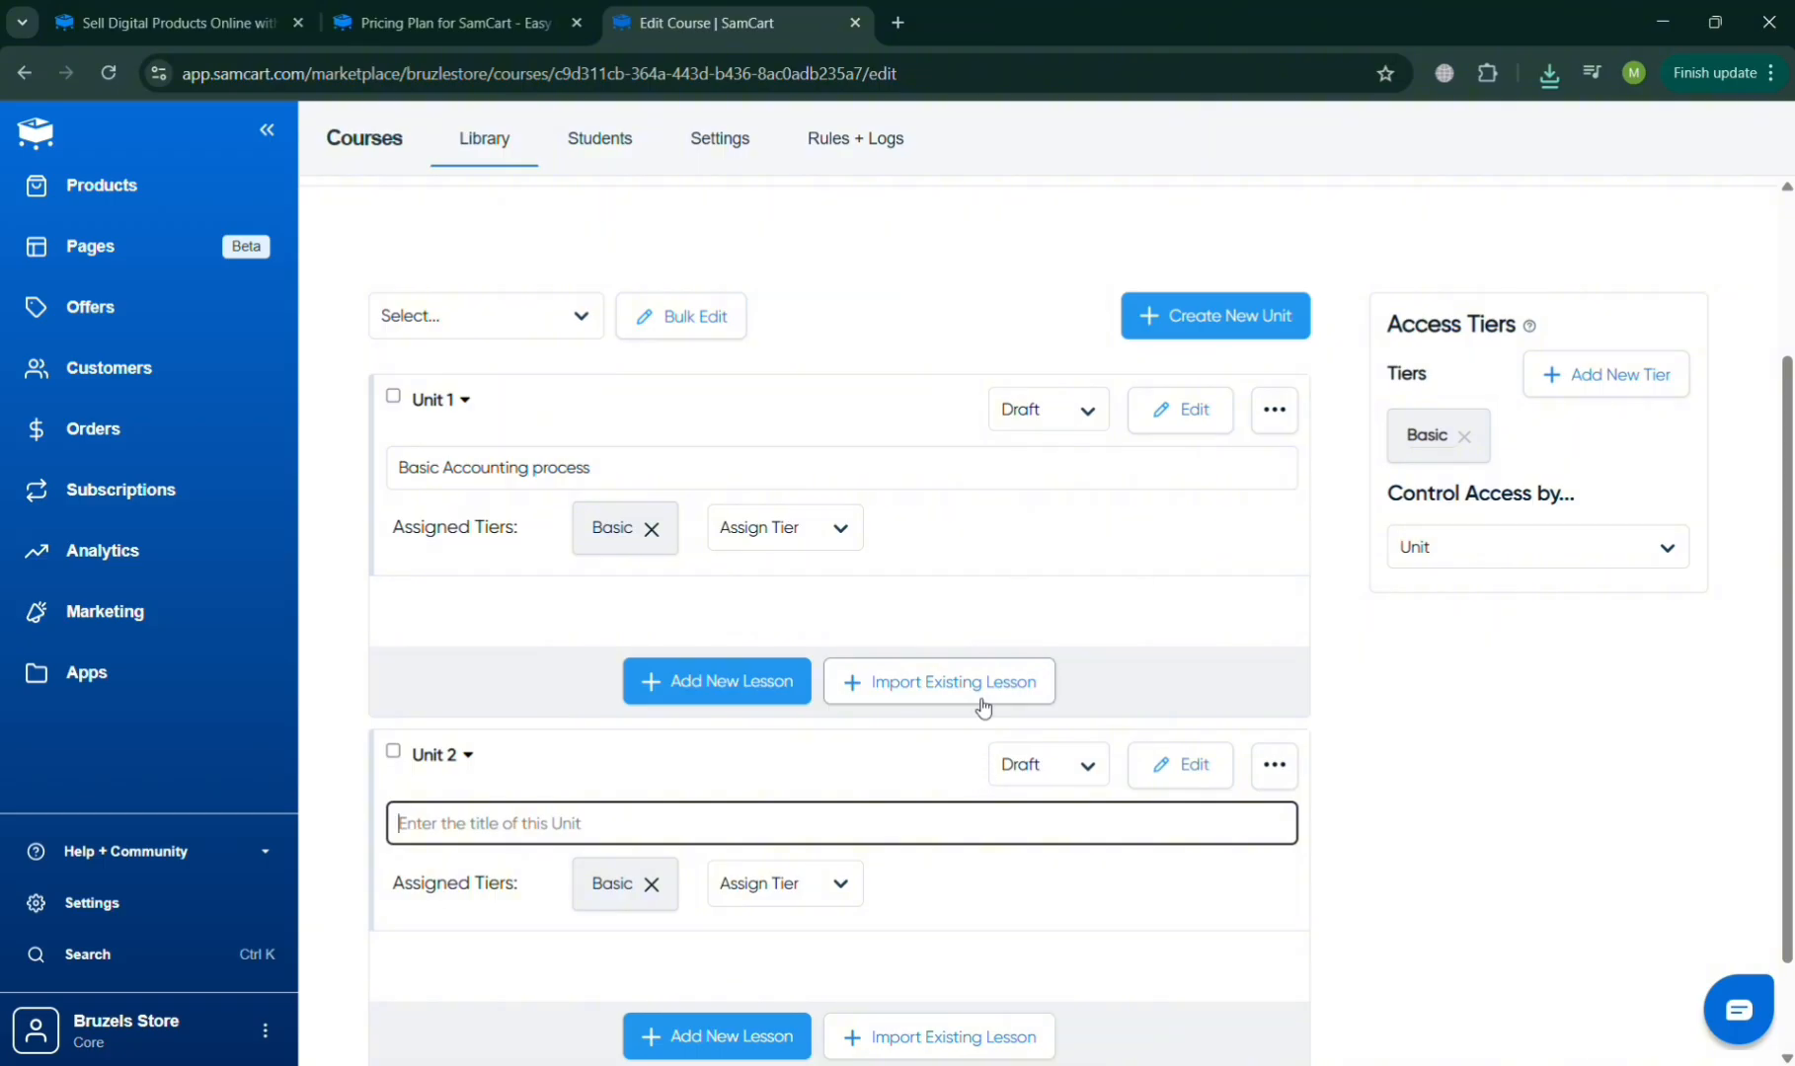
text(Rules, Equa)
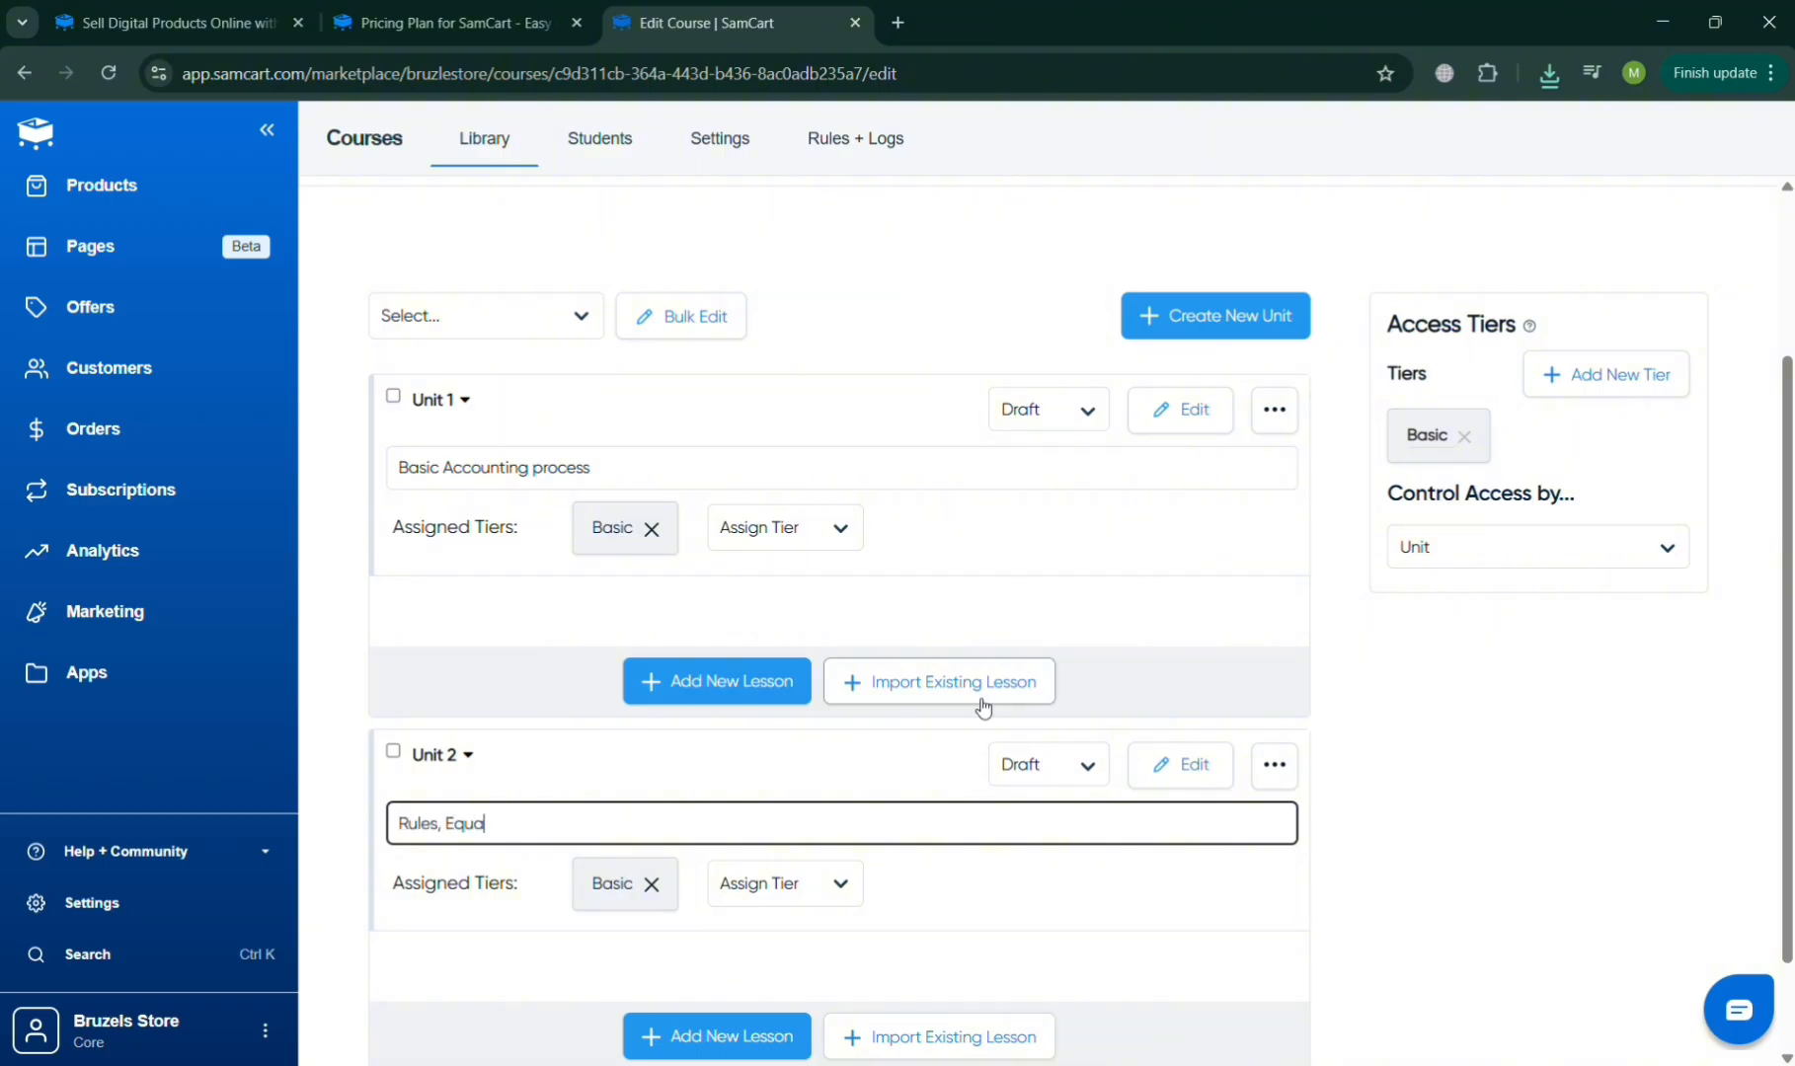
text(tion, and Terms)
scroll(982, 705, up, 3)
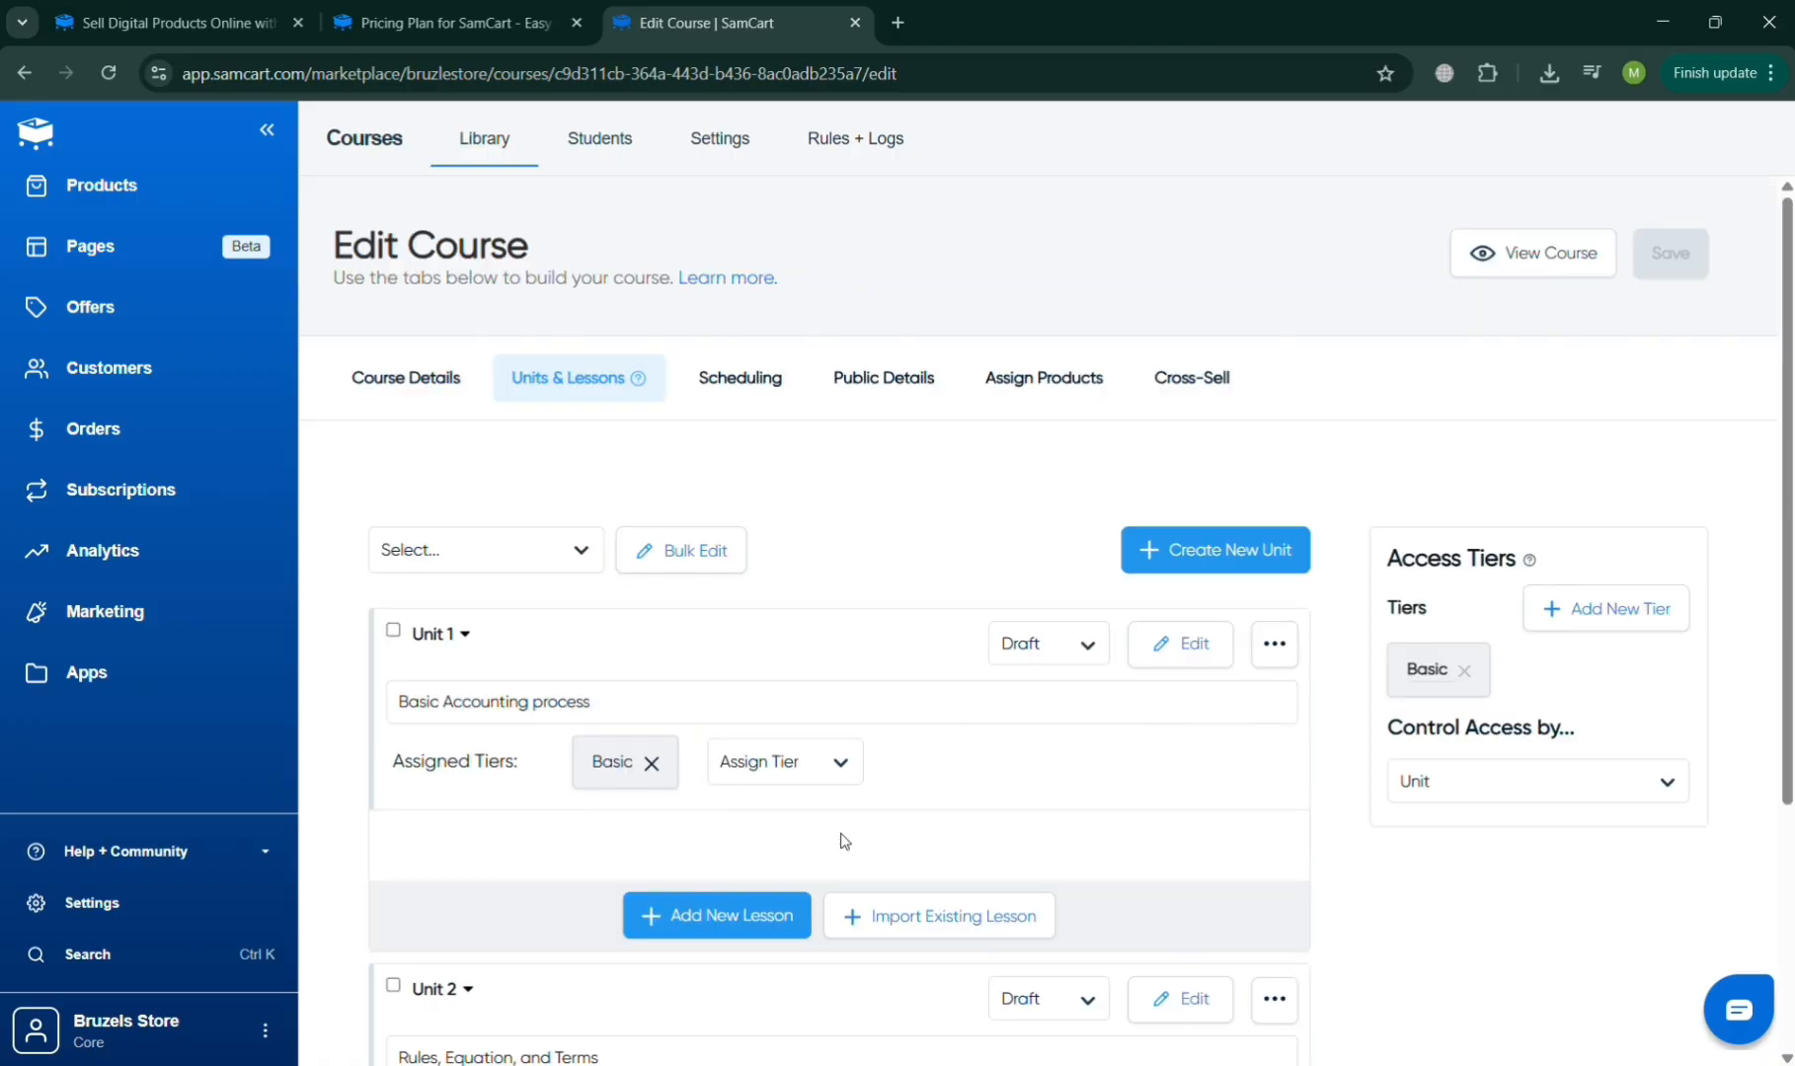
Step: Add a first lesson to Unit 1 and title it "Accounting Glossary"
click(1273, 643)
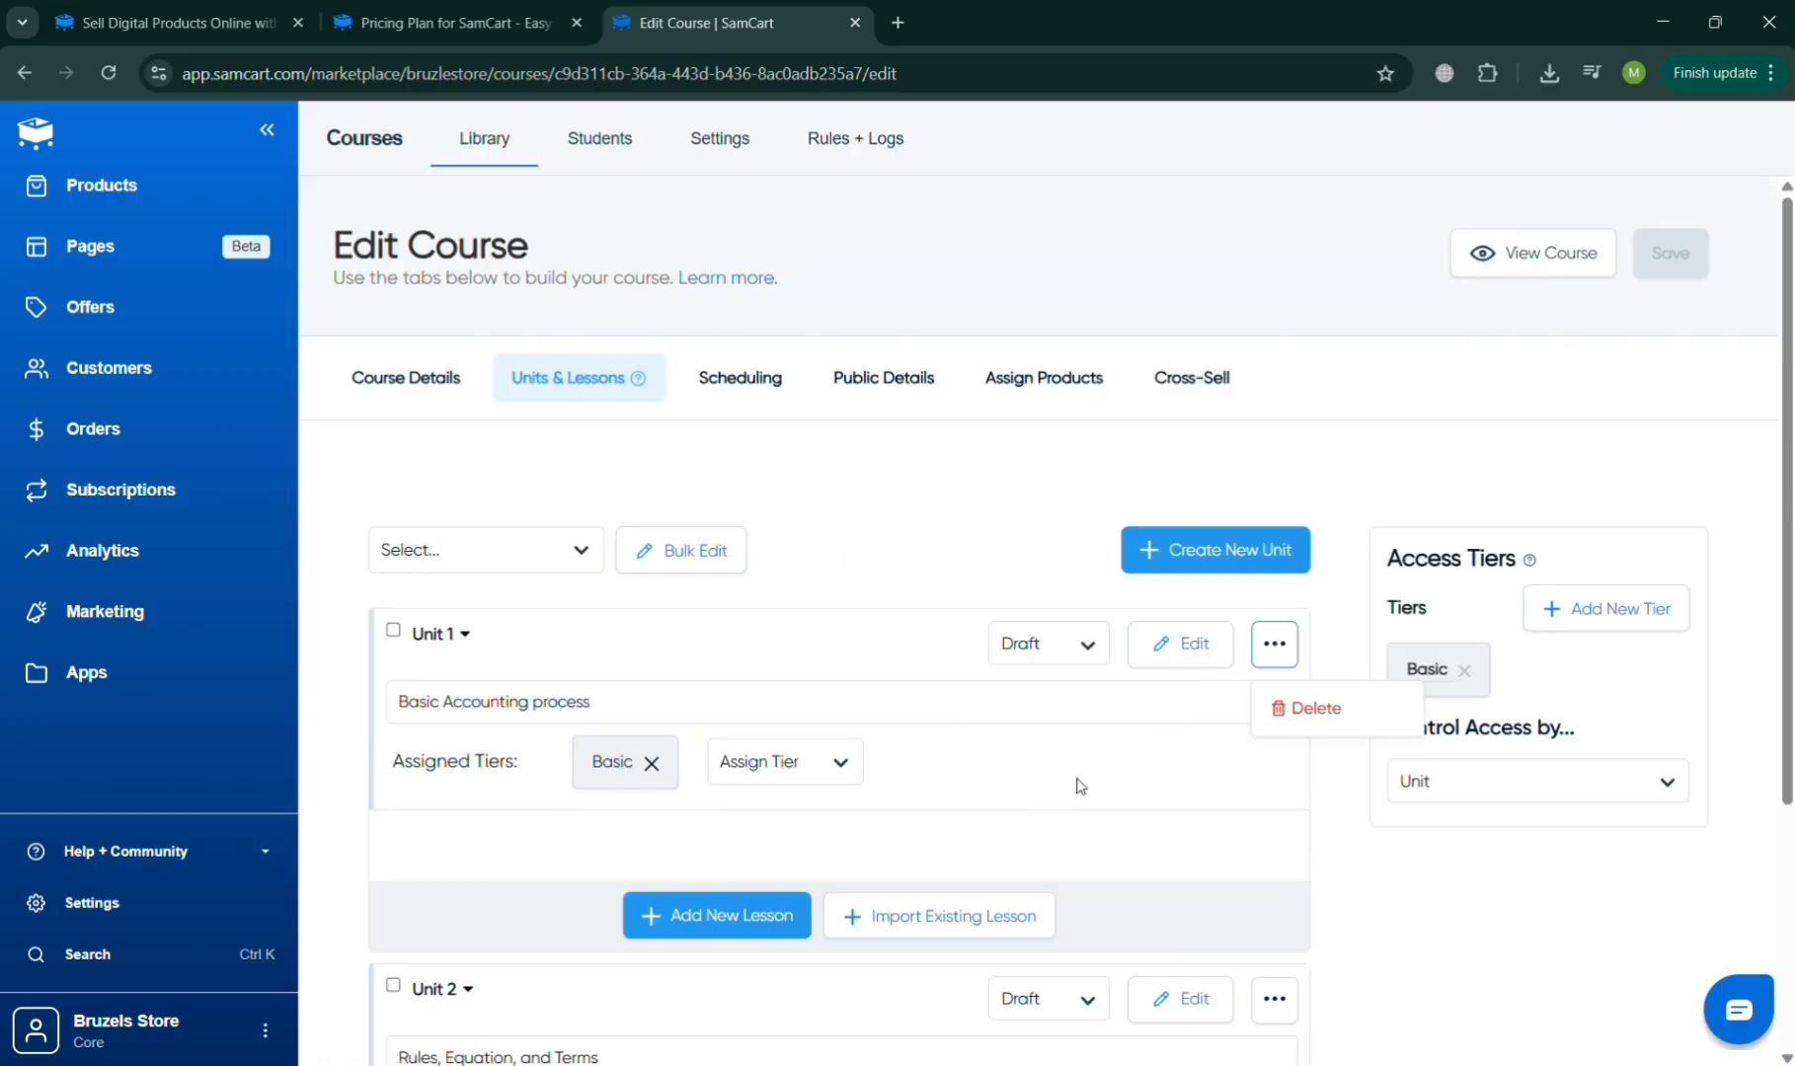
click(796, 908)
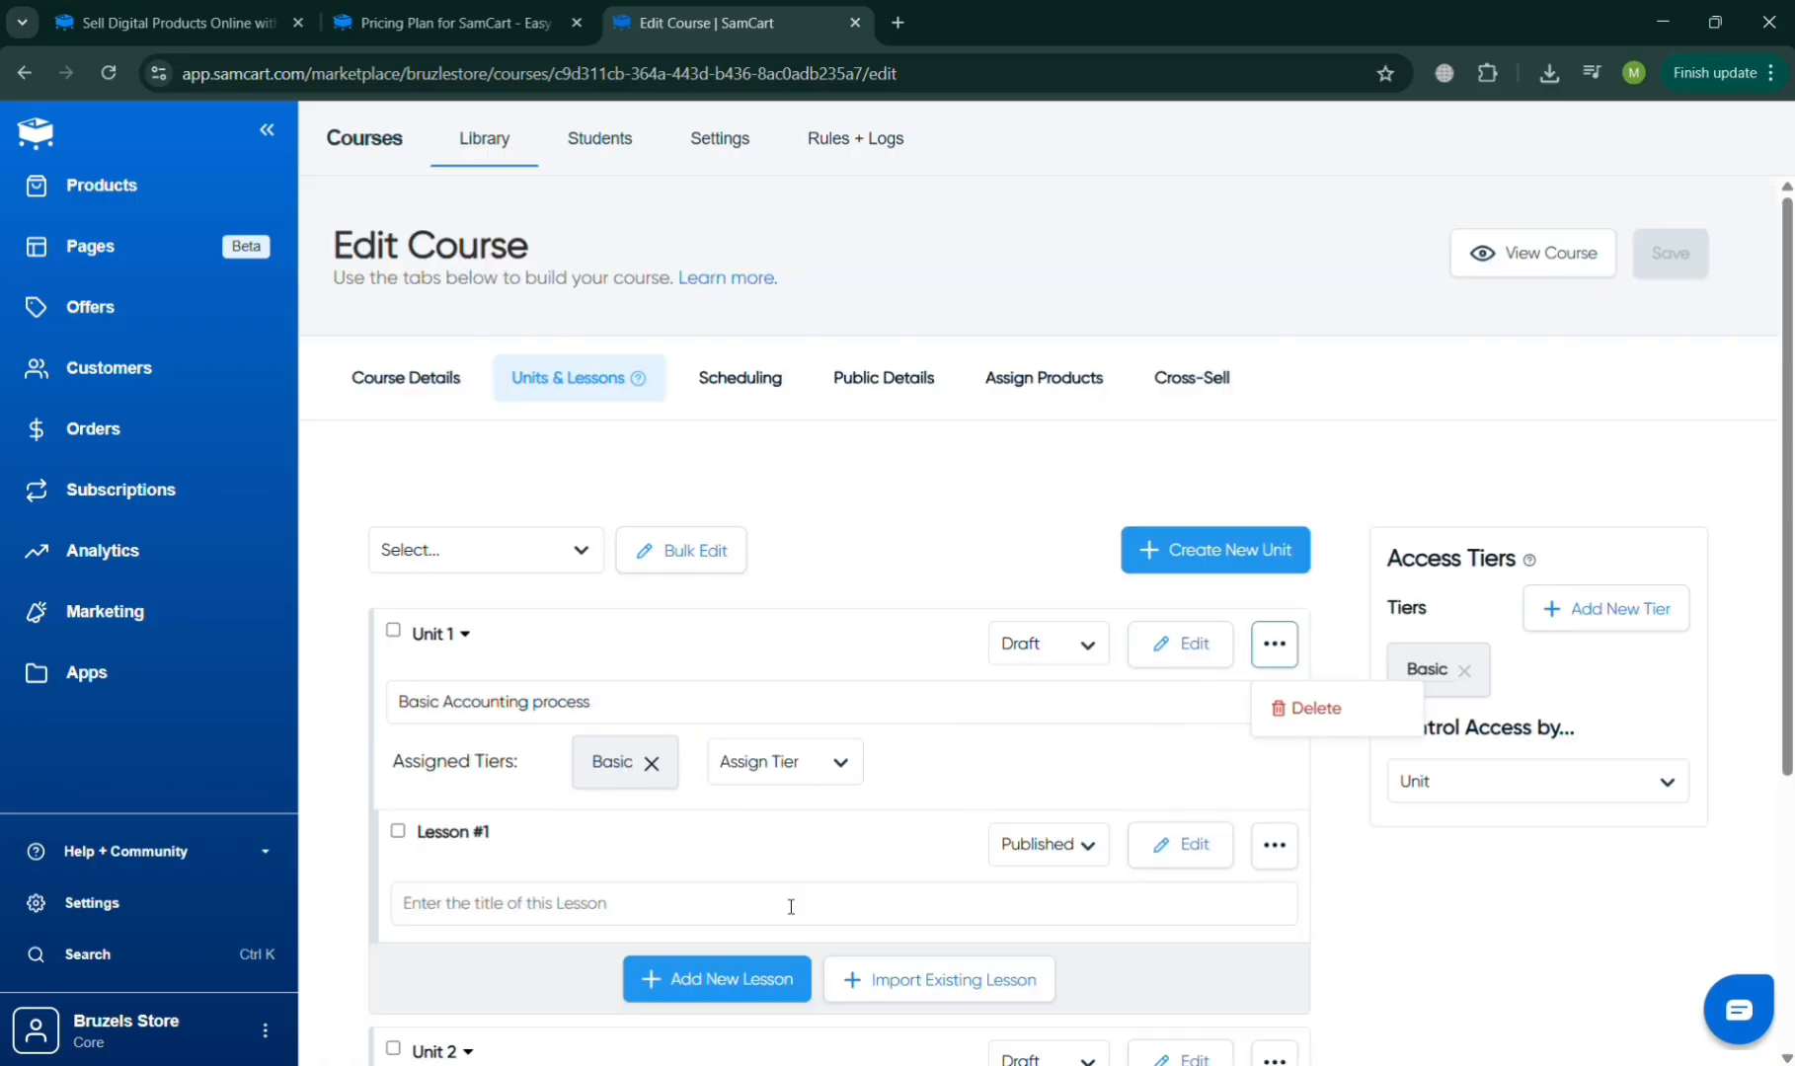
click(506, 913)
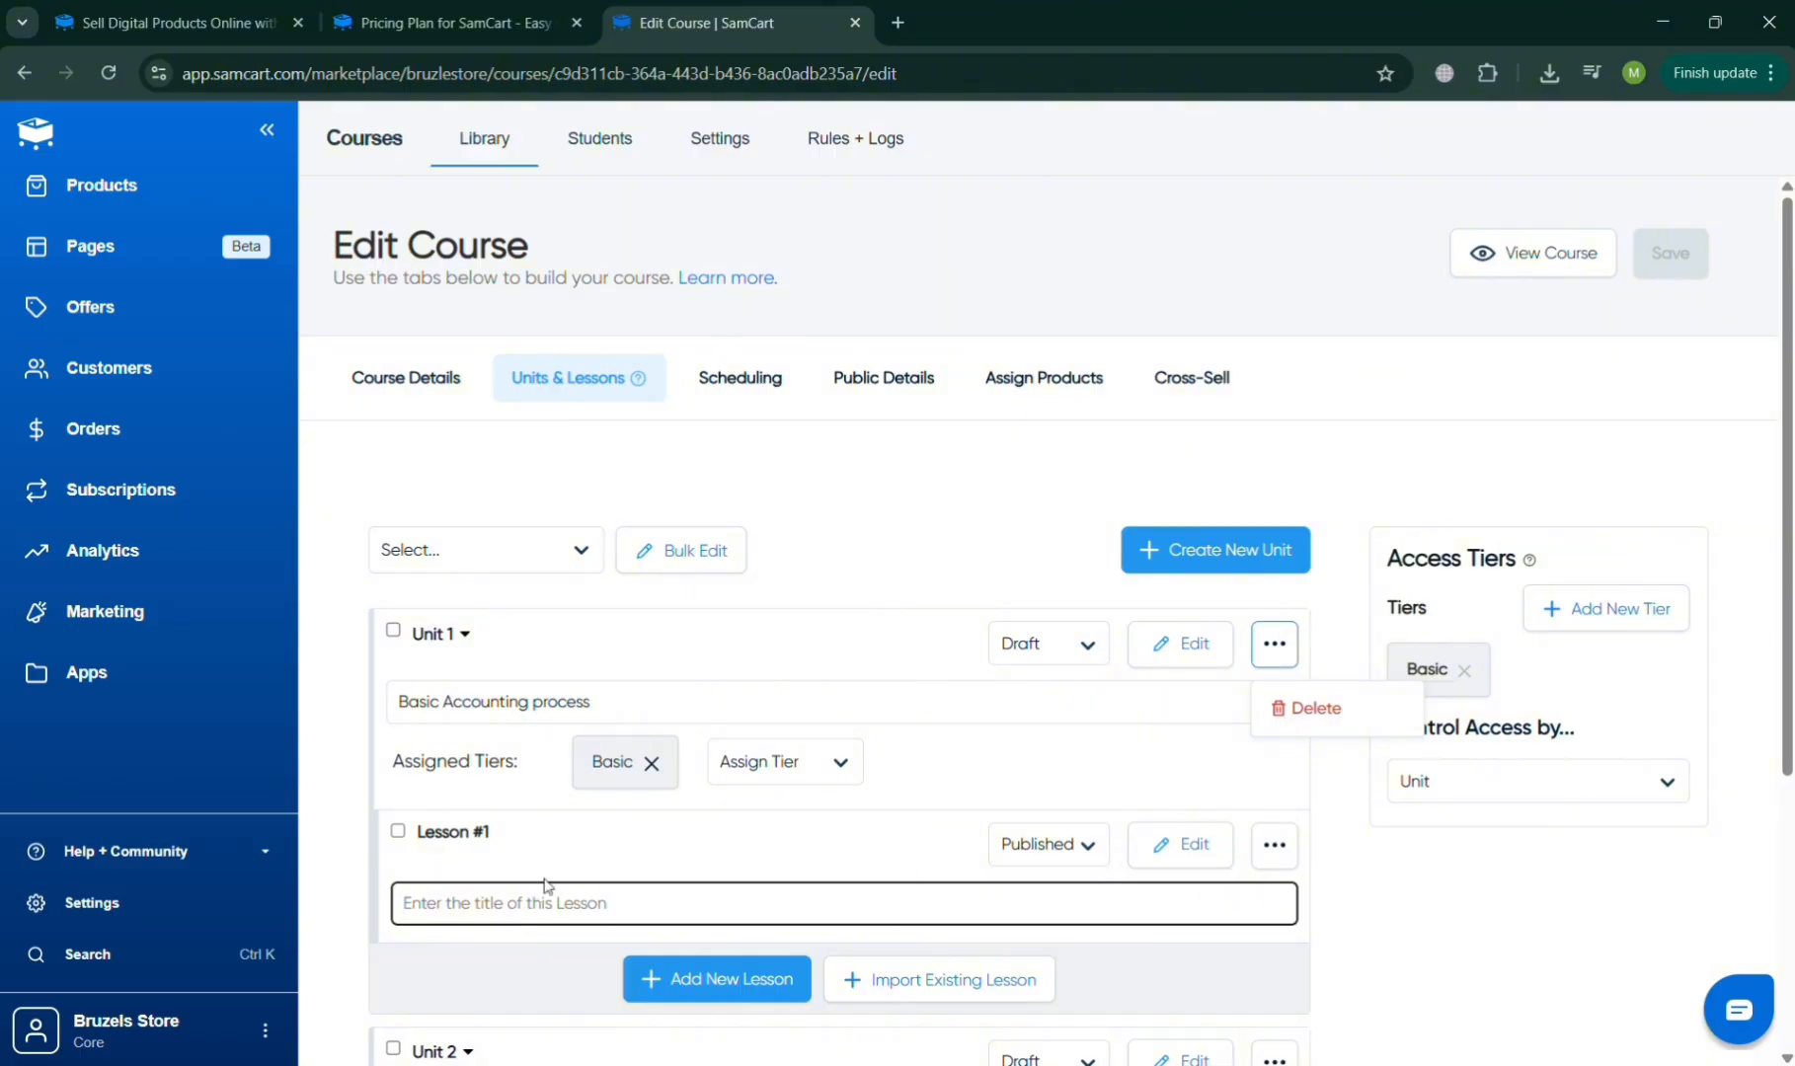
text(Accounting Glossary)
Step: Add a second lesson to Unit 1 and title it "Accounting Background"
click(711, 981)
scroll(548, 935, down, 1)
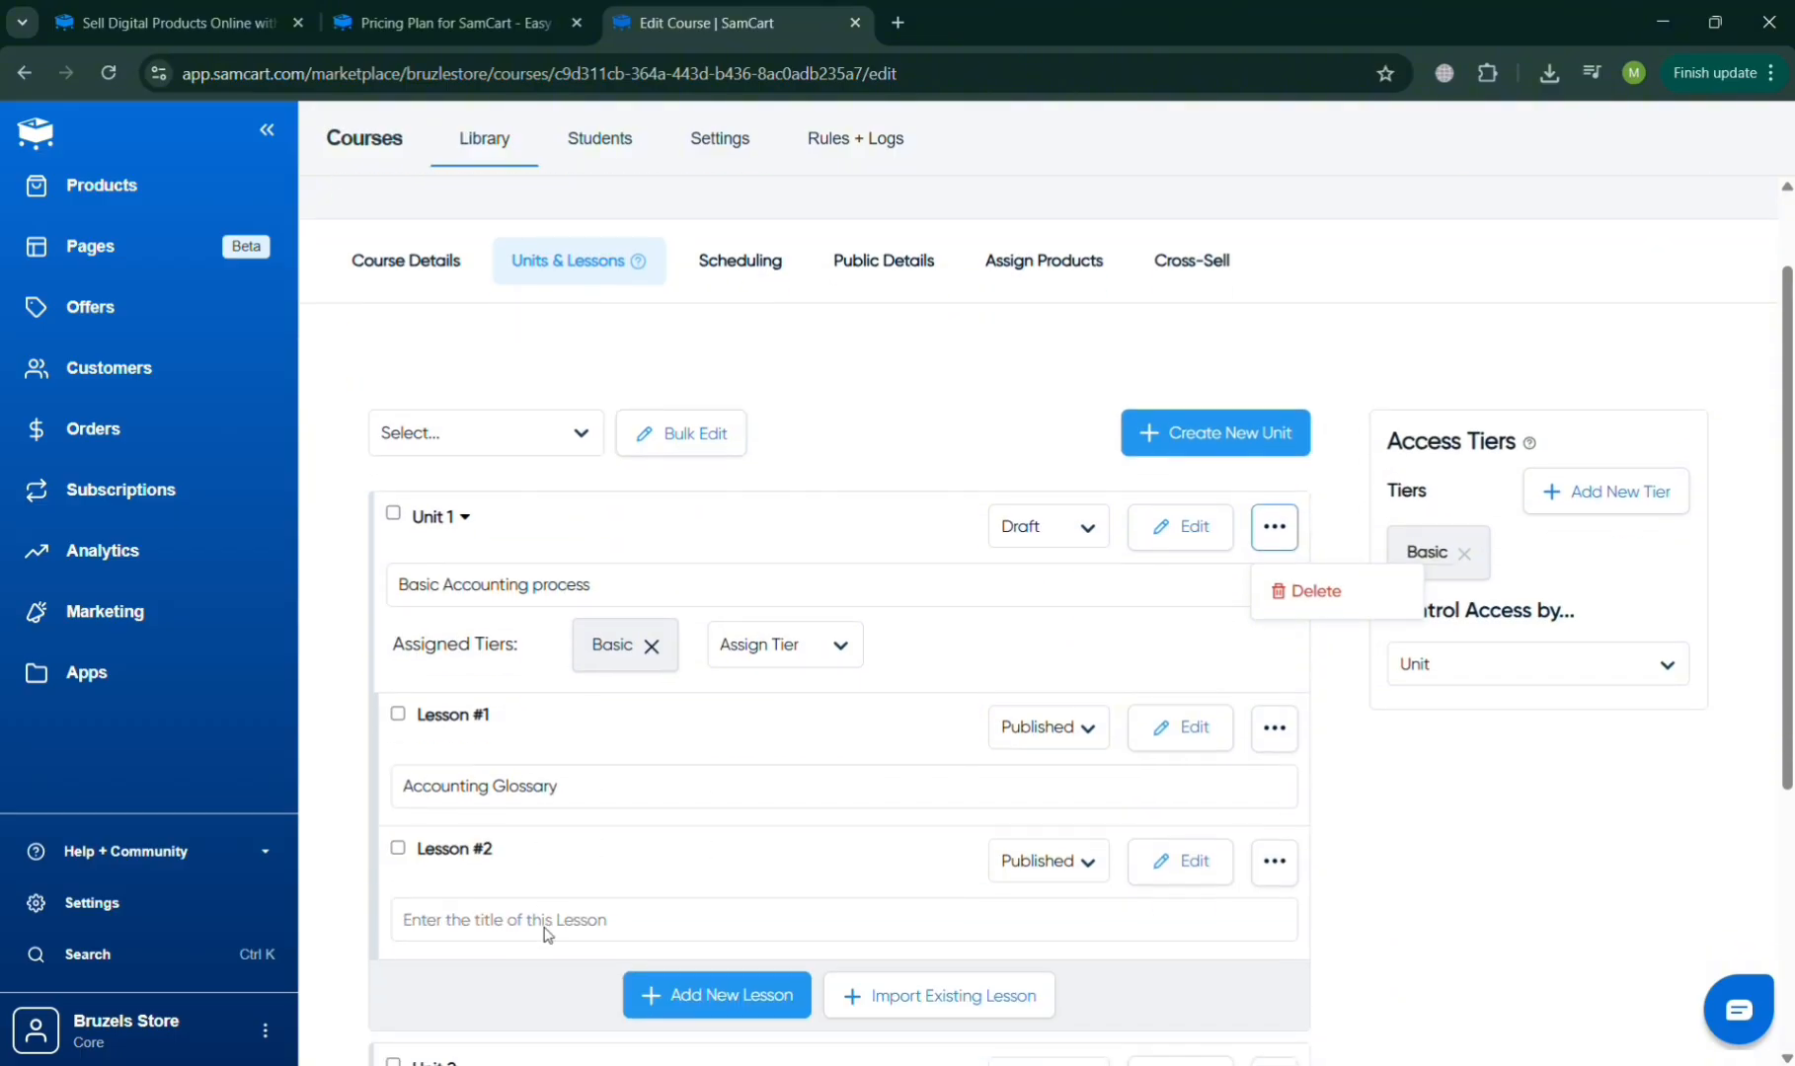
click(548, 935)
text(Accou)
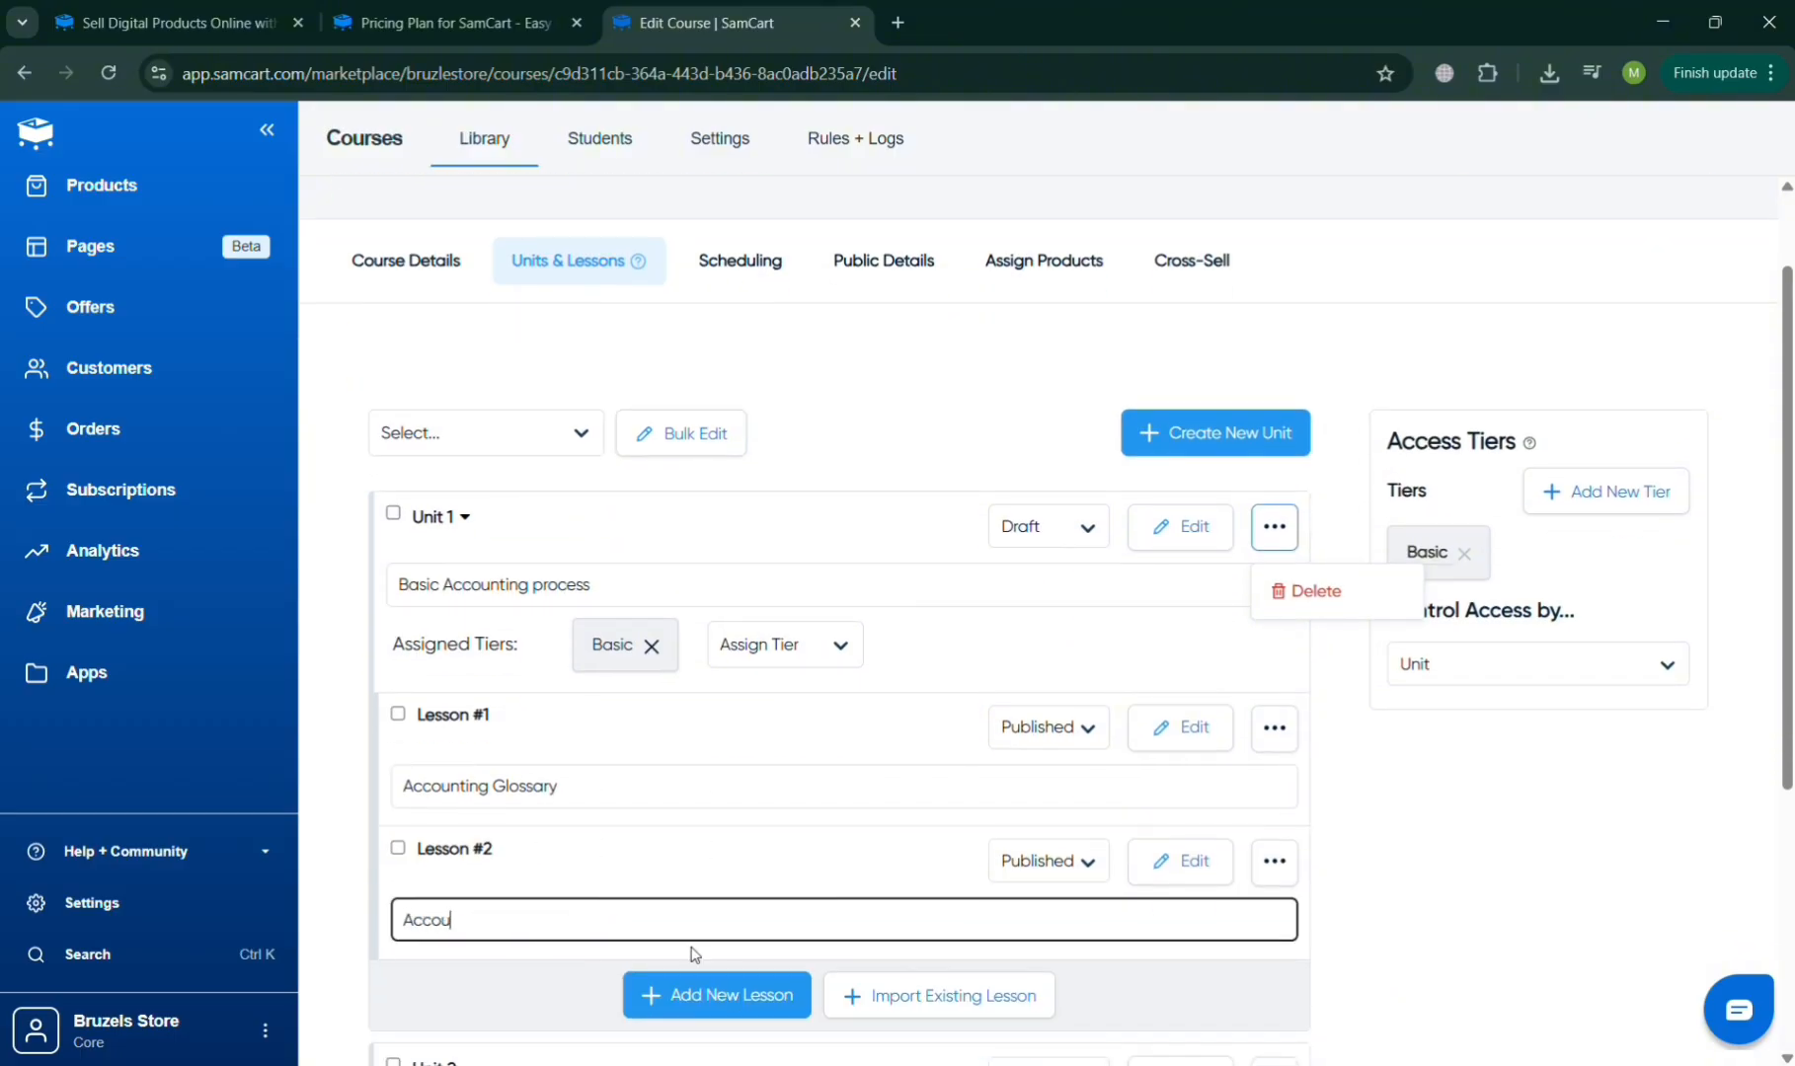
text(nting Bockground)
click(1450, 1031)
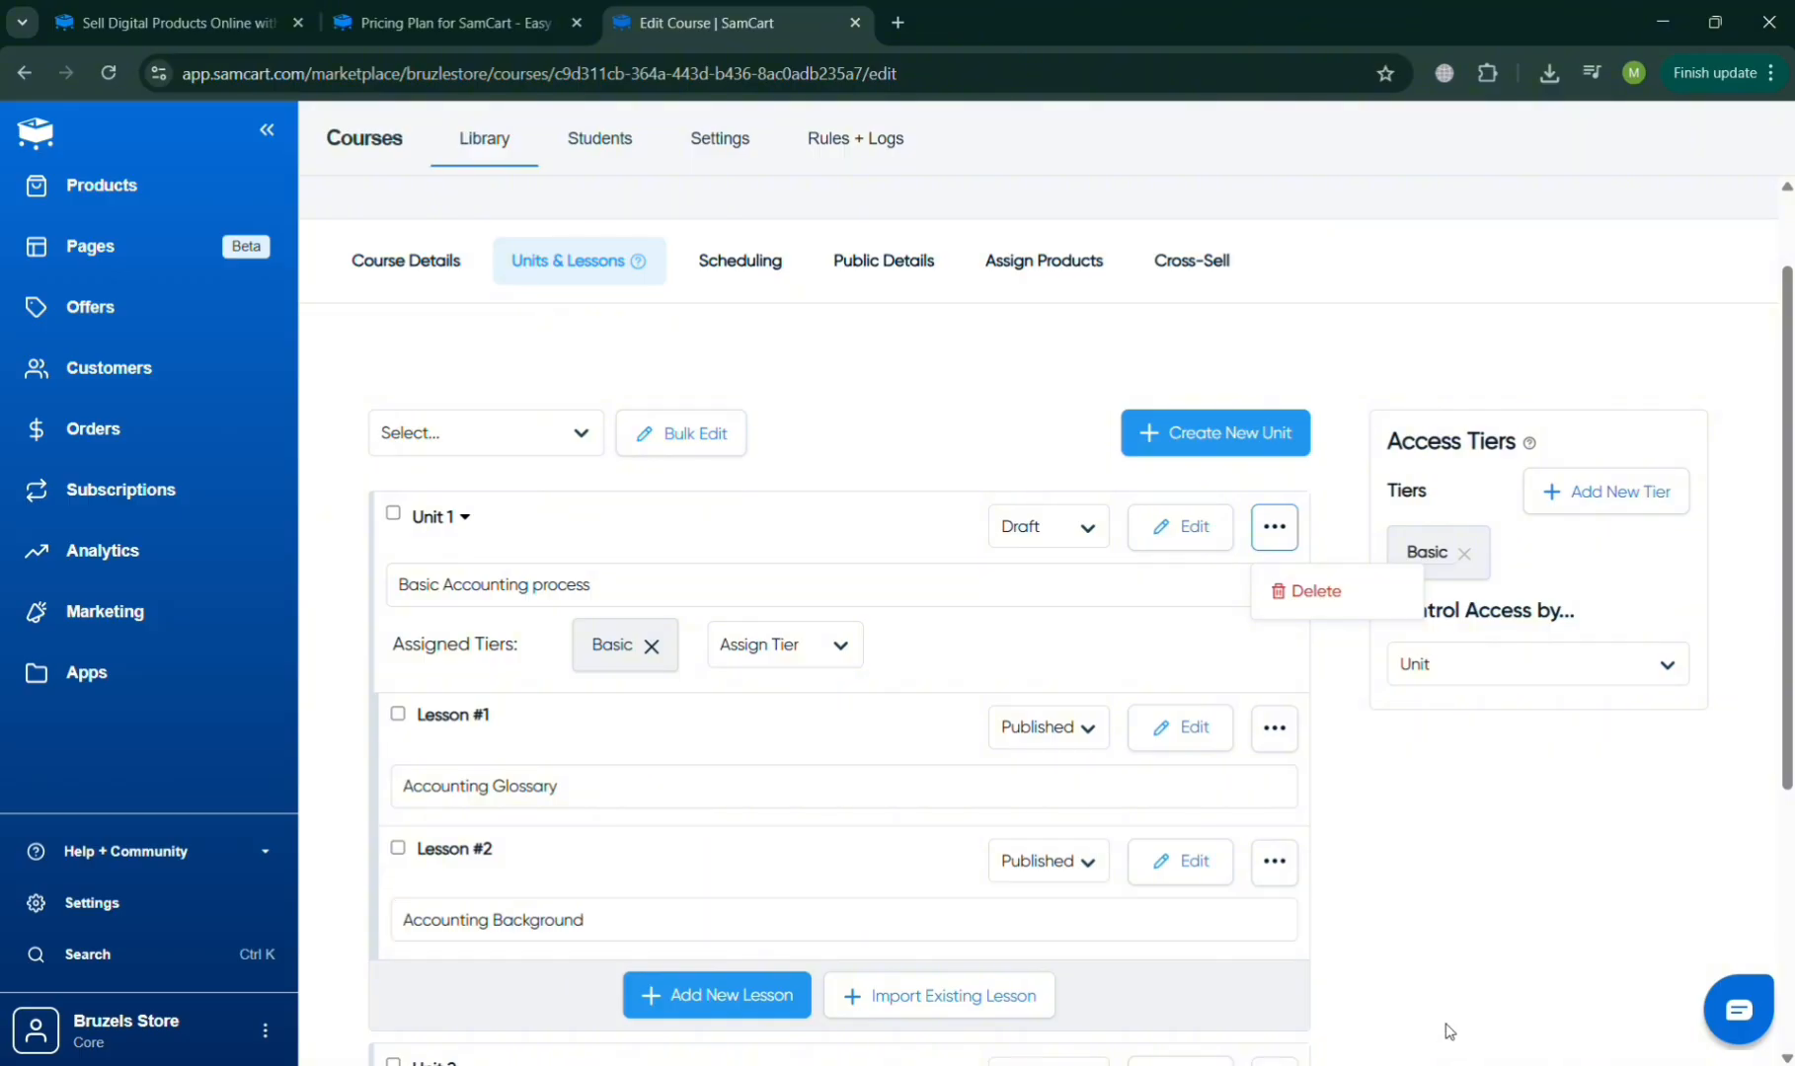
Step: Add a first lesson to Unit 2 and title it "Accounting Formula"
scroll(1303, 900, down, 4)
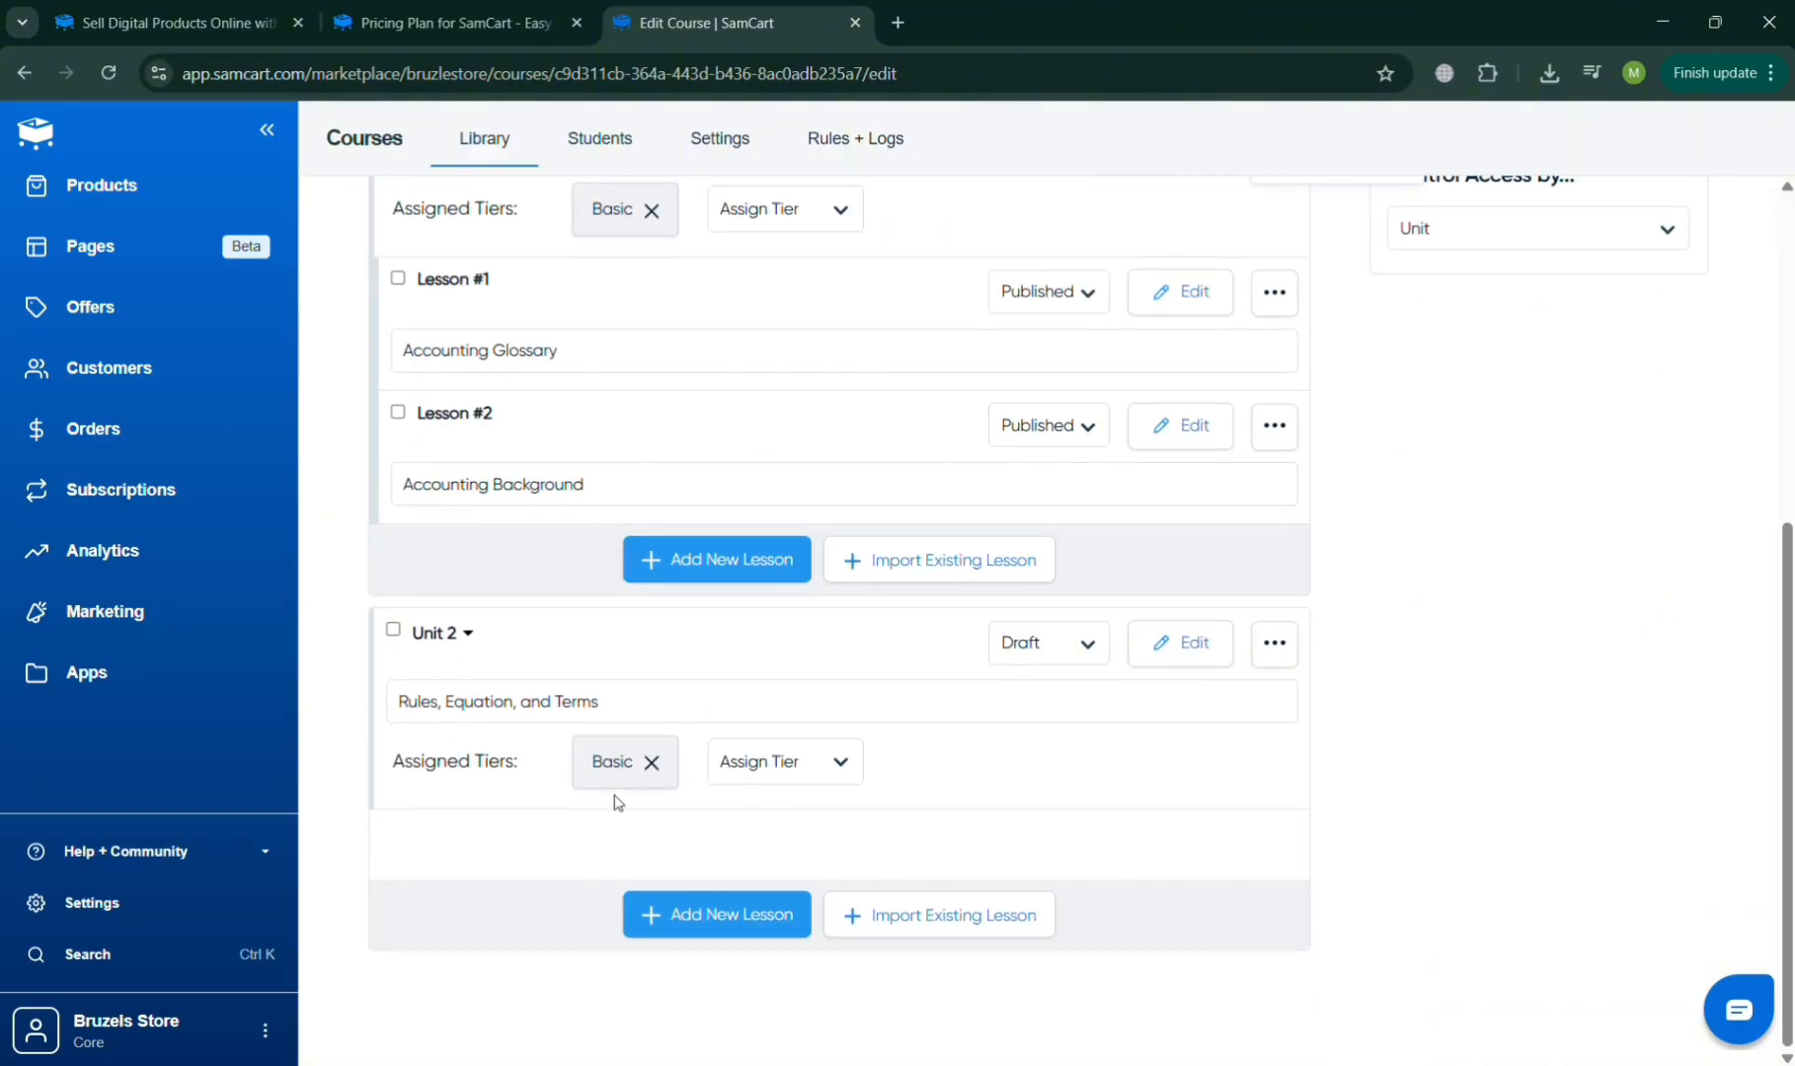
click(778, 928)
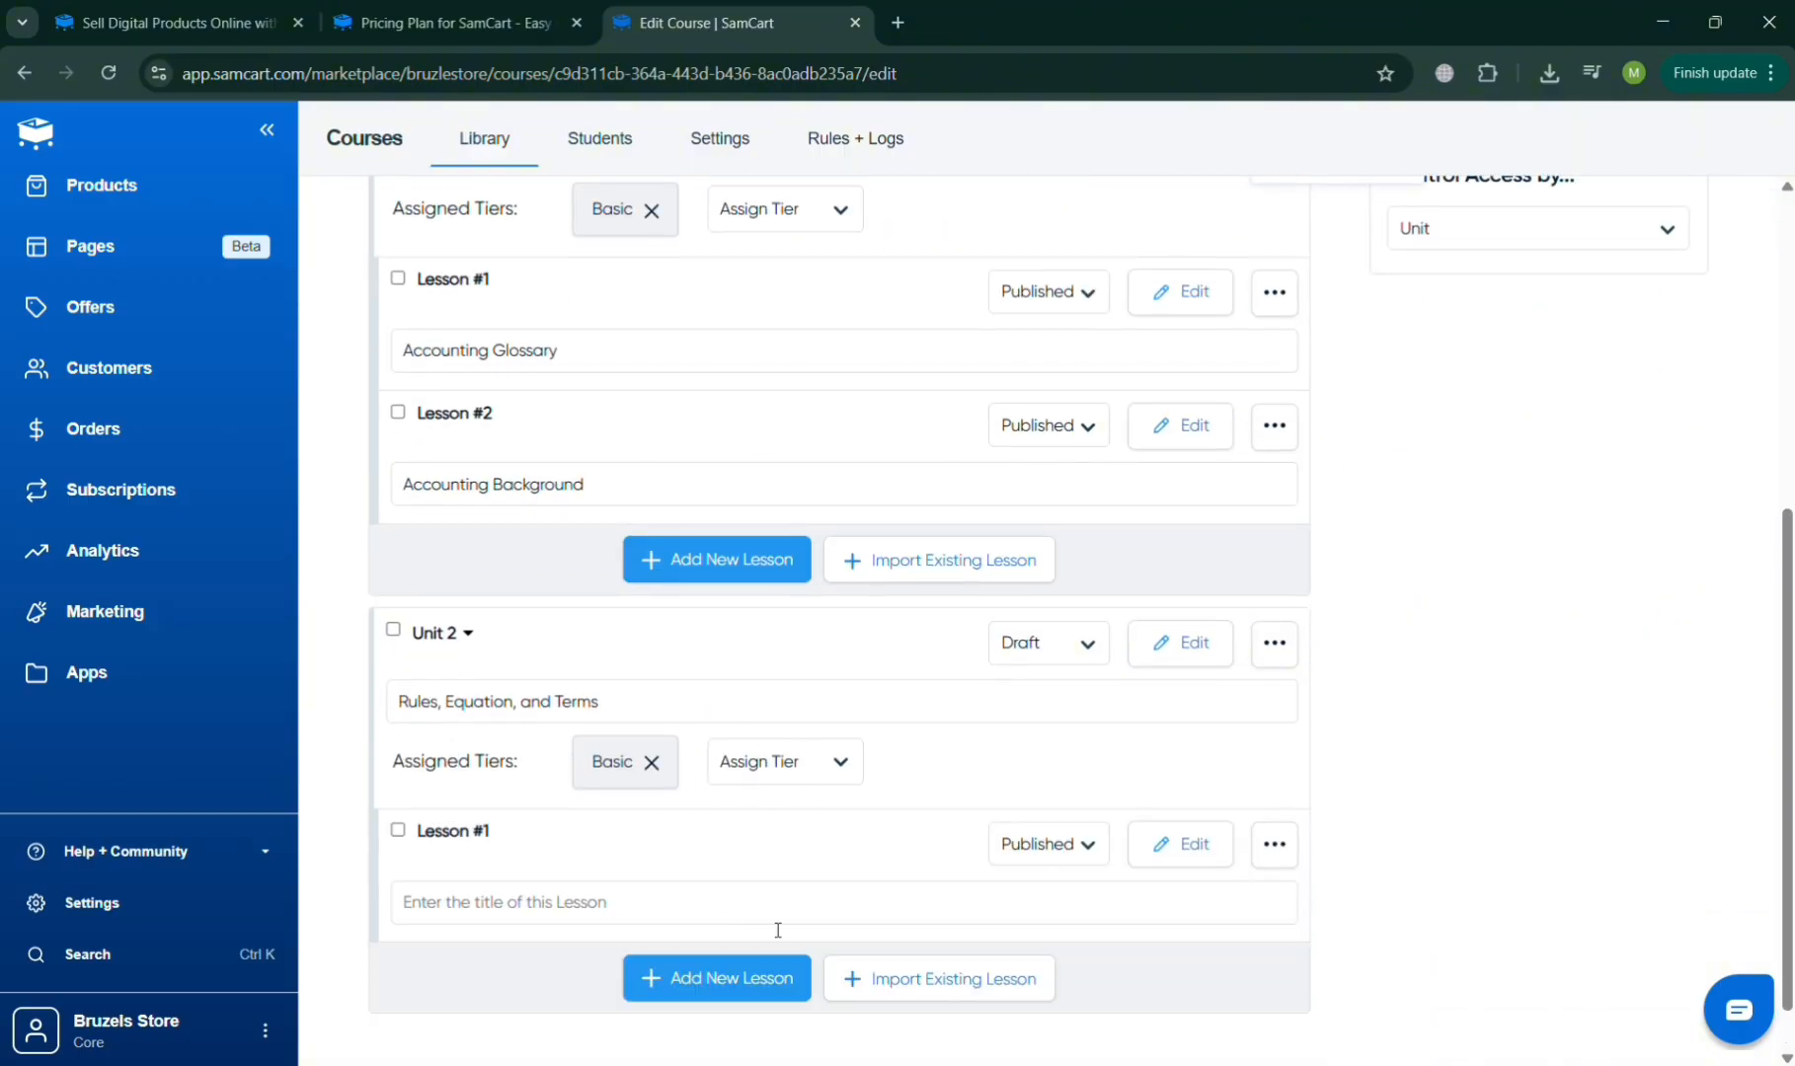
click(561, 907)
text(A)
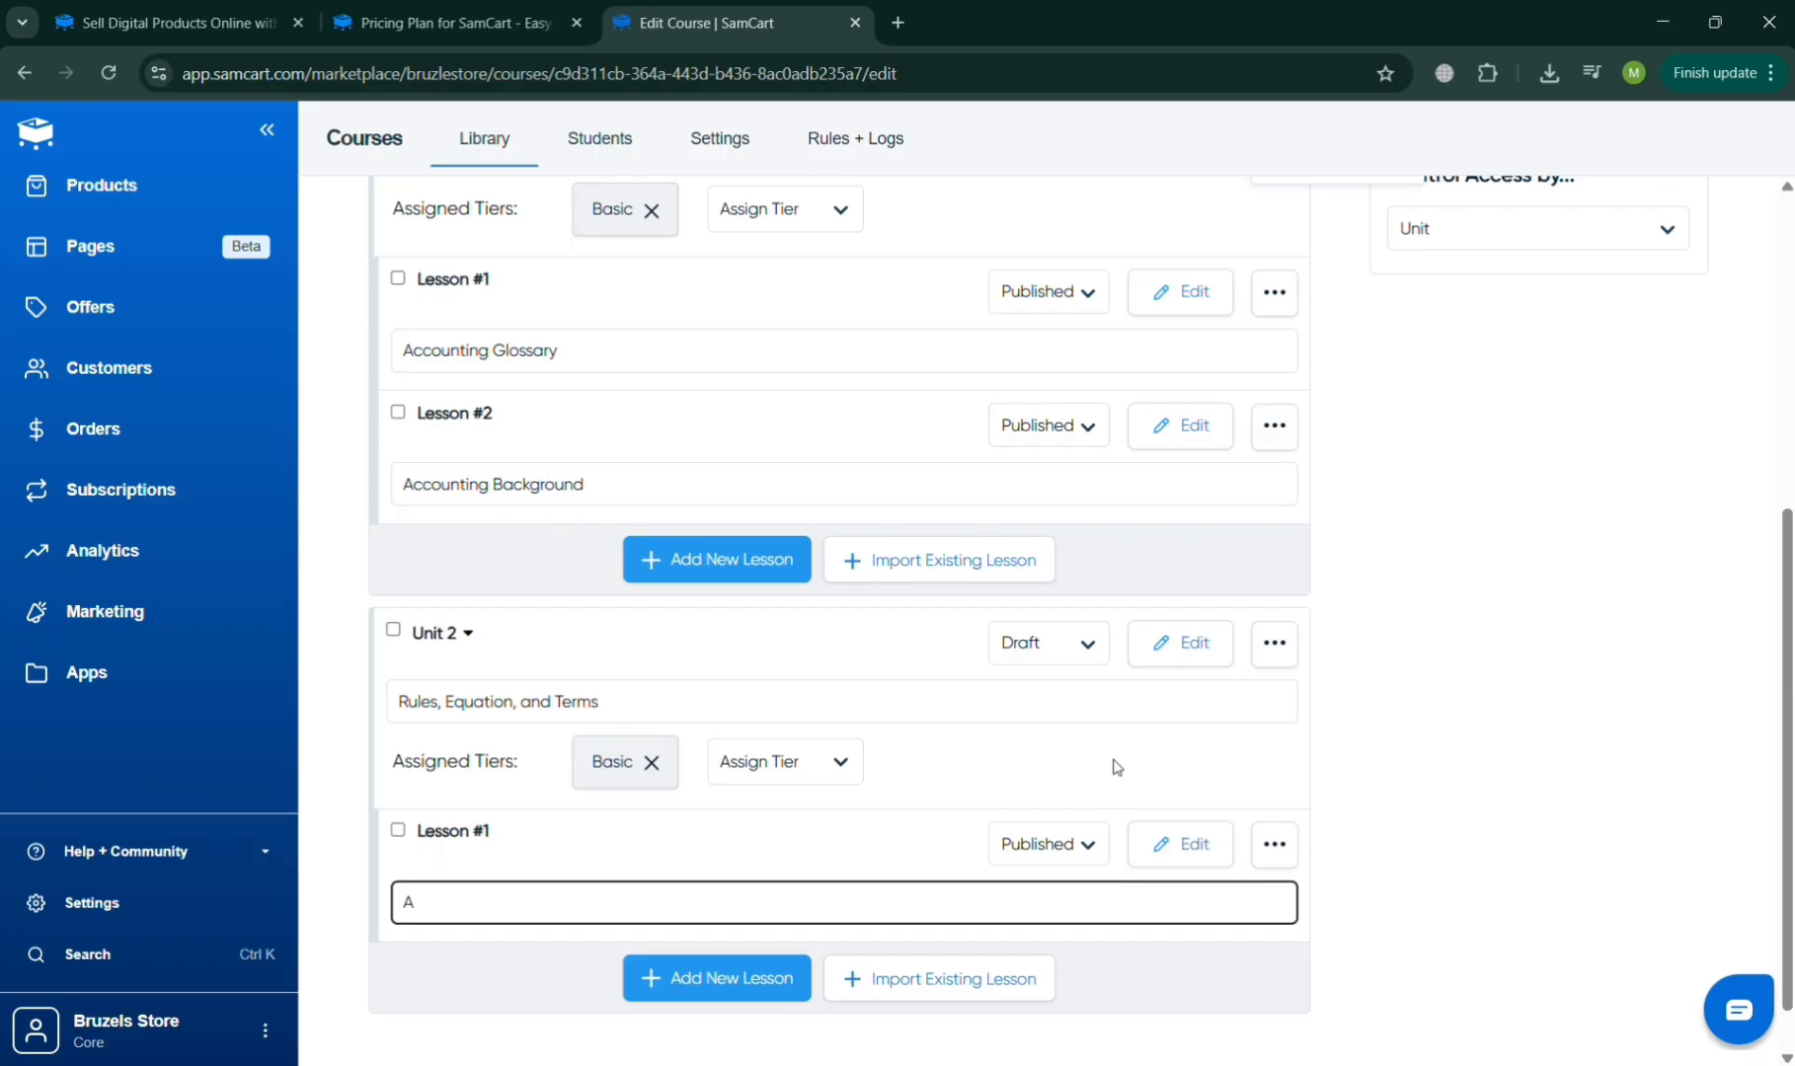
key(BackSpace)
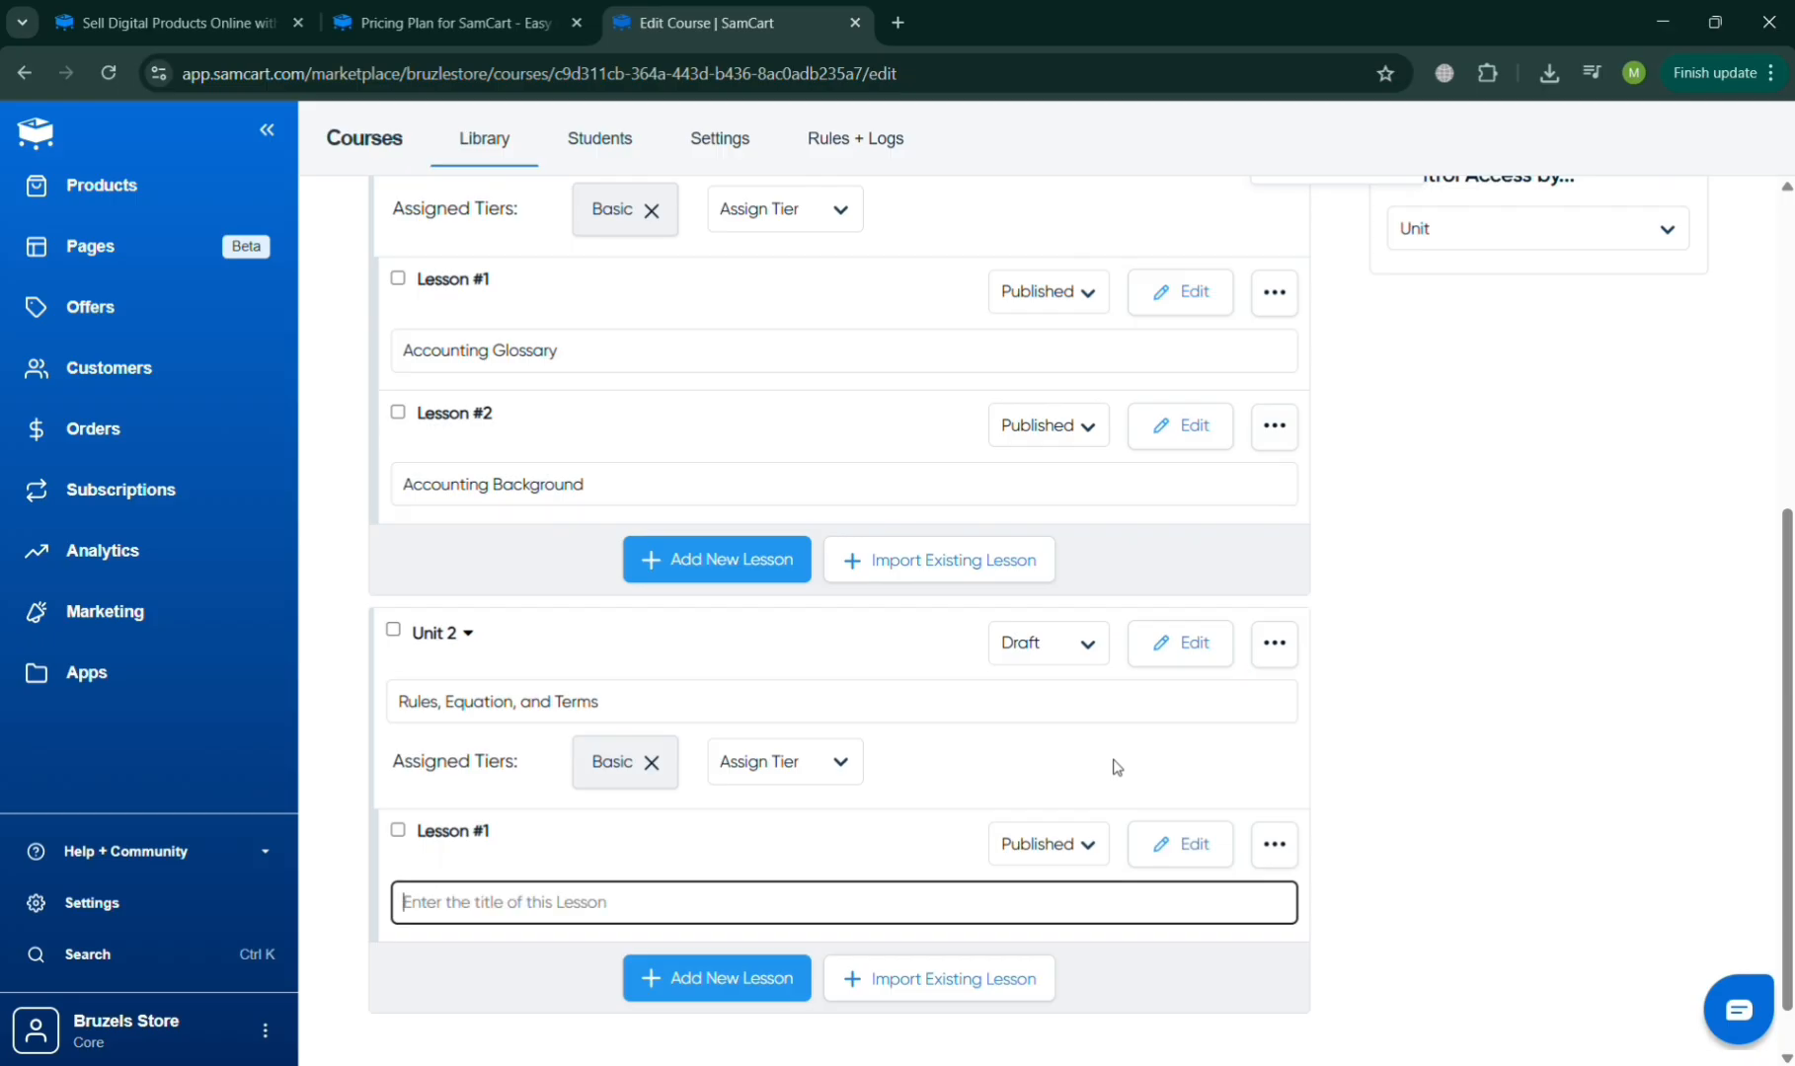
text(Accounty)
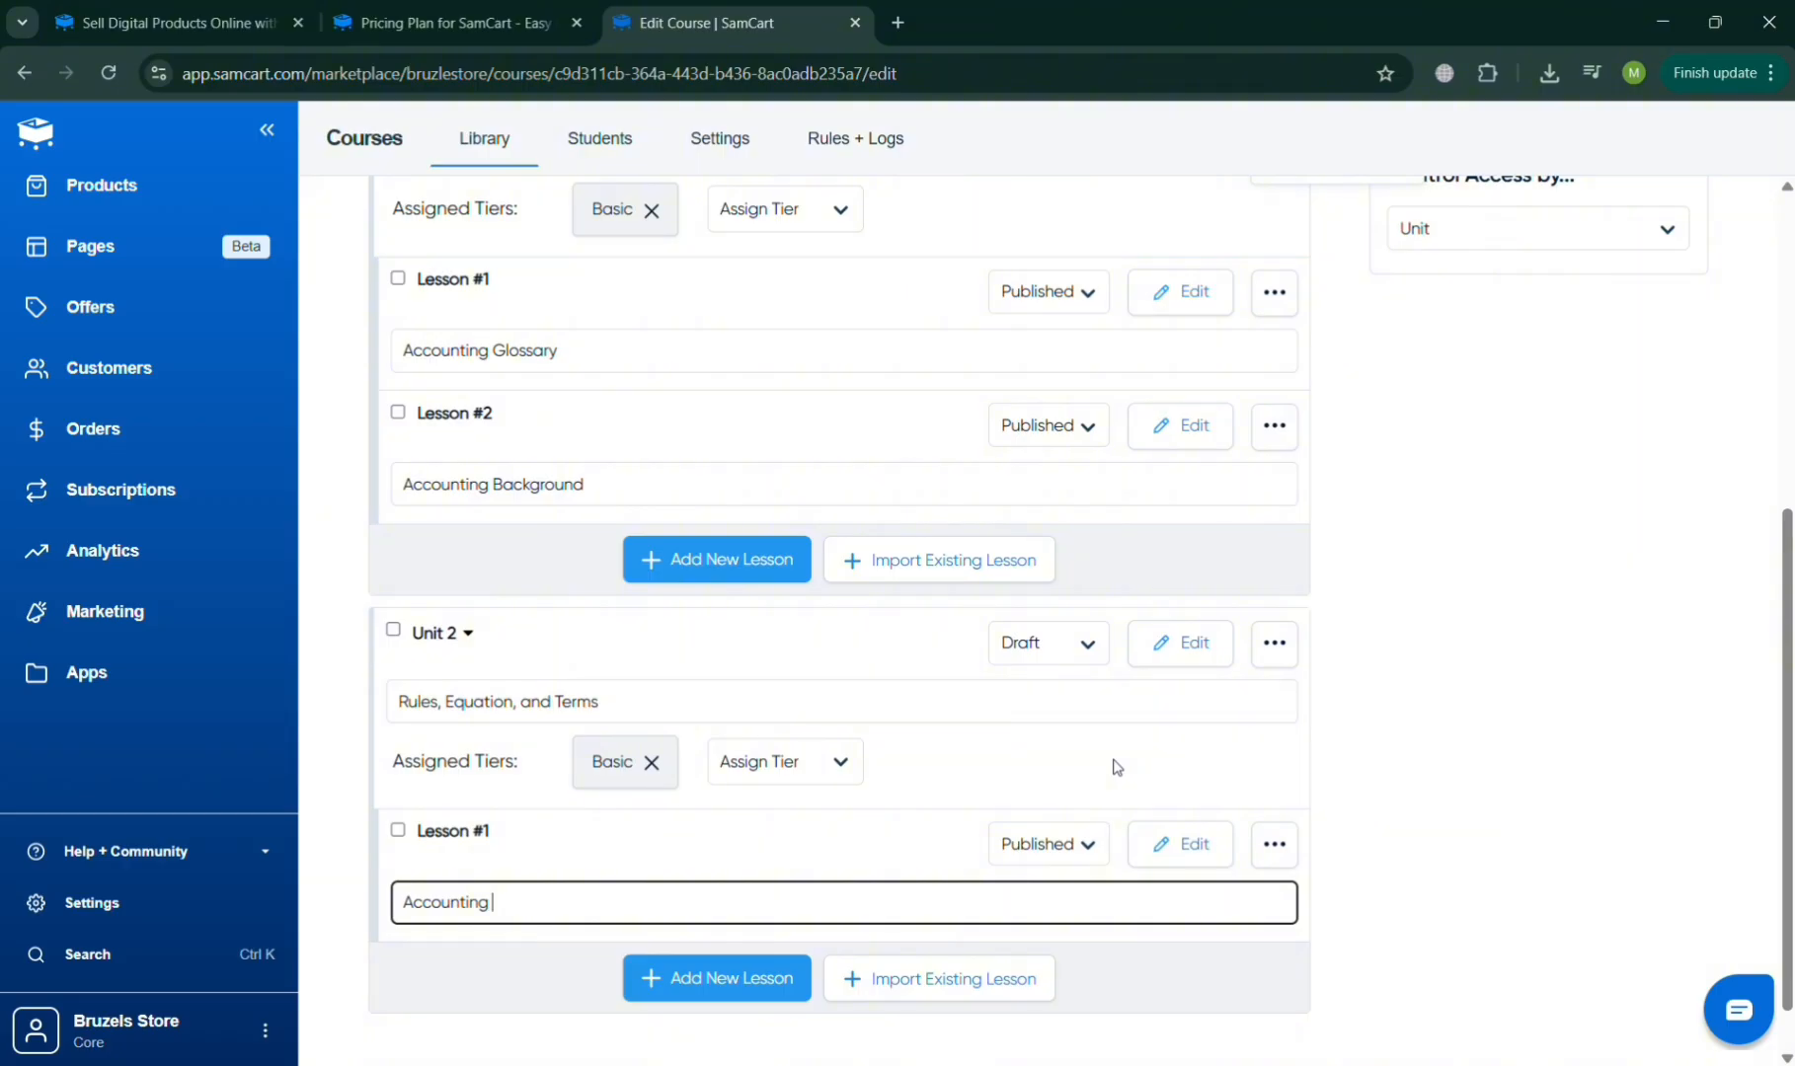
text(ng Formula)
Step: Add a second lesson to Unit 2 and title it "Accounting Equation and Terminology"
click(776, 987)
click(518, 1035)
text(A)
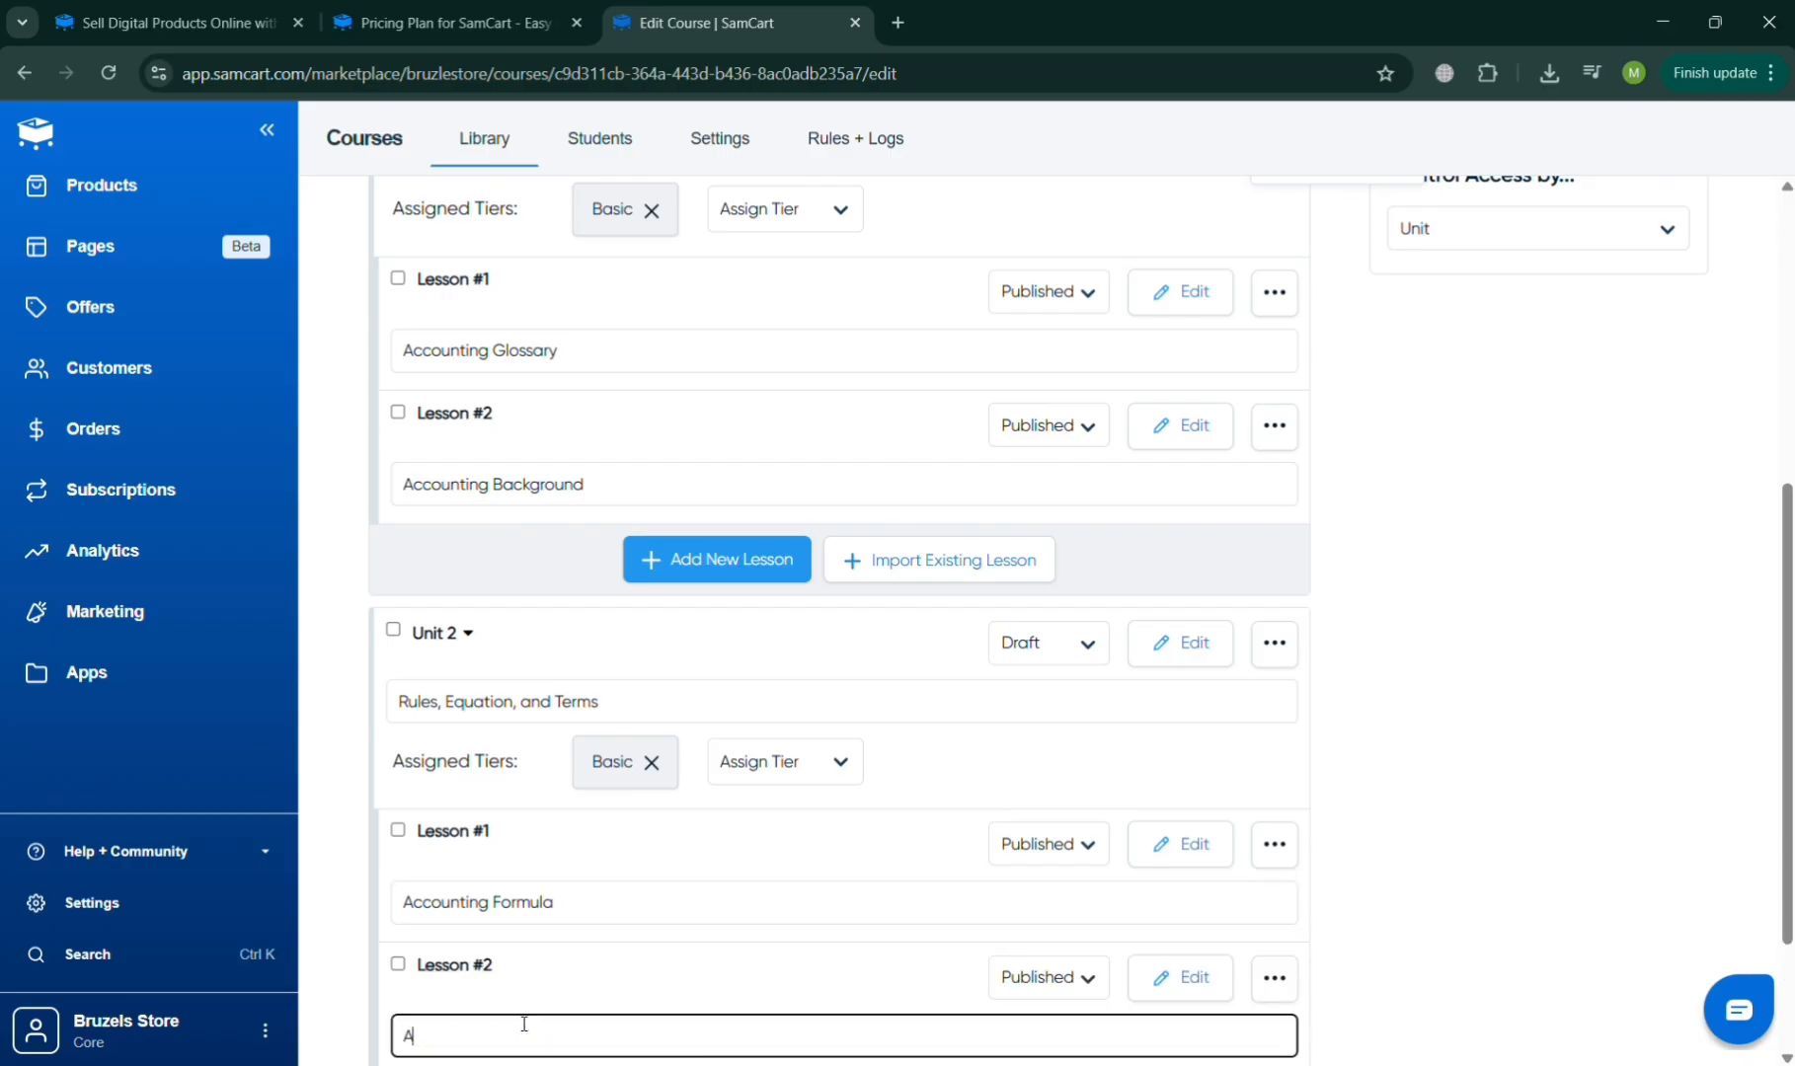
text(ccounting Equation and Terminology)
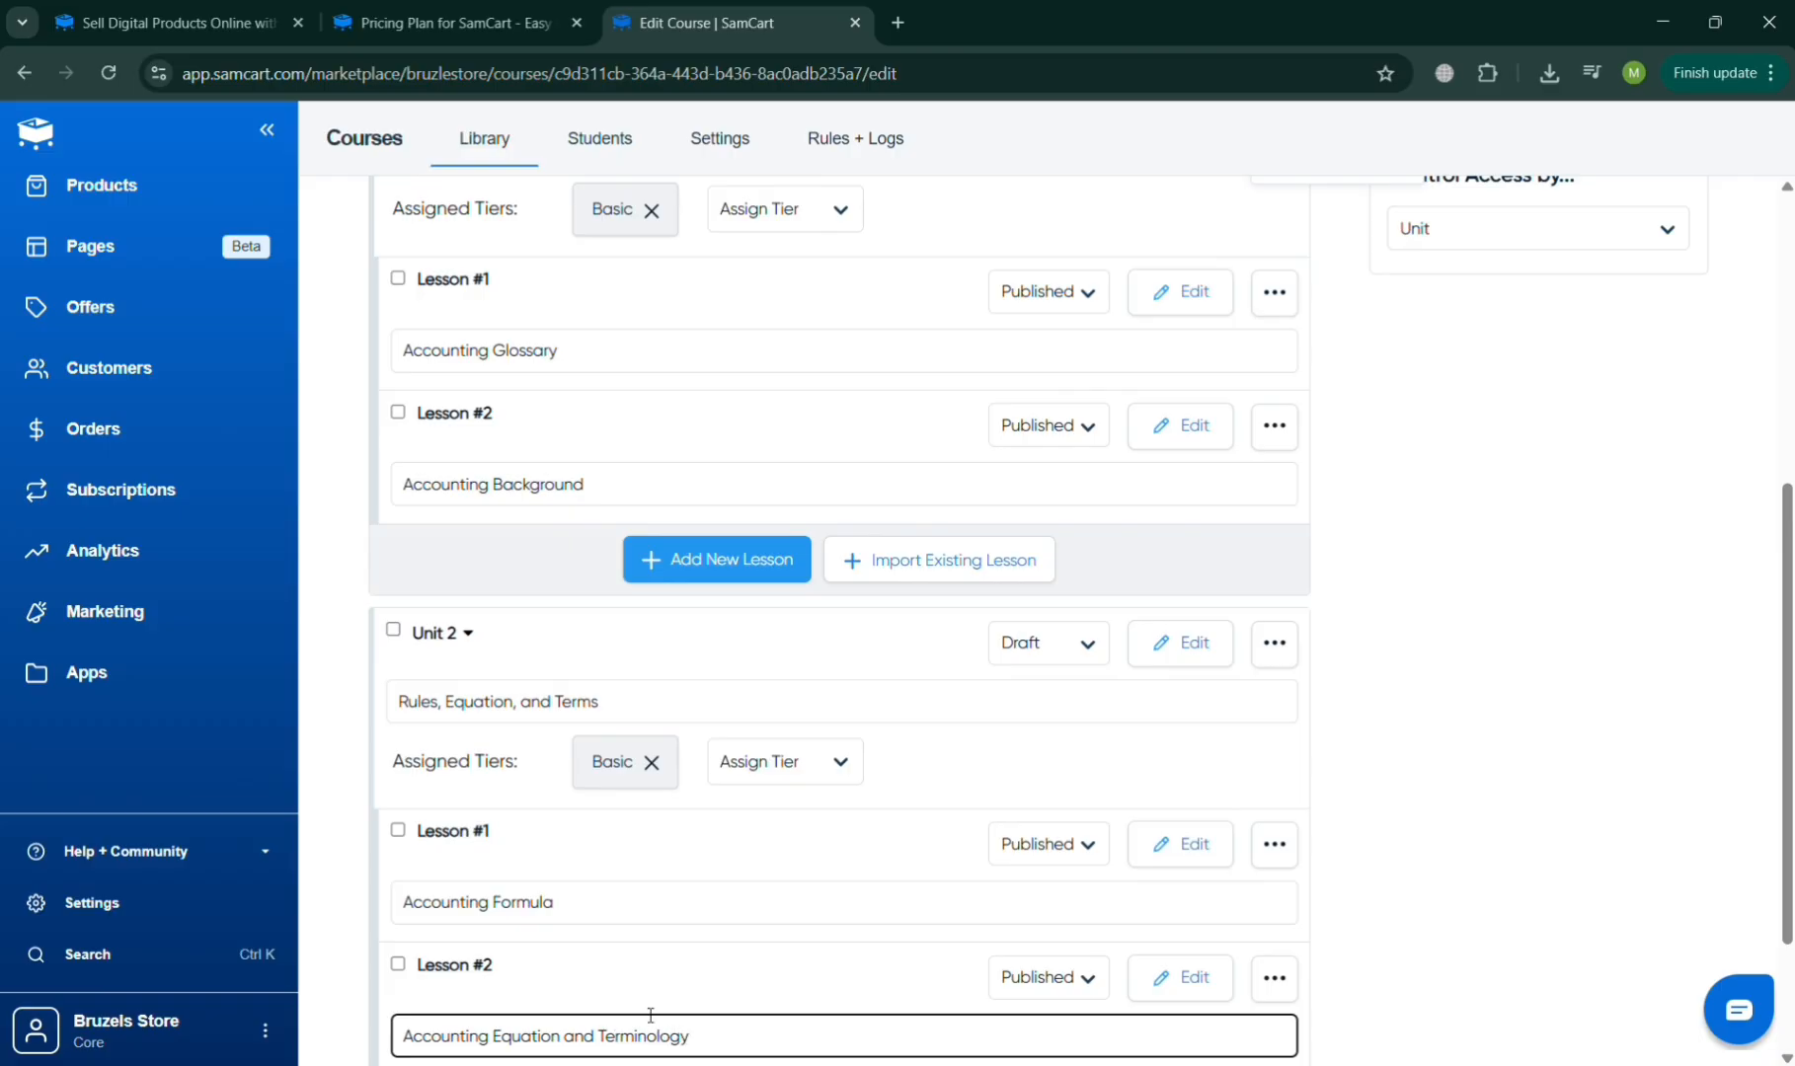
scroll(650, 1015, down, 2)
scroll(818, 998, up, 6)
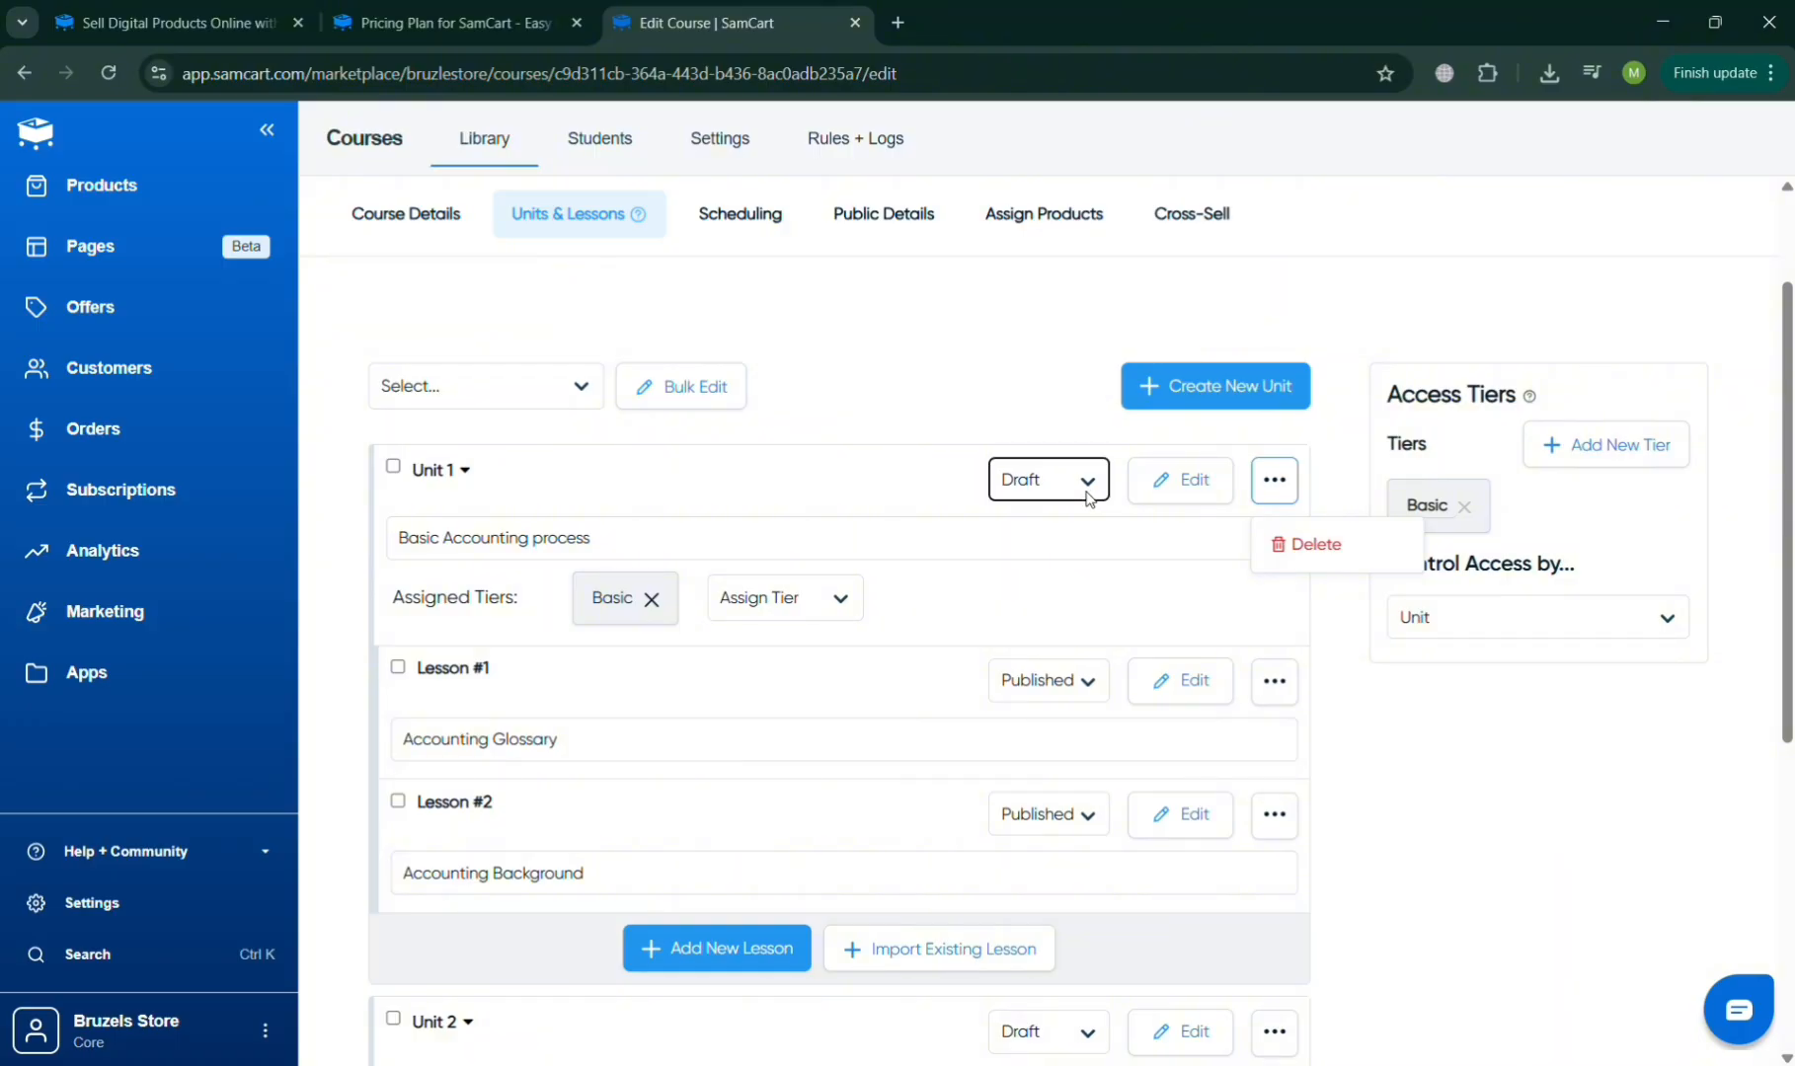
Step: Close Unit 1's options and collapse the lesson lists of Unit 1 and Unit 2
click(1270, 501)
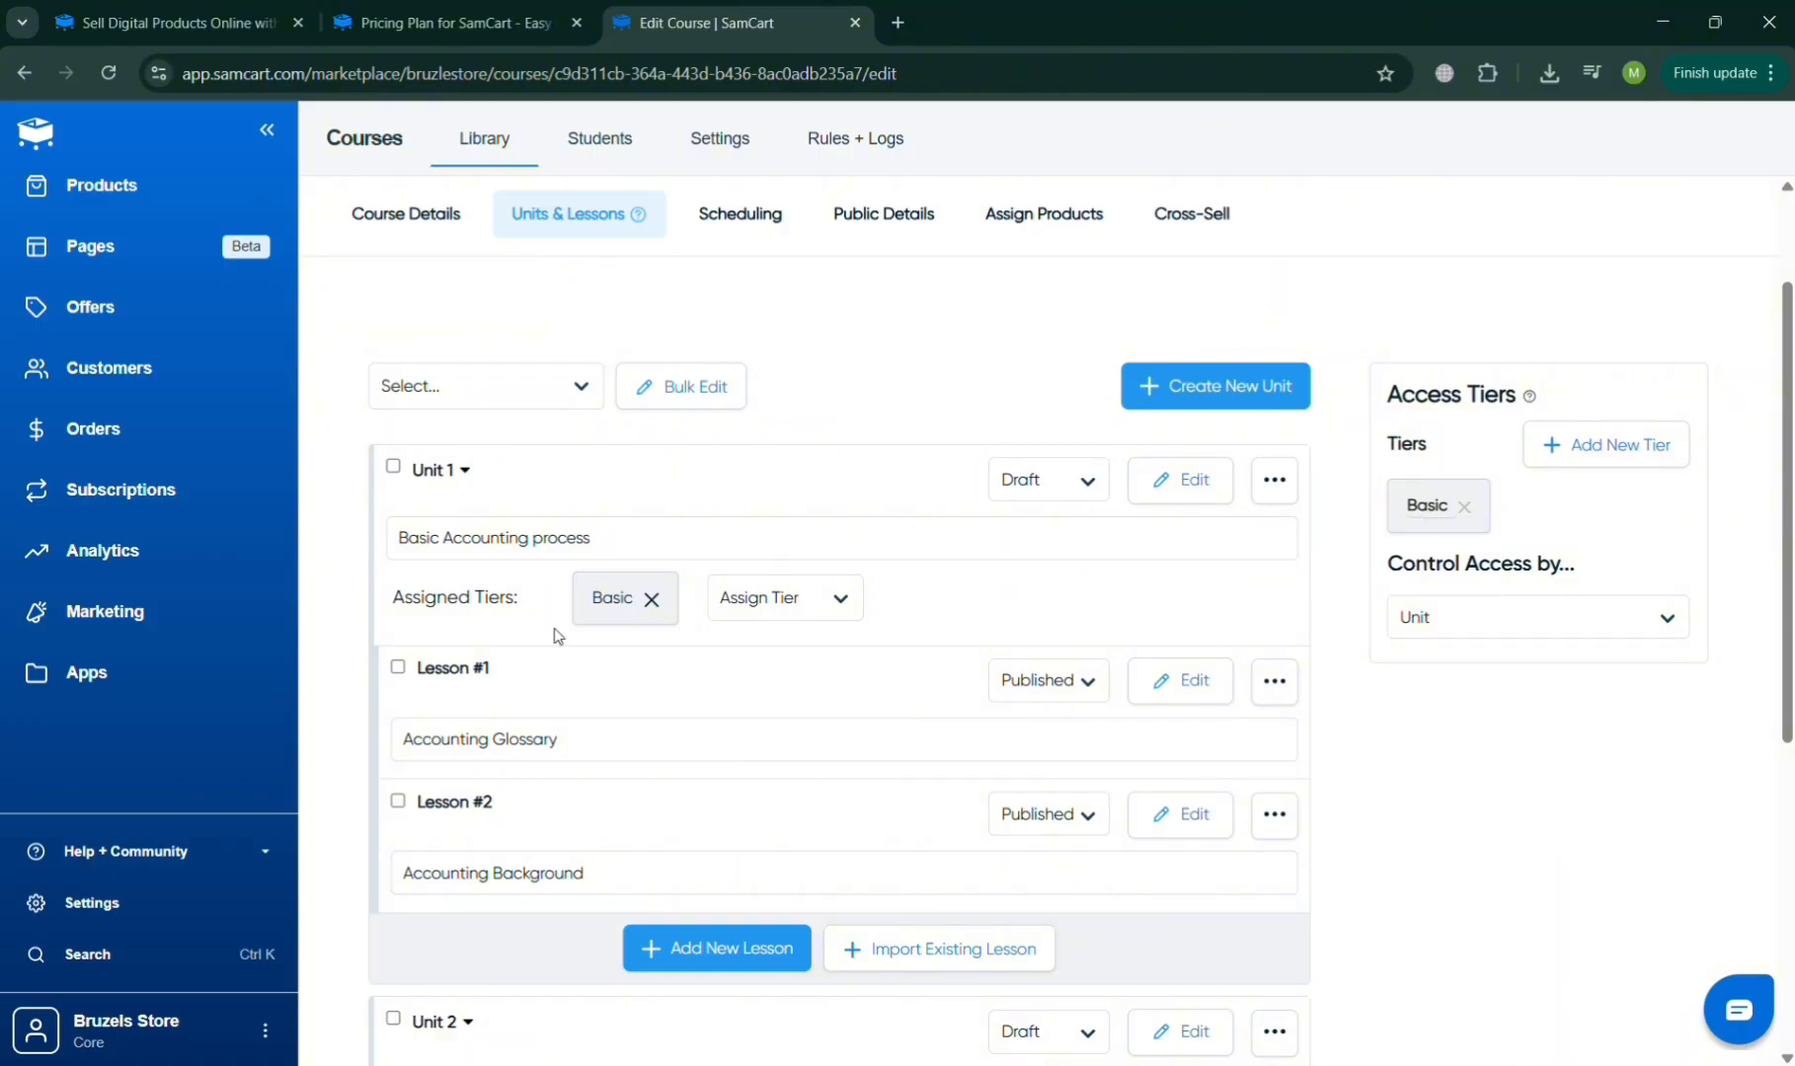
click(464, 473)
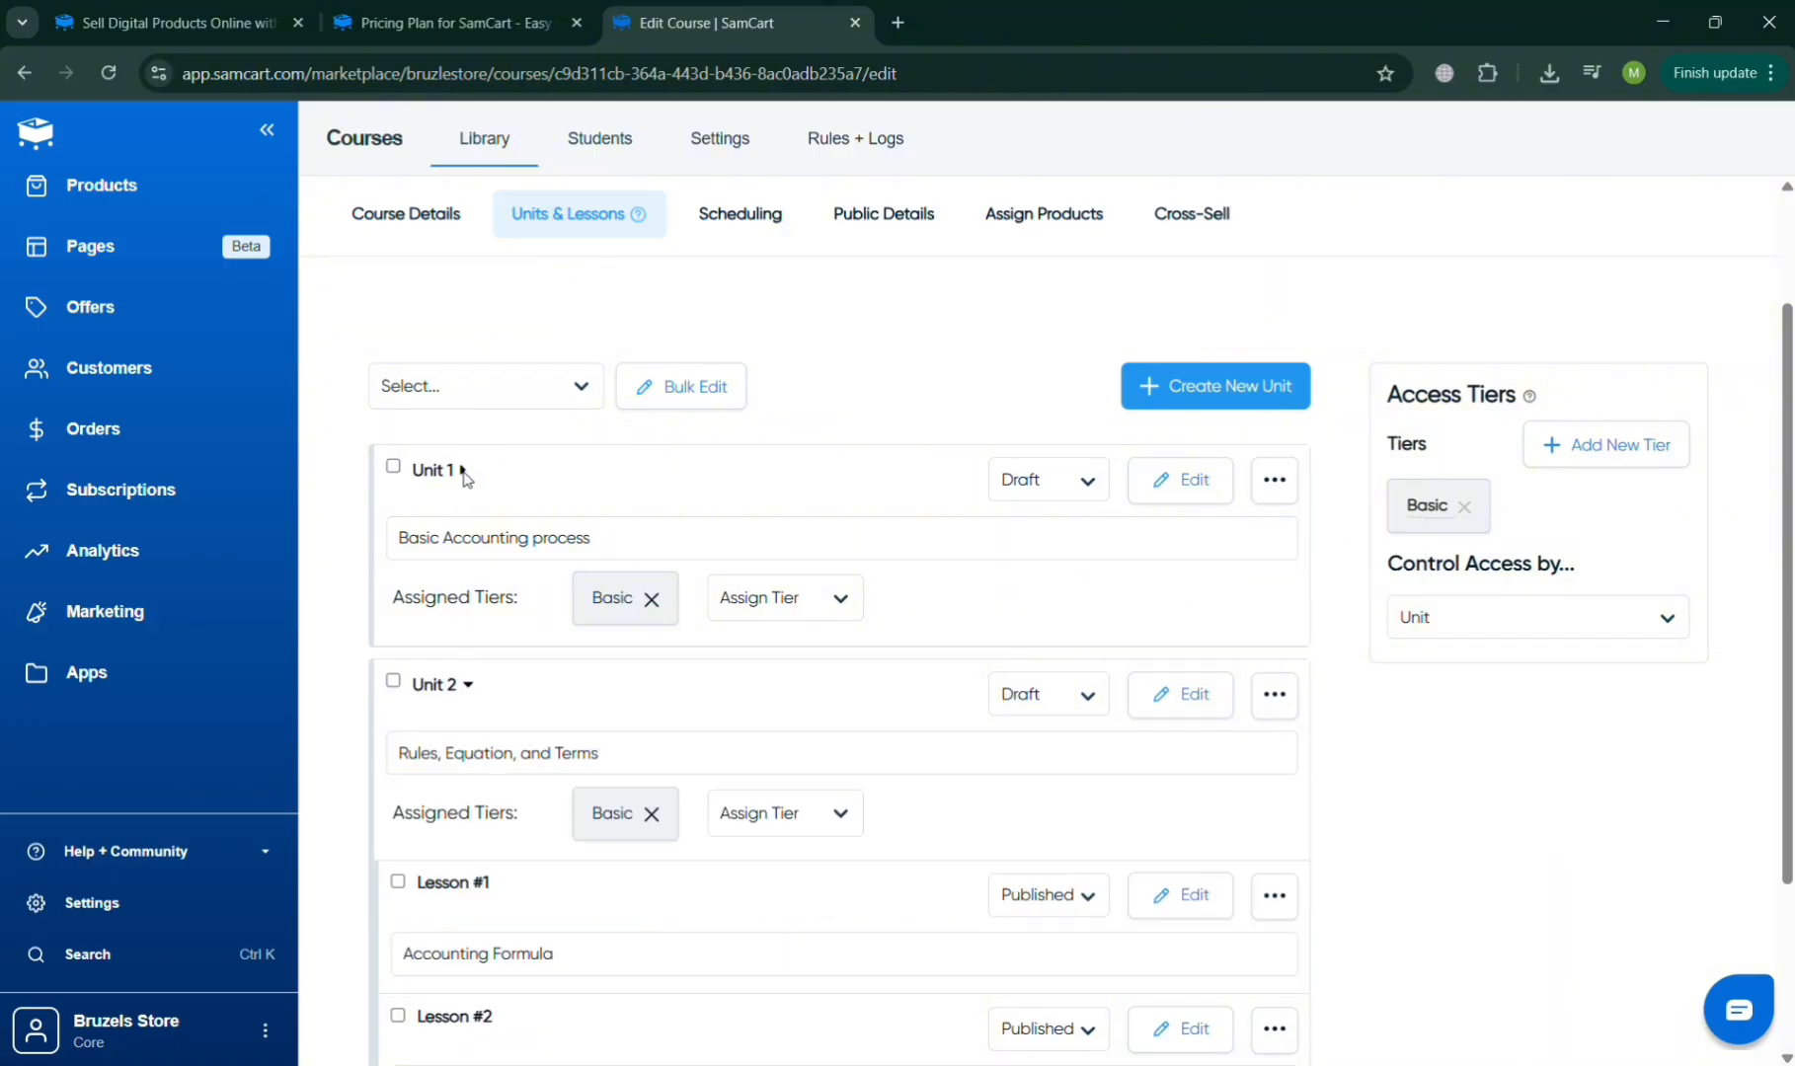
click(464, 473)
click(464, 473)
click(464, 473)
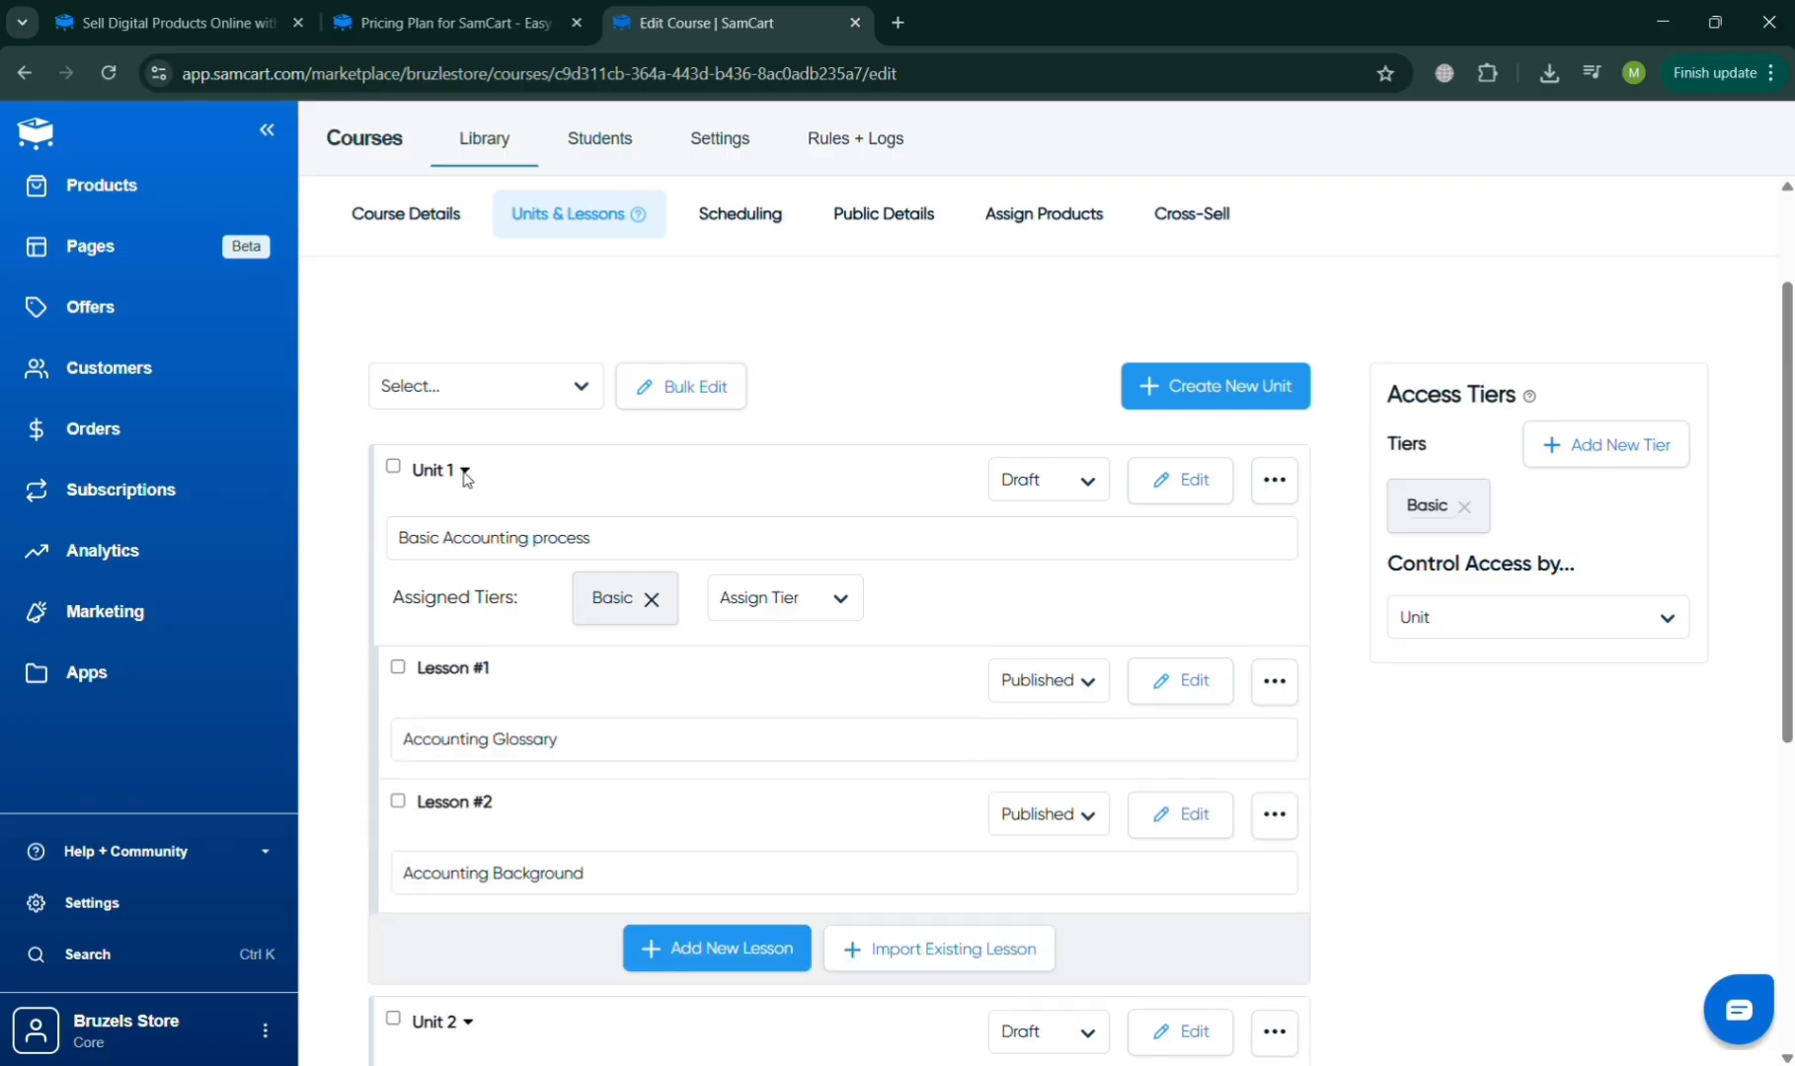
click(464, 473)
click(470, 690)
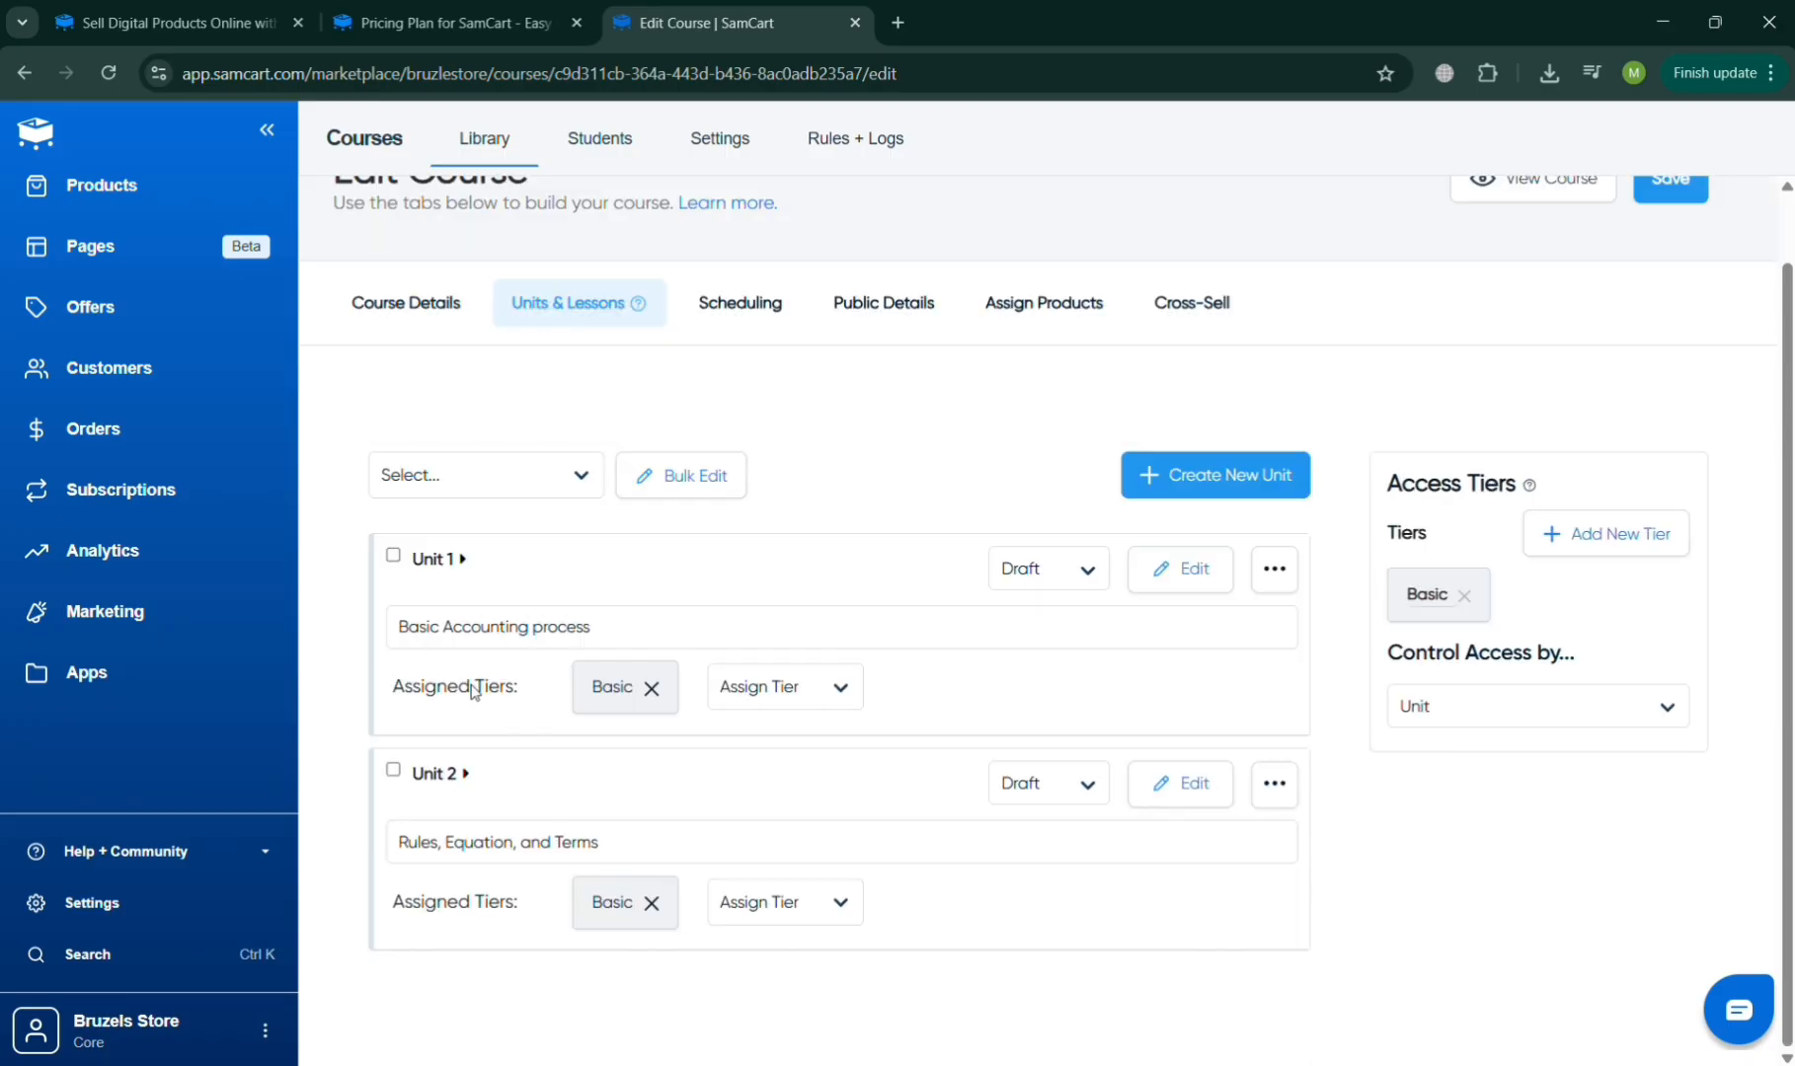
Step: Open Unit 1 for editing to view its description and status fields, and return to the course's units and lessons
click(1192, 570)
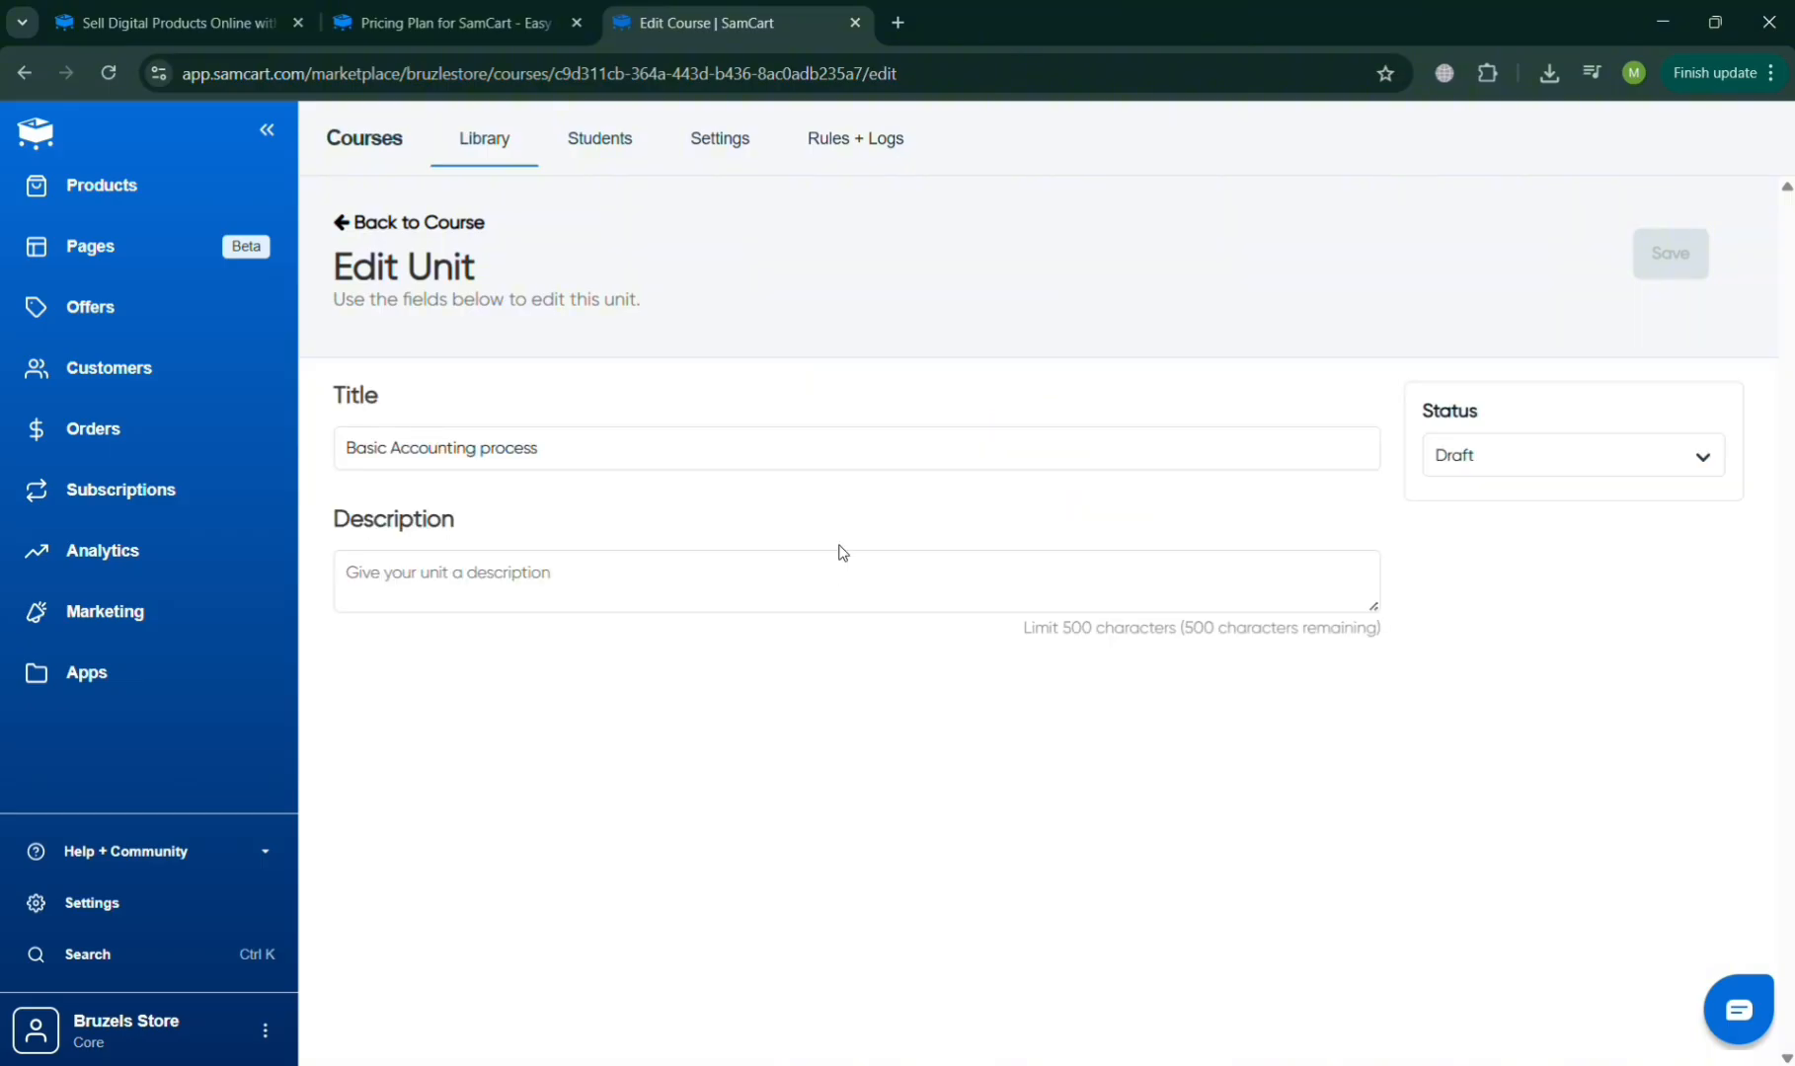
click(516, 610)
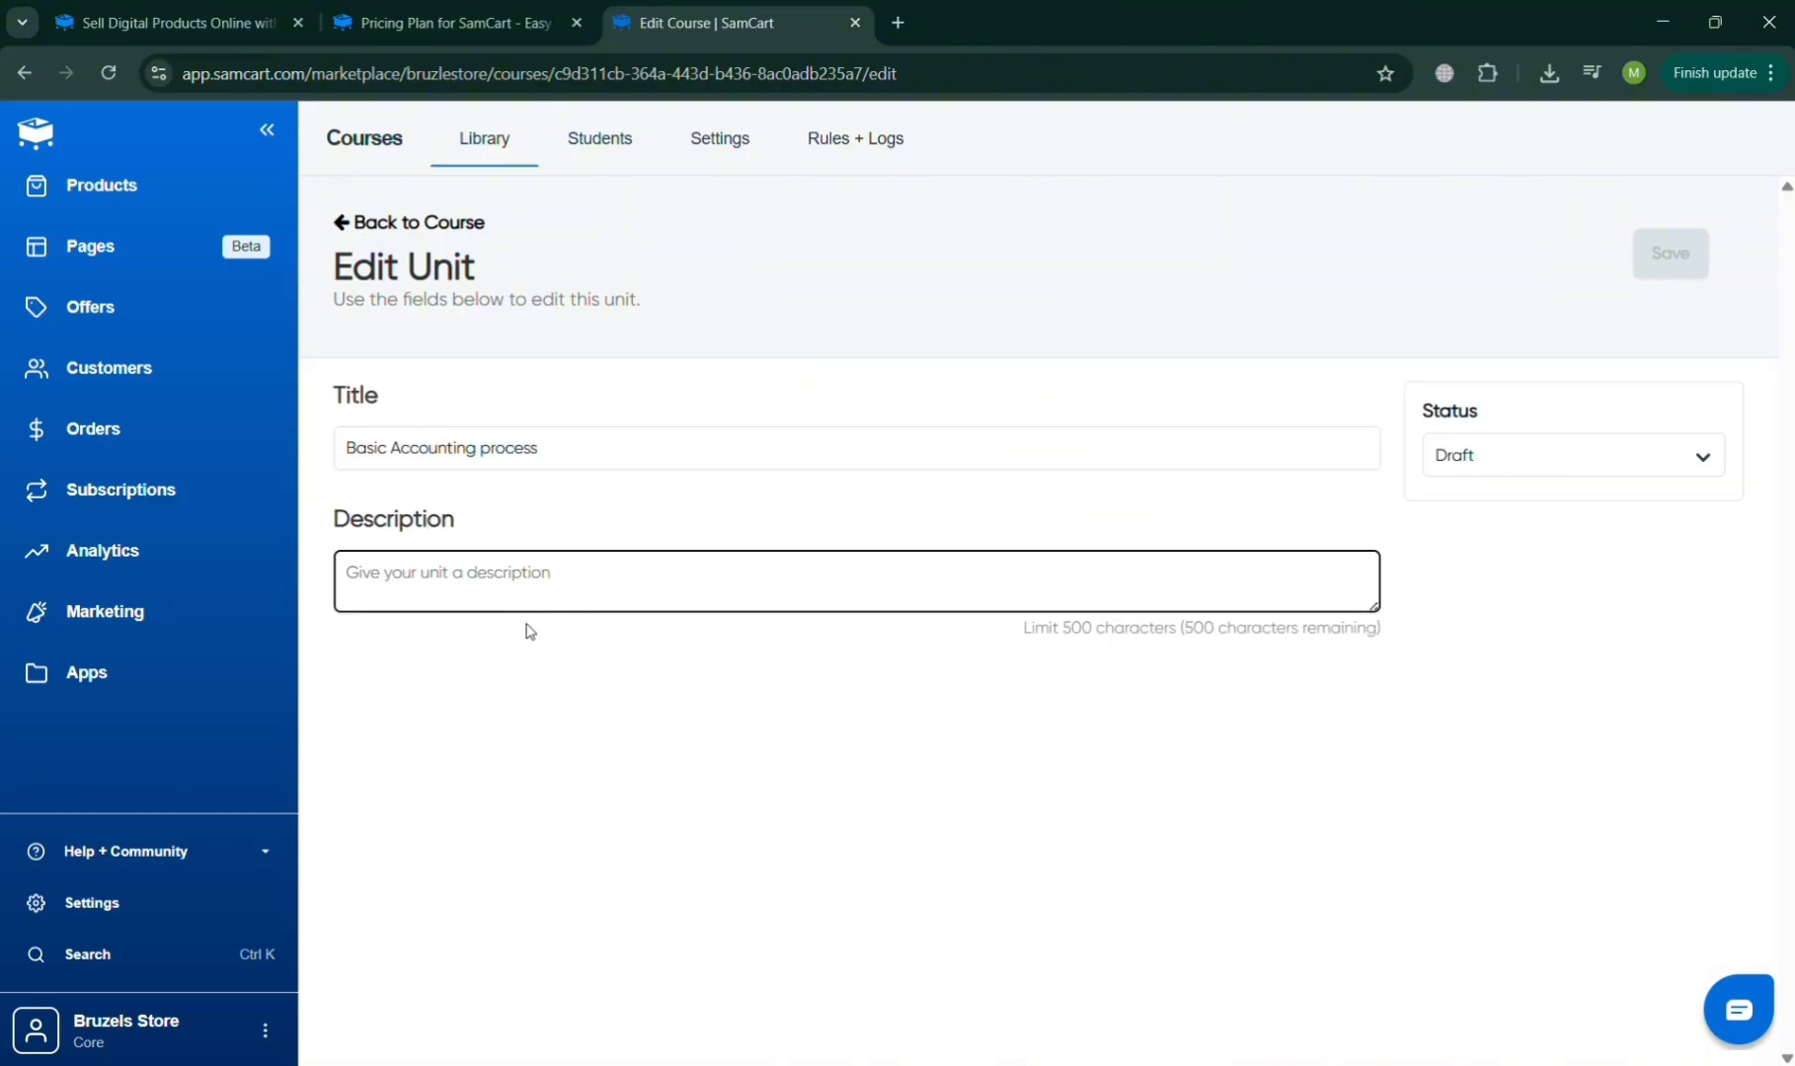
click(340, 227)
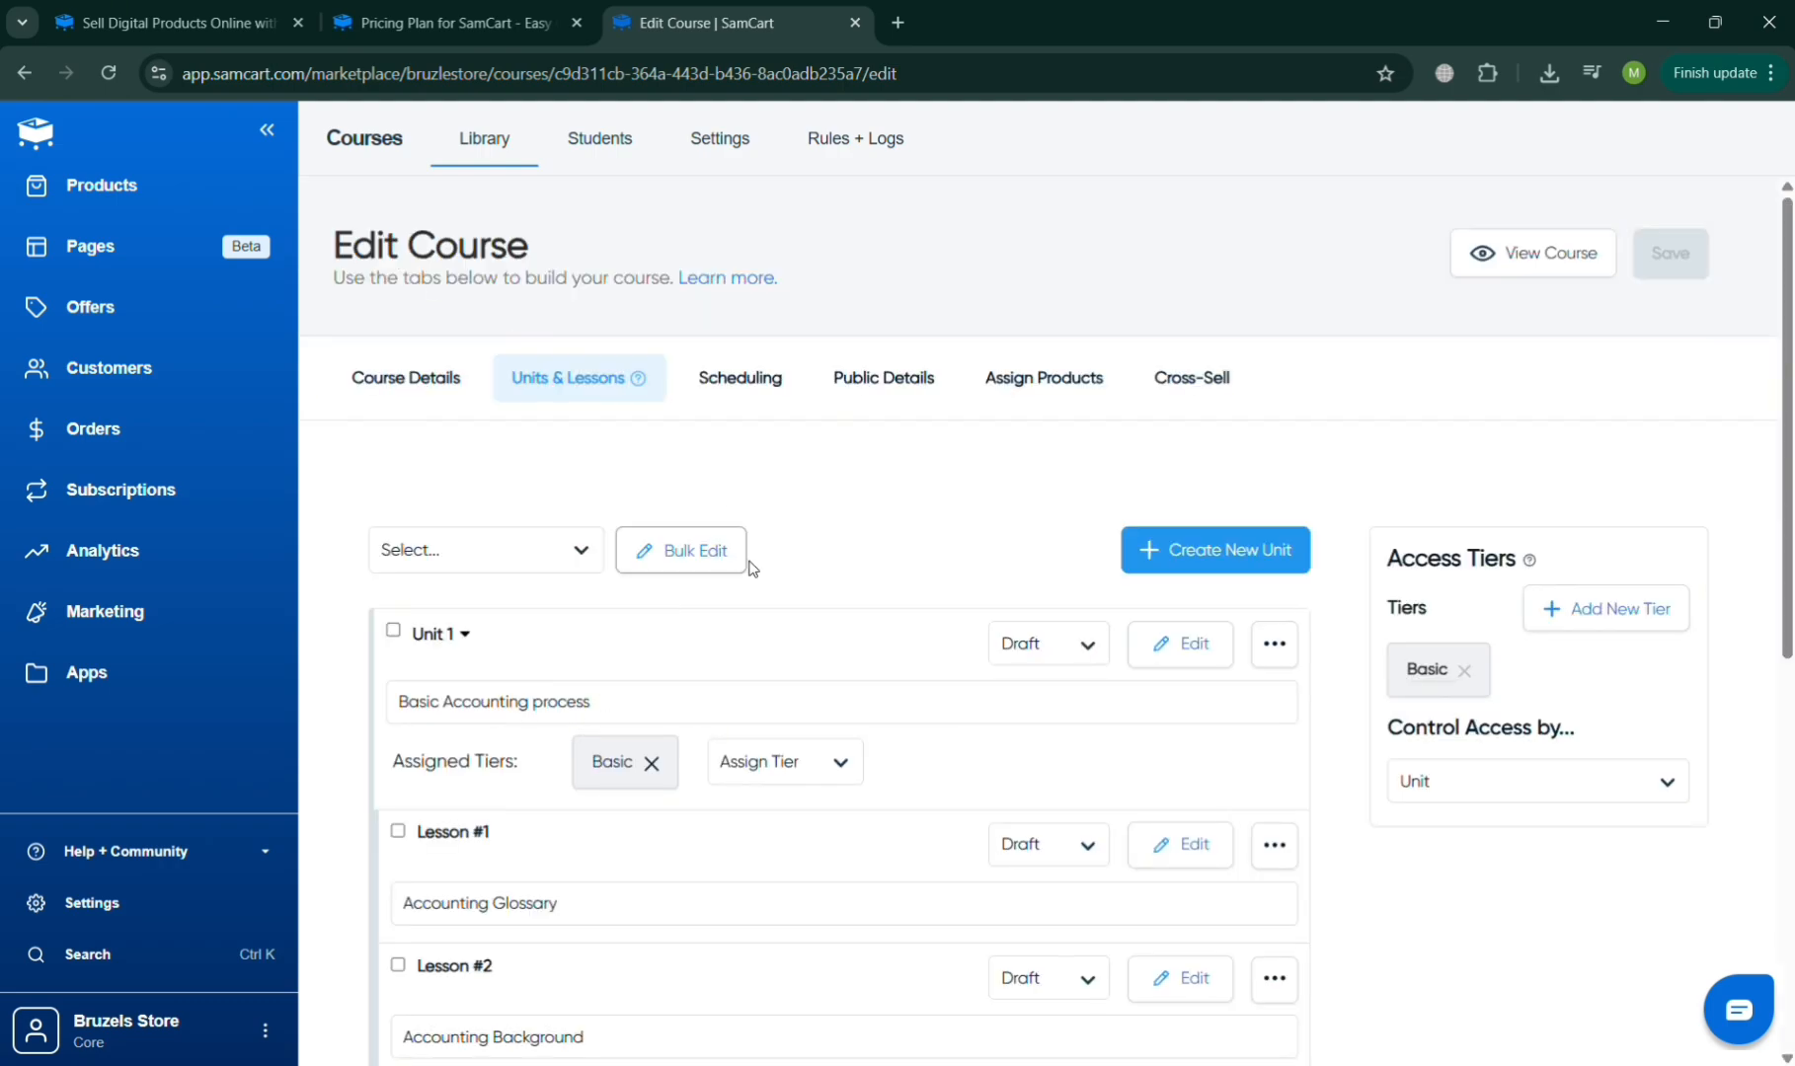
scroll(1492, 686, down, 2)
scroll(1491, 685, down, 7)
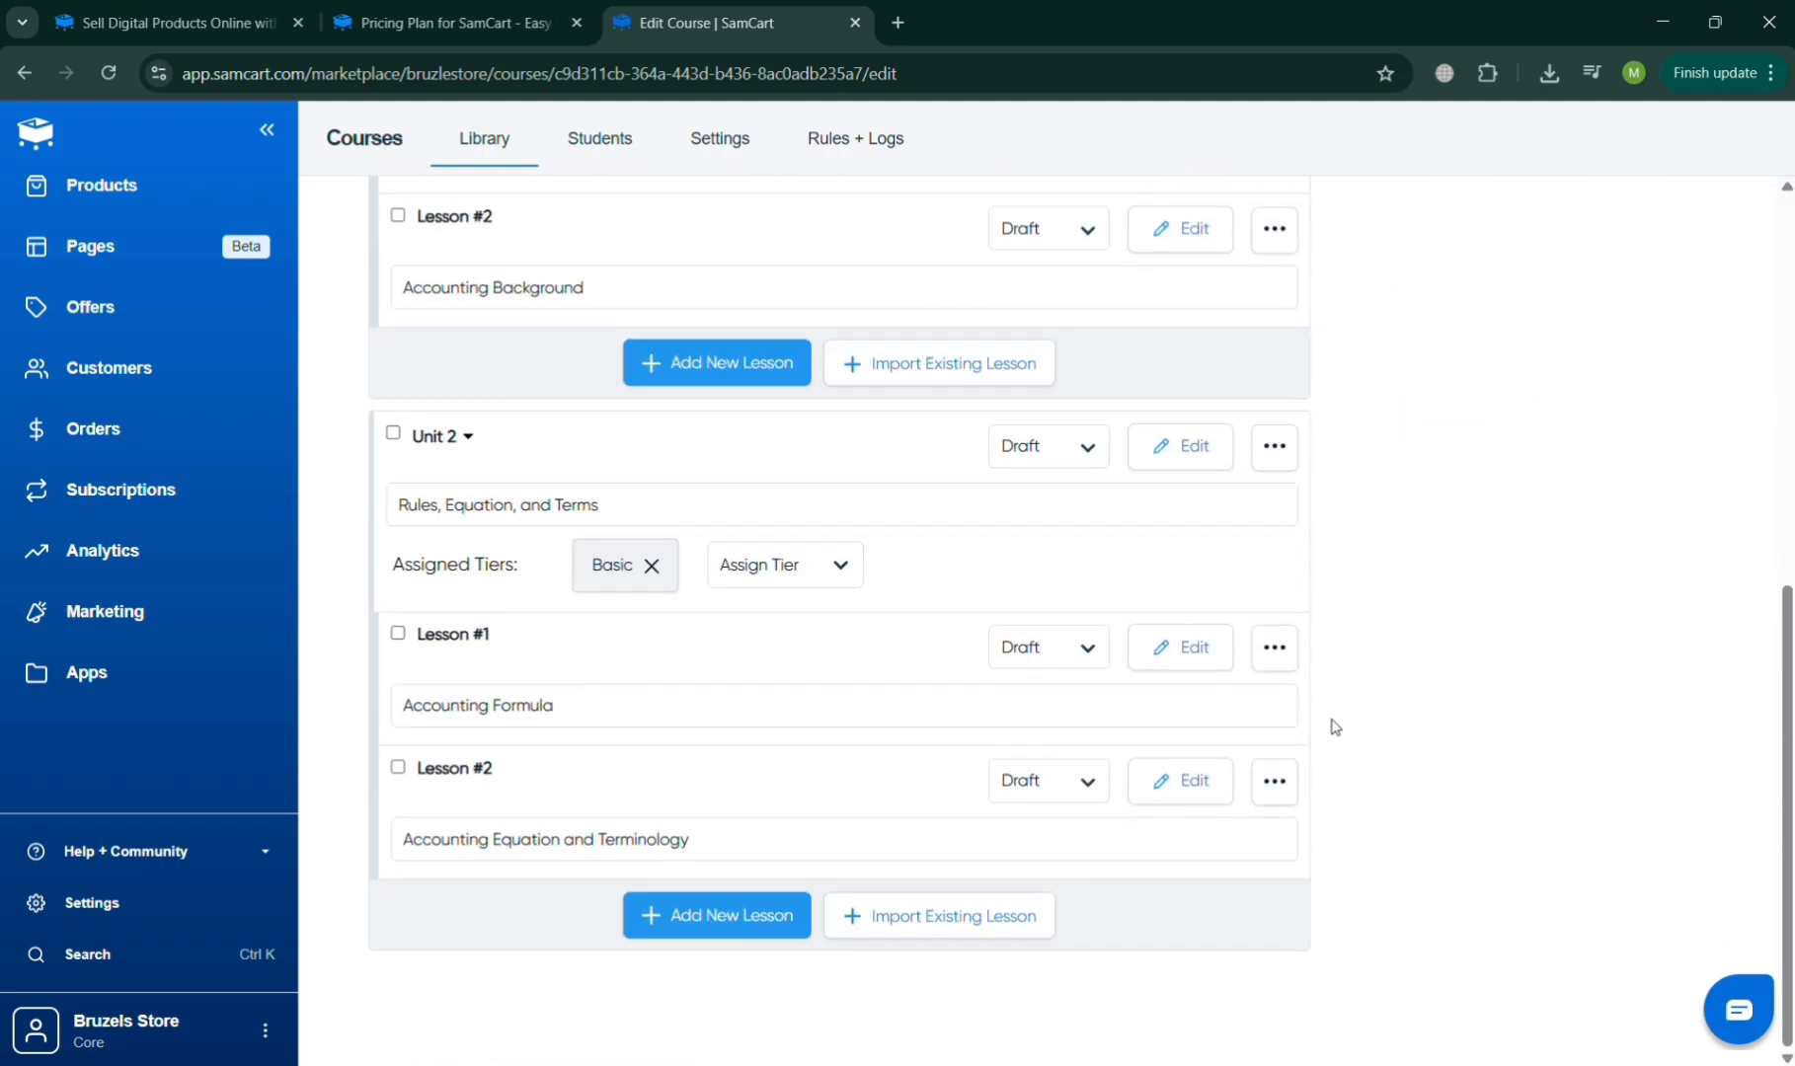
scroll(1334, 726, up, 7)
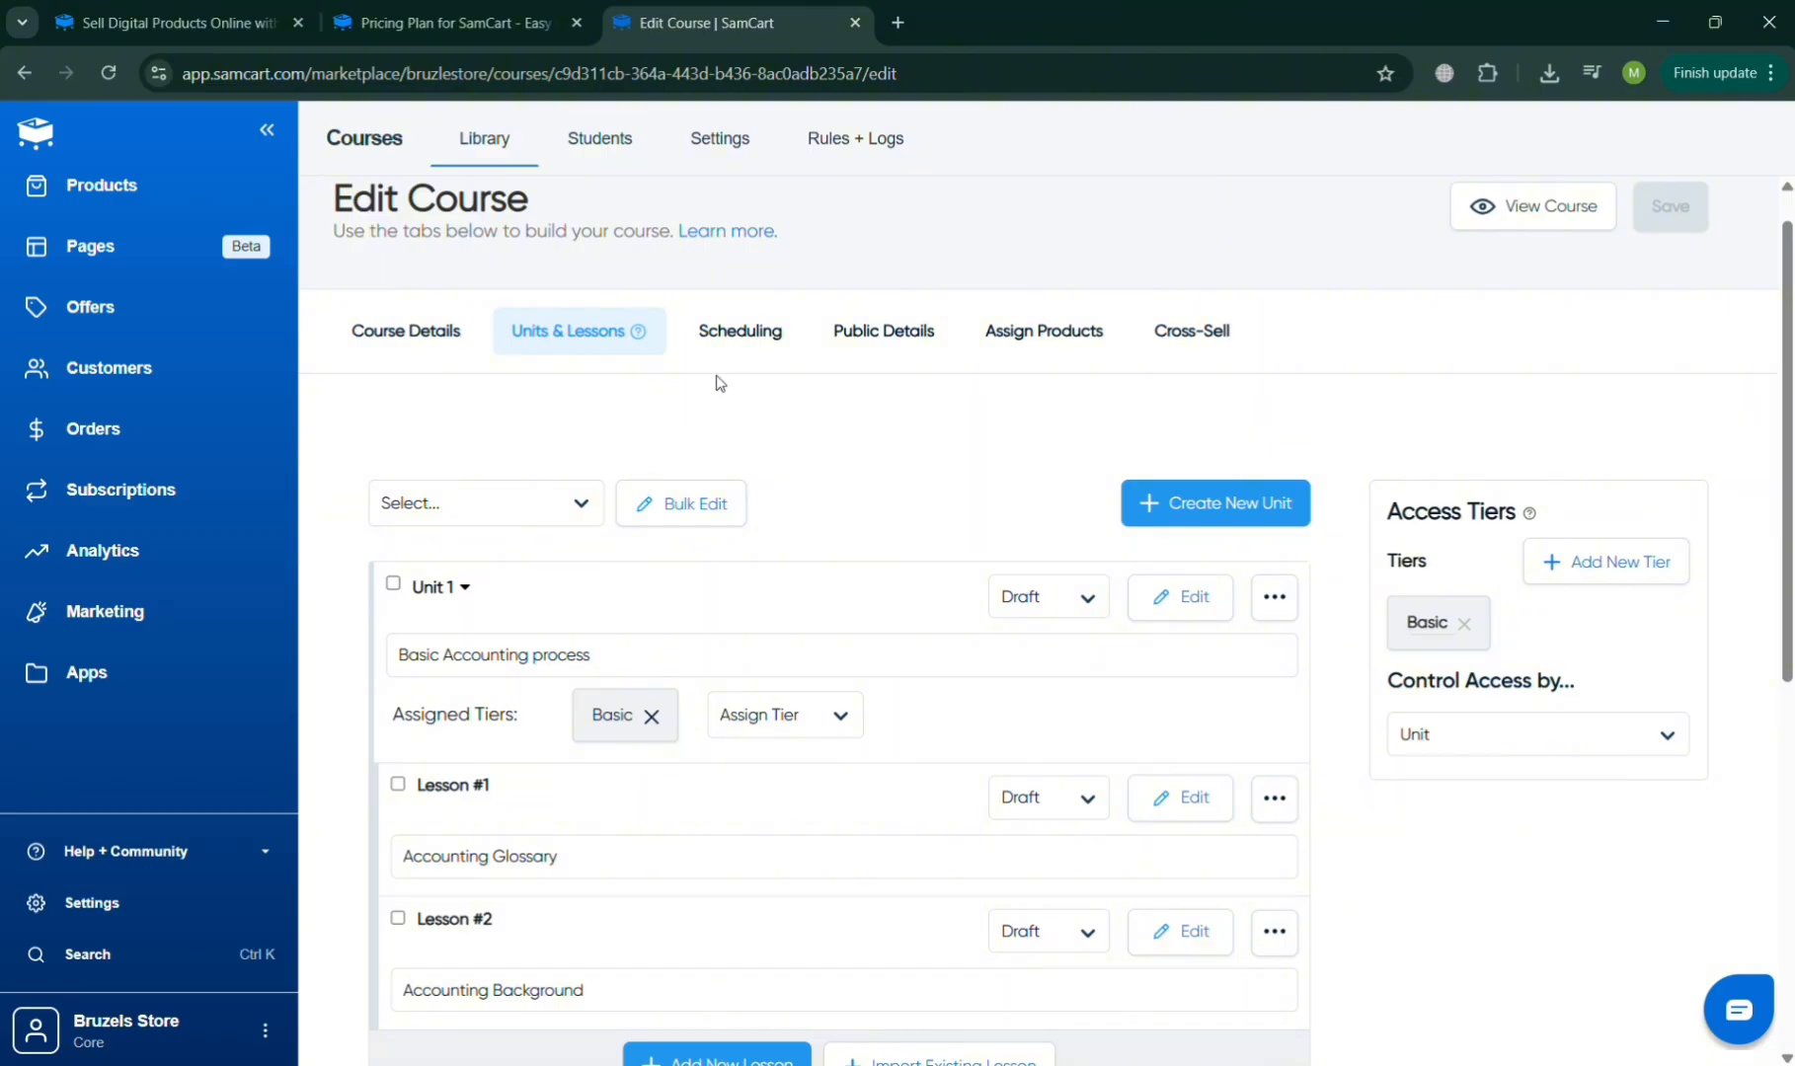
Step: Upload the accounting program banner image to the media library from the thumbnail setting in the course details
click(367, 335)
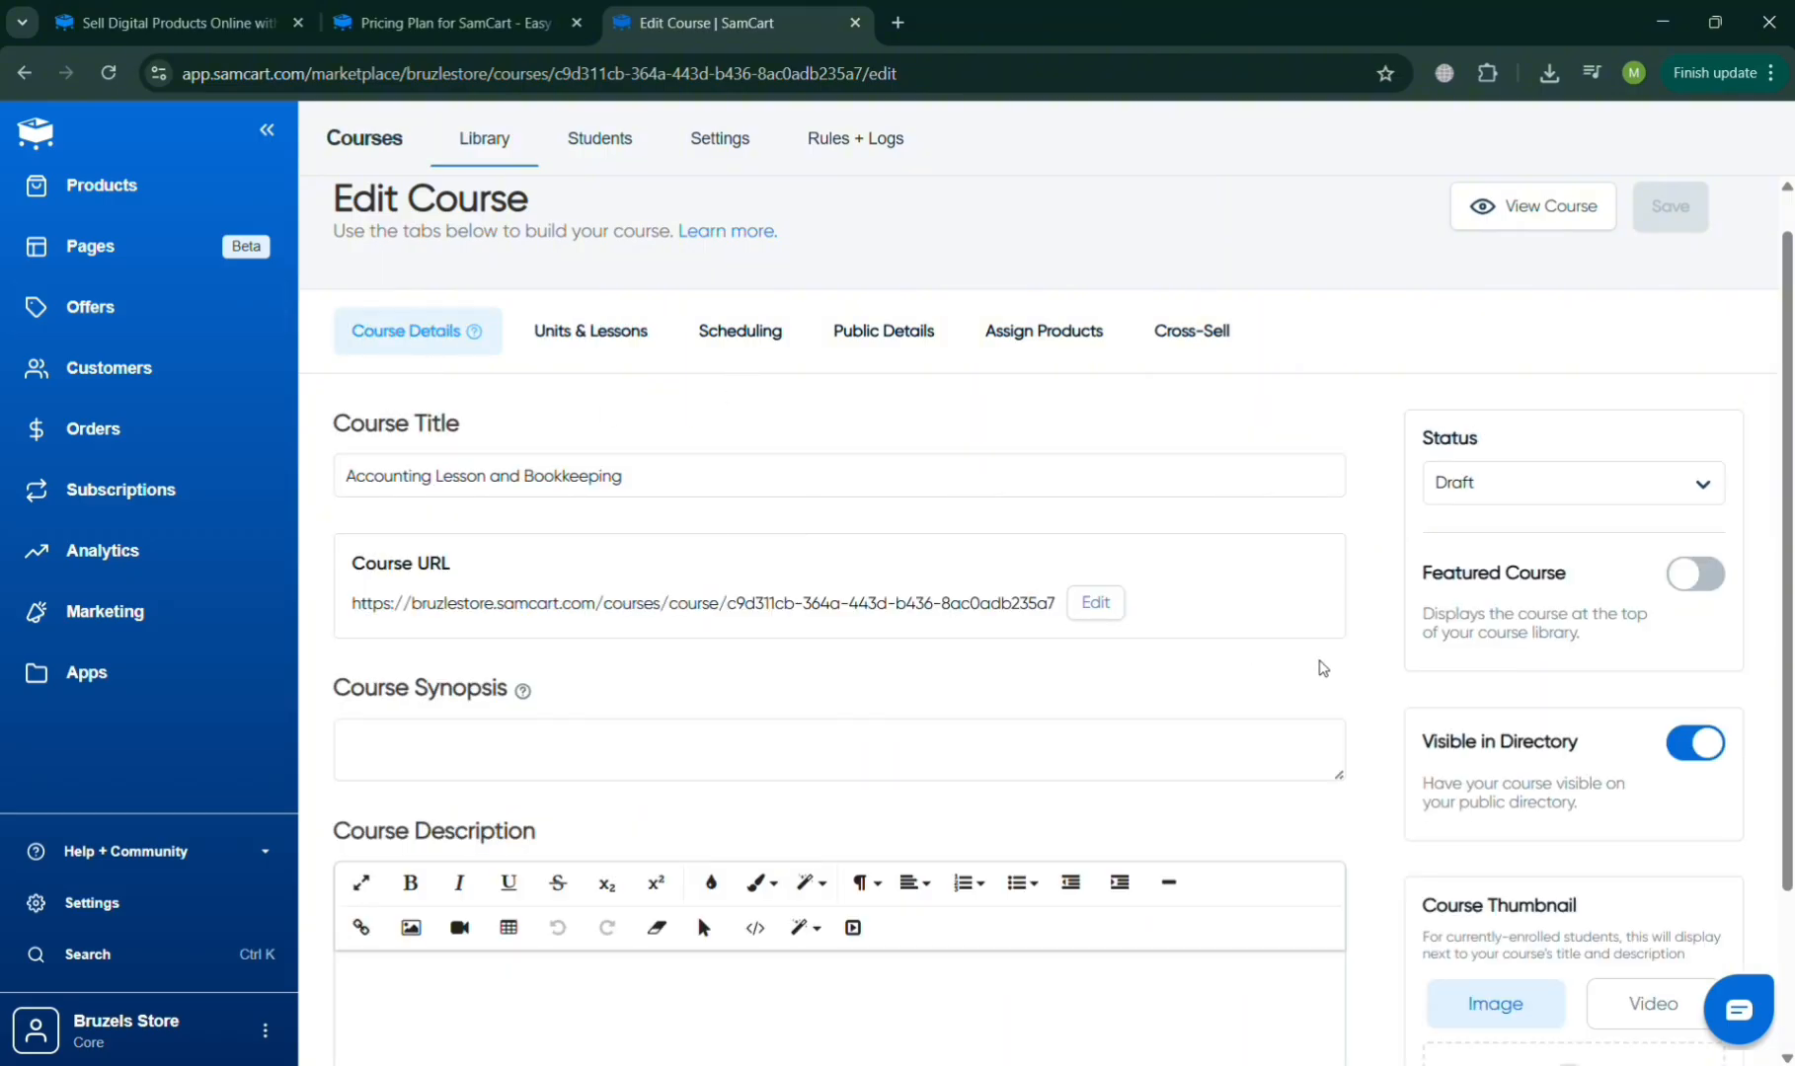
scroll(1499, 753, down, 3)
click(1521, 796)
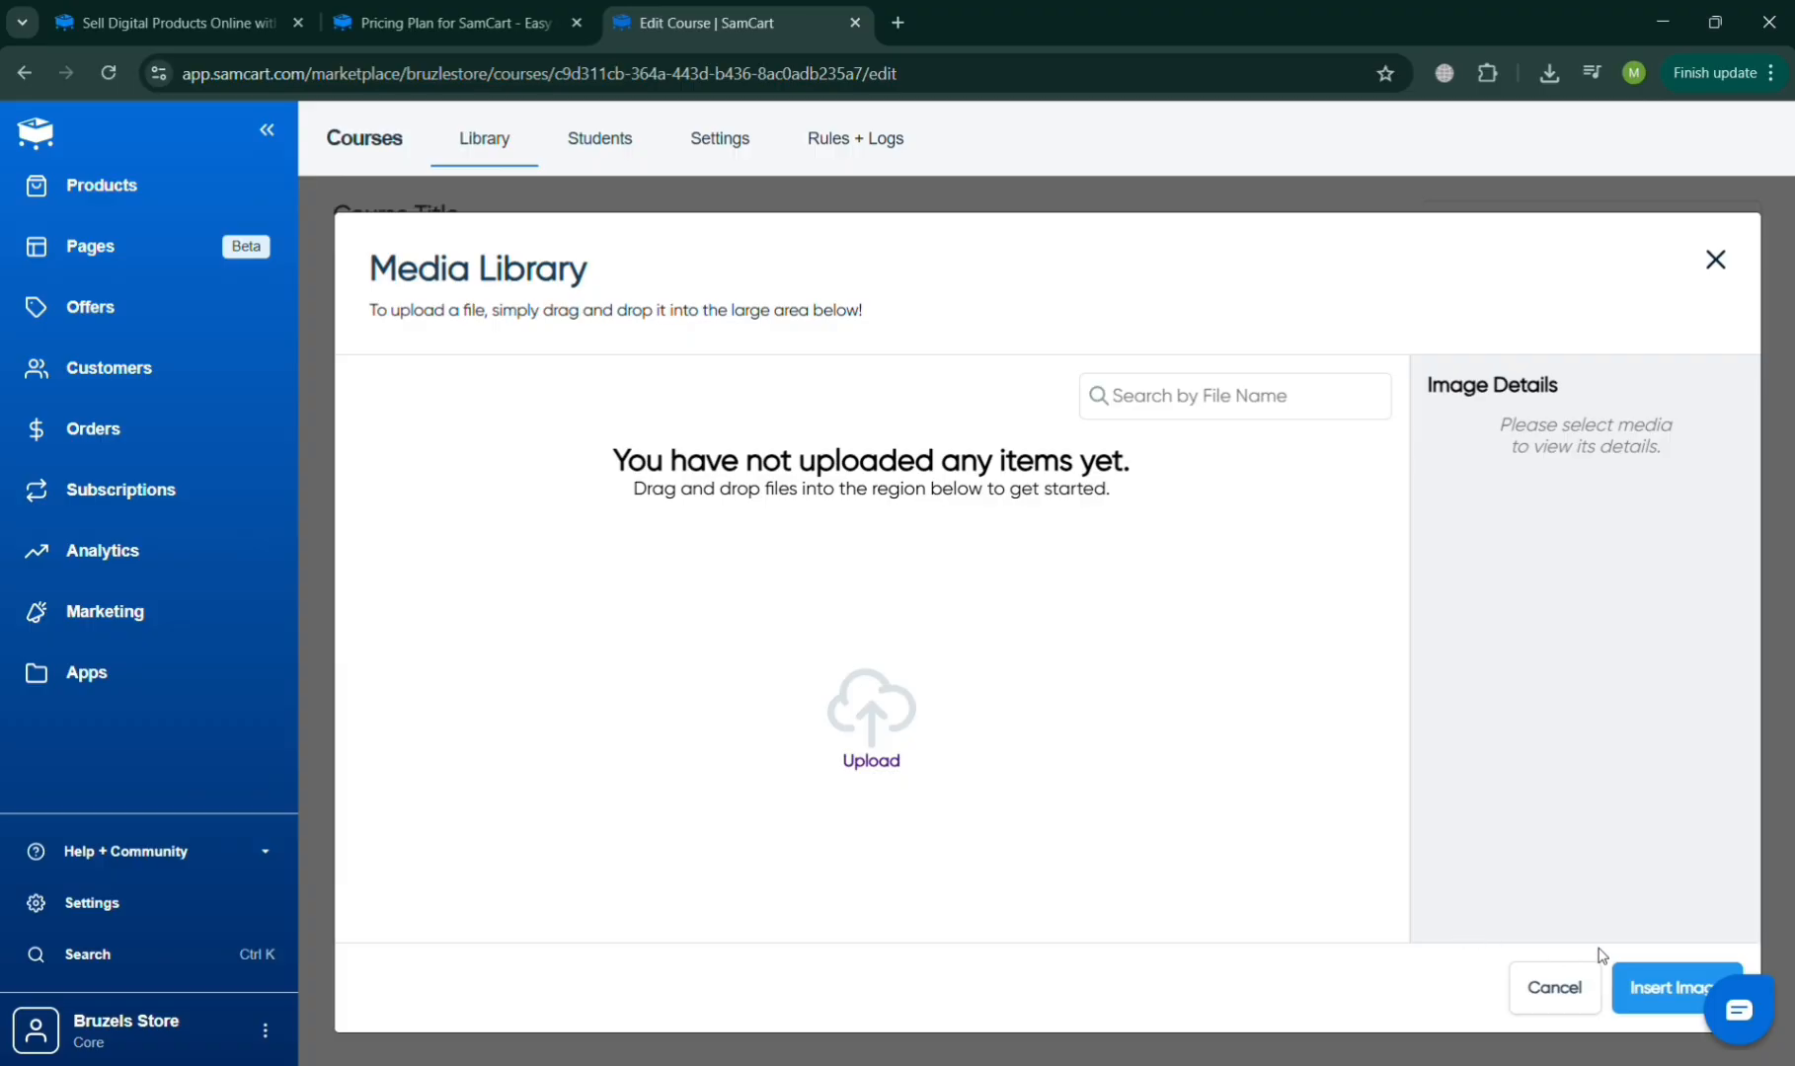
click(896, 714)
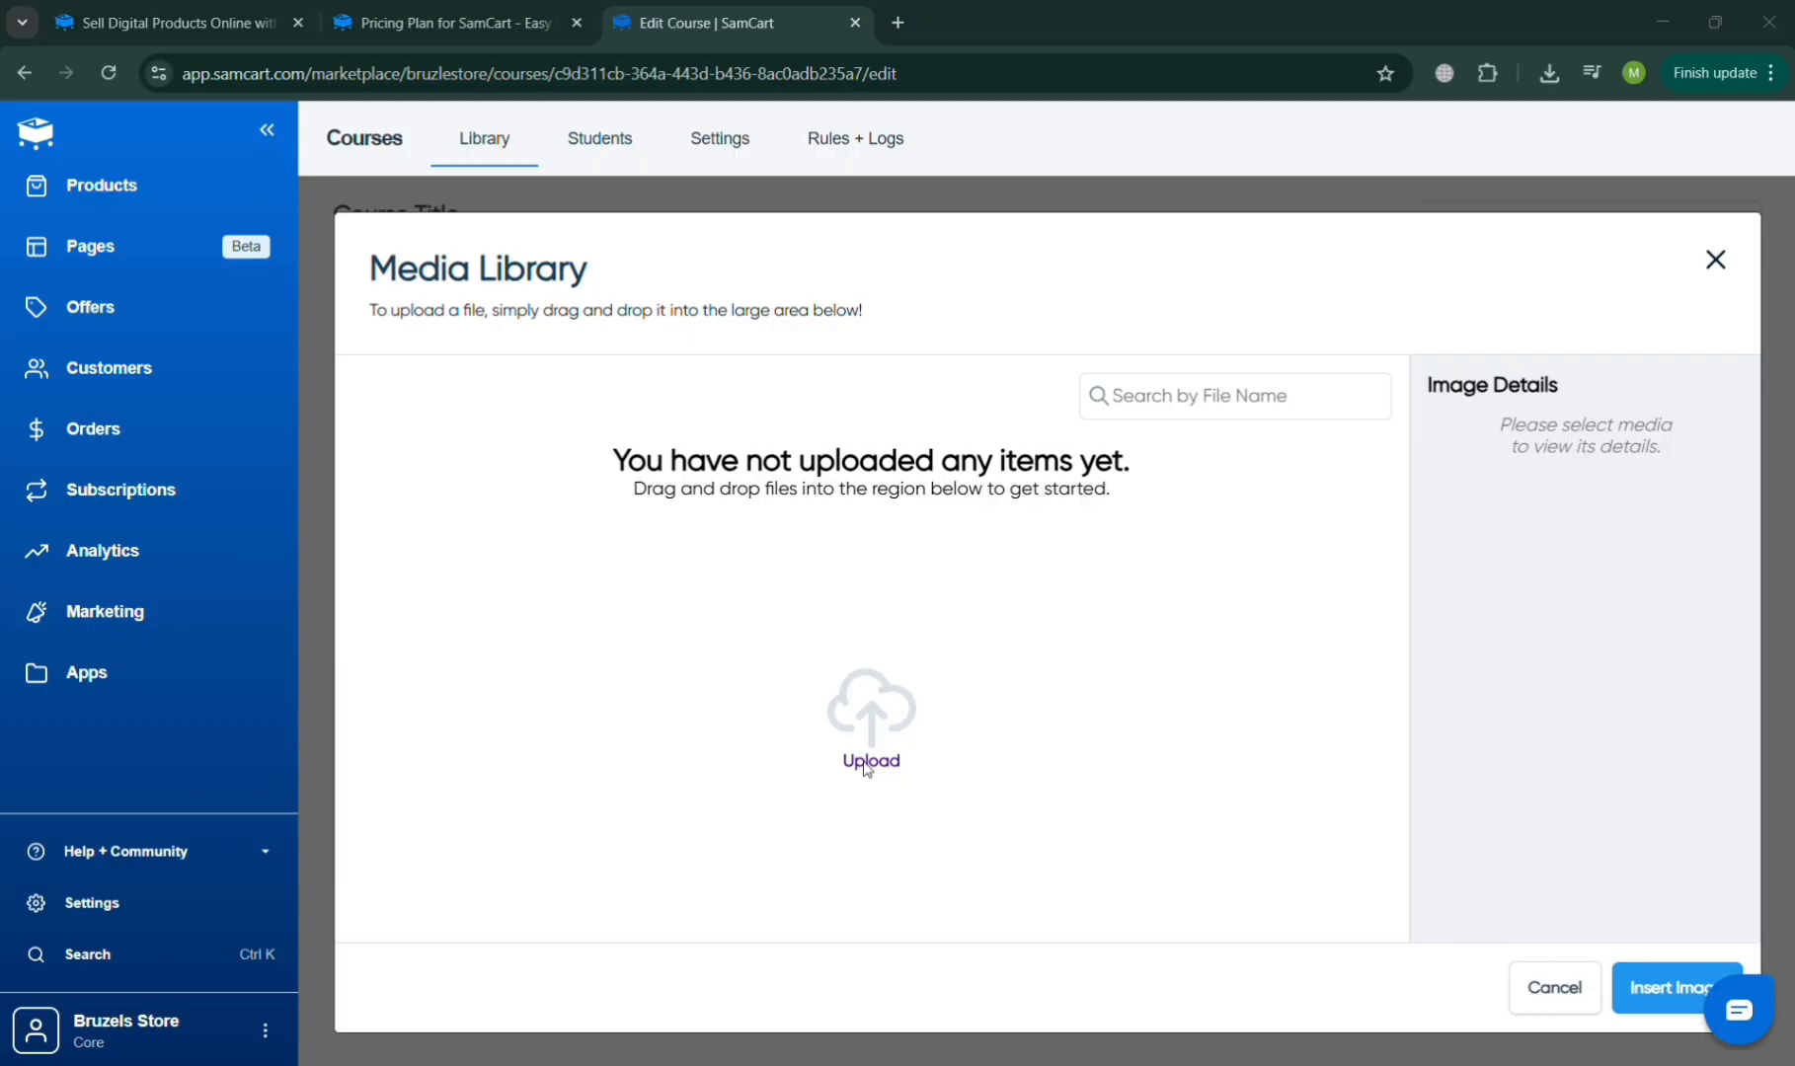
double_click(287, 230)
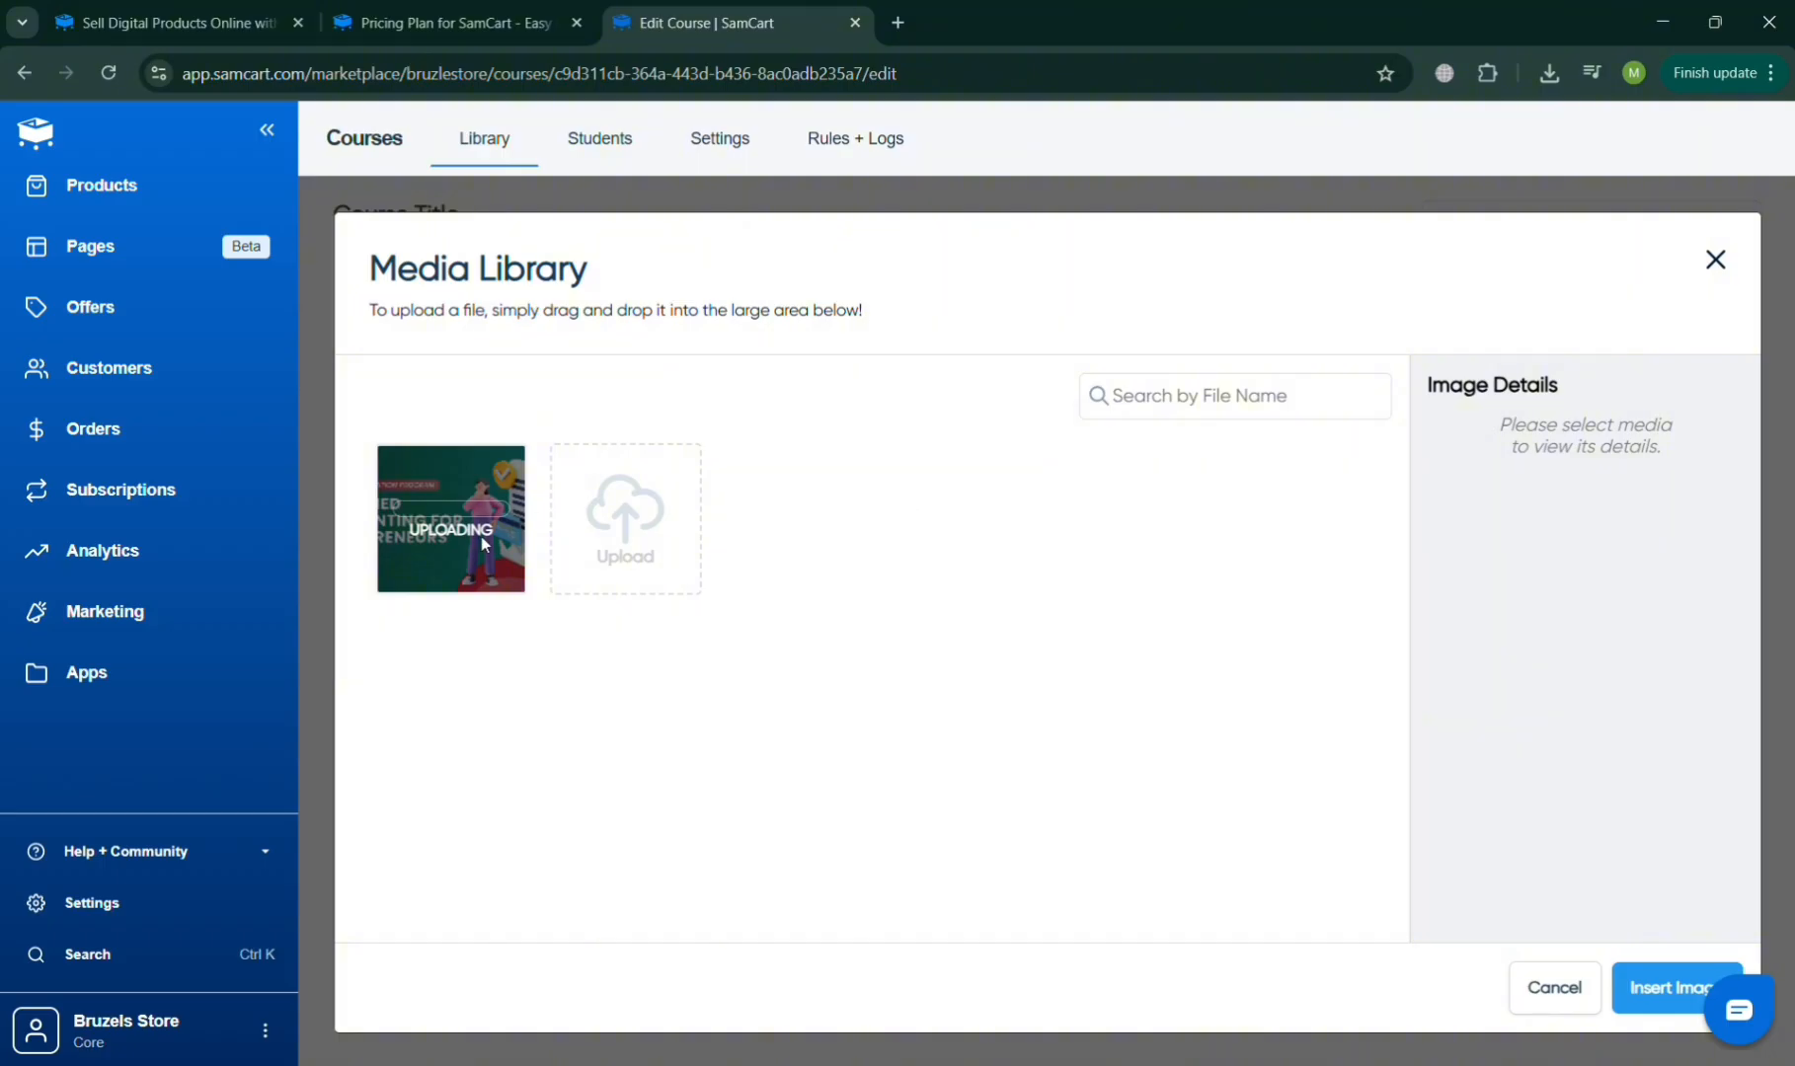
Step: Title the uploaded banner image "Course" and insert it as the course thumbnail
click(461, 560)
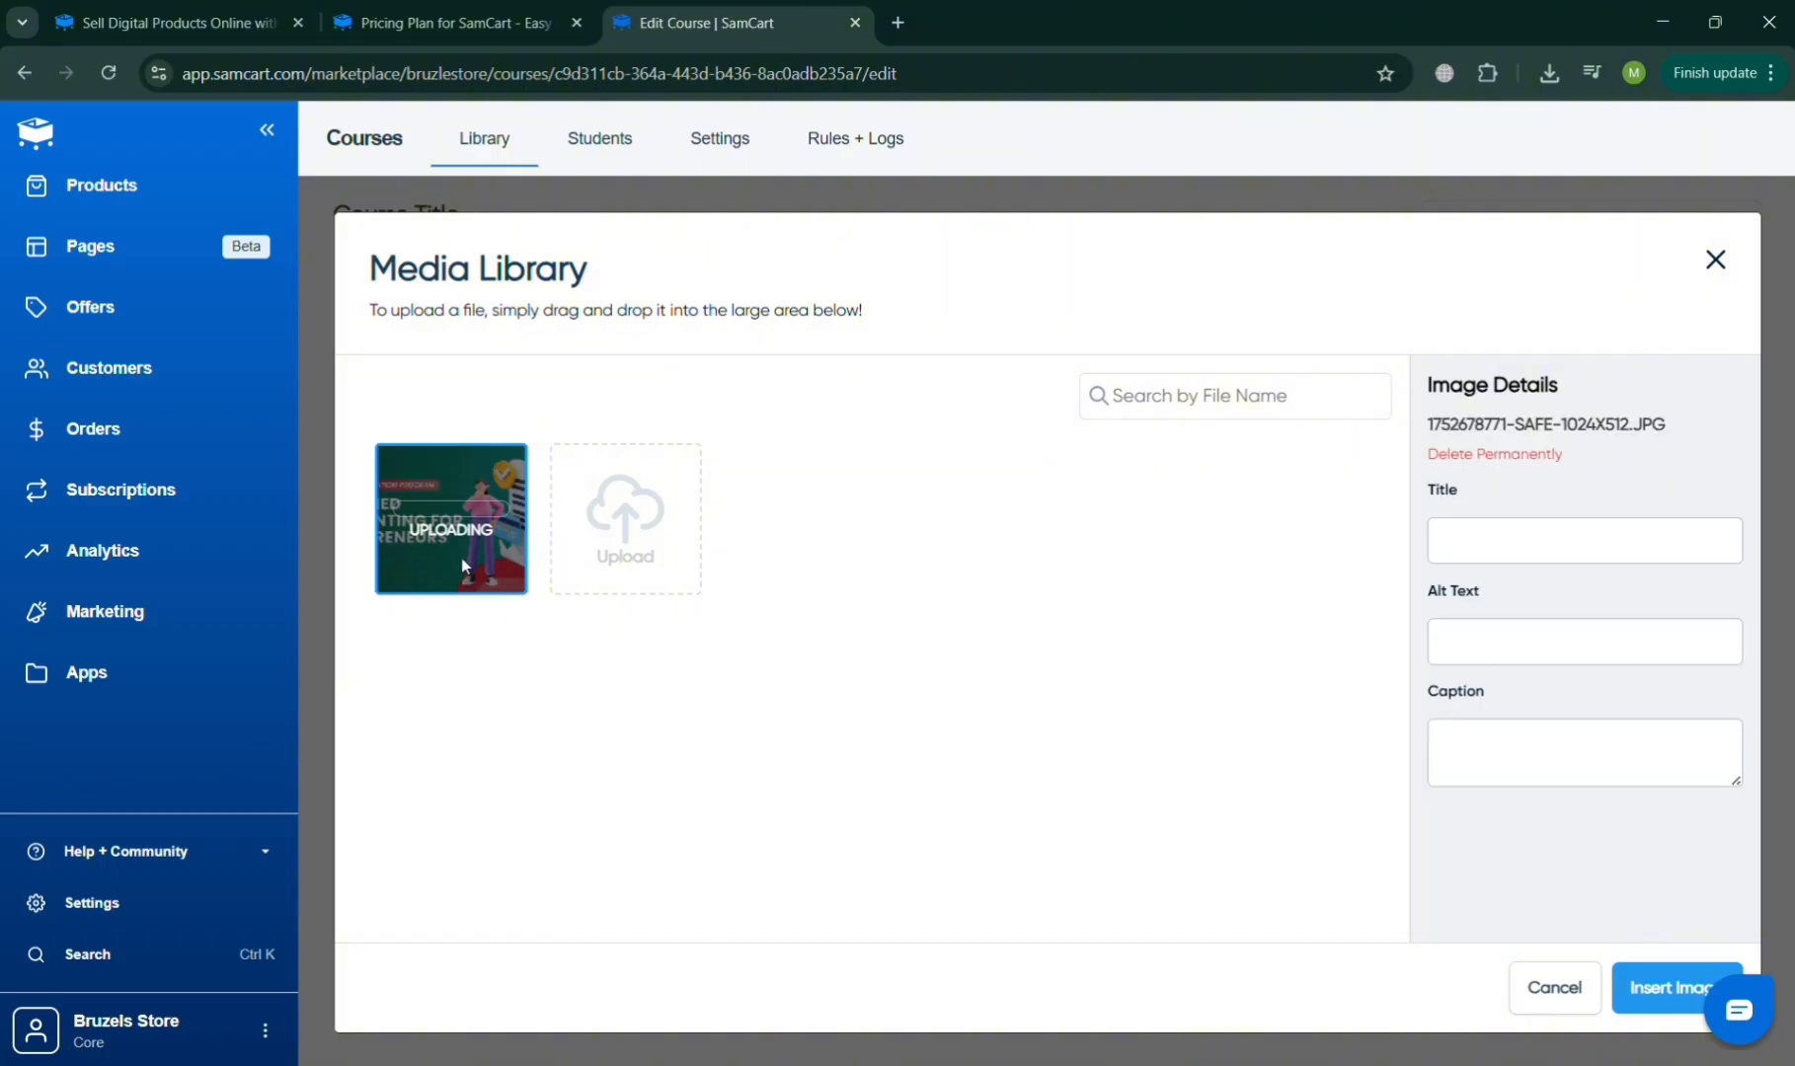
click(1528, 560)
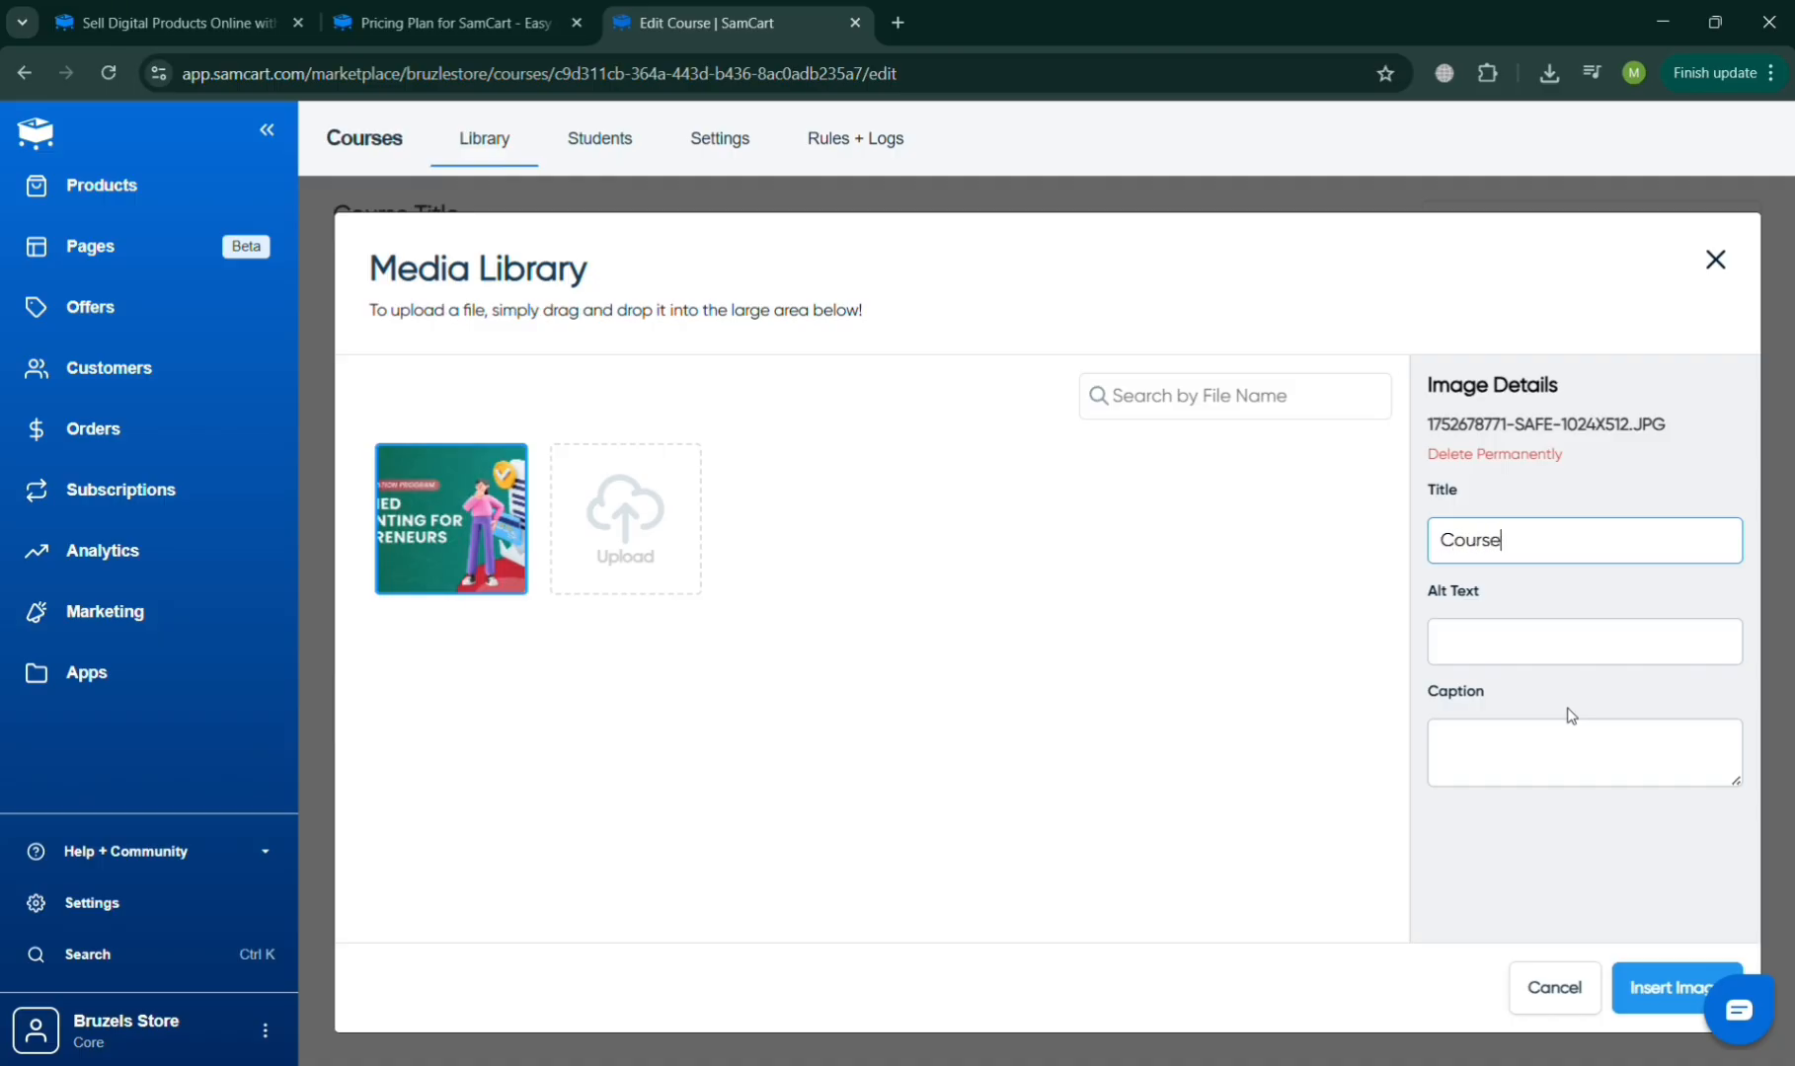
click(1642, 980)
scroll(1569, 869, down, 1)
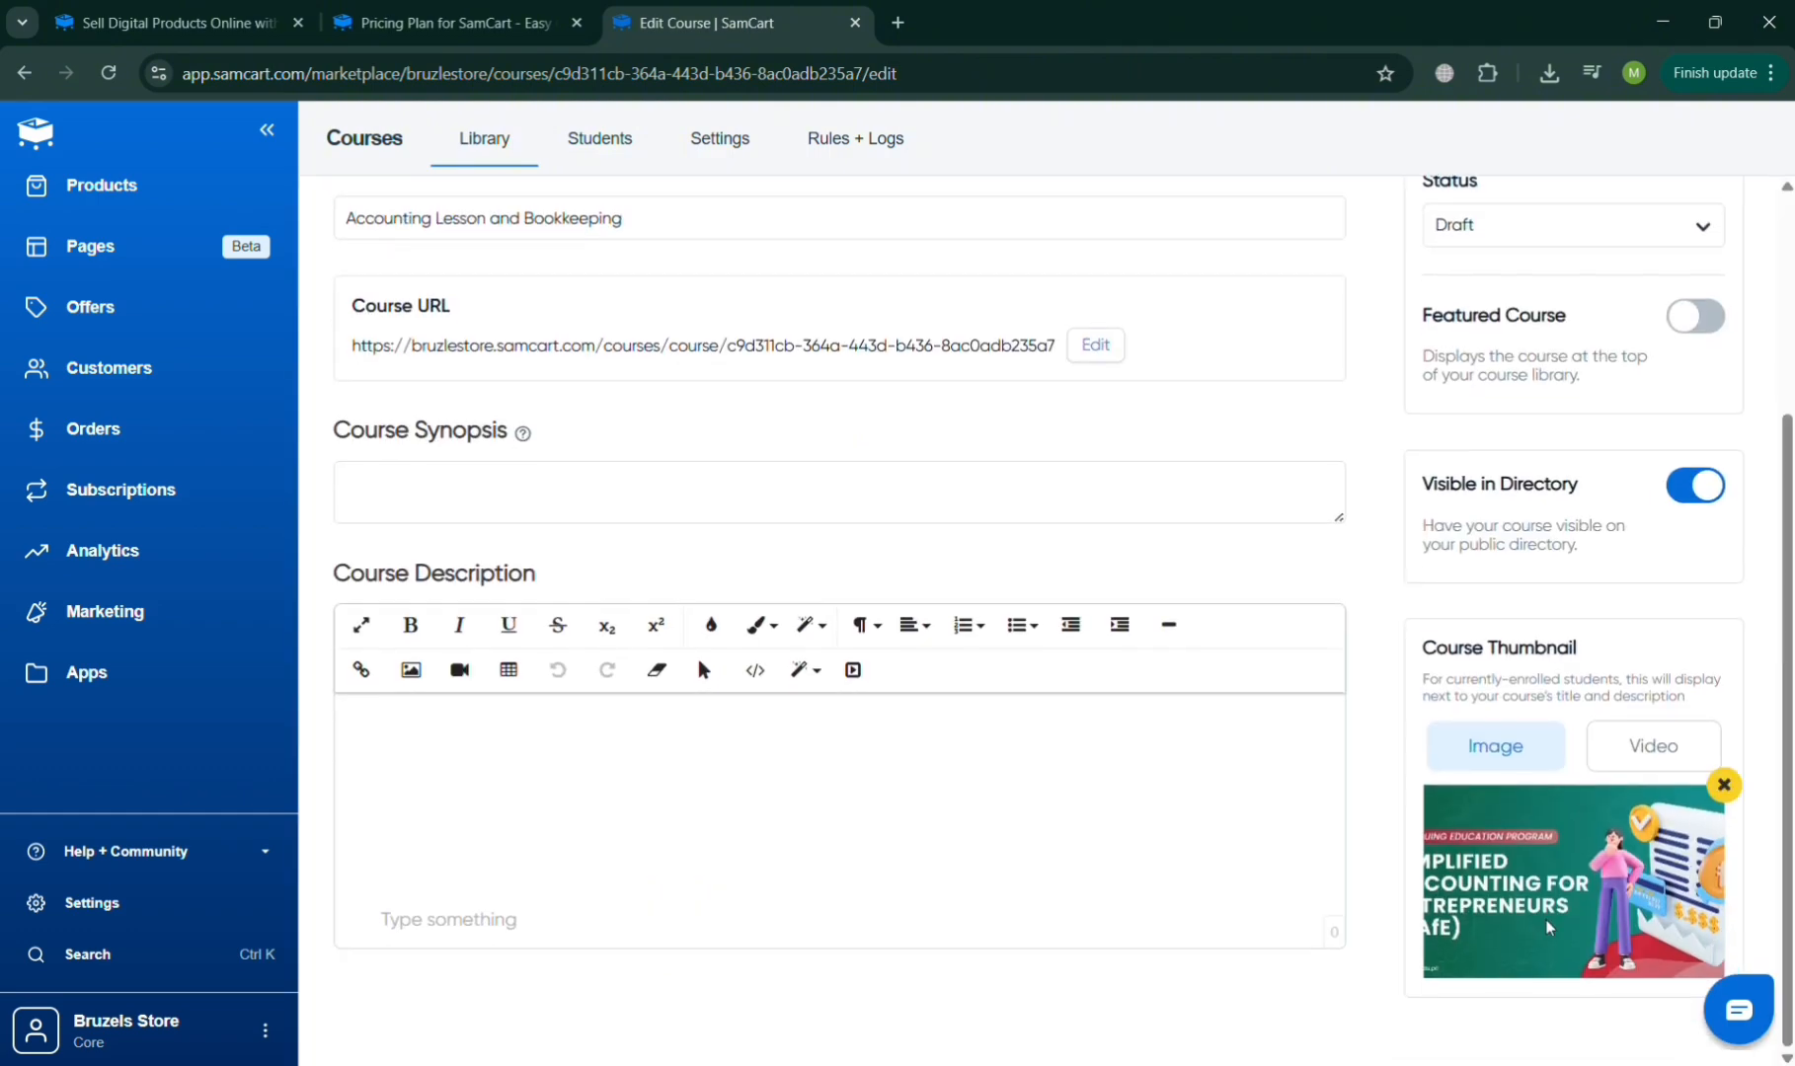
scroll(1086, 592, up, 4)
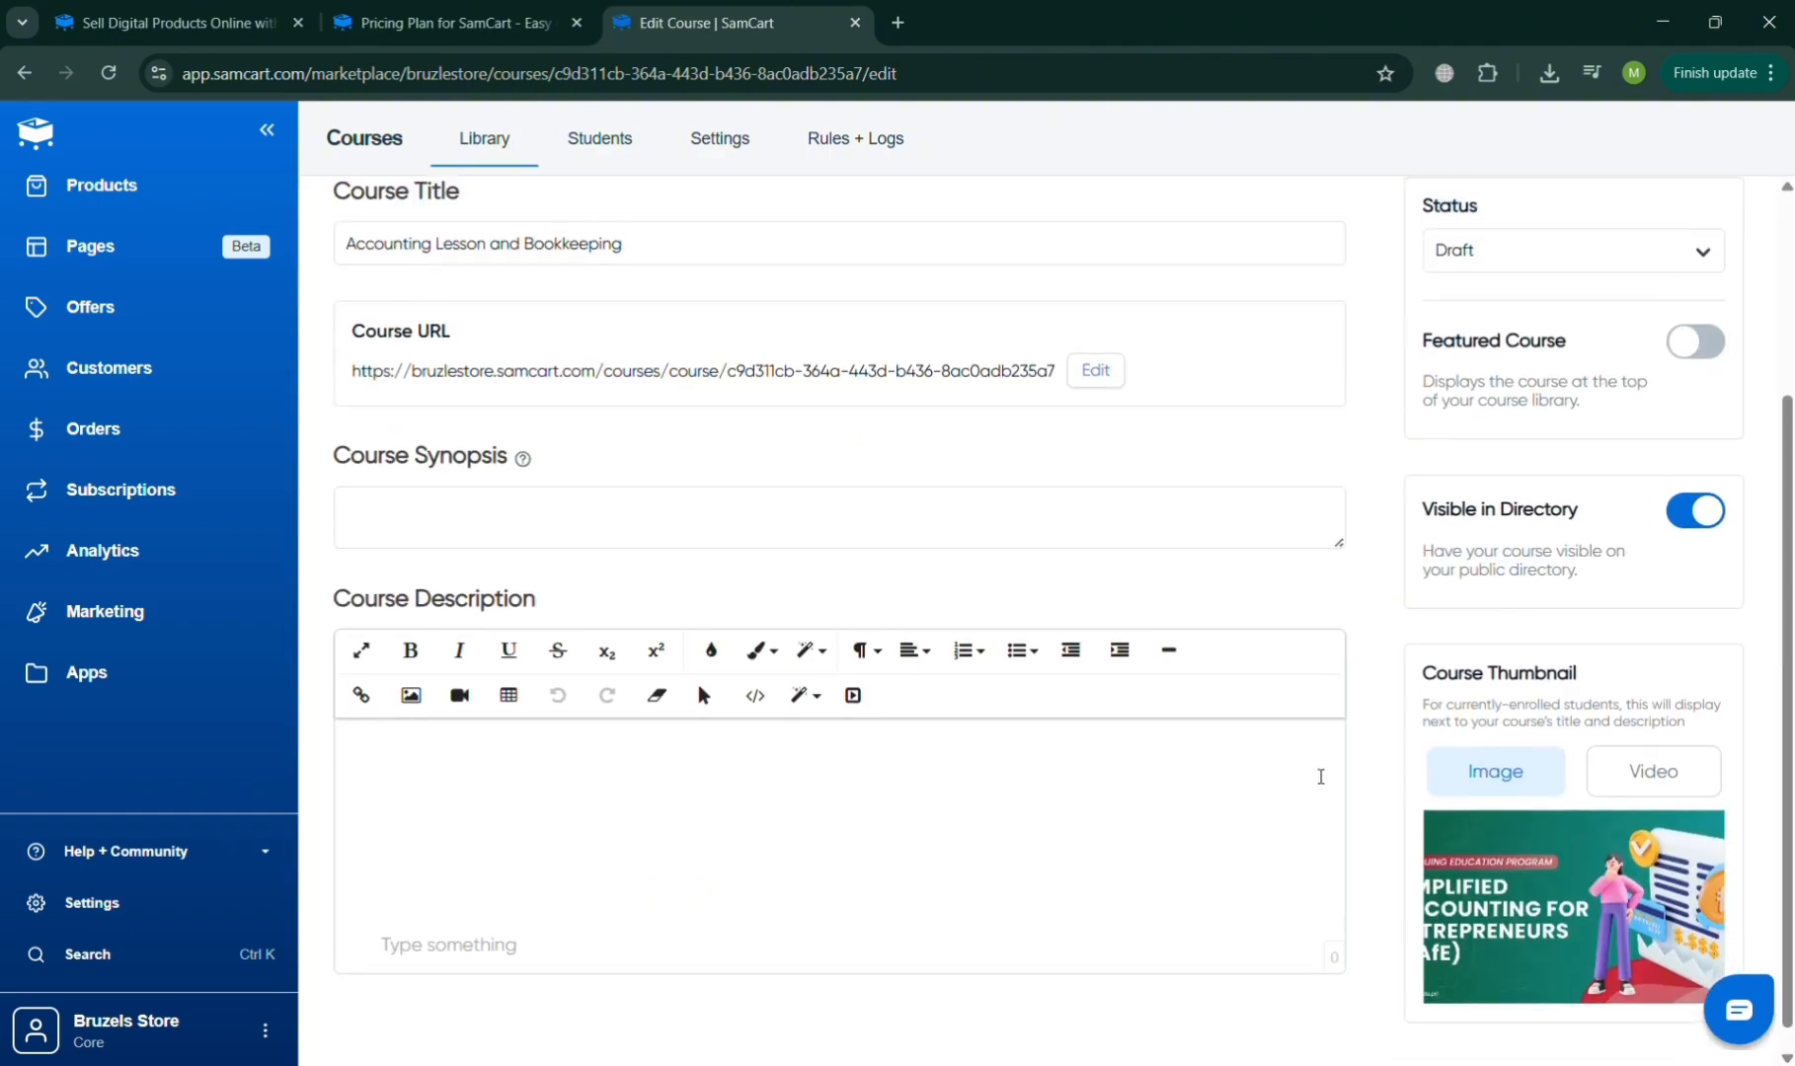
Step: Set the course's schedule type to Instant Access, keeping entries released by Unit
click(592, 380)
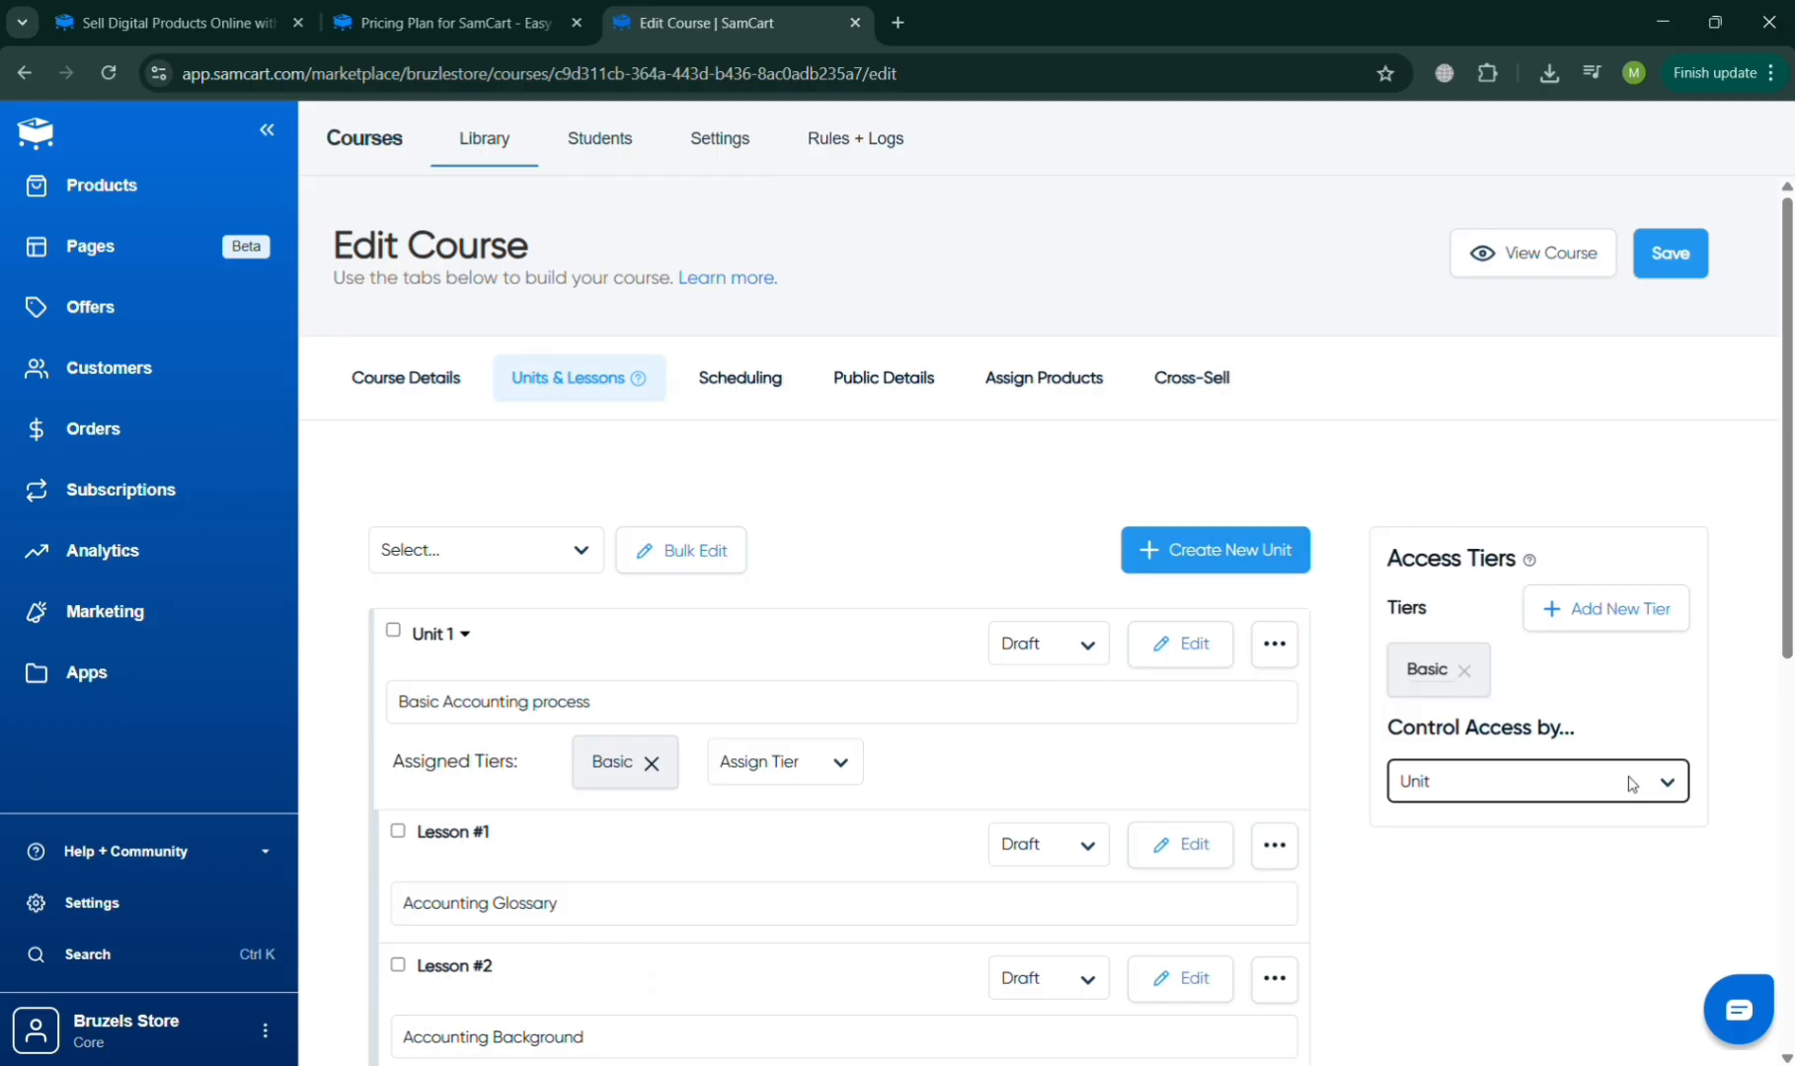
click(772, 394)
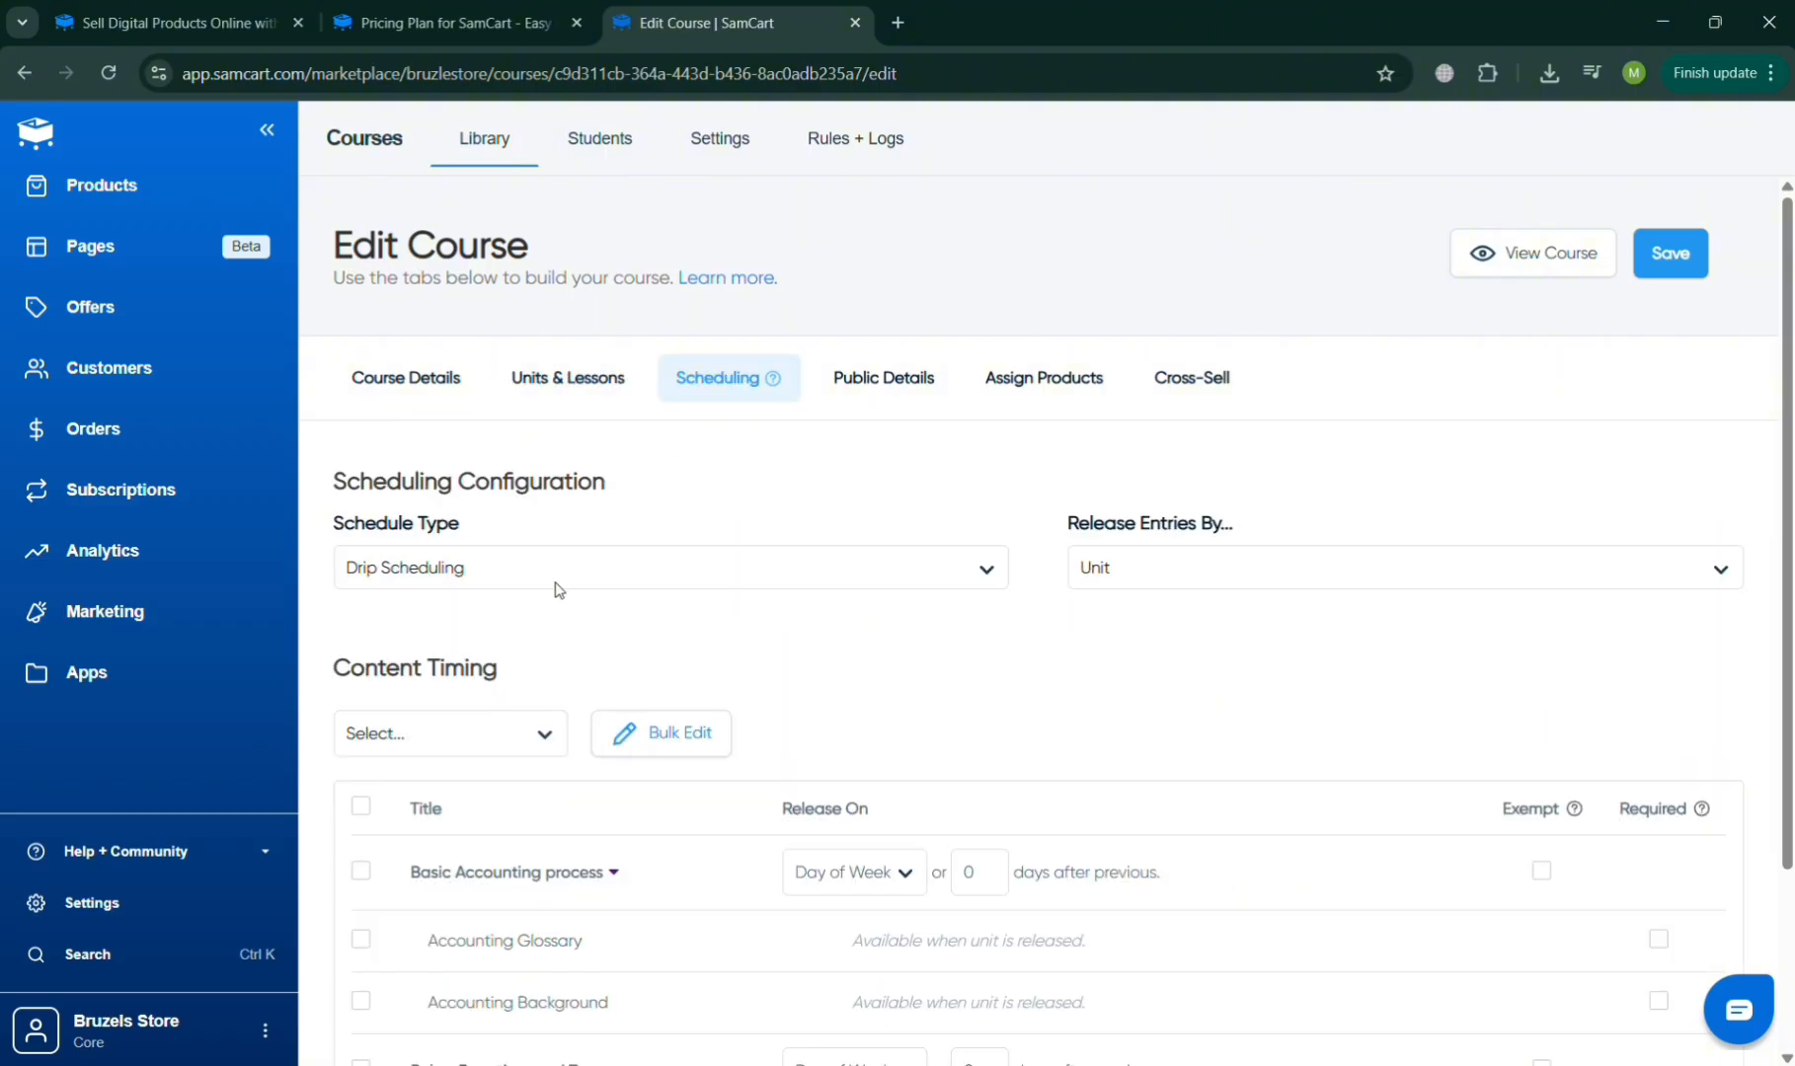
click(569, 633)
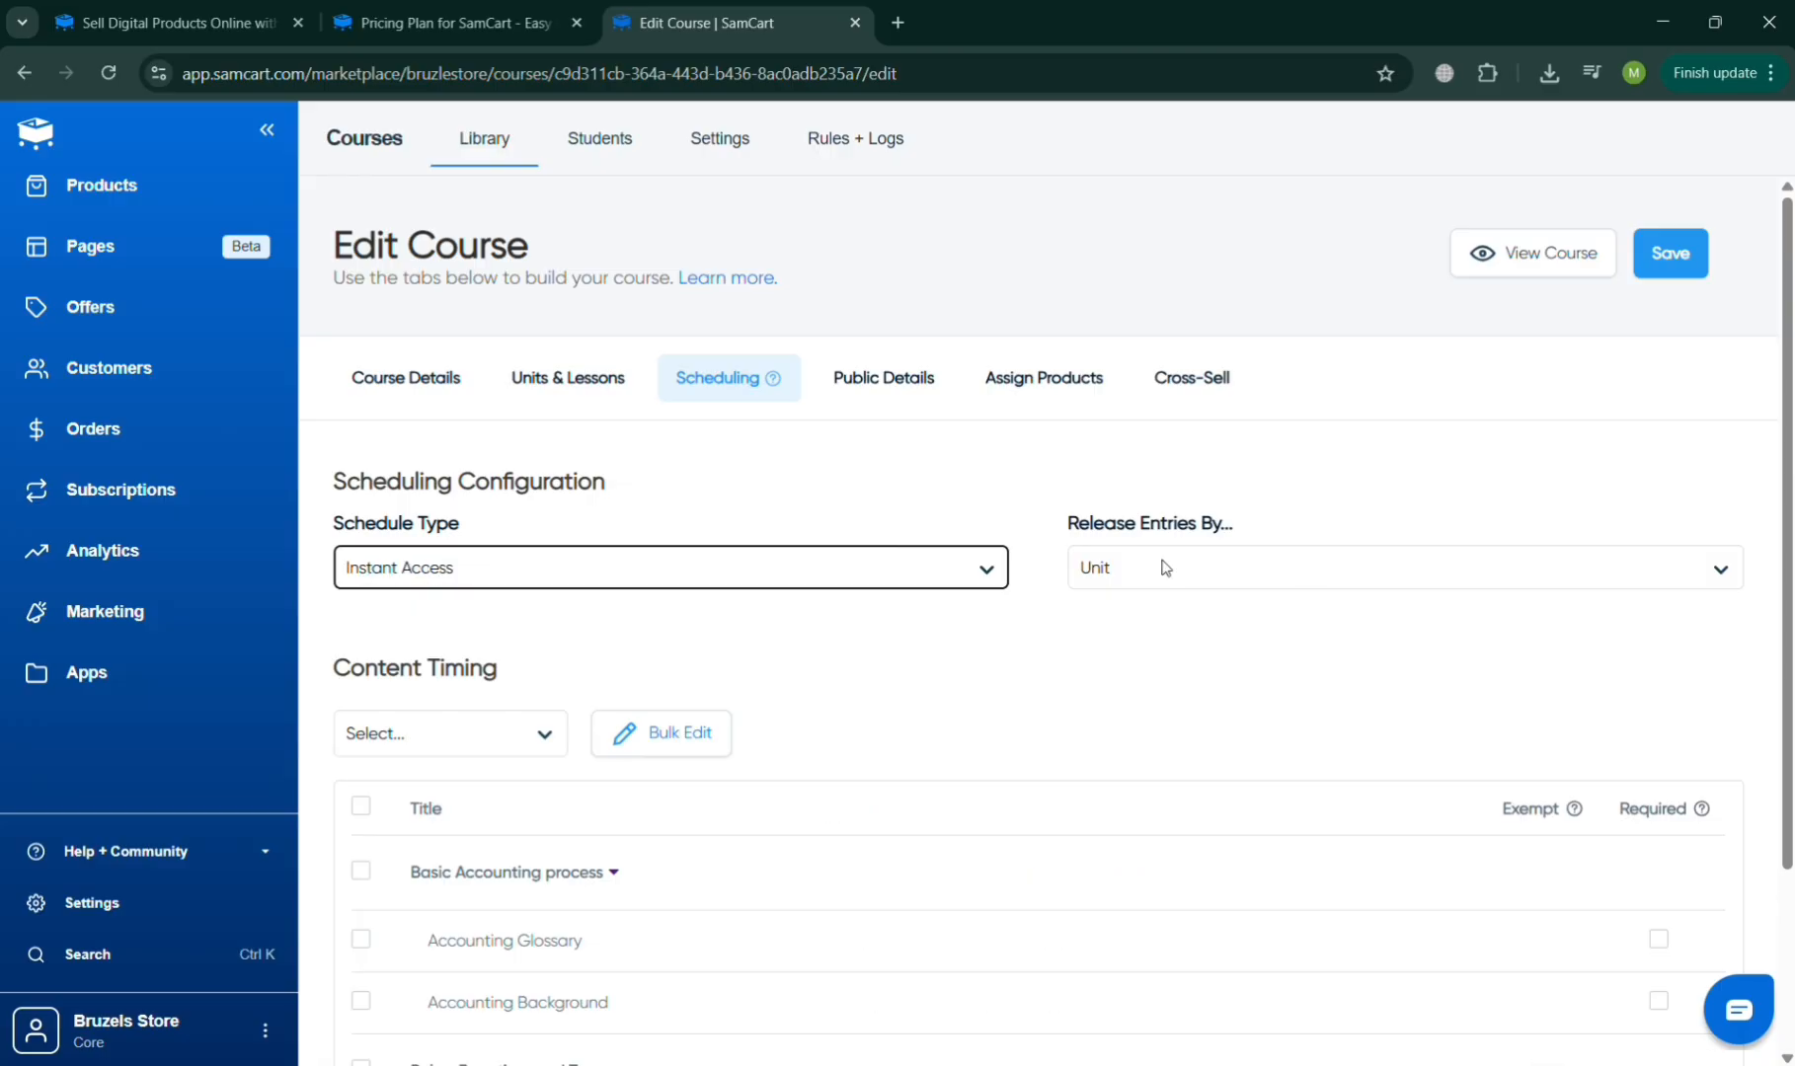
click(1302, 568)
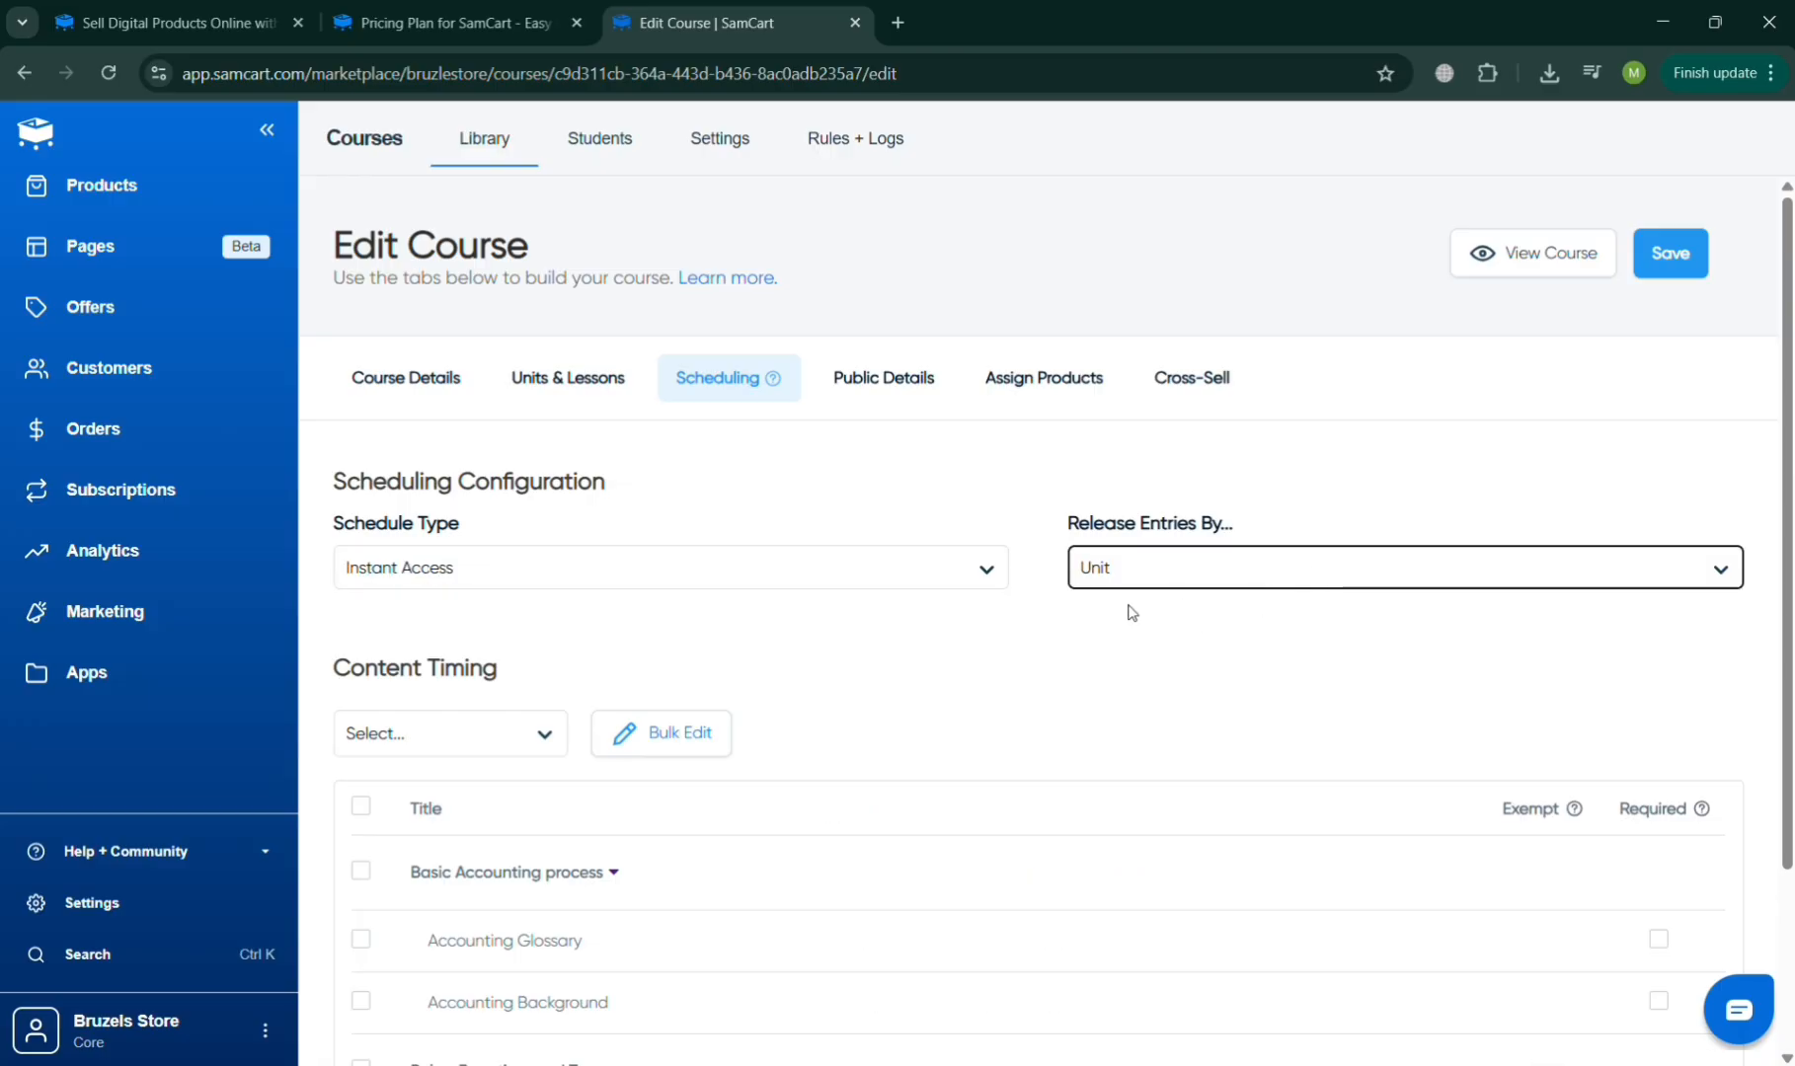
scroll(1001, 521, down, 2)
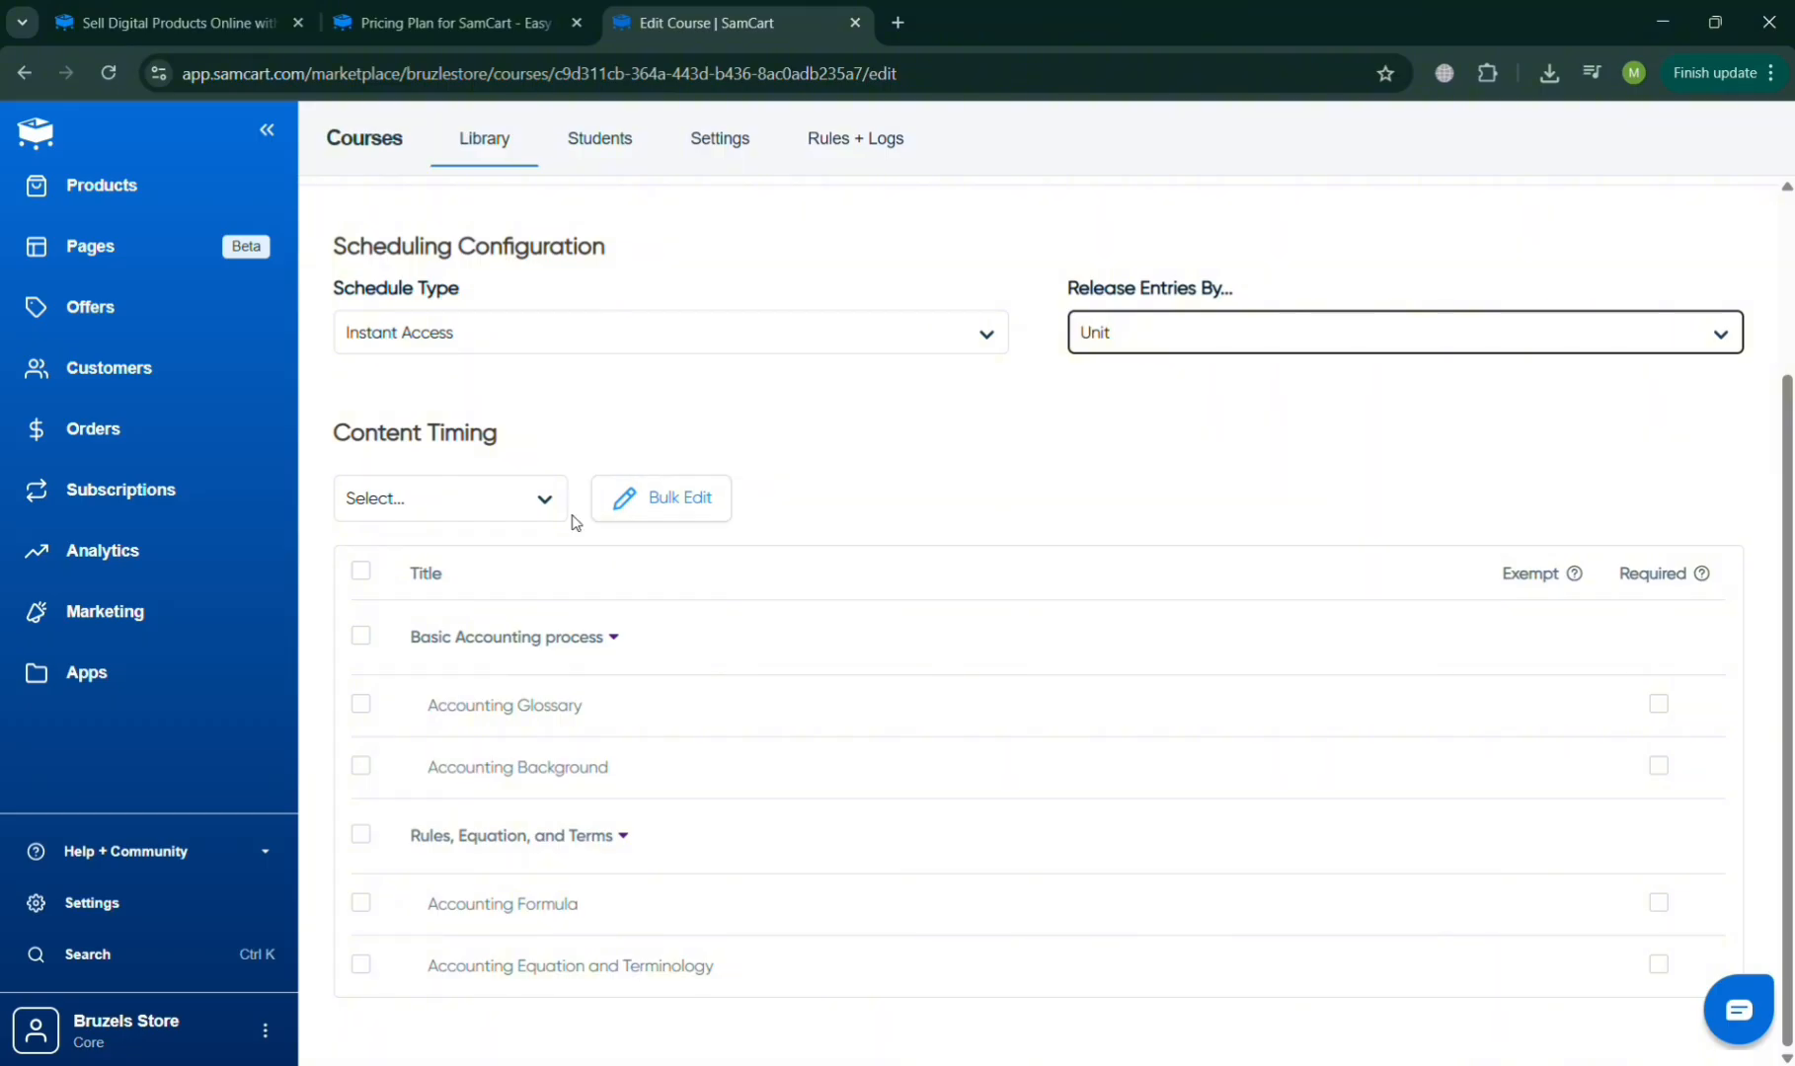
Step: Choose the Basic Accounting process unit in the content timing and mark Accounting Glossary and Accounting Background as required
click(524, 517)
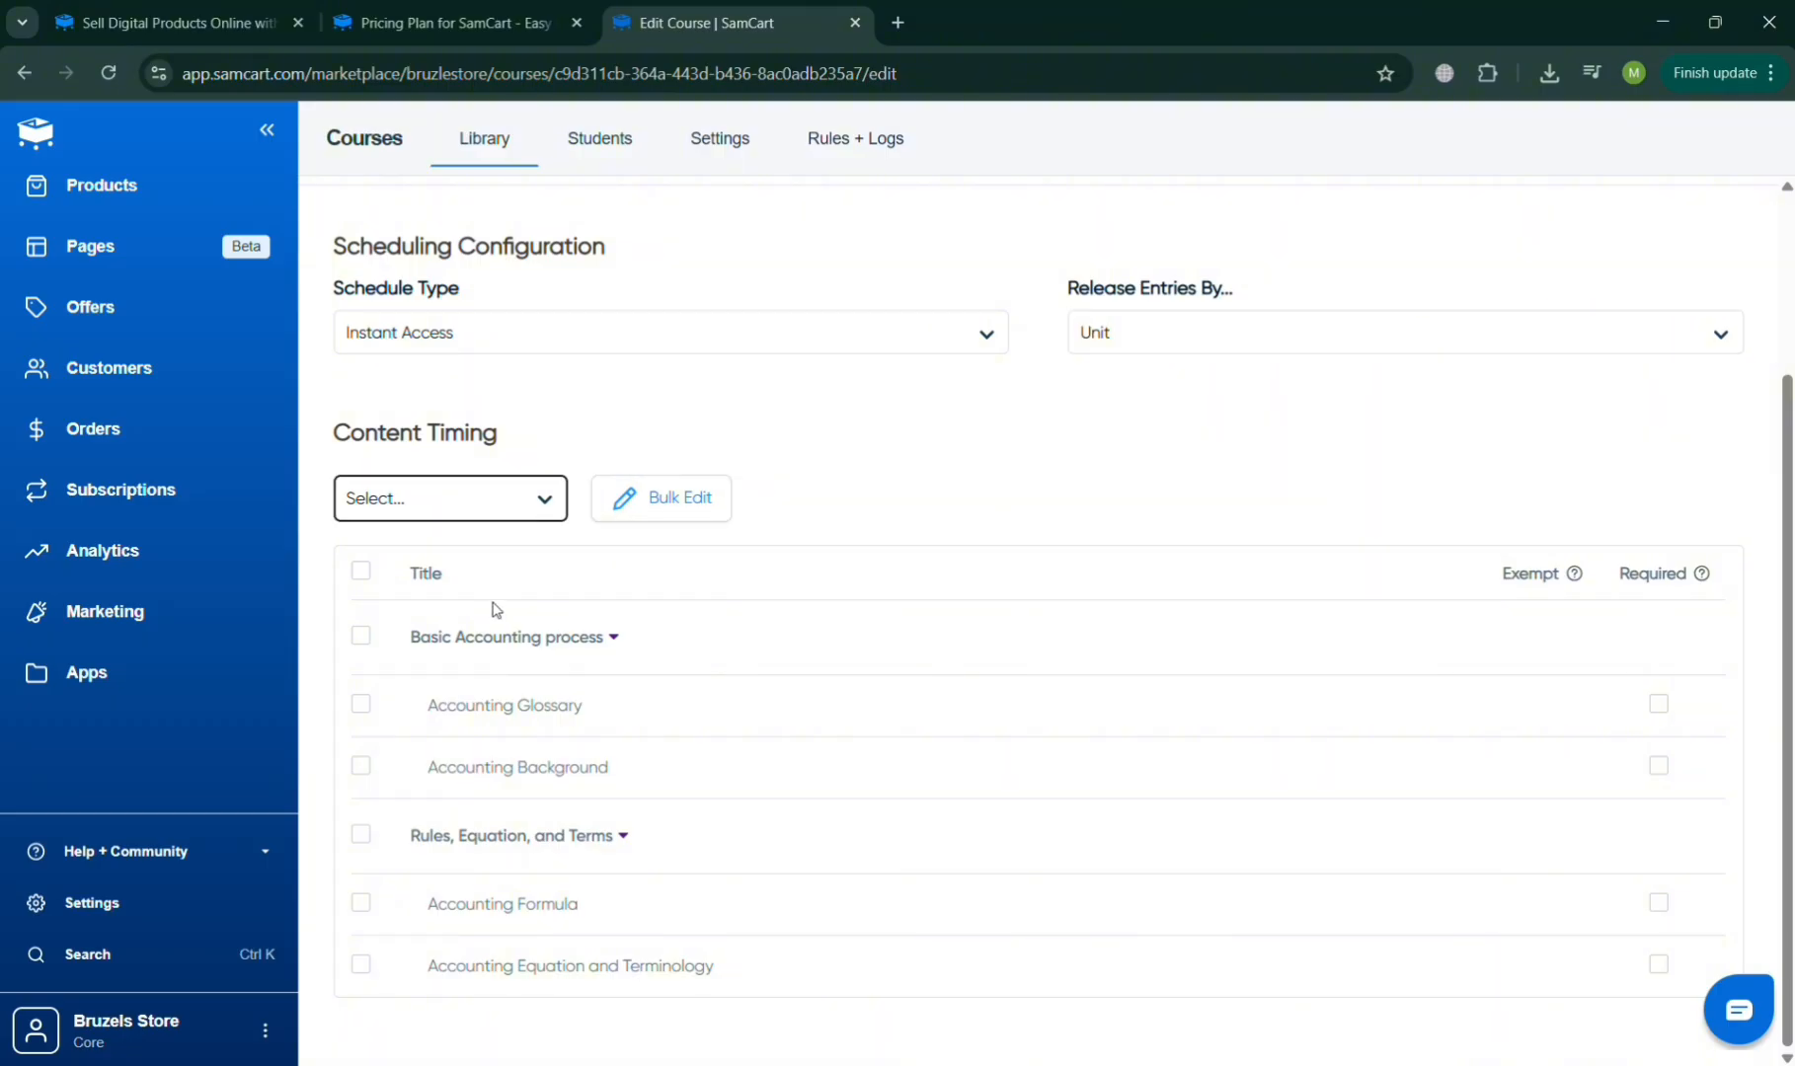
click(494, 567)
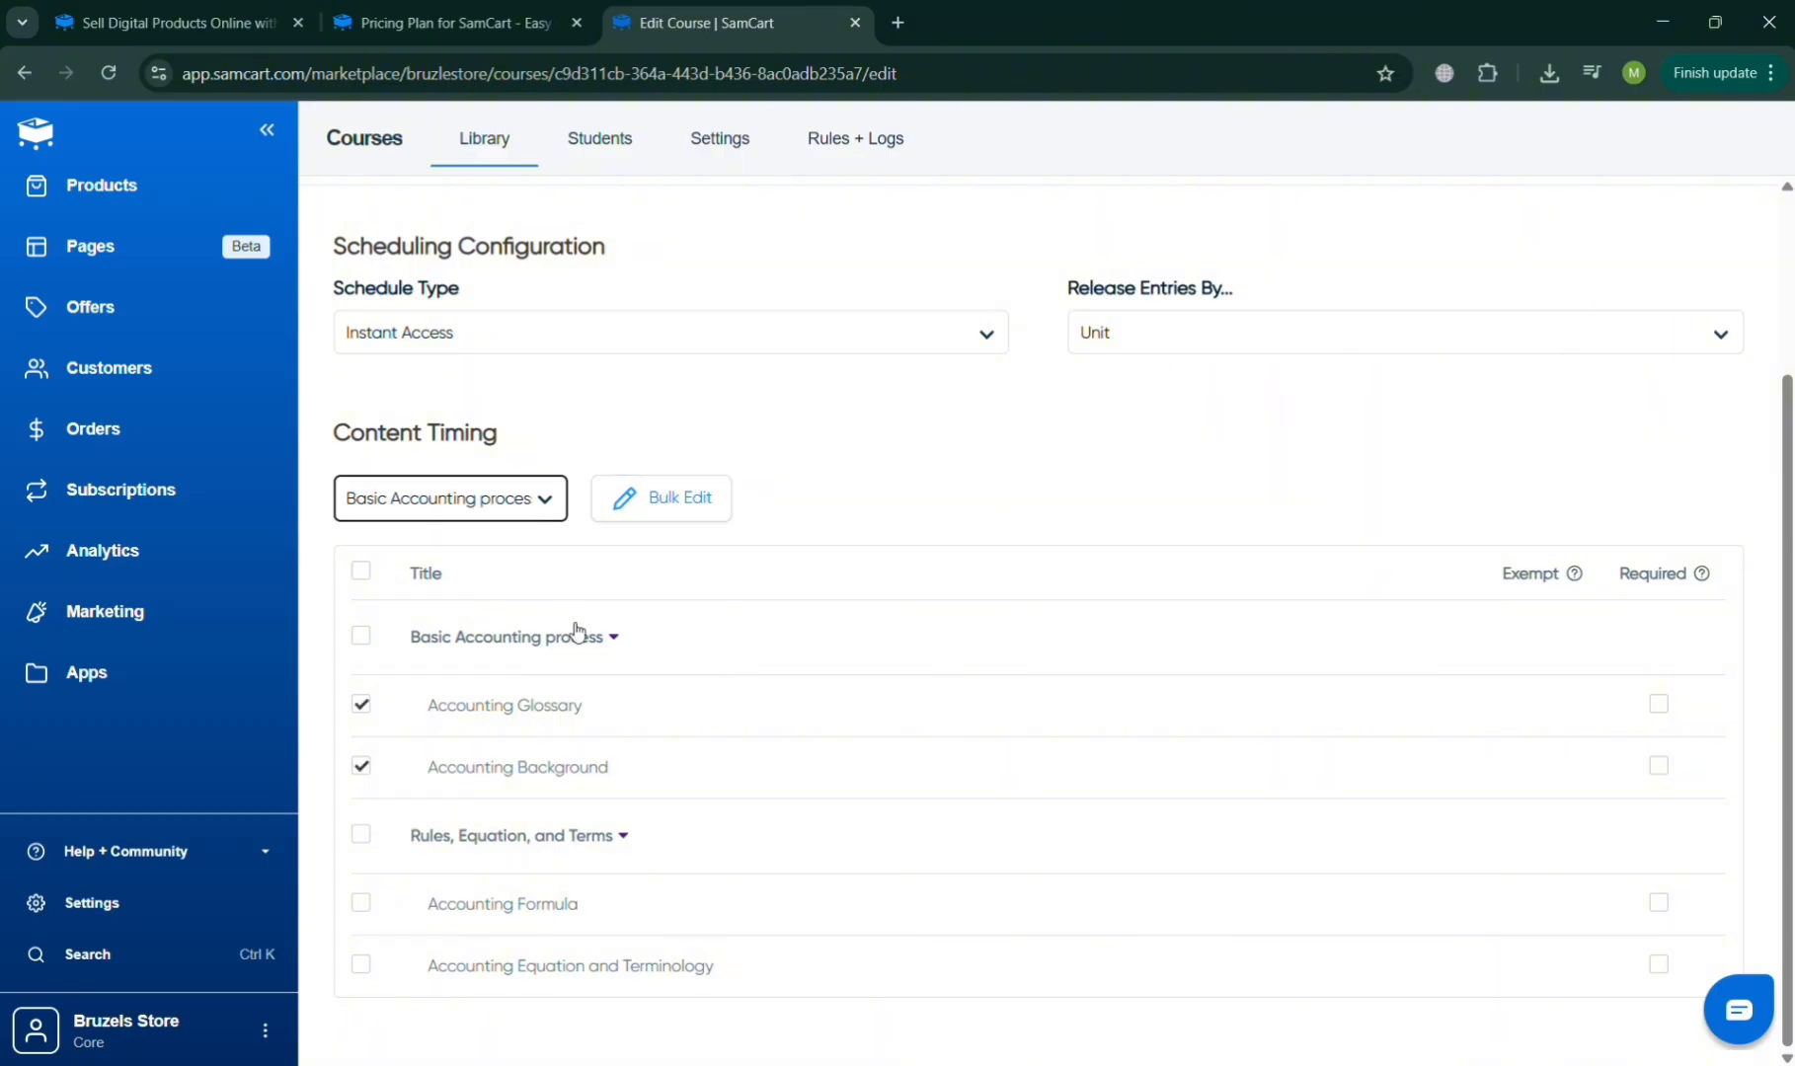
click(368, 641)
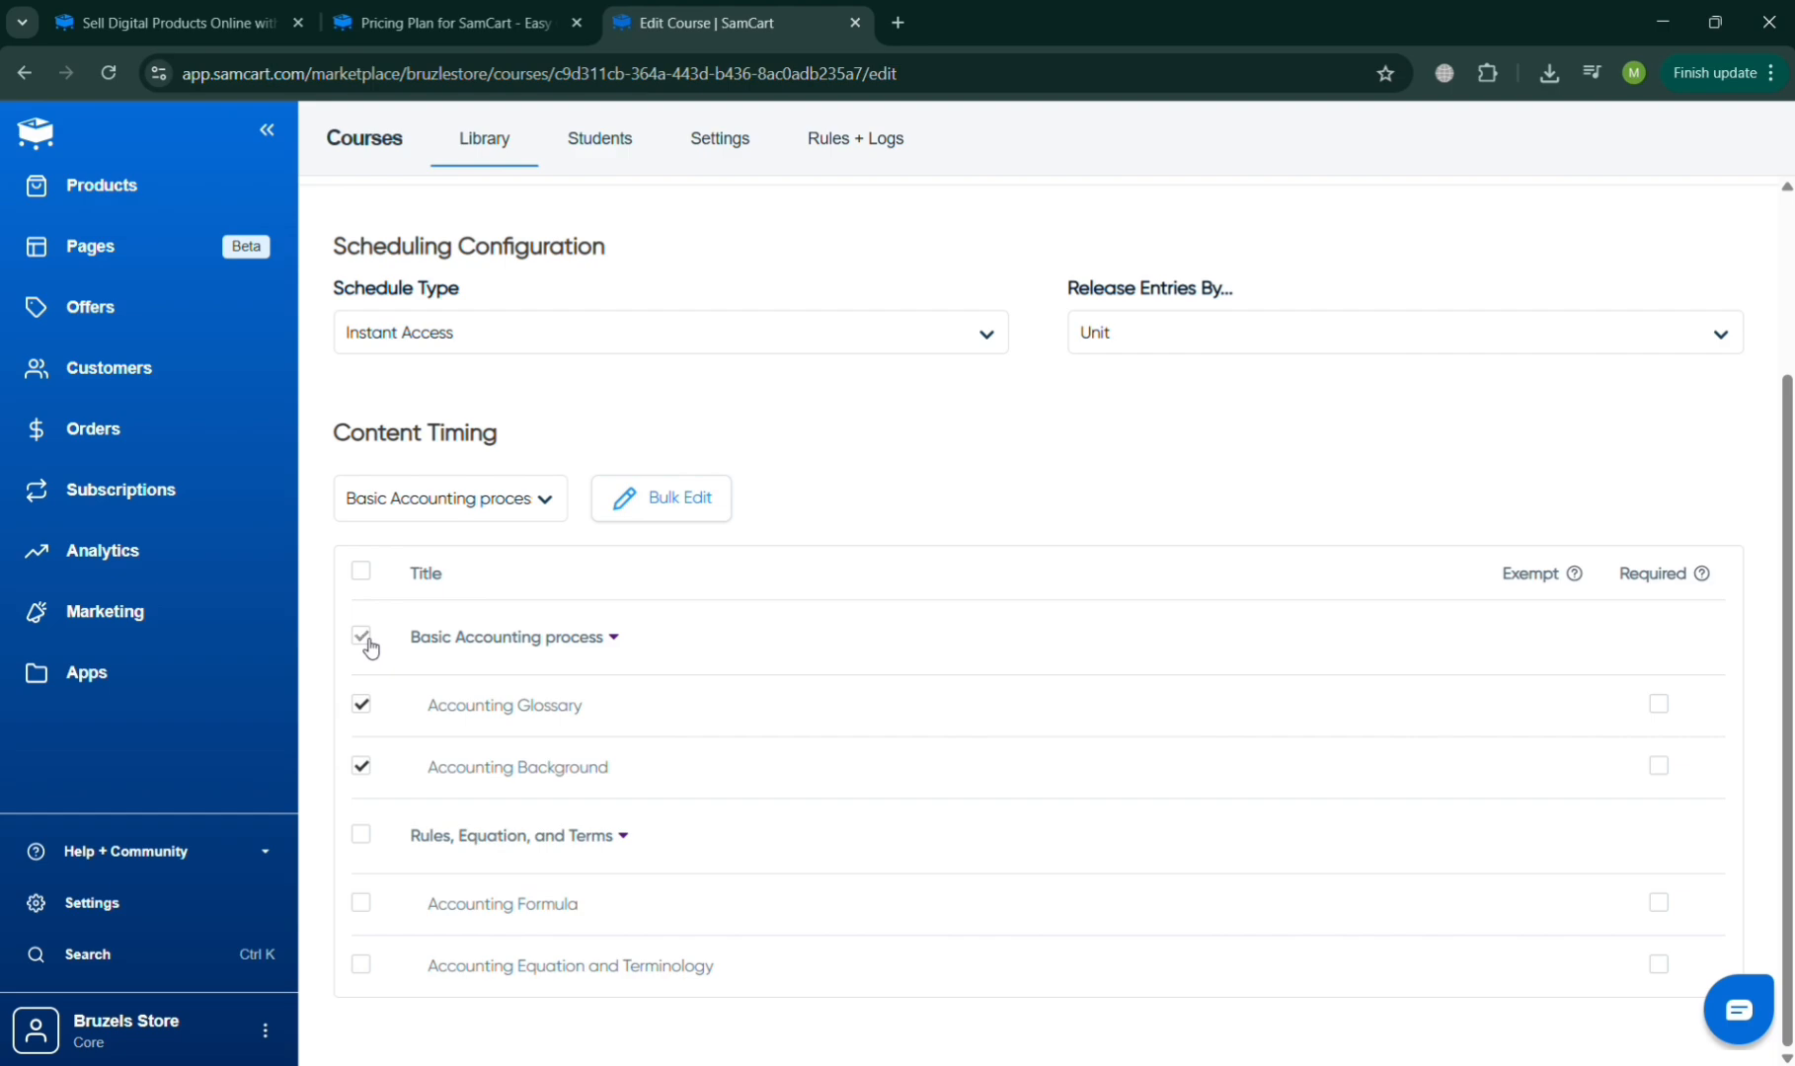
click(367, 641)
click(365, 638)
click(362, 704)
click(363, 766)
click(1659, 705)
click(1659, 766)
Step: Examine the course's public details, including the purchase button URL, button text and public synopsis fields
scroll(1288, 474, up, 3)
click(931, 388)
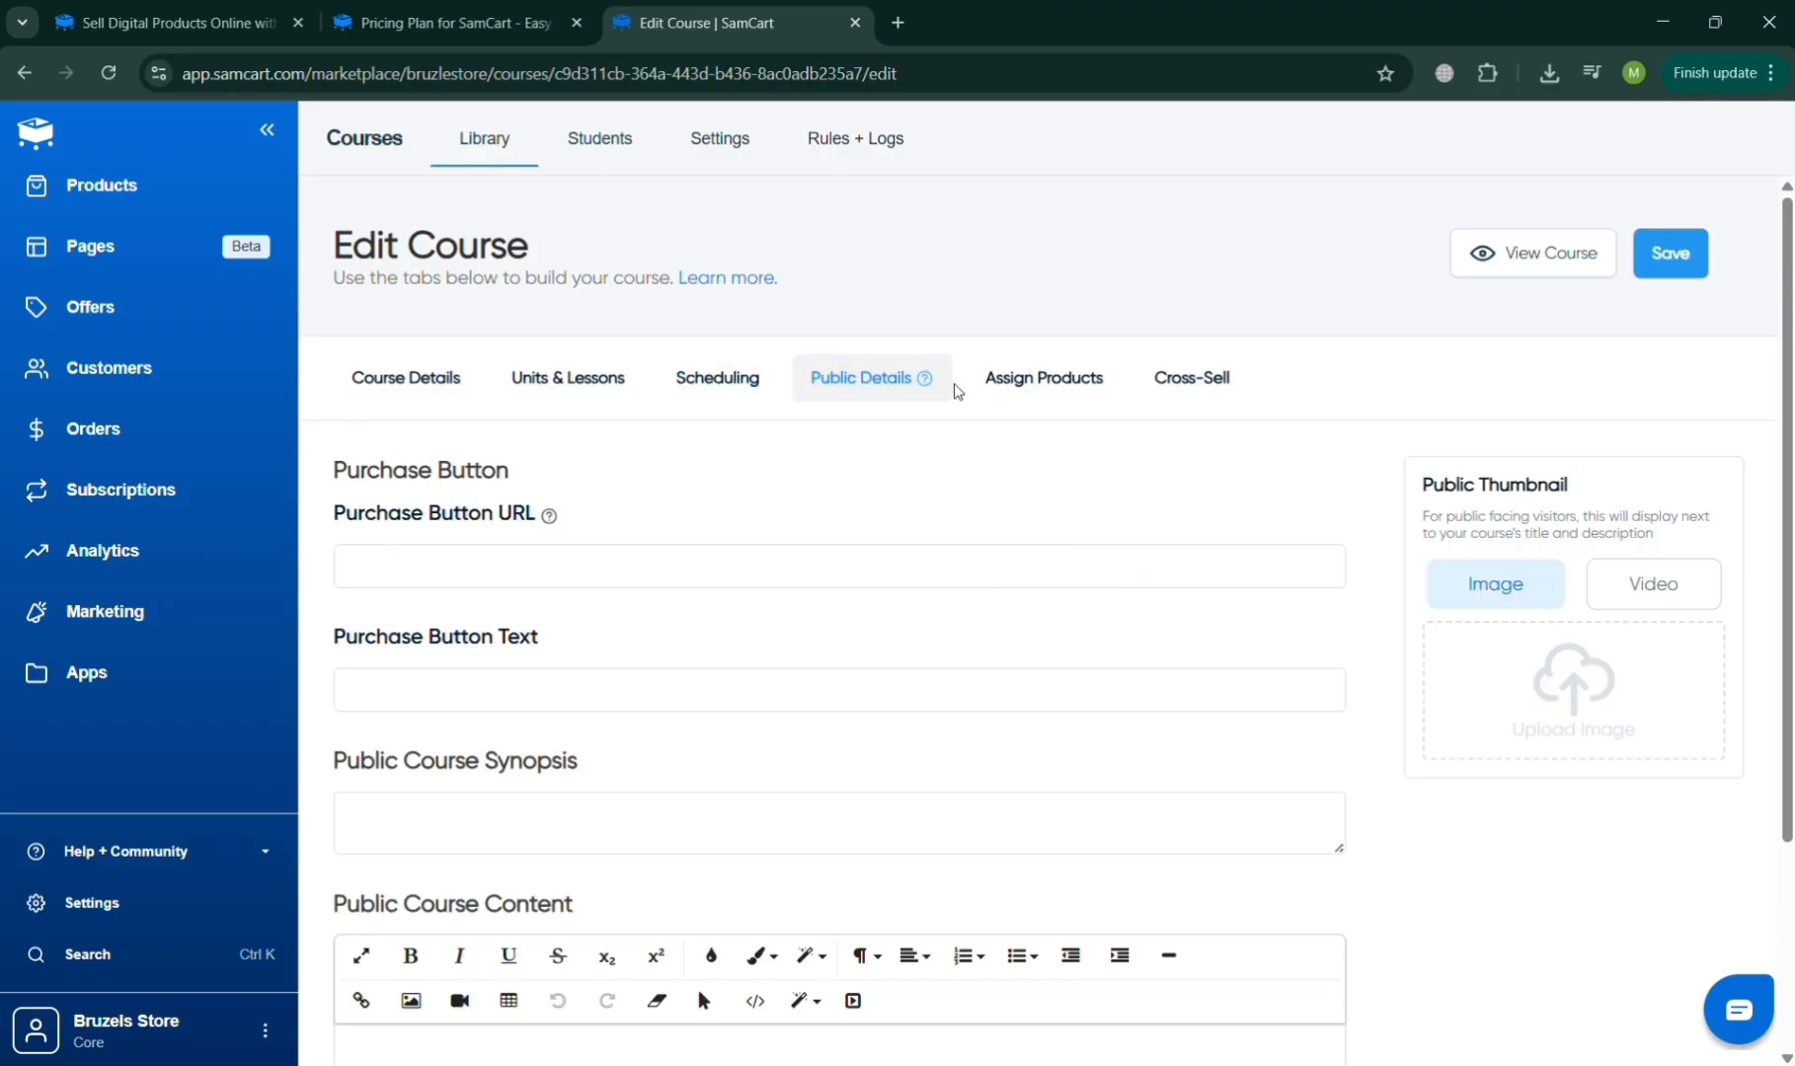
scroll(479, 538, down, 2)
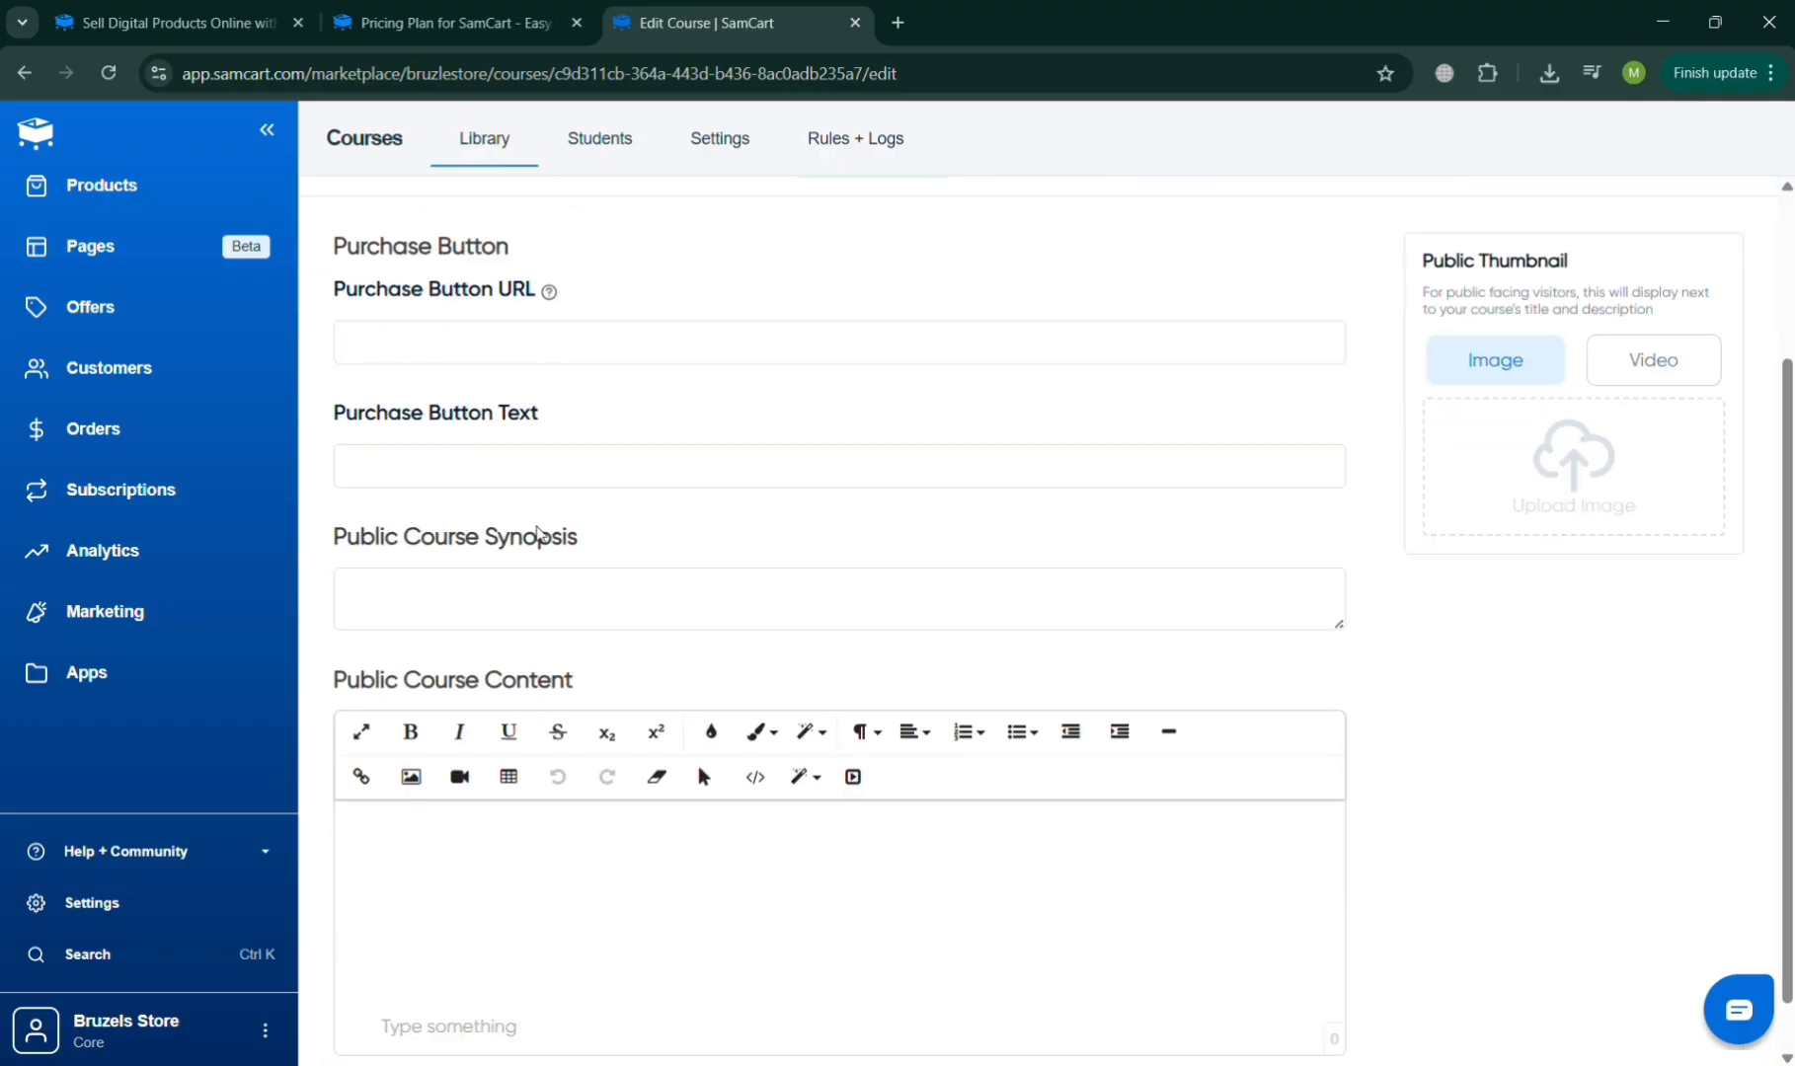
click(570, 346)
click(604, 460)
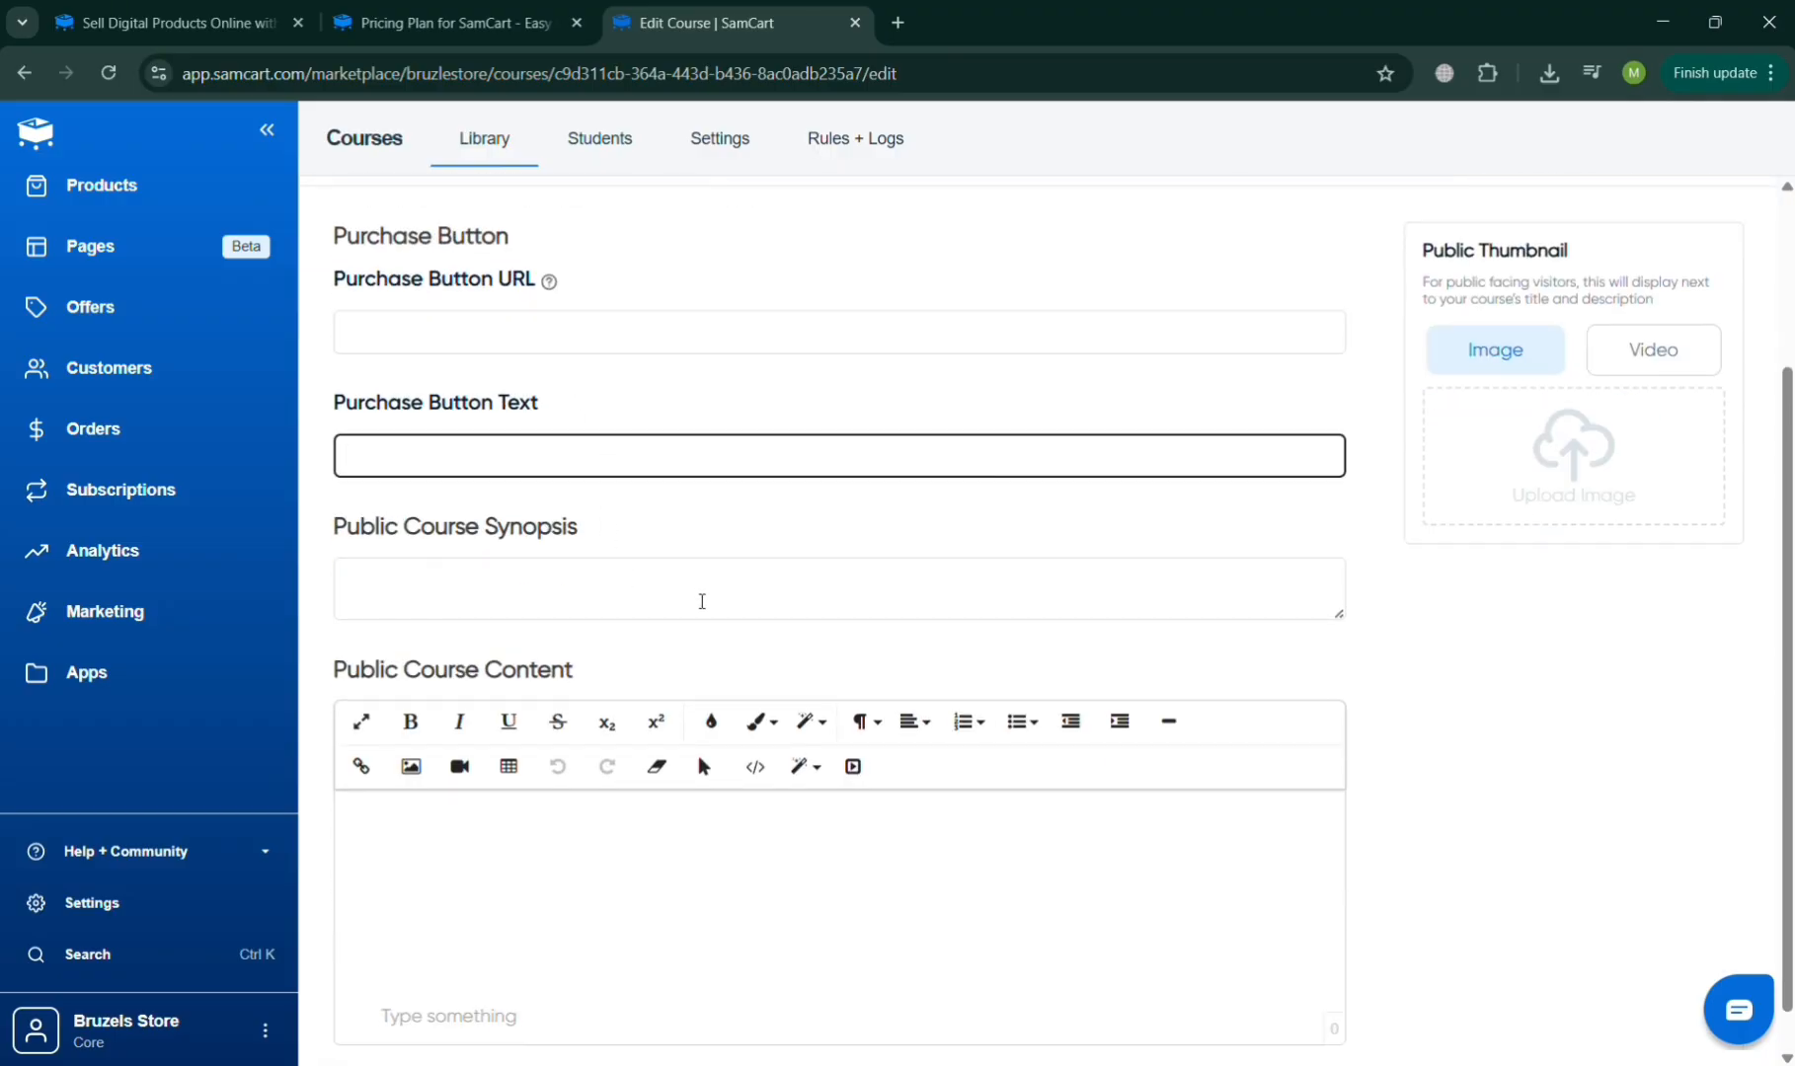
click(701, 598)
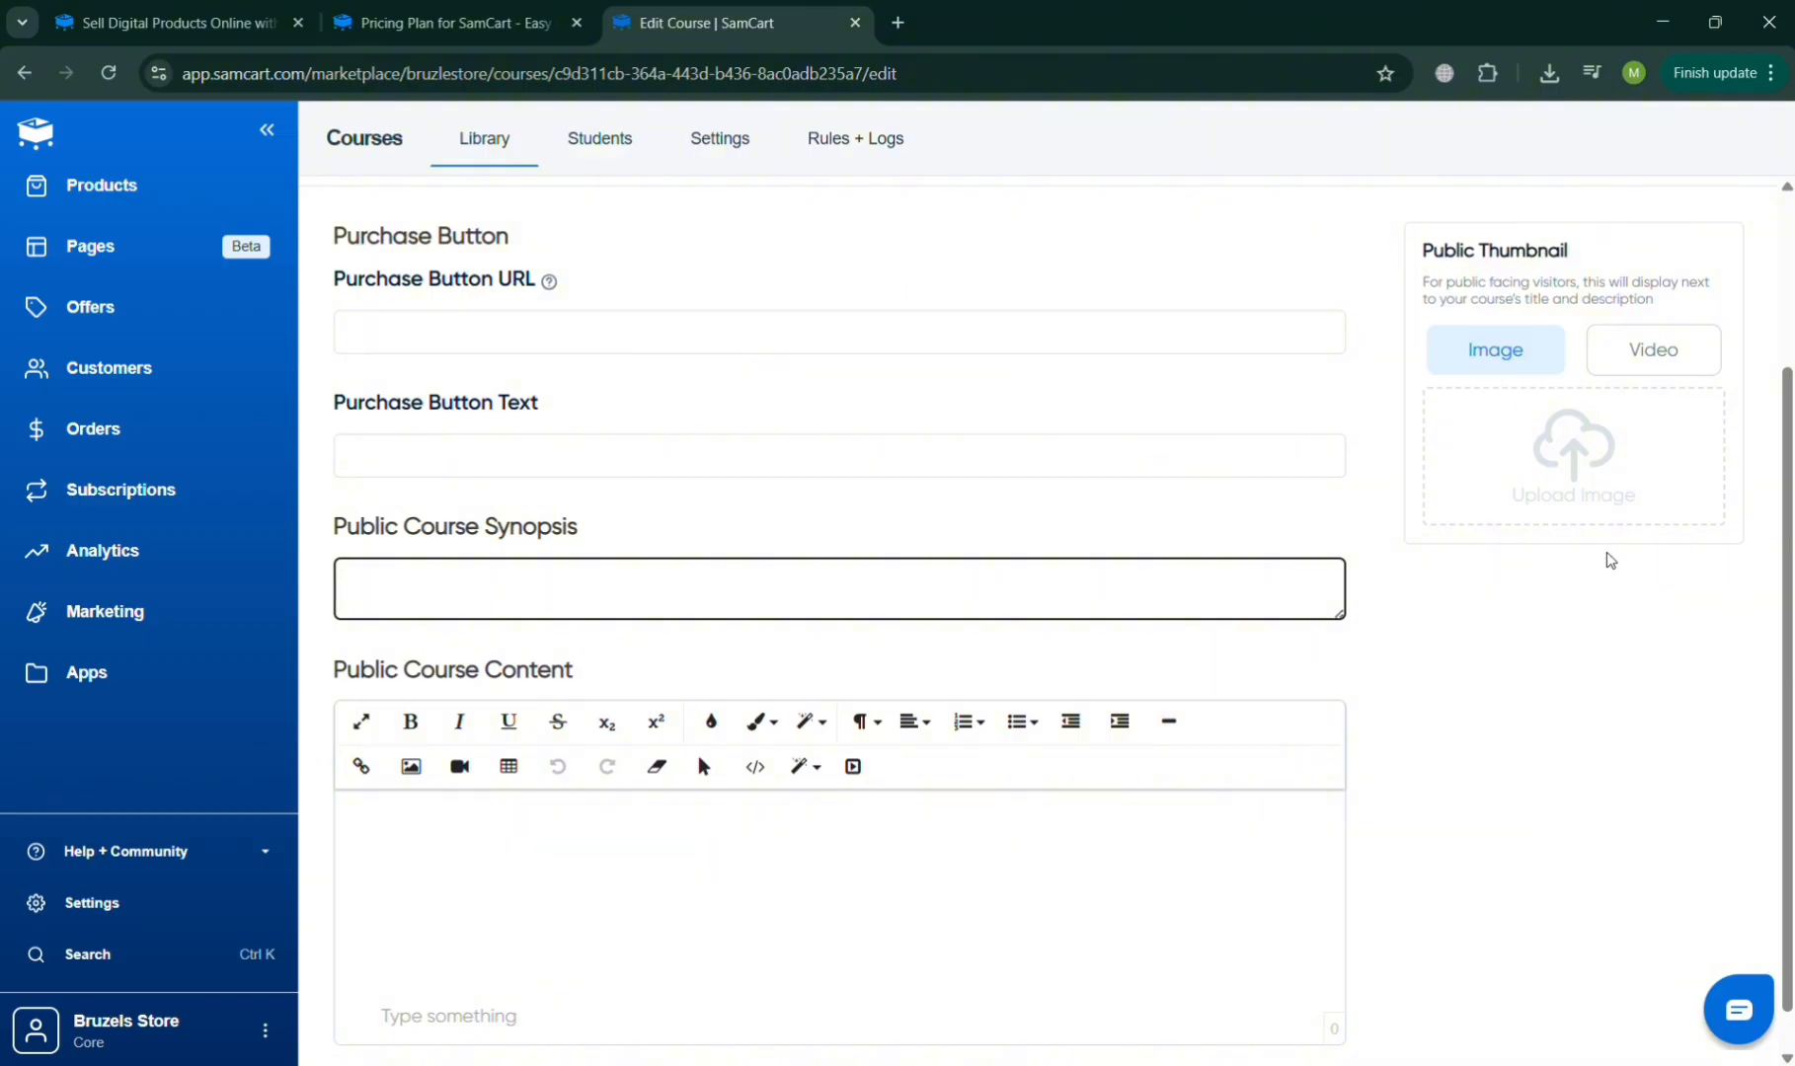
Step: Review the course's product assignment and cross-sell settings, and open the published view of the course
scroll(1606, 556, up, 2)
click(1046, 385)
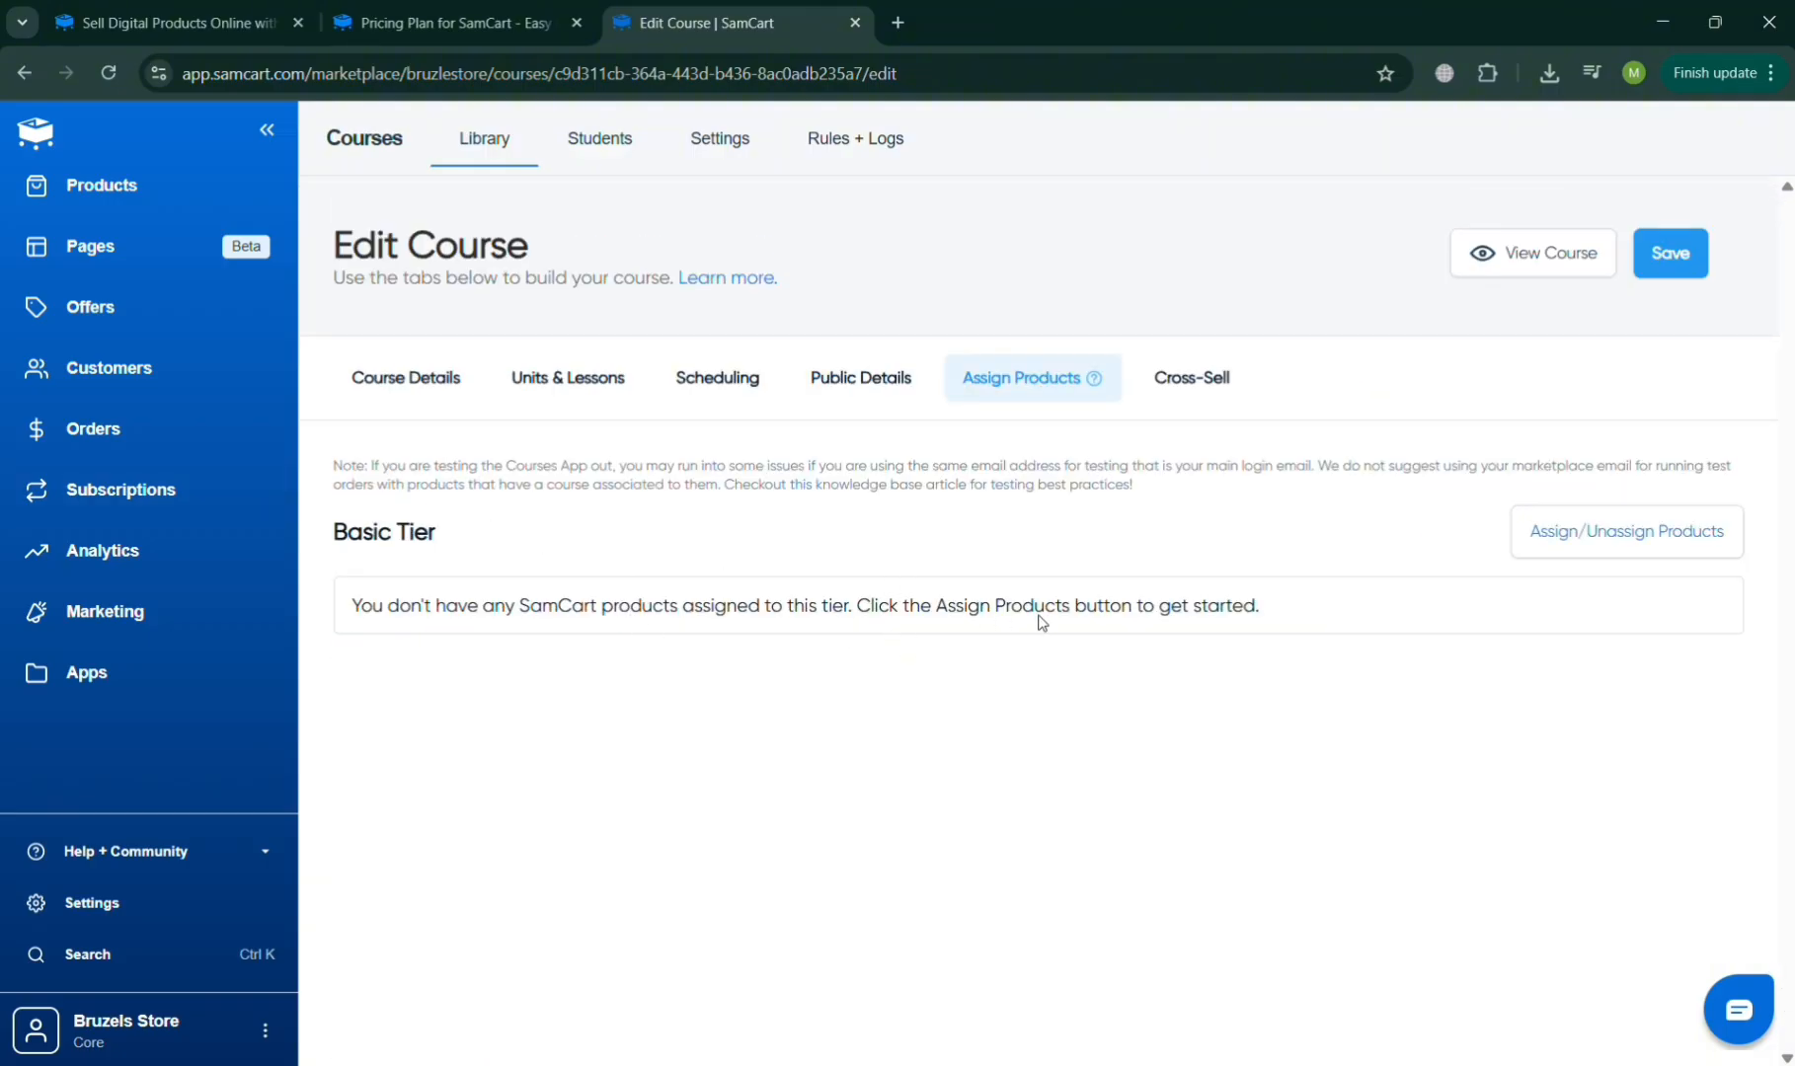
click(1198, 395)
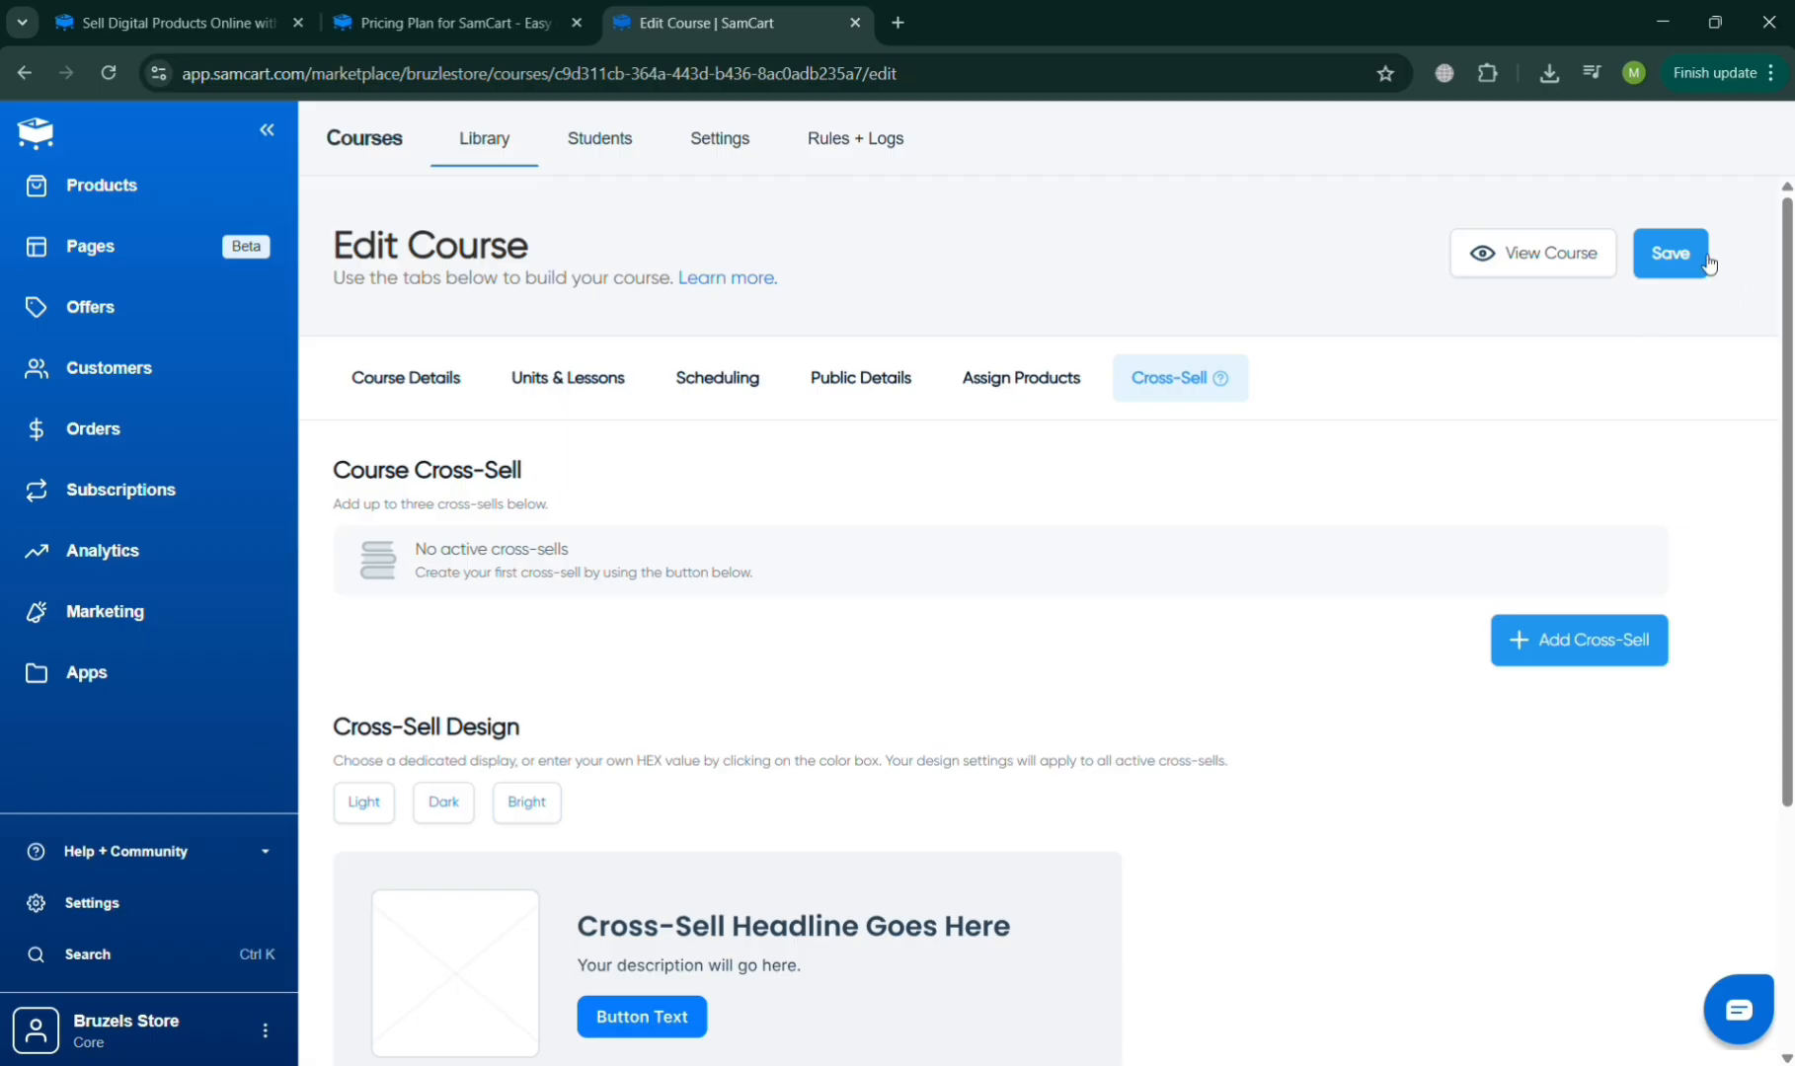
click(1551, 271)
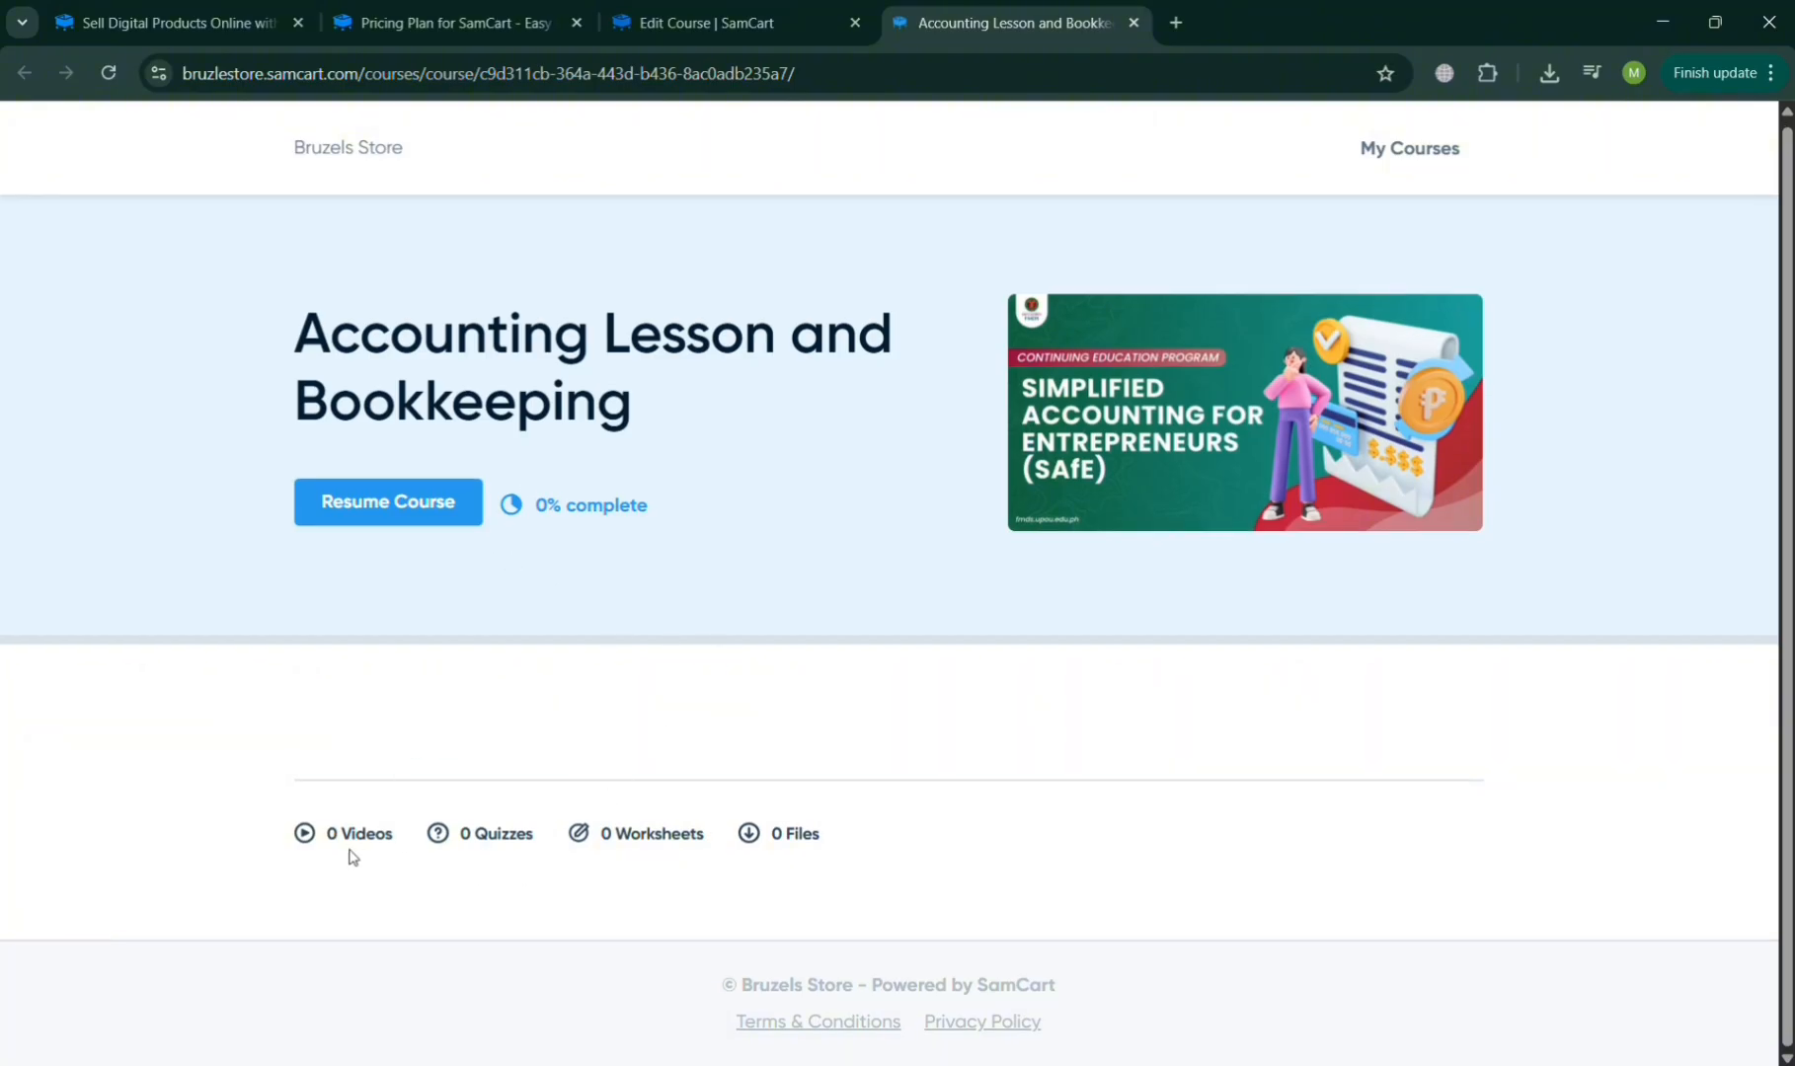
Step: Return to the course editor and review the cross-sell design options, including the background, text and button colors
click(698, 11)
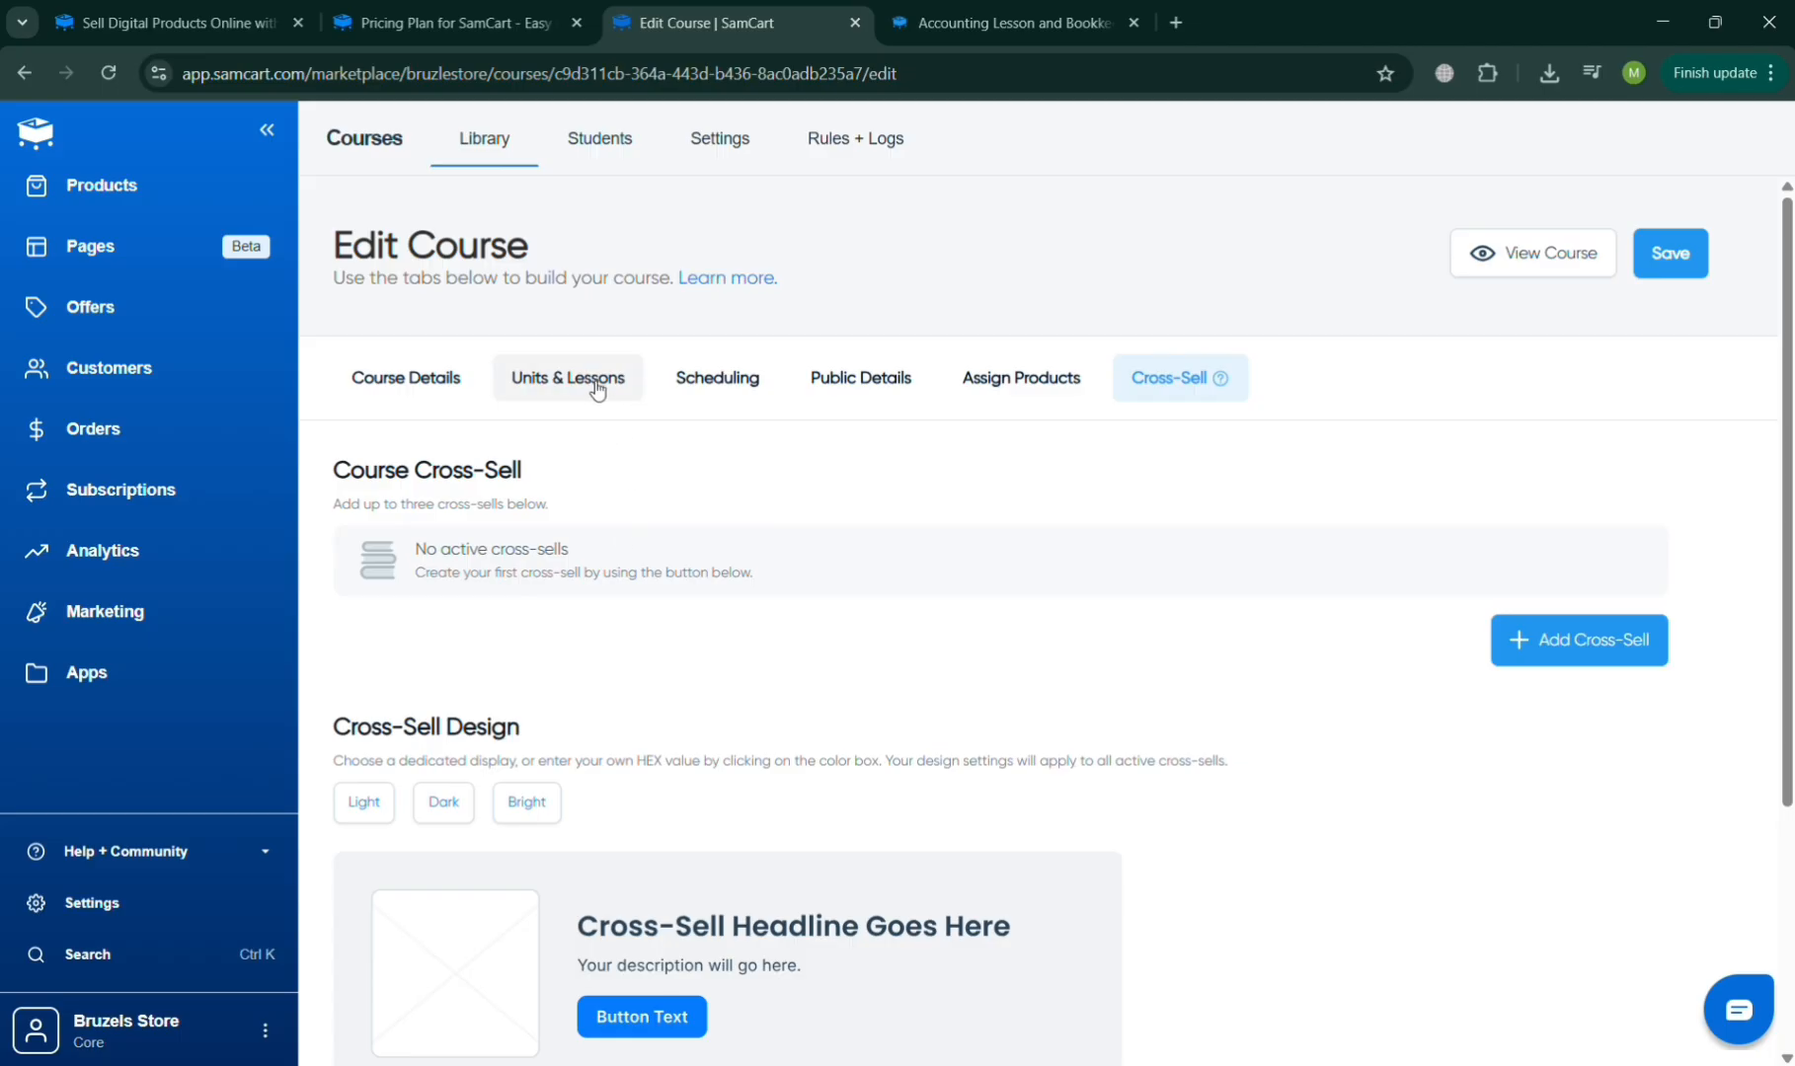
scroll(578, 938, down, 3)
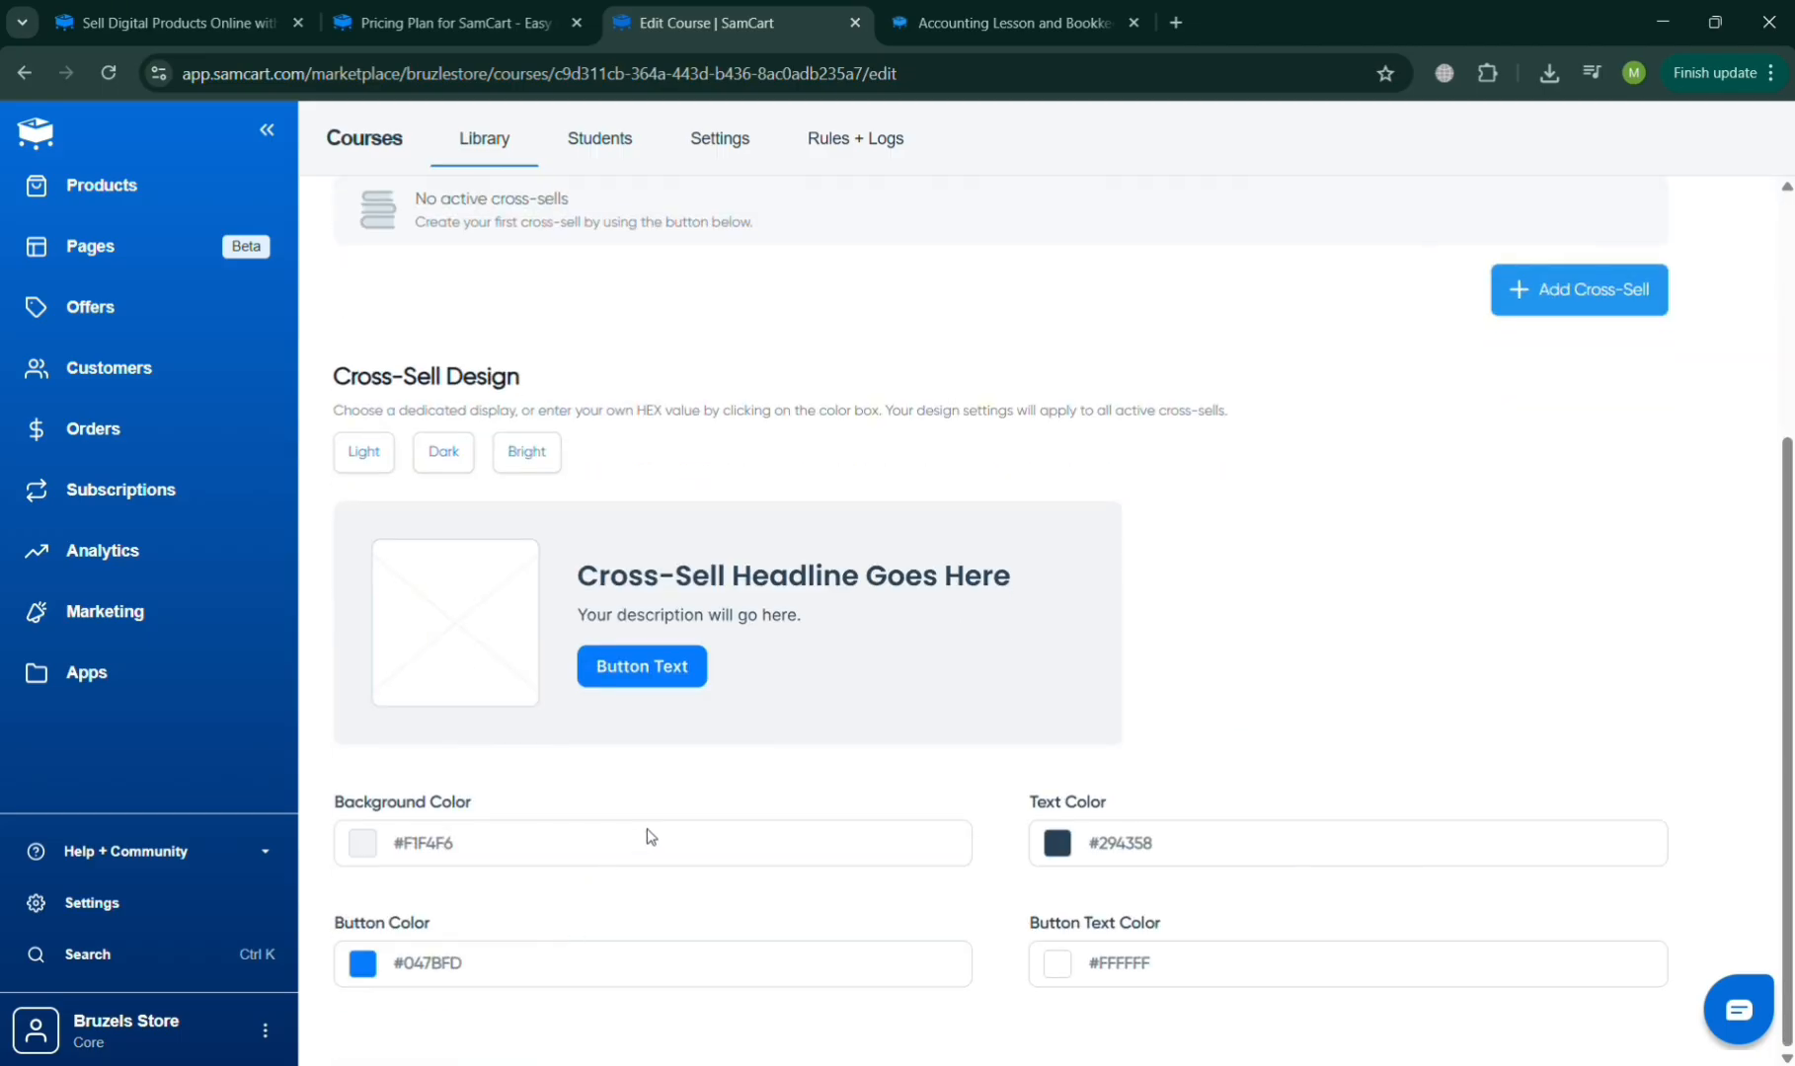
scroll(532, 795, up, 1)
scroll(531, 794, up, 2)
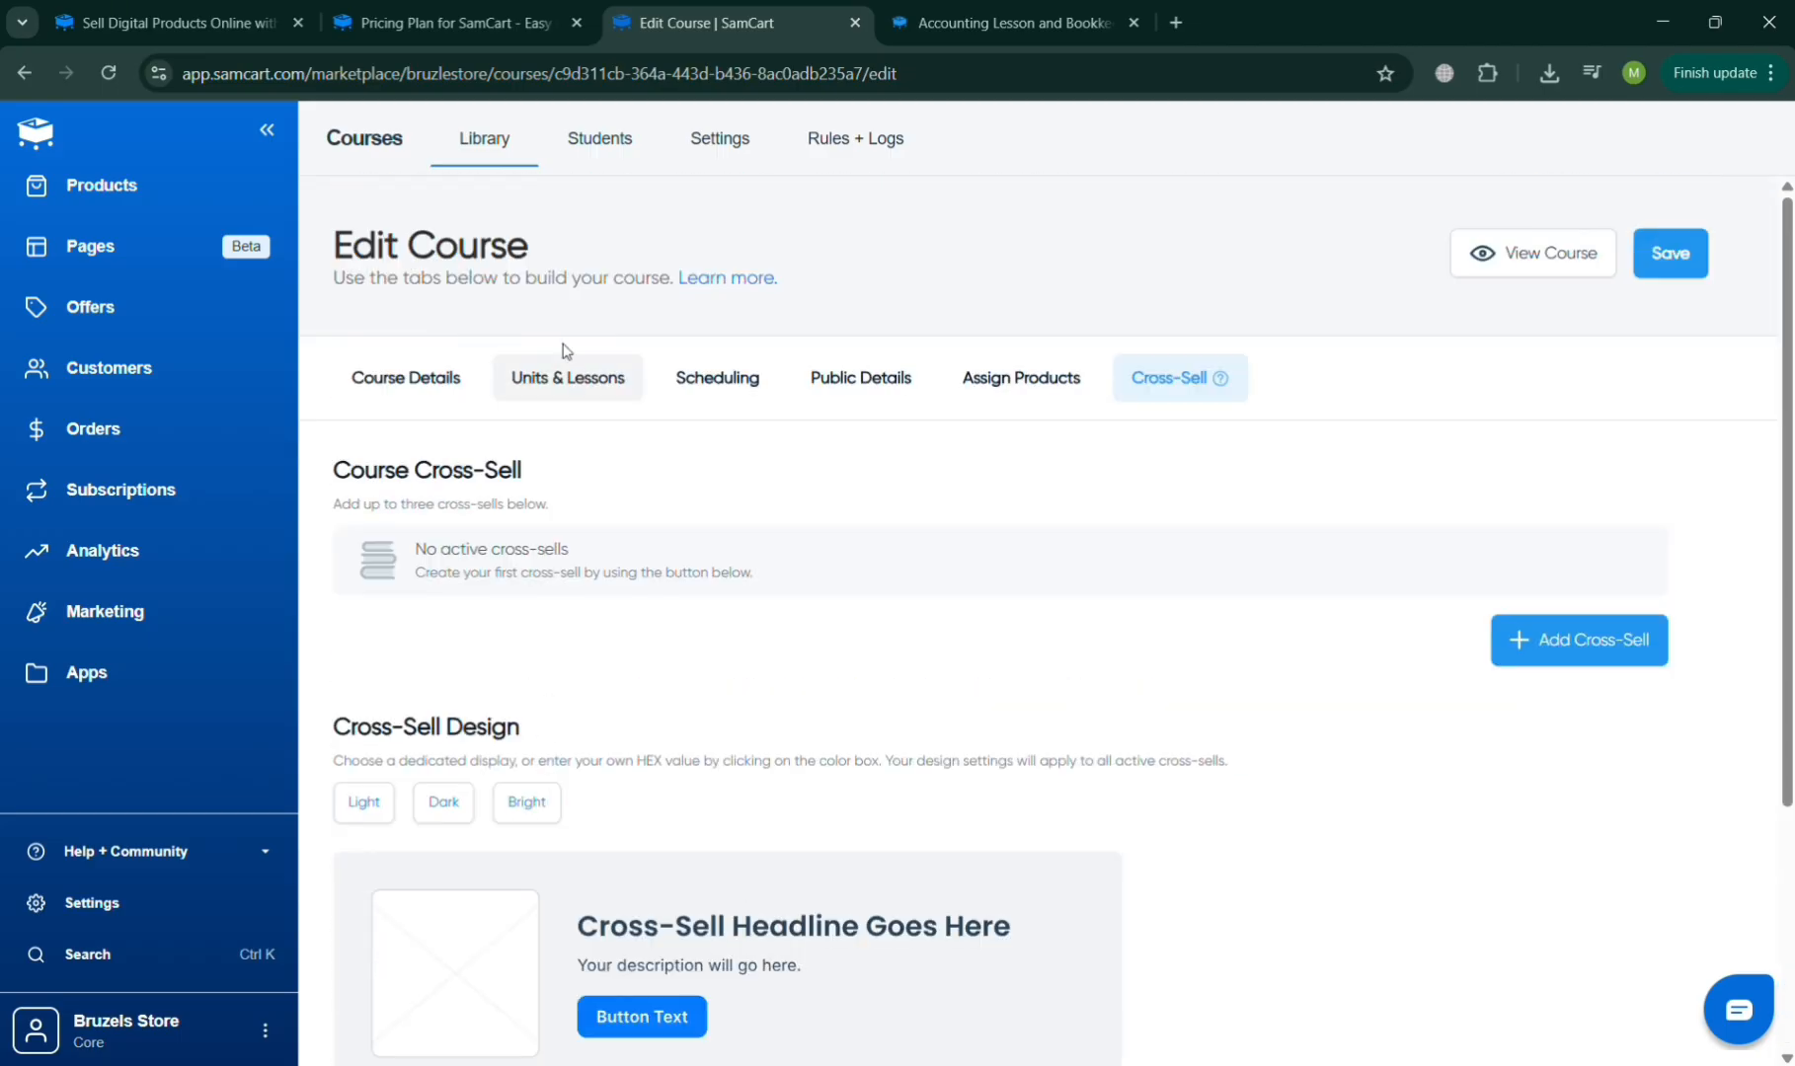
Step: Open the Accounting Equation and Terminology lesson of Unit 2 for editing and look over its details and content builder
click(431, 399)
click(577, 385)
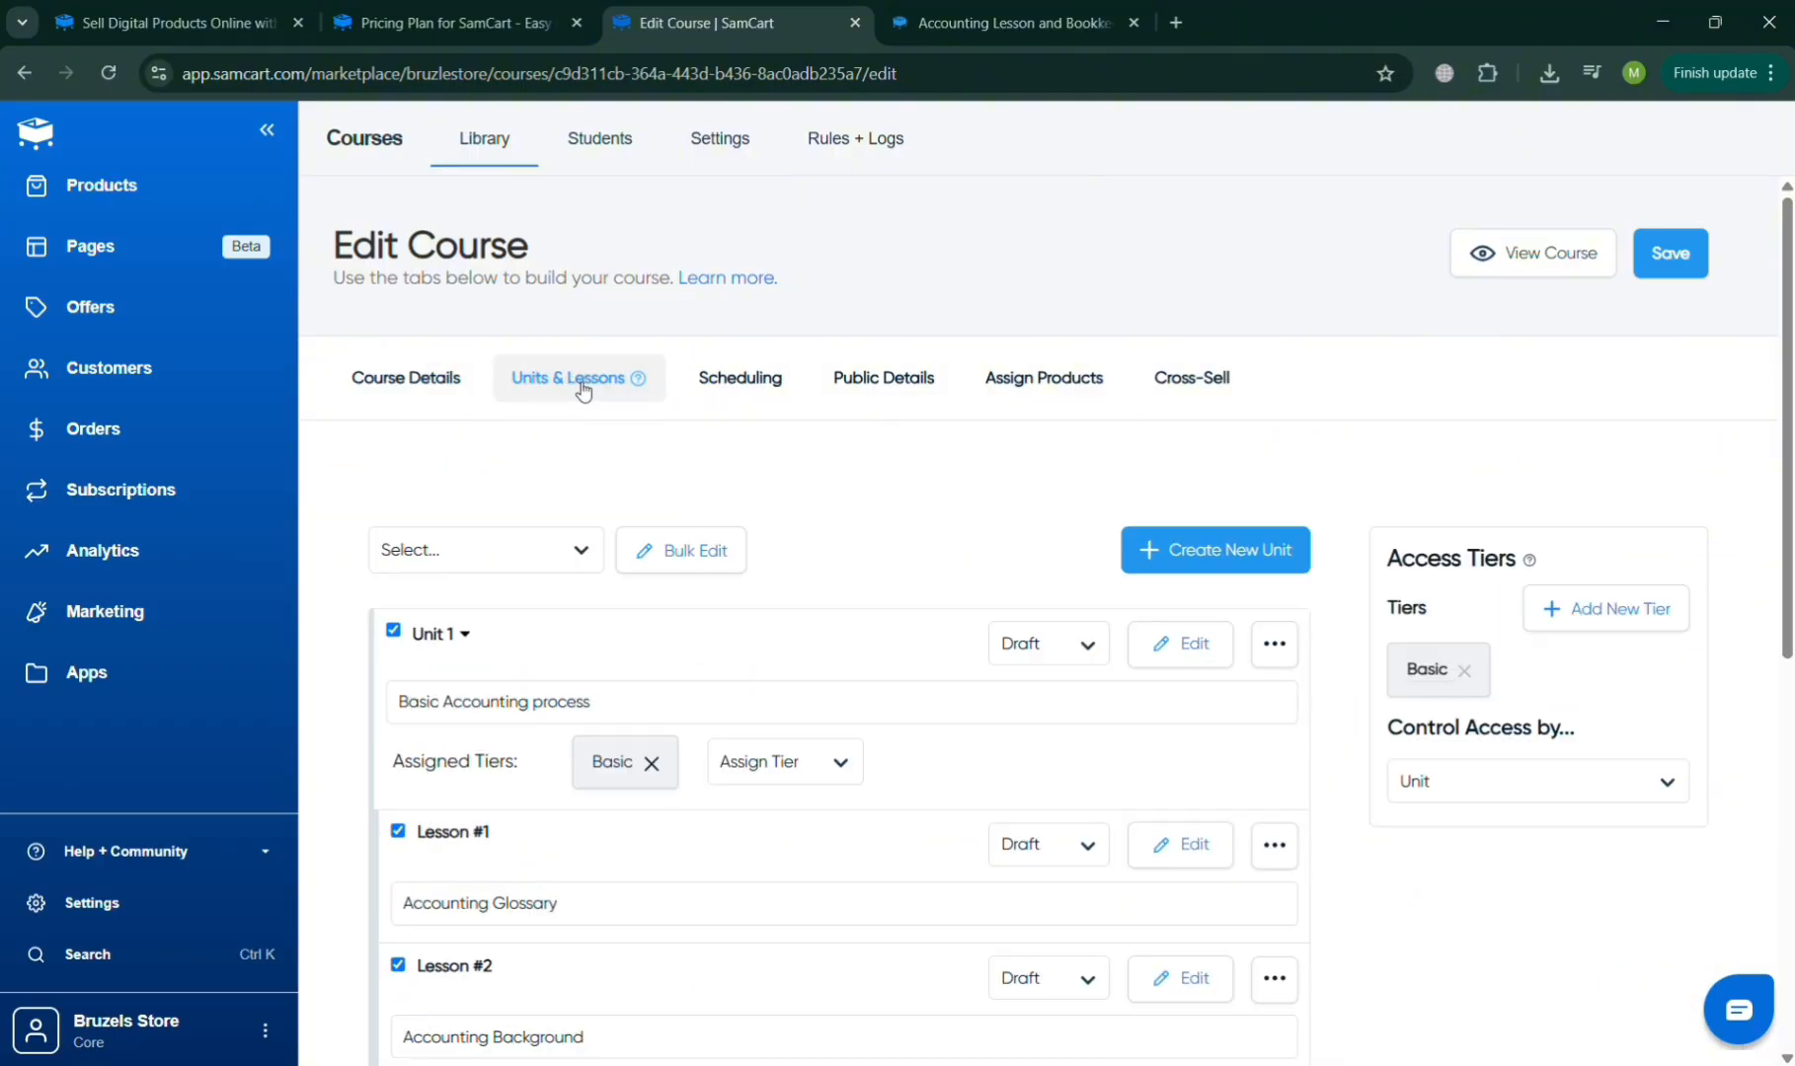
scroll(1091, 592, down, 2)
scroll(1200, 626, down, 5)
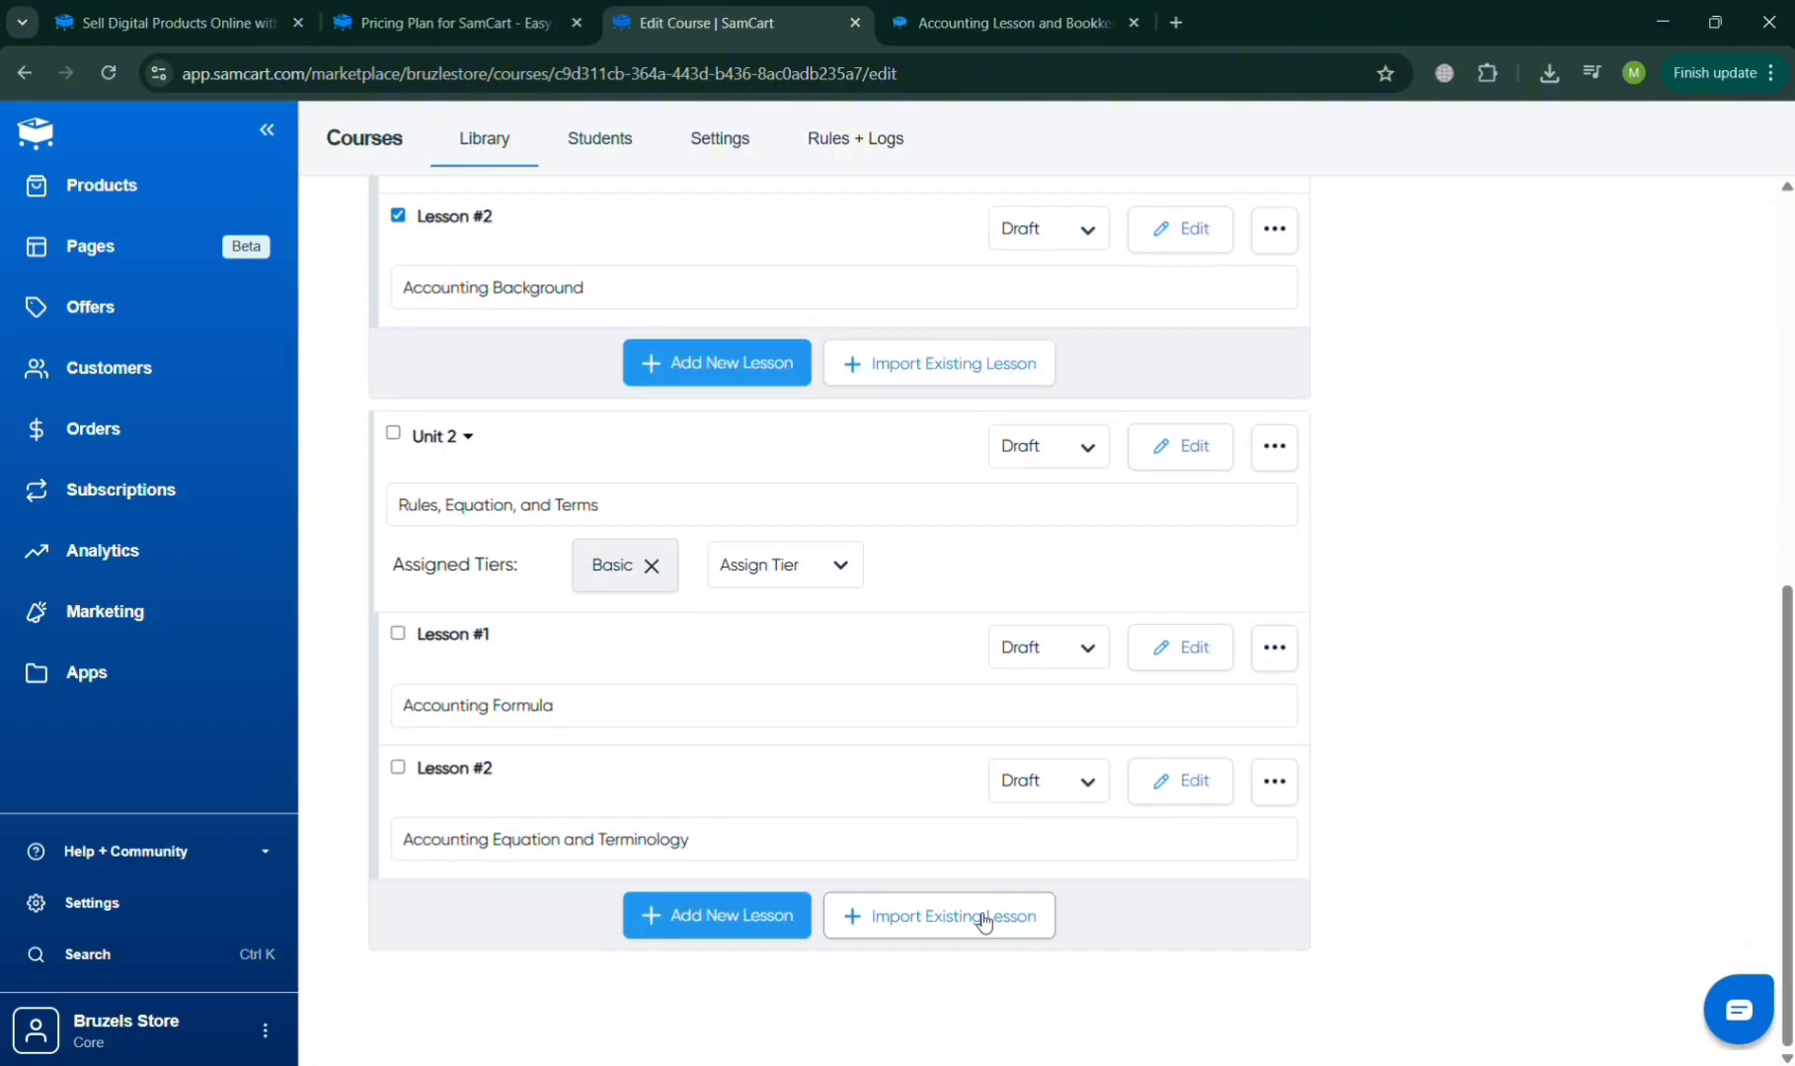
click(1187, 794)
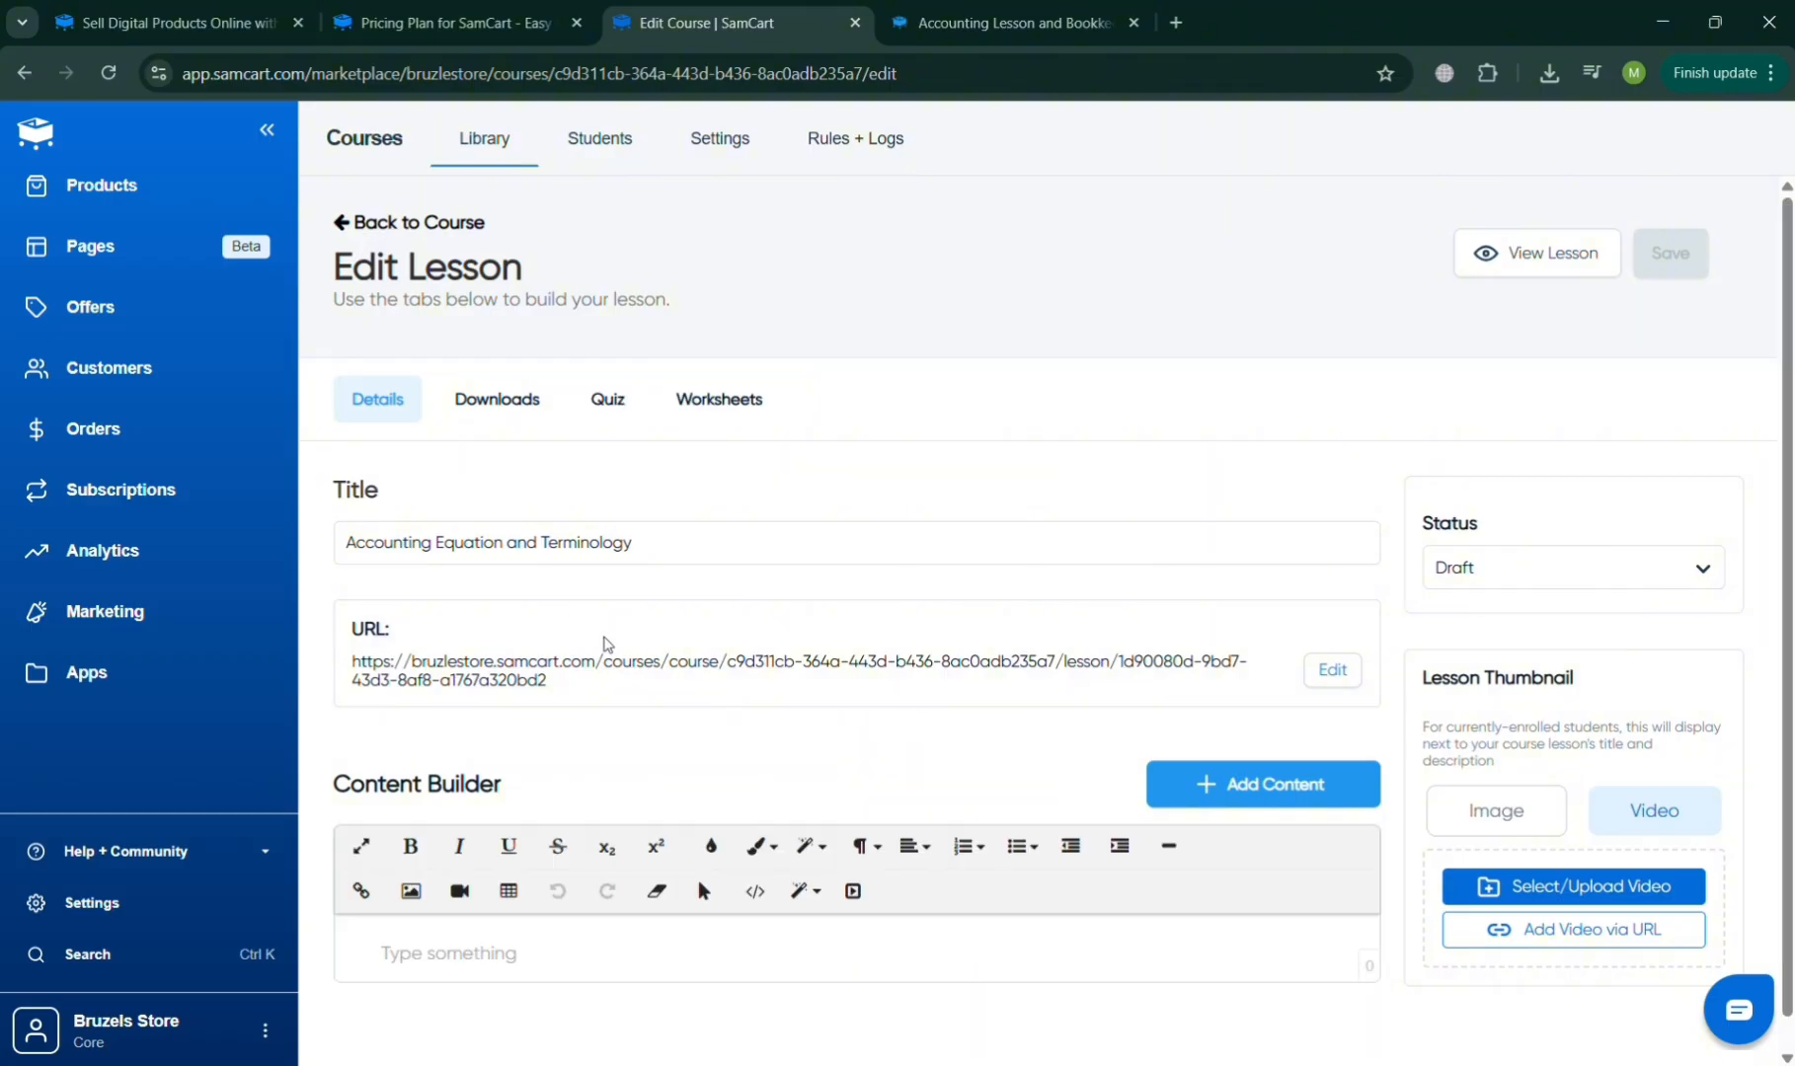
scroll(1308, 778, down, 1)
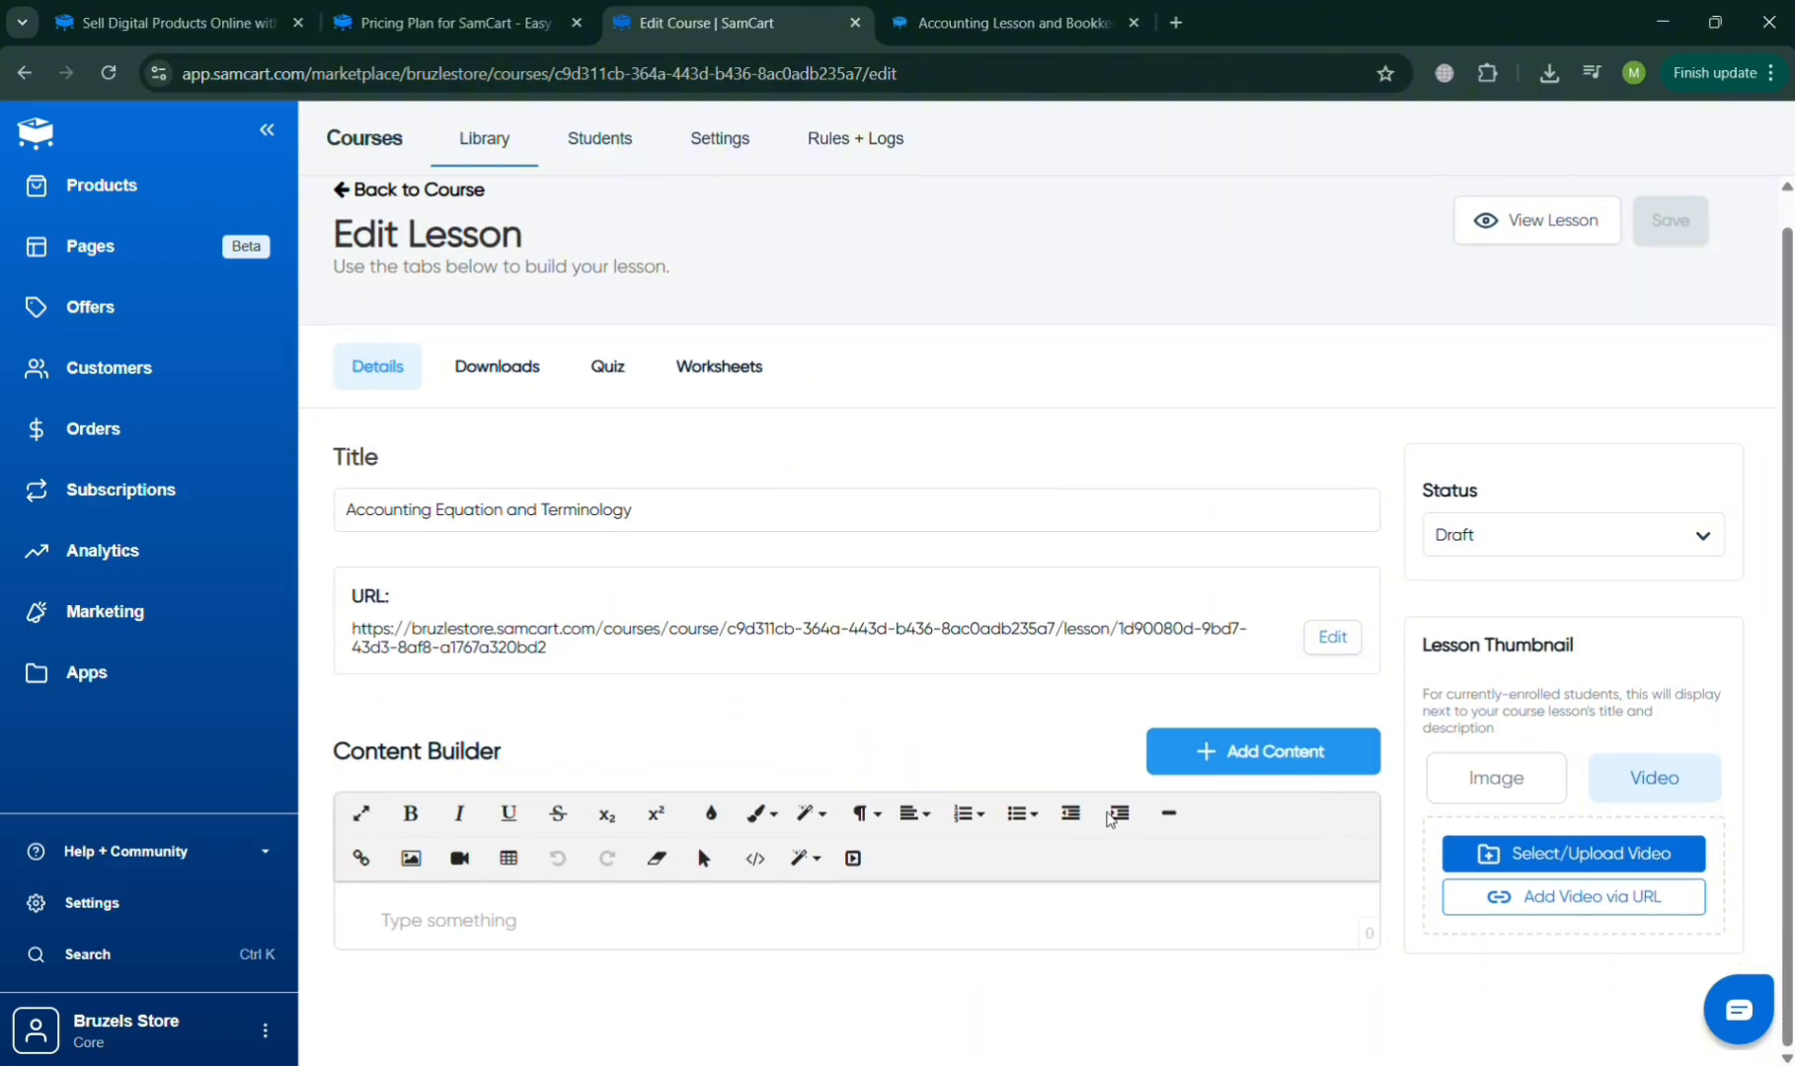